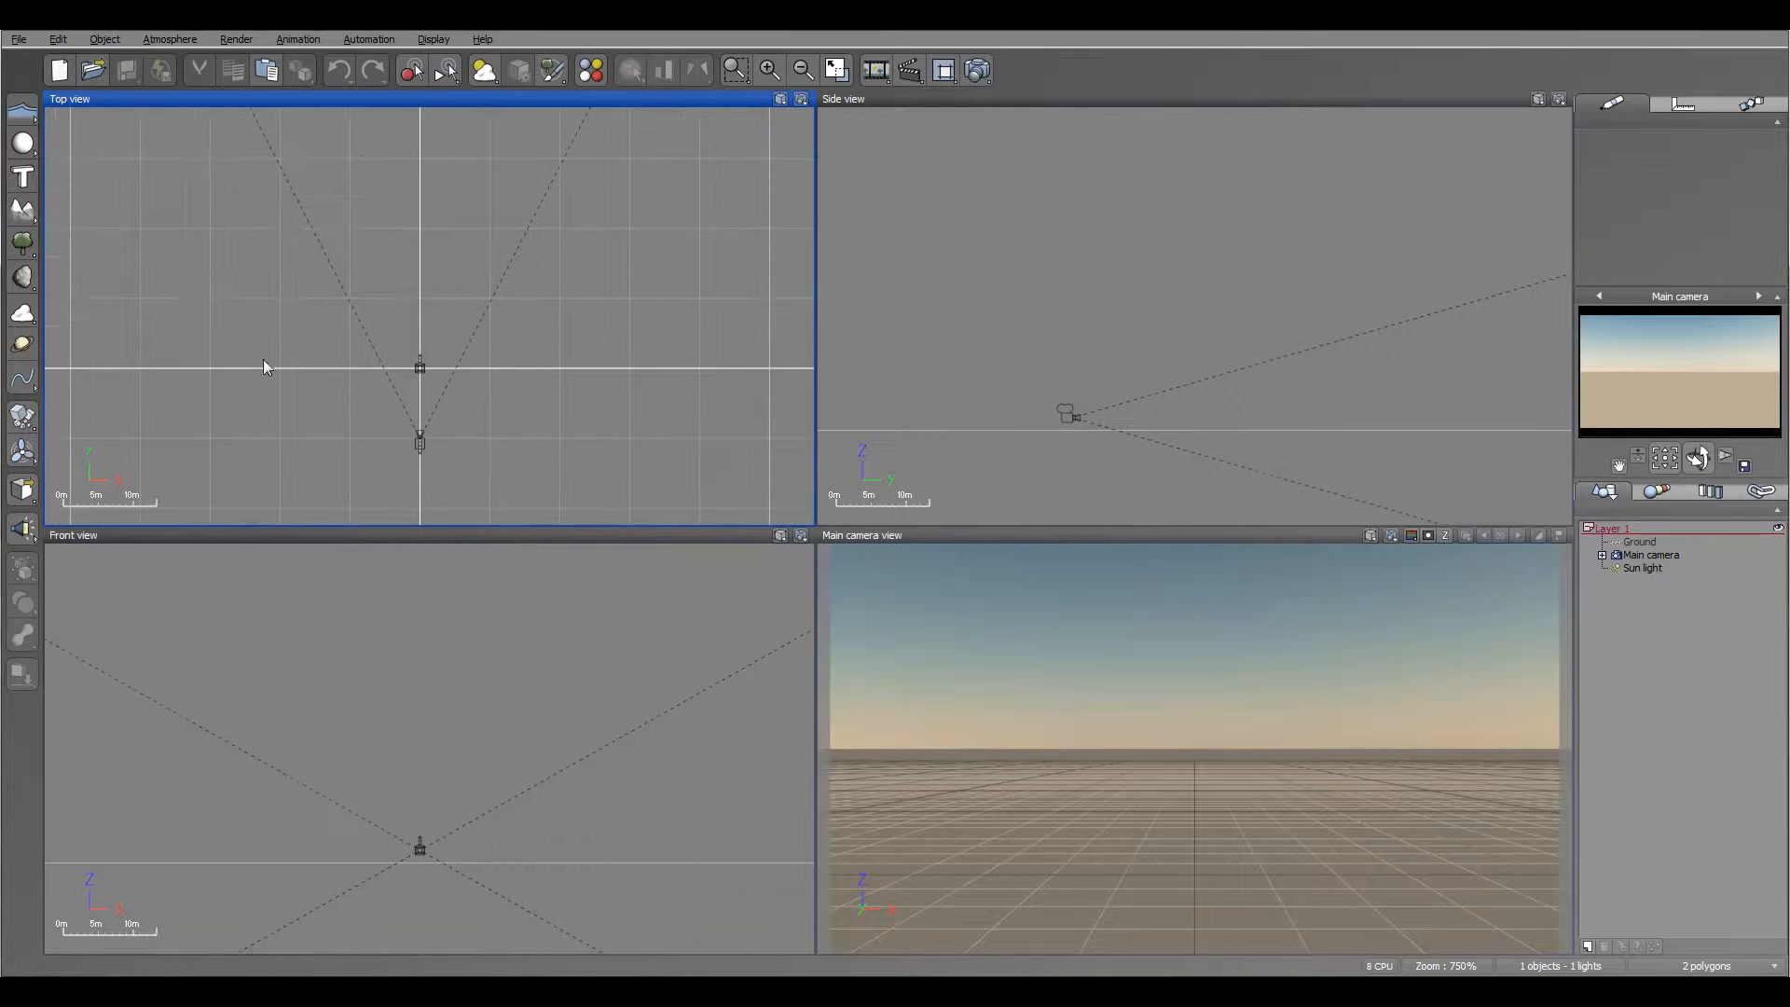
Step: Add a terrain to the scene, scale it down heavily and shift it in the top view
click(22, 212)
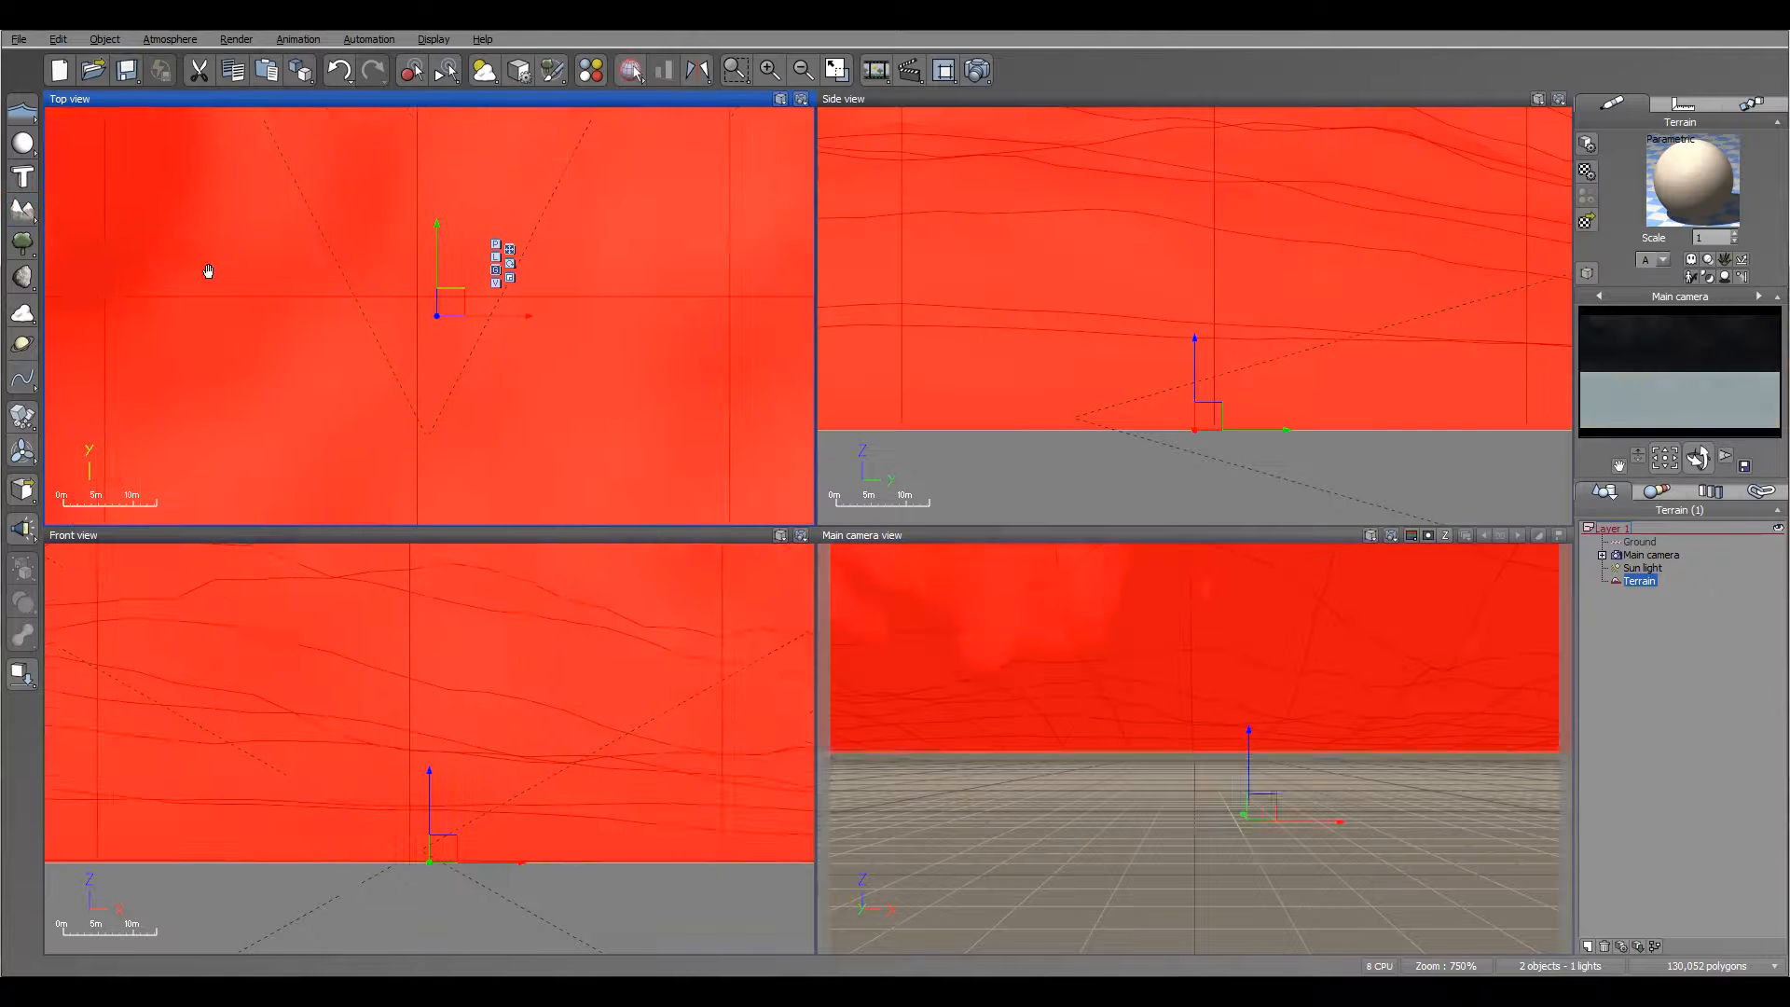
scroll(320, 270, down, 4)
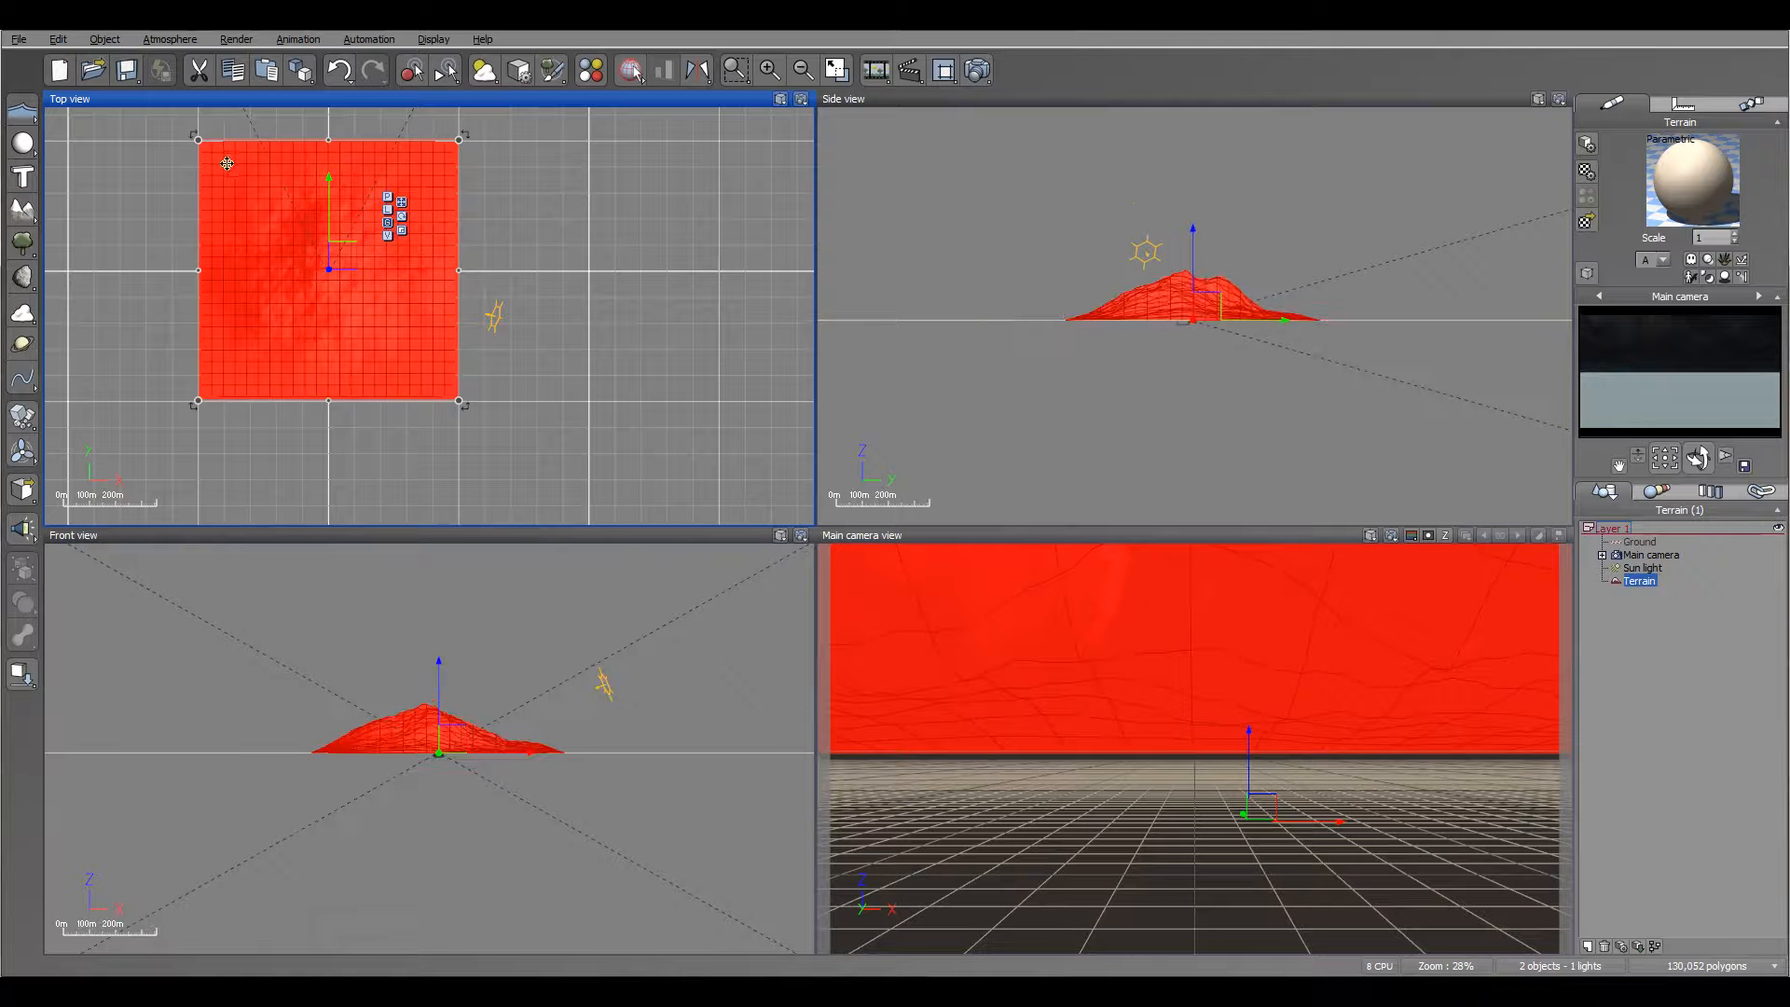
drag(195, 143, 432, 387)
scroll(357, 372, up, 3)
drag(747, 428, 278, 149)
right_drag(205, 192, 312, 488)
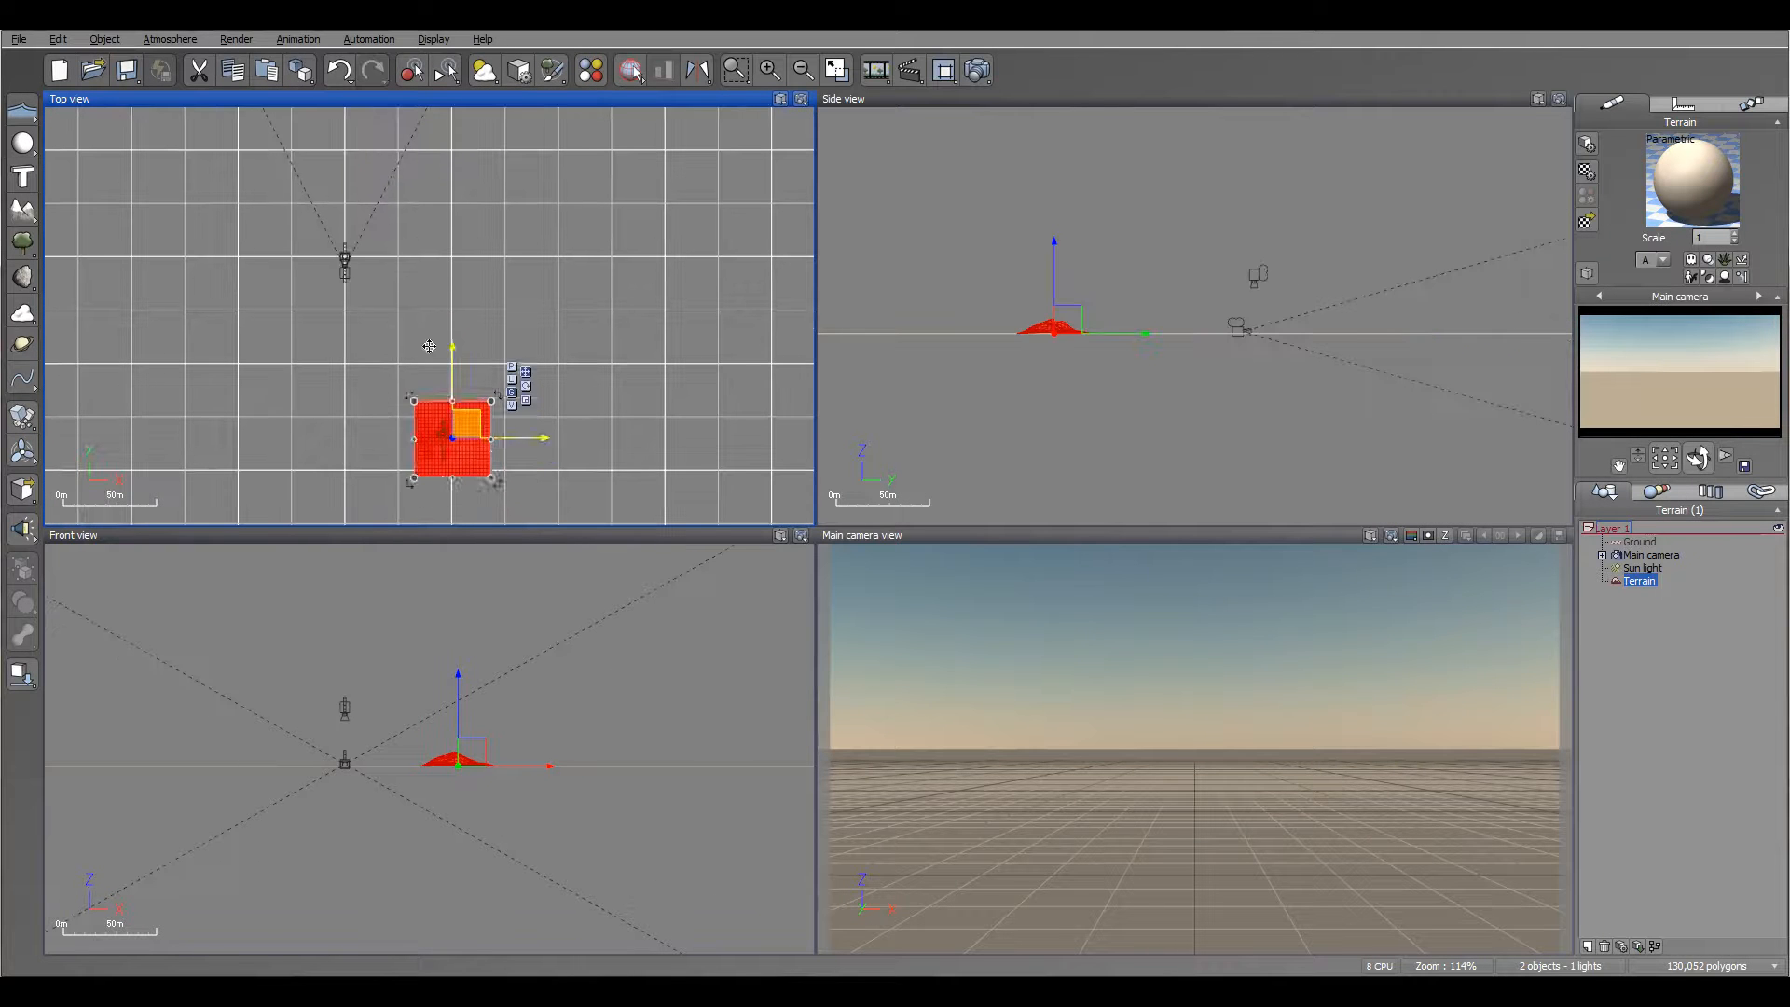
Step: Move the terrain close to the camera and shrink it further, down to about 10 m wide
drag(476, 443, 362, 197)
right_drag(299, 284, 359, 385)
drag(366, 273, 423, 332)
scroll(425, 337, up, 10)
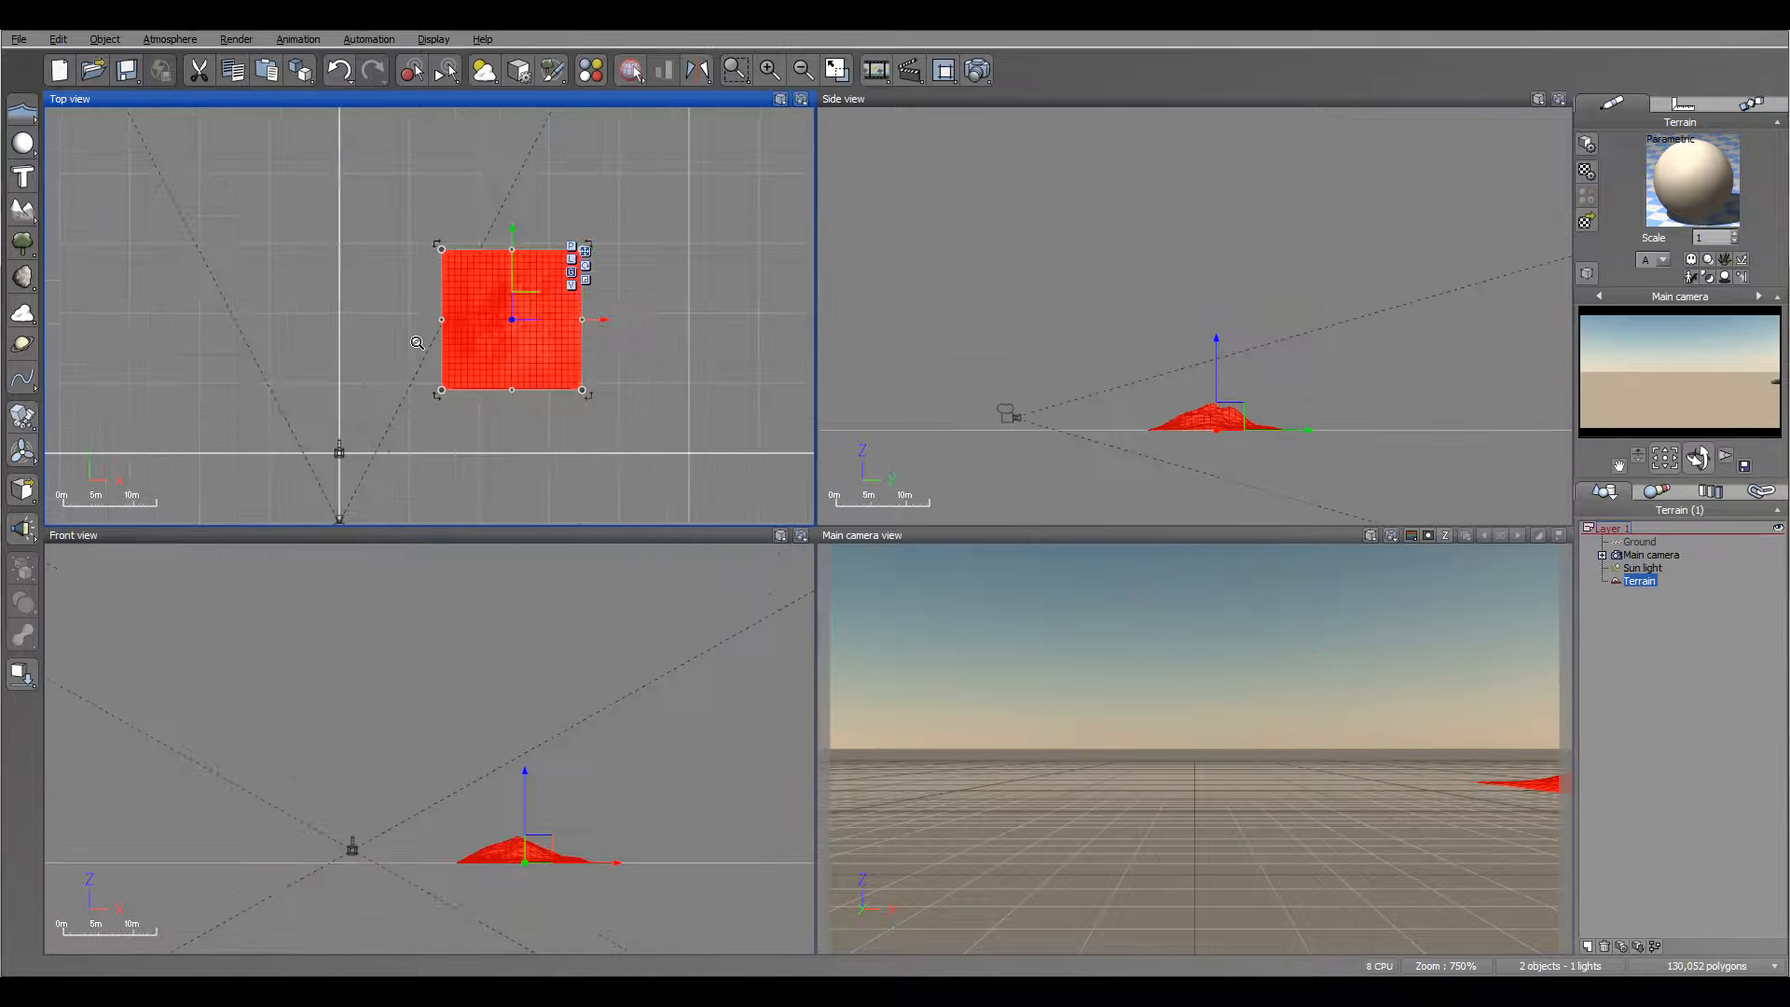
Step: Centre the terrain in front of the camera and scale it down to about 2 m wide
drag(519, 419, 288, 446)
right_drag(335, 443, 531, 313)
scroll(459, 359, up, 4)
drag(436, 273, 414, 351)
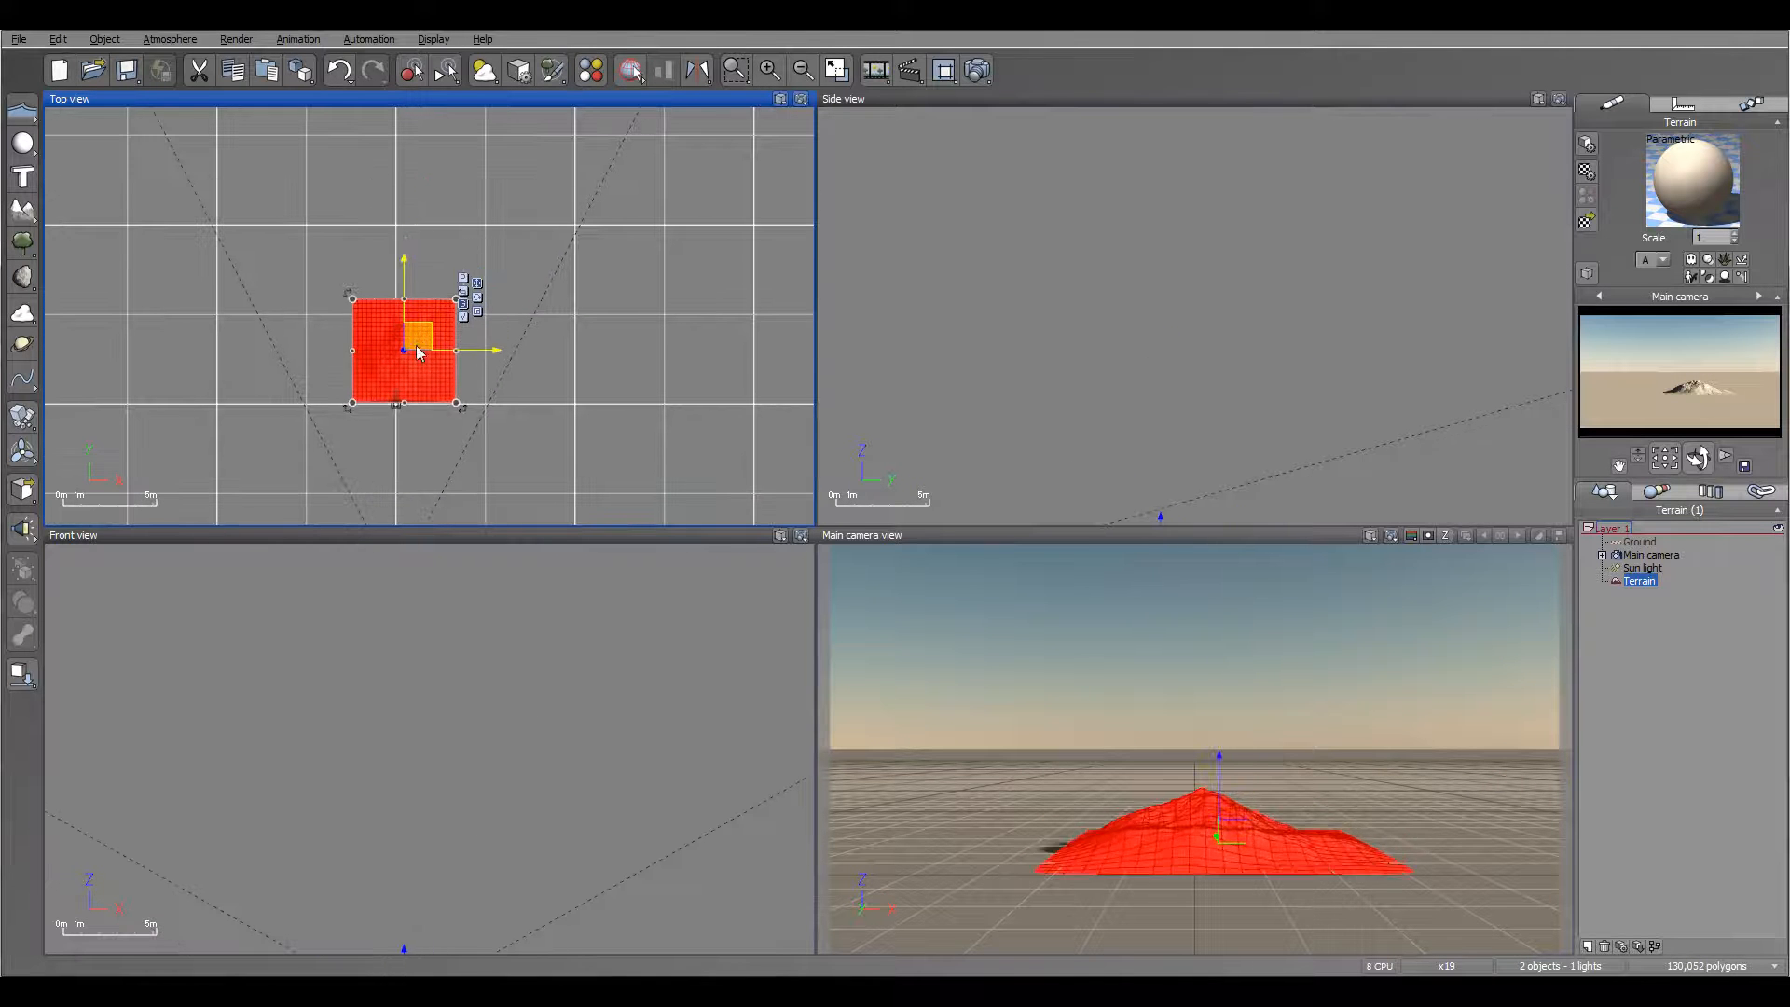
drag(357, 298, 407, 345)
right_drag(1066, 360, 1073, 170)
Step: Open the terrain object for editing and apply the Diffusive erosion effect to it
right_click(385, 371)
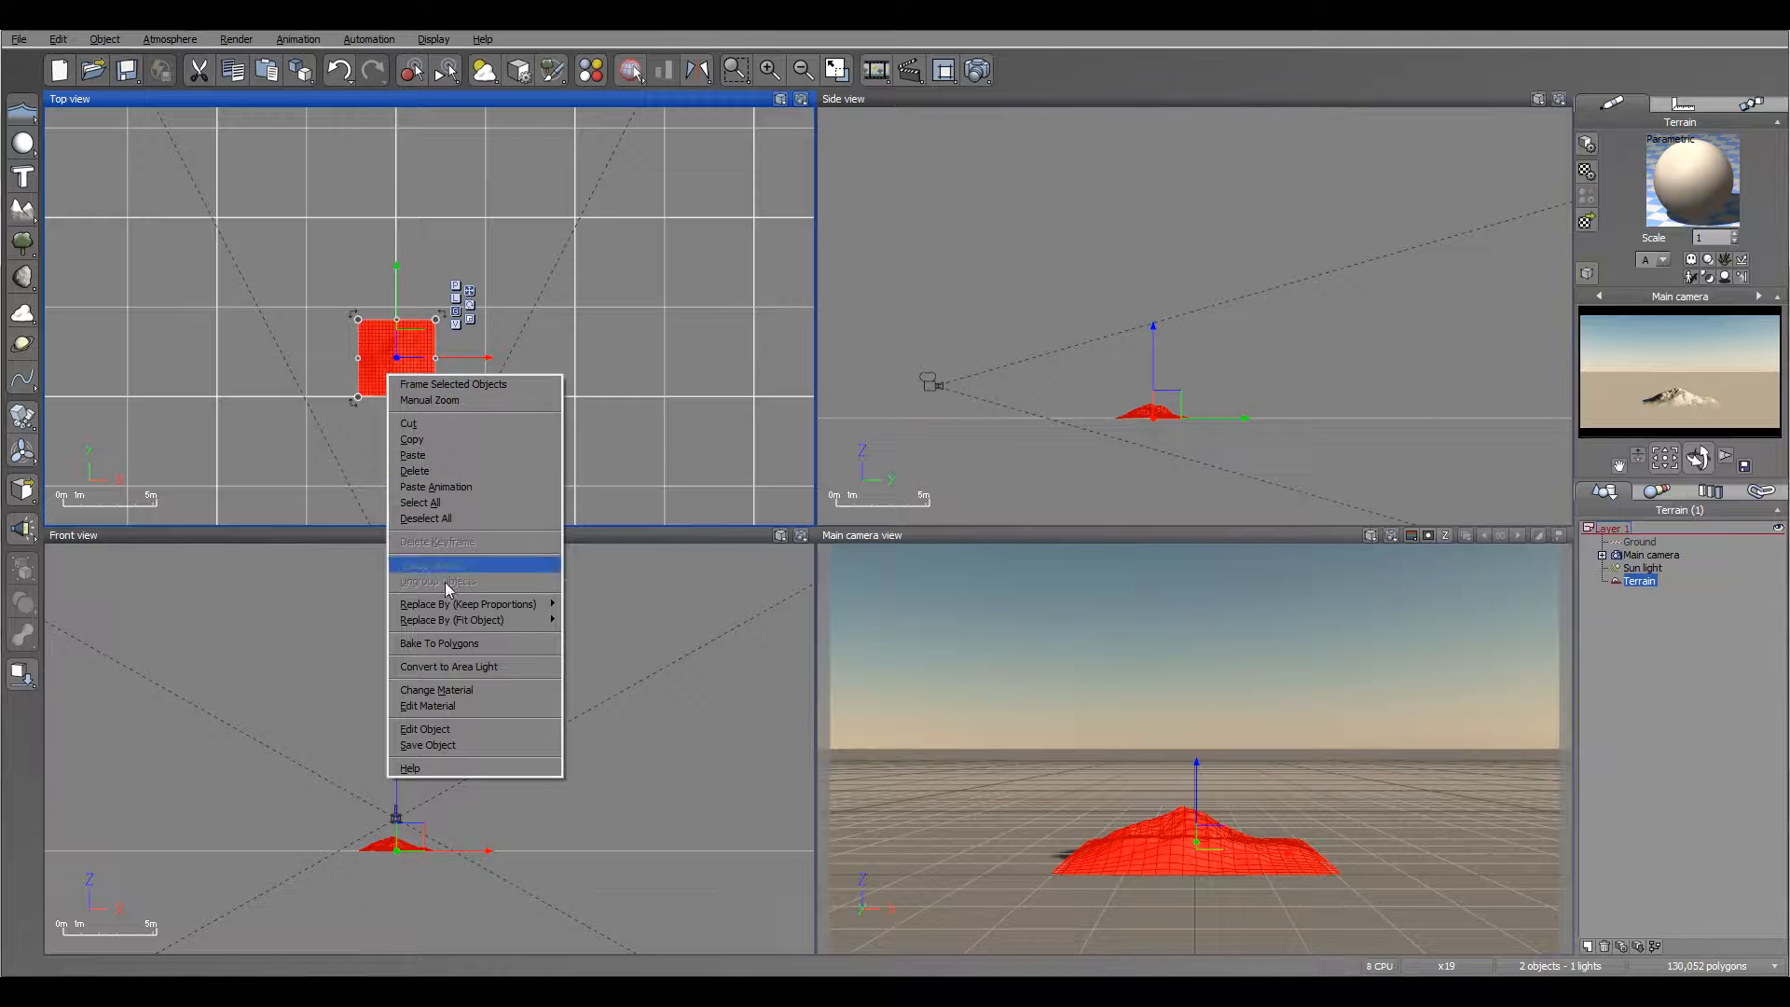
click(469, 726)
mouse_move(787, 429)
right_down()
mouse_move(664, 539)
mouse_move(723, 456)
mouse_move(772, 536)
mouse_move(549, 527)
right_up()
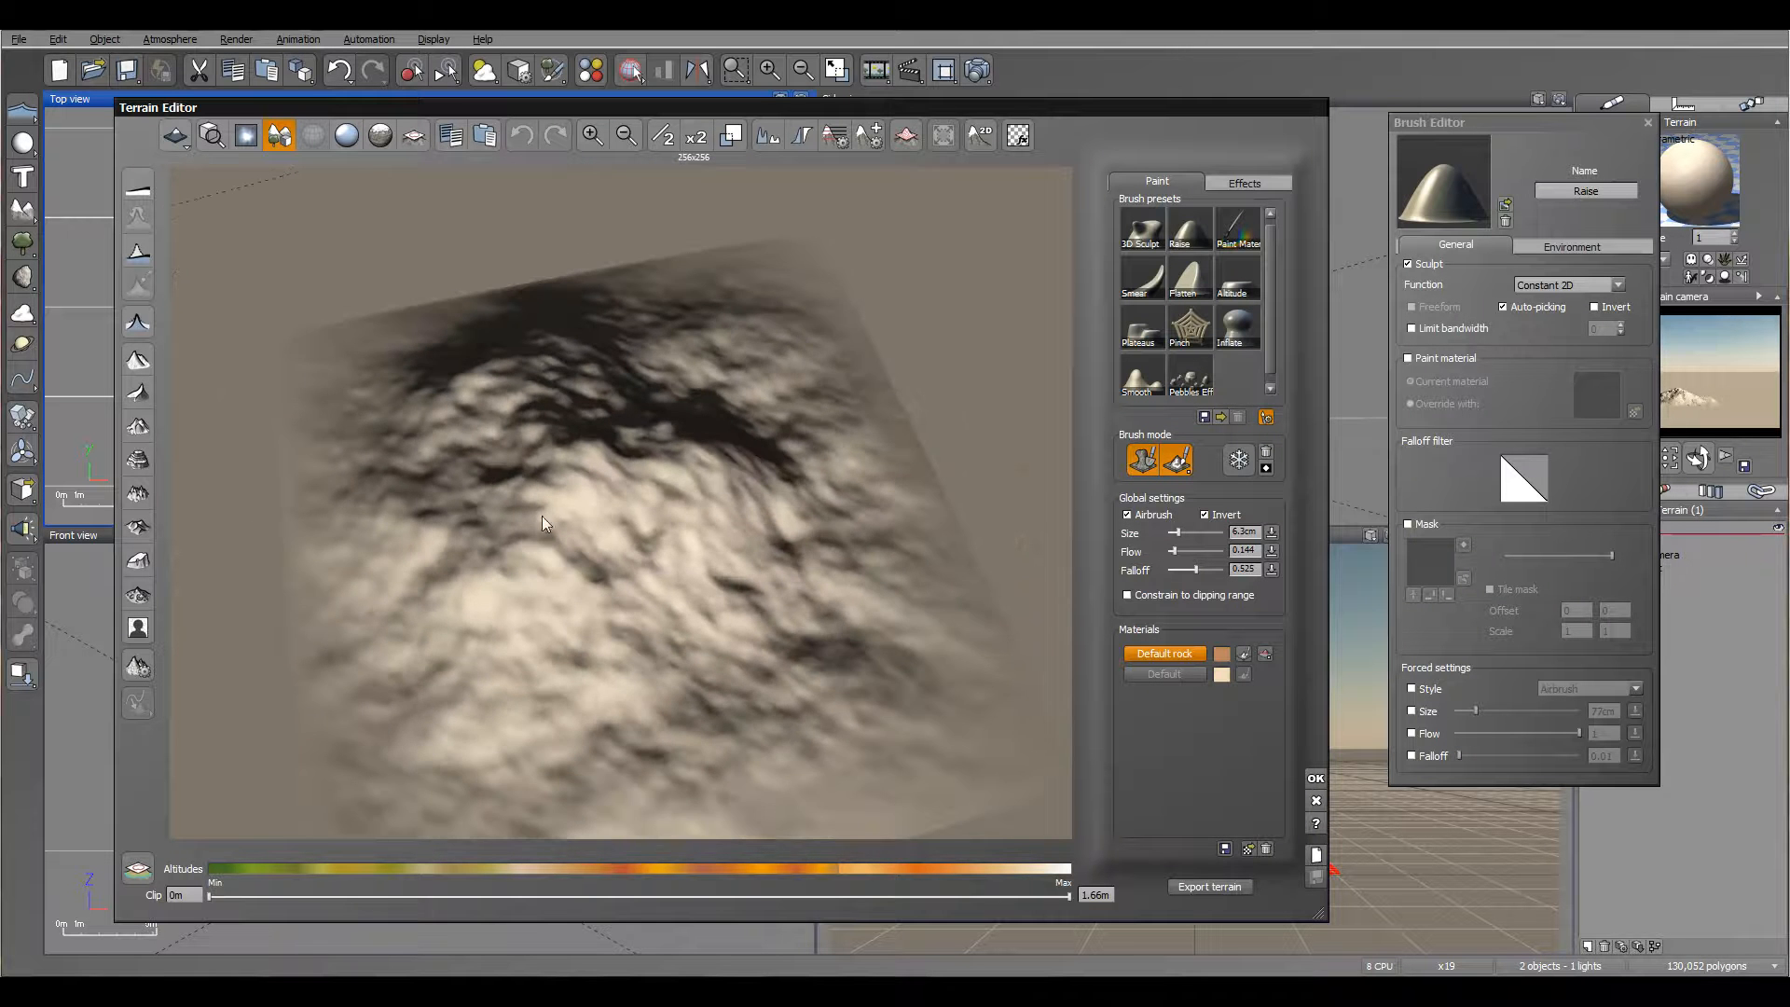
click(1240, 183)
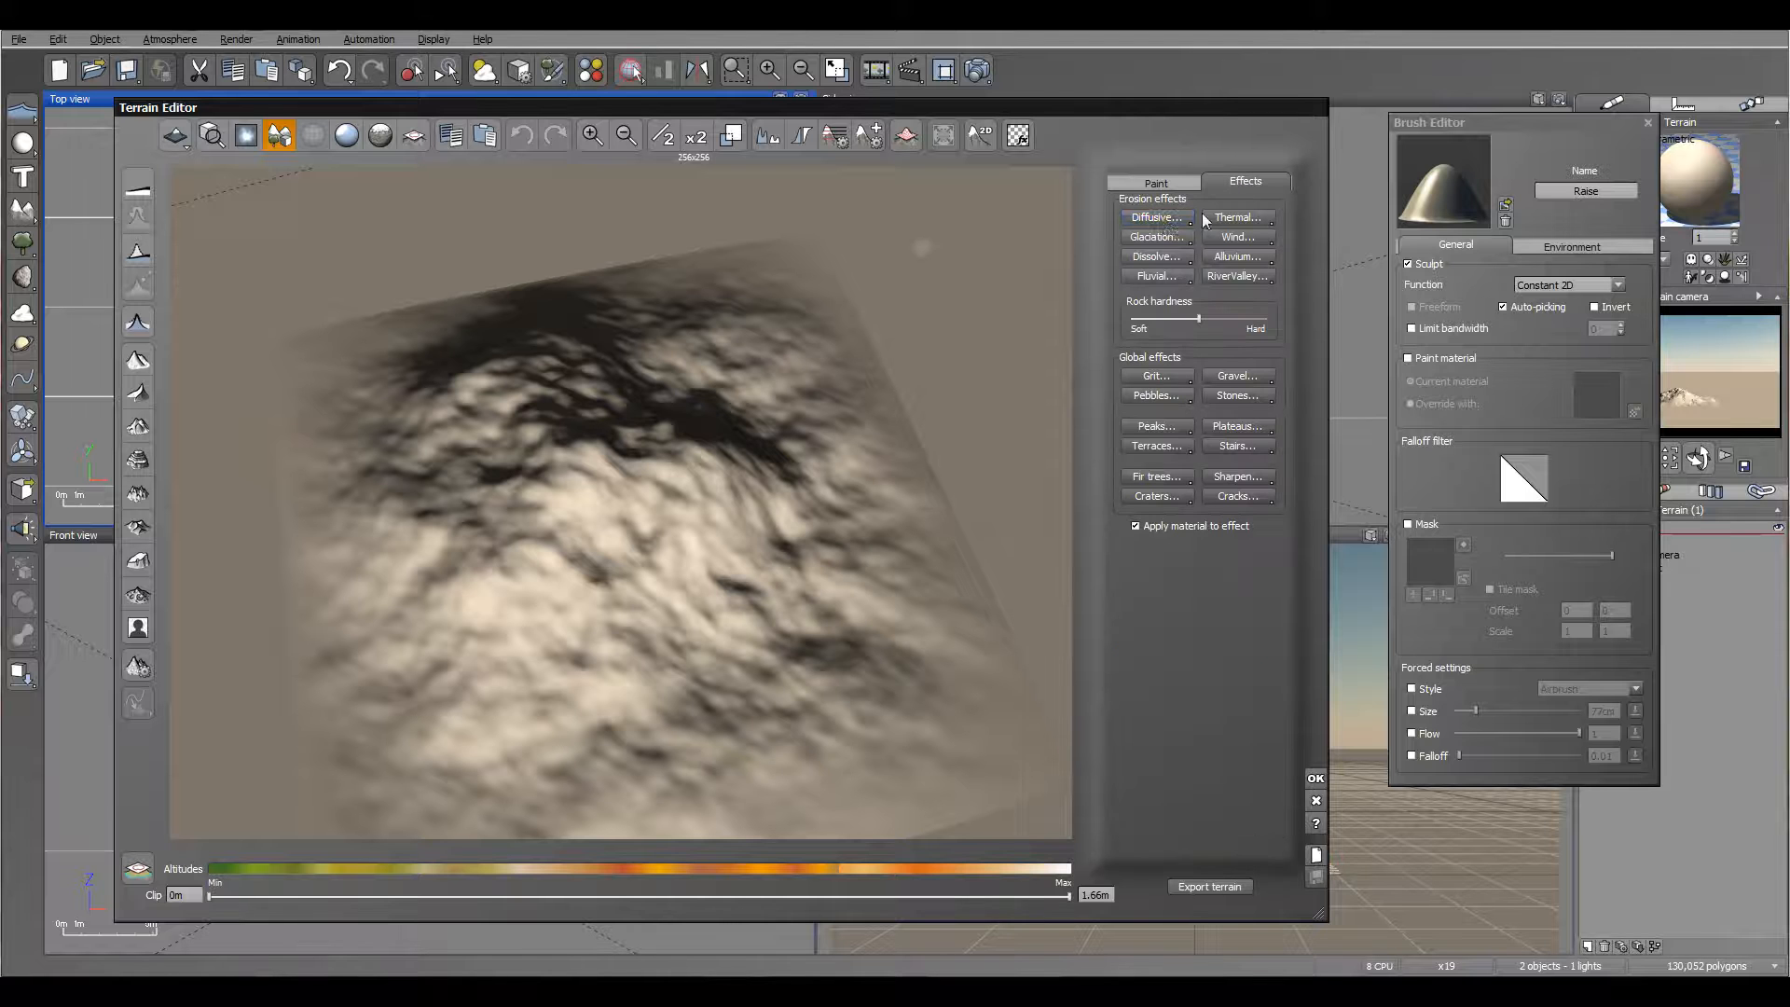
click(1161, 218)
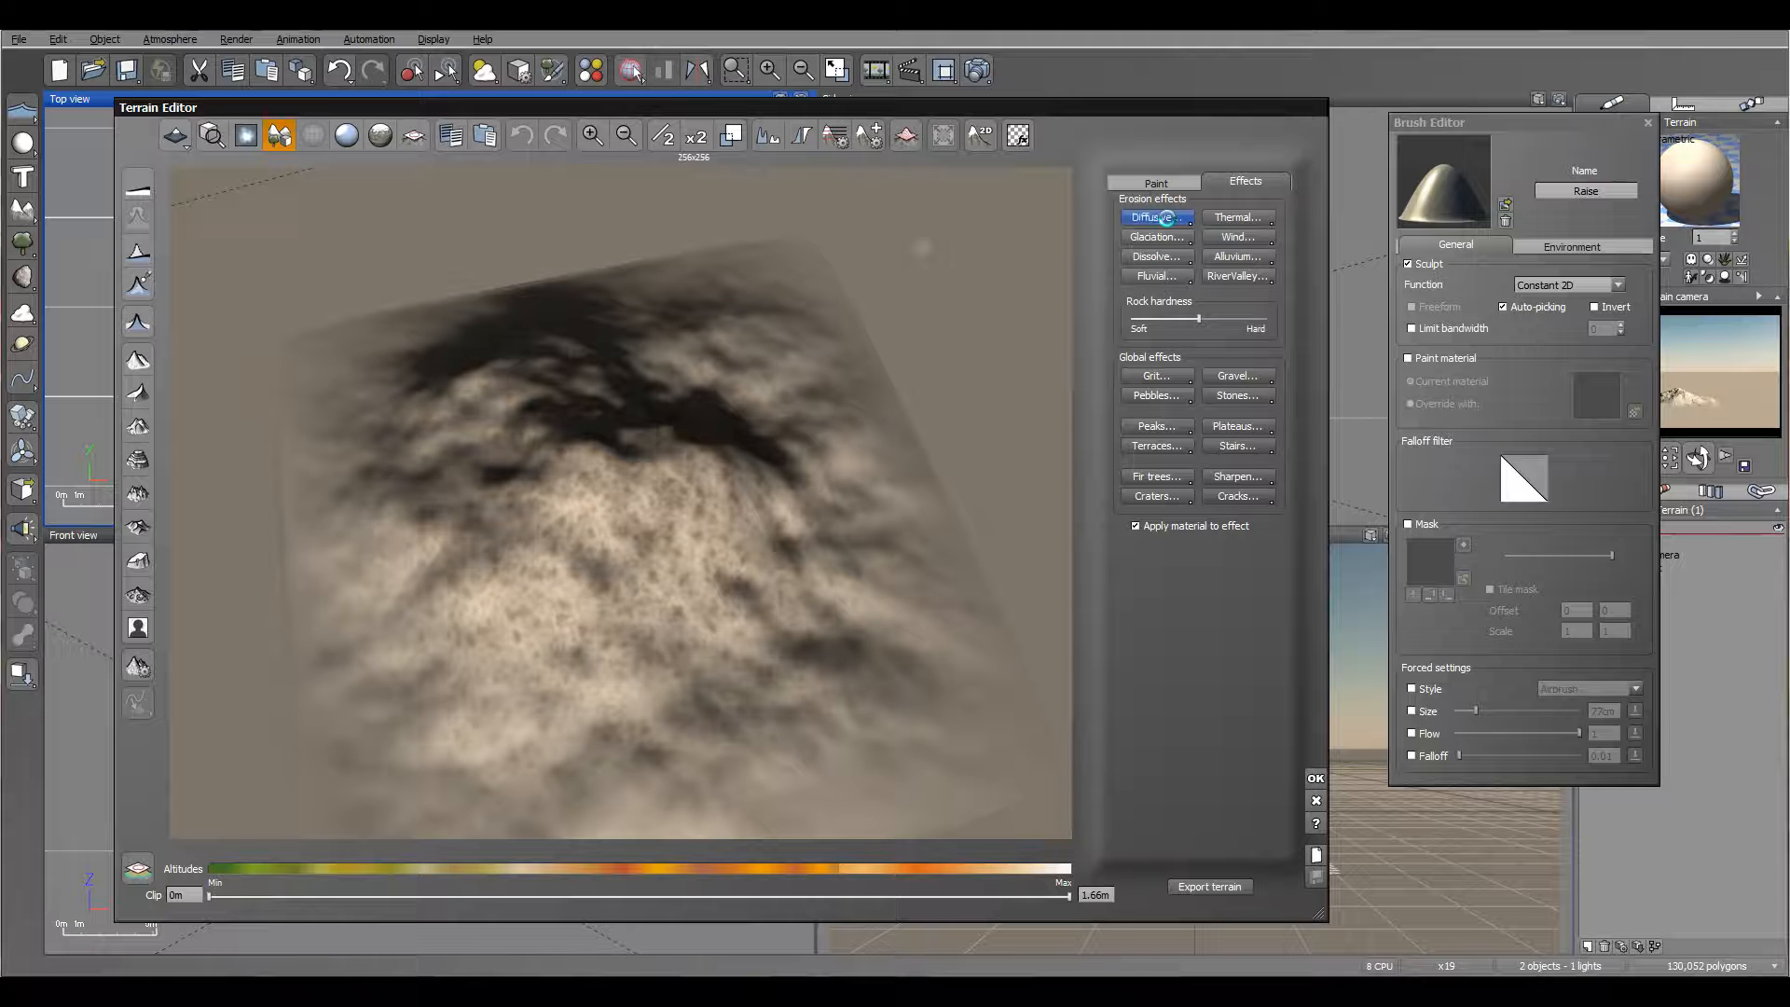
Step: Build up a tall central peak with the Raise brush in sculpt-only mode, size 83.854, flow 0.077, falloff 0.711 and Invert off
click(1158, 183)
mouse_move(895, 354)
mouse_down()
mouse_move(852, 418)
mouse_move(931, 424)
mouse_move(910, 456)
mouse_move(597, 446)
mouse_up()
click(1190, 228)
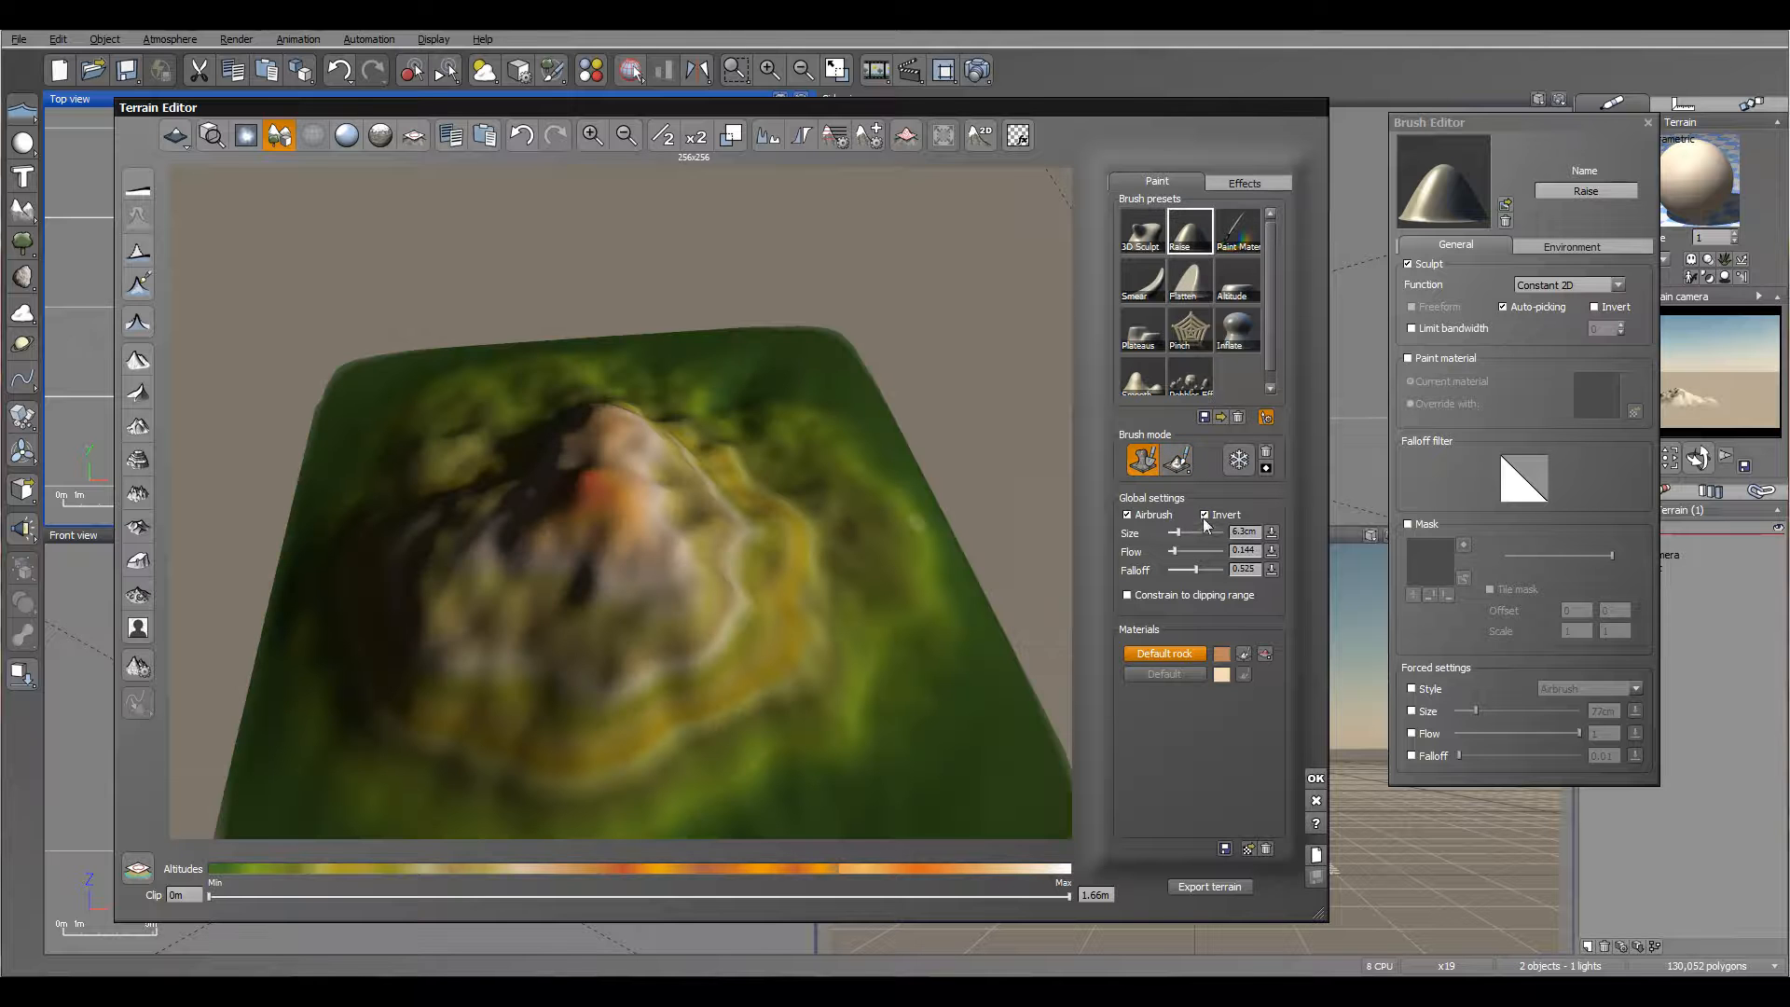
drag(1180, 532, 1206, 533)
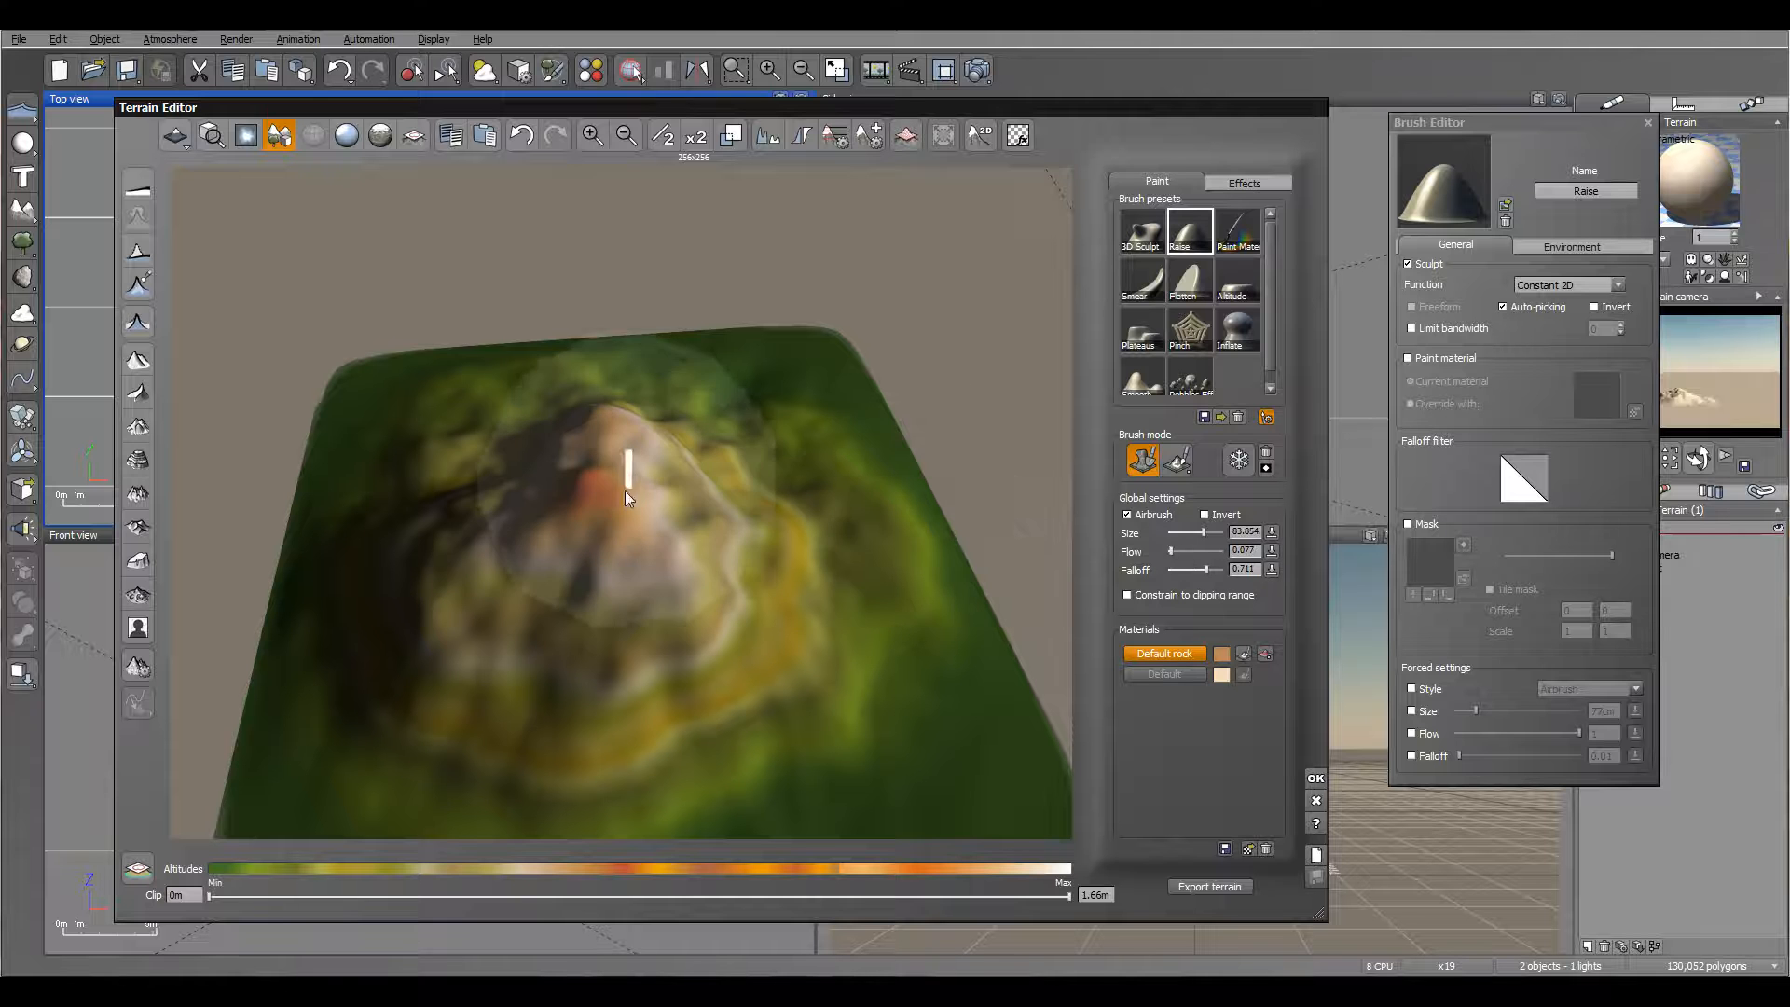
drag(591, 446, 591, 444)
right_drag(585, 451, 828, 456)
mouse_move(677, 552)
mouse_down()
mouse_move(462, 649)
mouse_move(503, 657)
mouse_move(523, 590)
mouse_move(577, 586)
mouse_move(651, 419)
mouse_move(636, 410)
mouse_up()
mouse_move(636, 410)
right_down()
mouse_move(911, 420)
mouse_move(863, 463)
mouse_move(691, 463)
mouse_move(614, 433)
right_up()
mouse_move(614, 434)
mouse_down()
mouse_move(640, 399)
mouse_move(472, 603)
mouse_move(519, 659)
mouse_move(727, 680)
mouse_move(666, 328)
mouse_move(499, 360)
mouse_move(439, 572)
mouse_move(479, 379)
mouse_move(486, 599)
mouse_move(544, 687)
mouse_move(723, 532)
mouse_move(736, 594)
mouse_move(655, 354)
mouse_move(711, 368)
mouse_move(572, 423)
mouse_up()
mouse_move(481, 477)
right_down()
mouse_move(897, 326)
mouse_move(832, 500)
right_up()
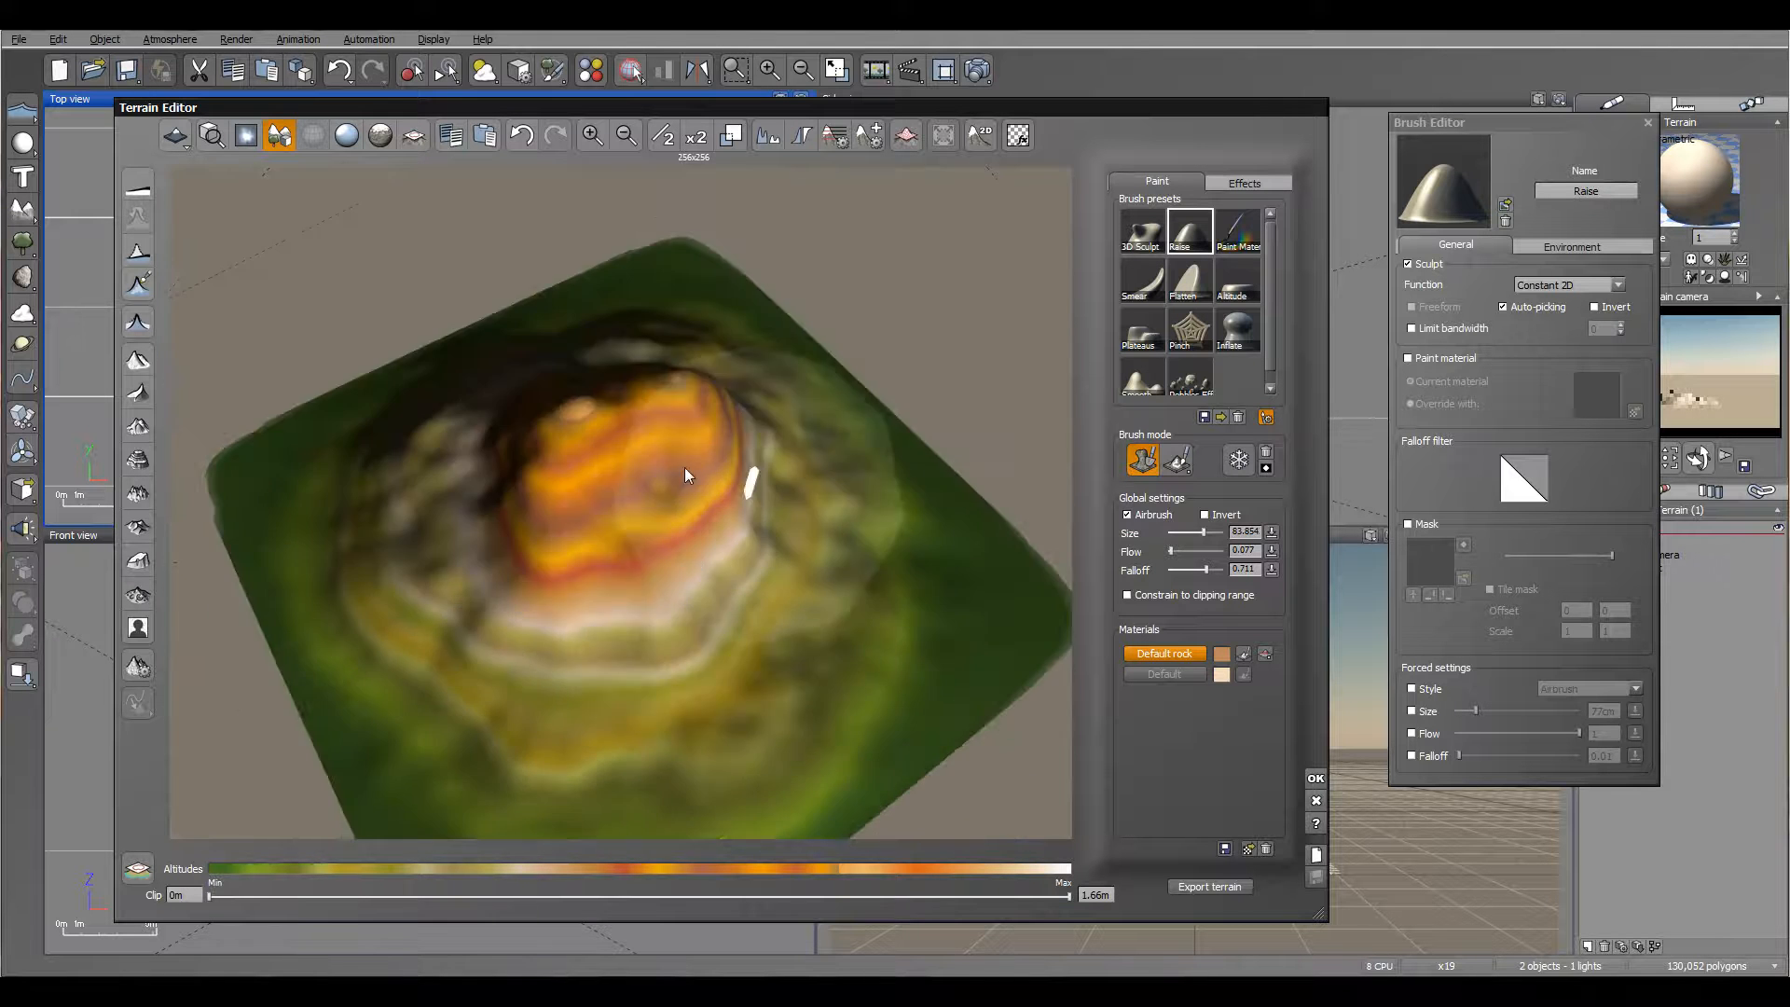
mouse_move(617, 371)
right_down()
mouse_move(752, 456)
mouse_move(535, 519)
mouse_move(461, 446)
mouse_move(571, 568)
mouse_move(572, 627)
right_up()
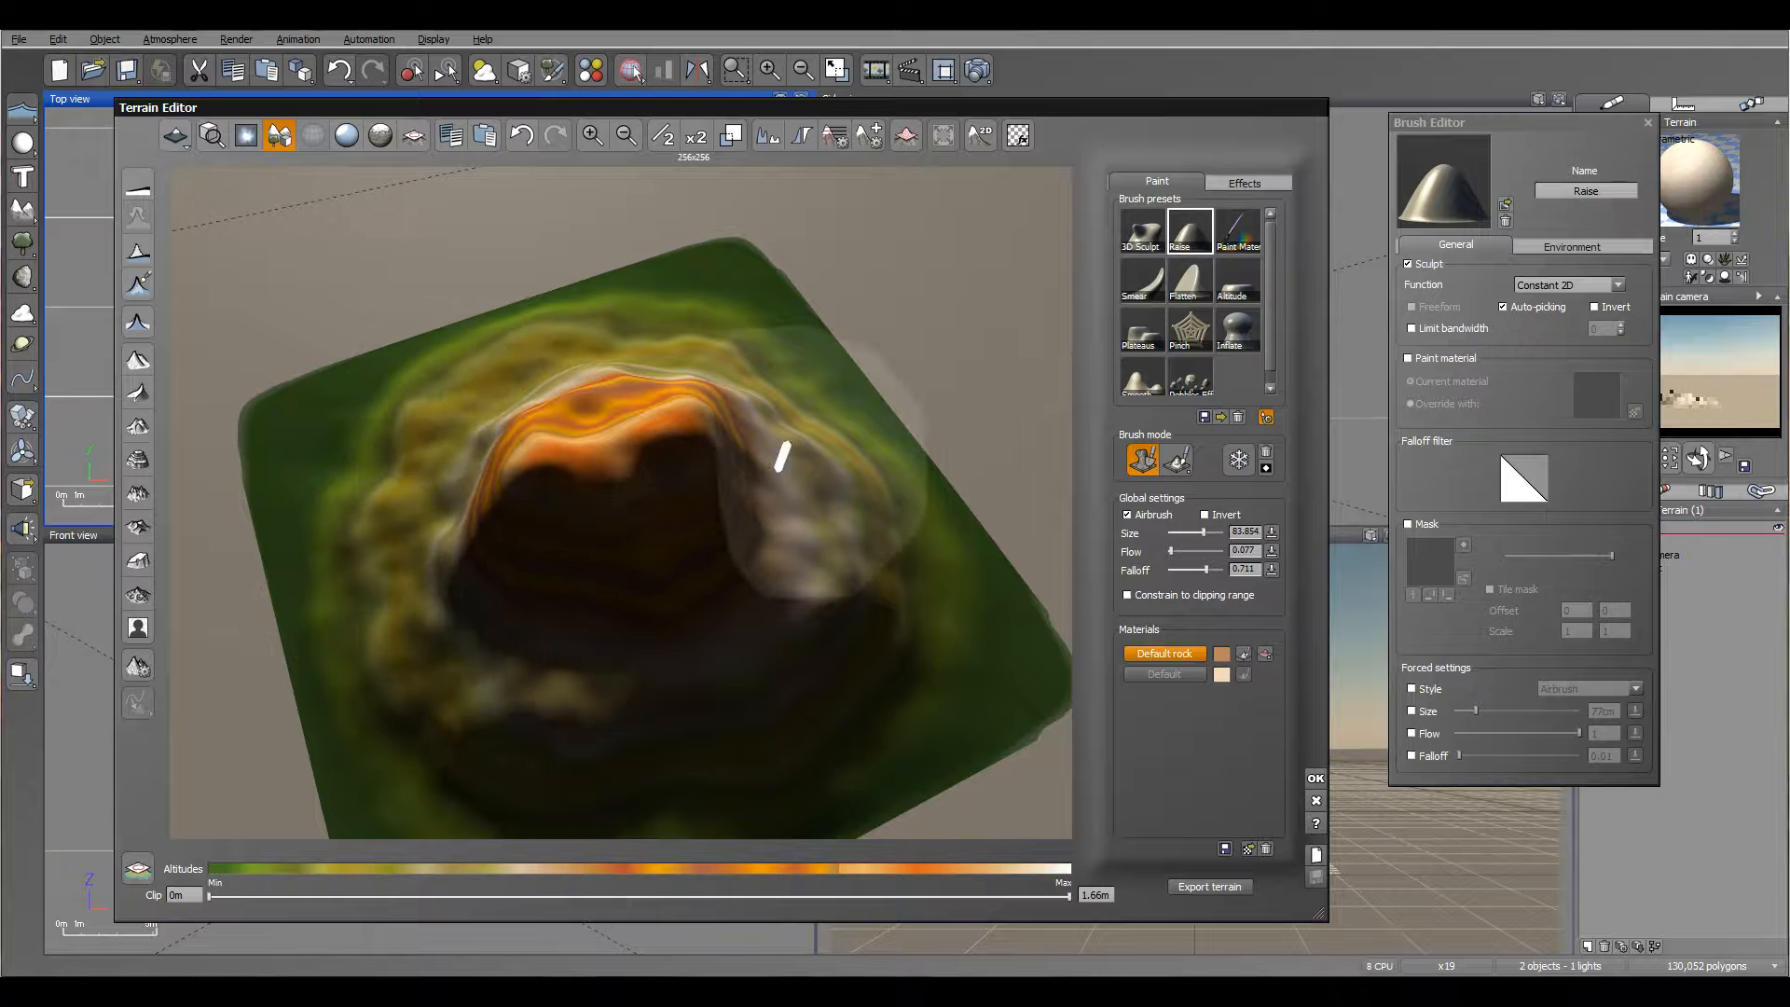
right_drag(814, 467, 623, 438)
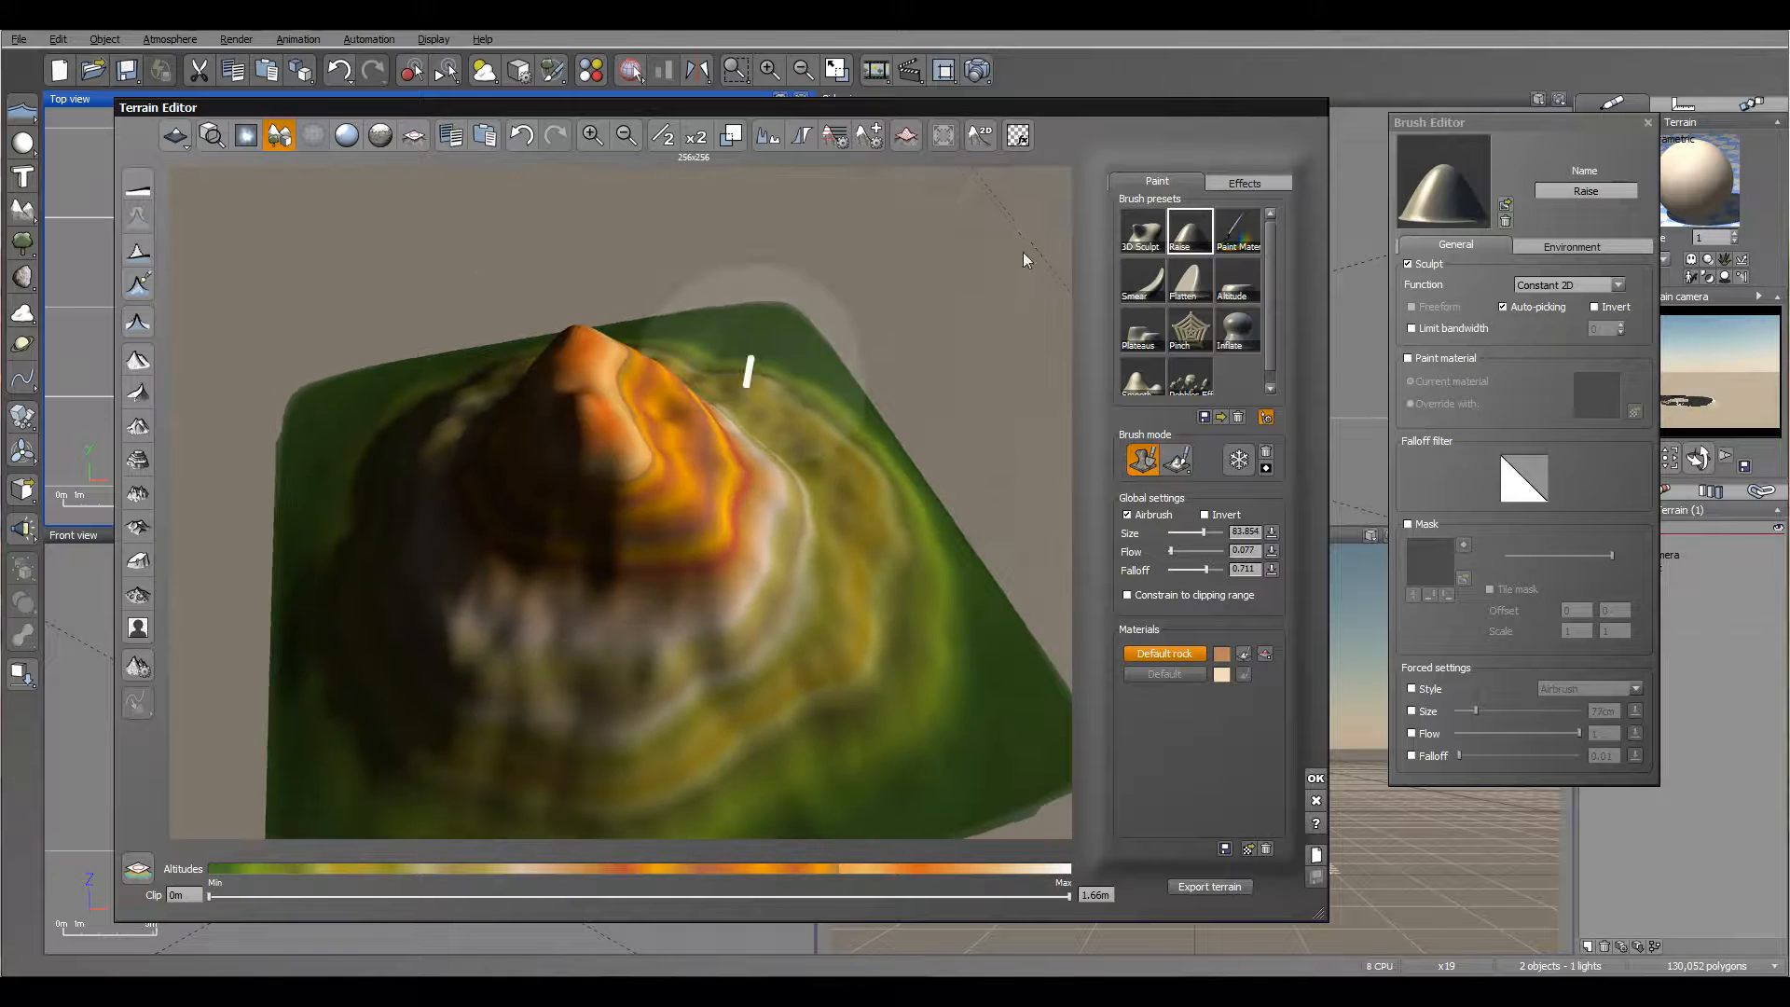
Step: Apply Diffusive erosion to soften the raised peak
click(1243, 182)
click(1163, 217)
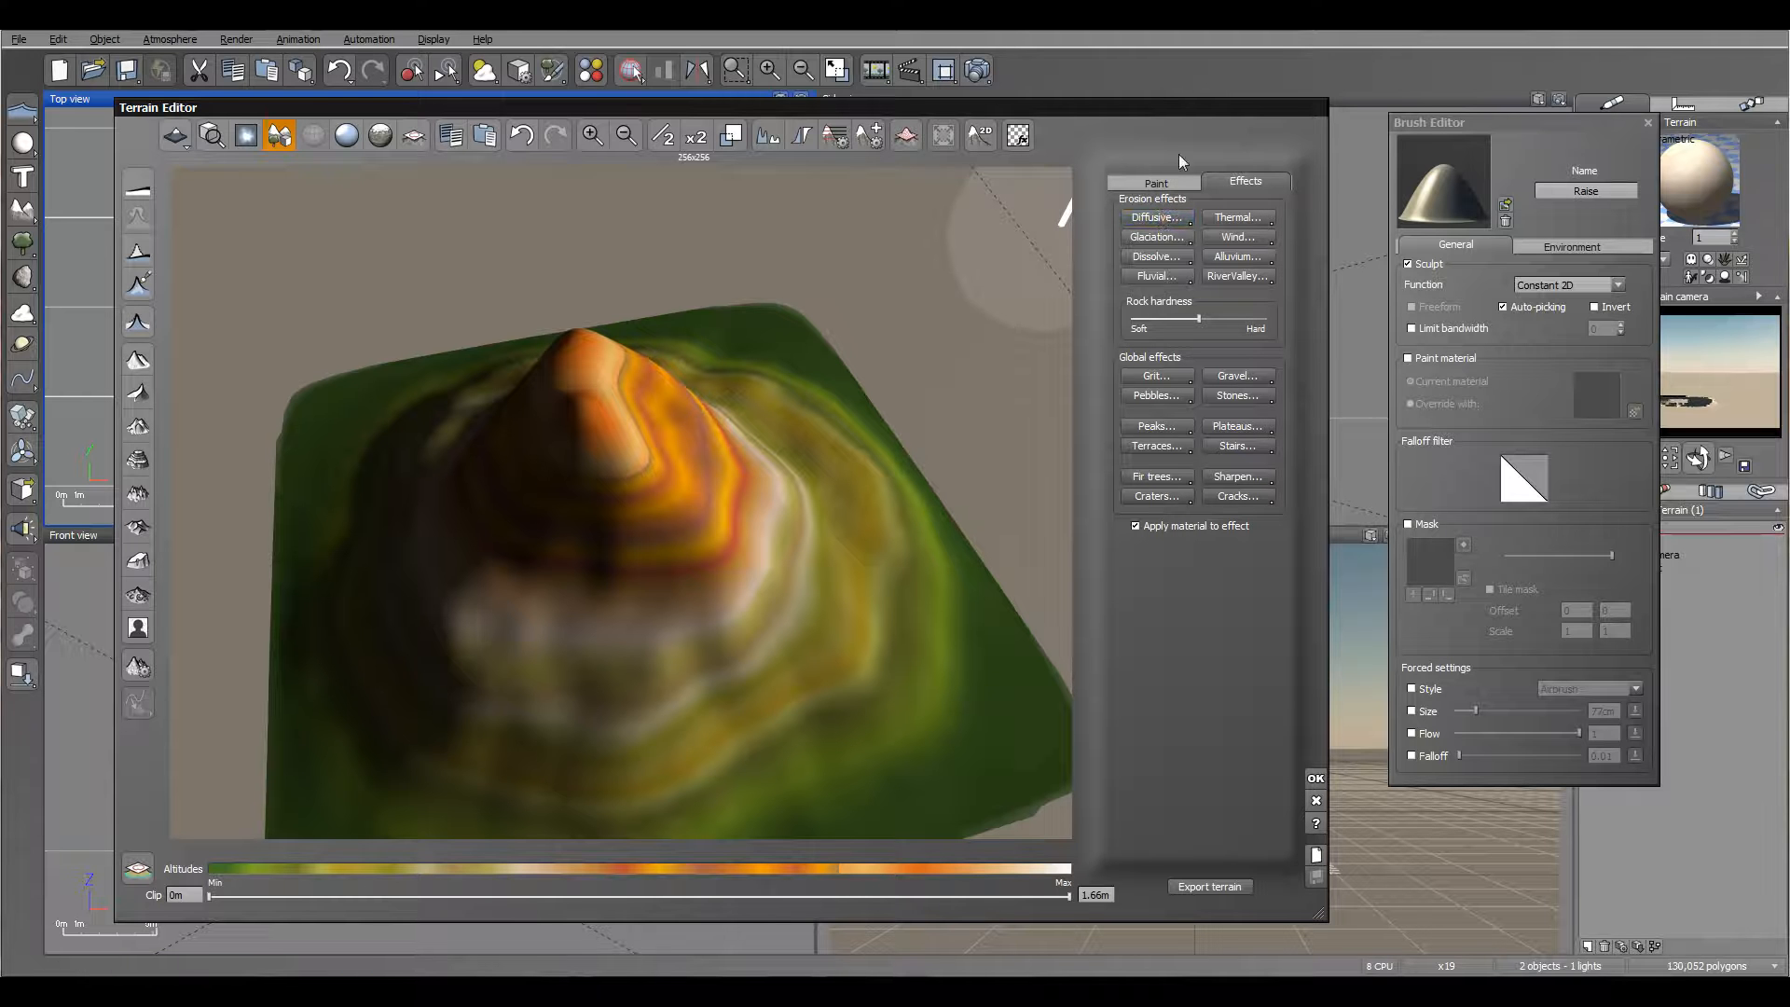
mouse_move(803, 410)
right_down()
mouse_move(765, 296)
mouse_move(635, 348)
mouse_move(655, 454)
mouse_move(492, 433)
right_up()
Step: Add the Flat black material from the Basic collection to the terrain's paint materials
click(1156, 181)
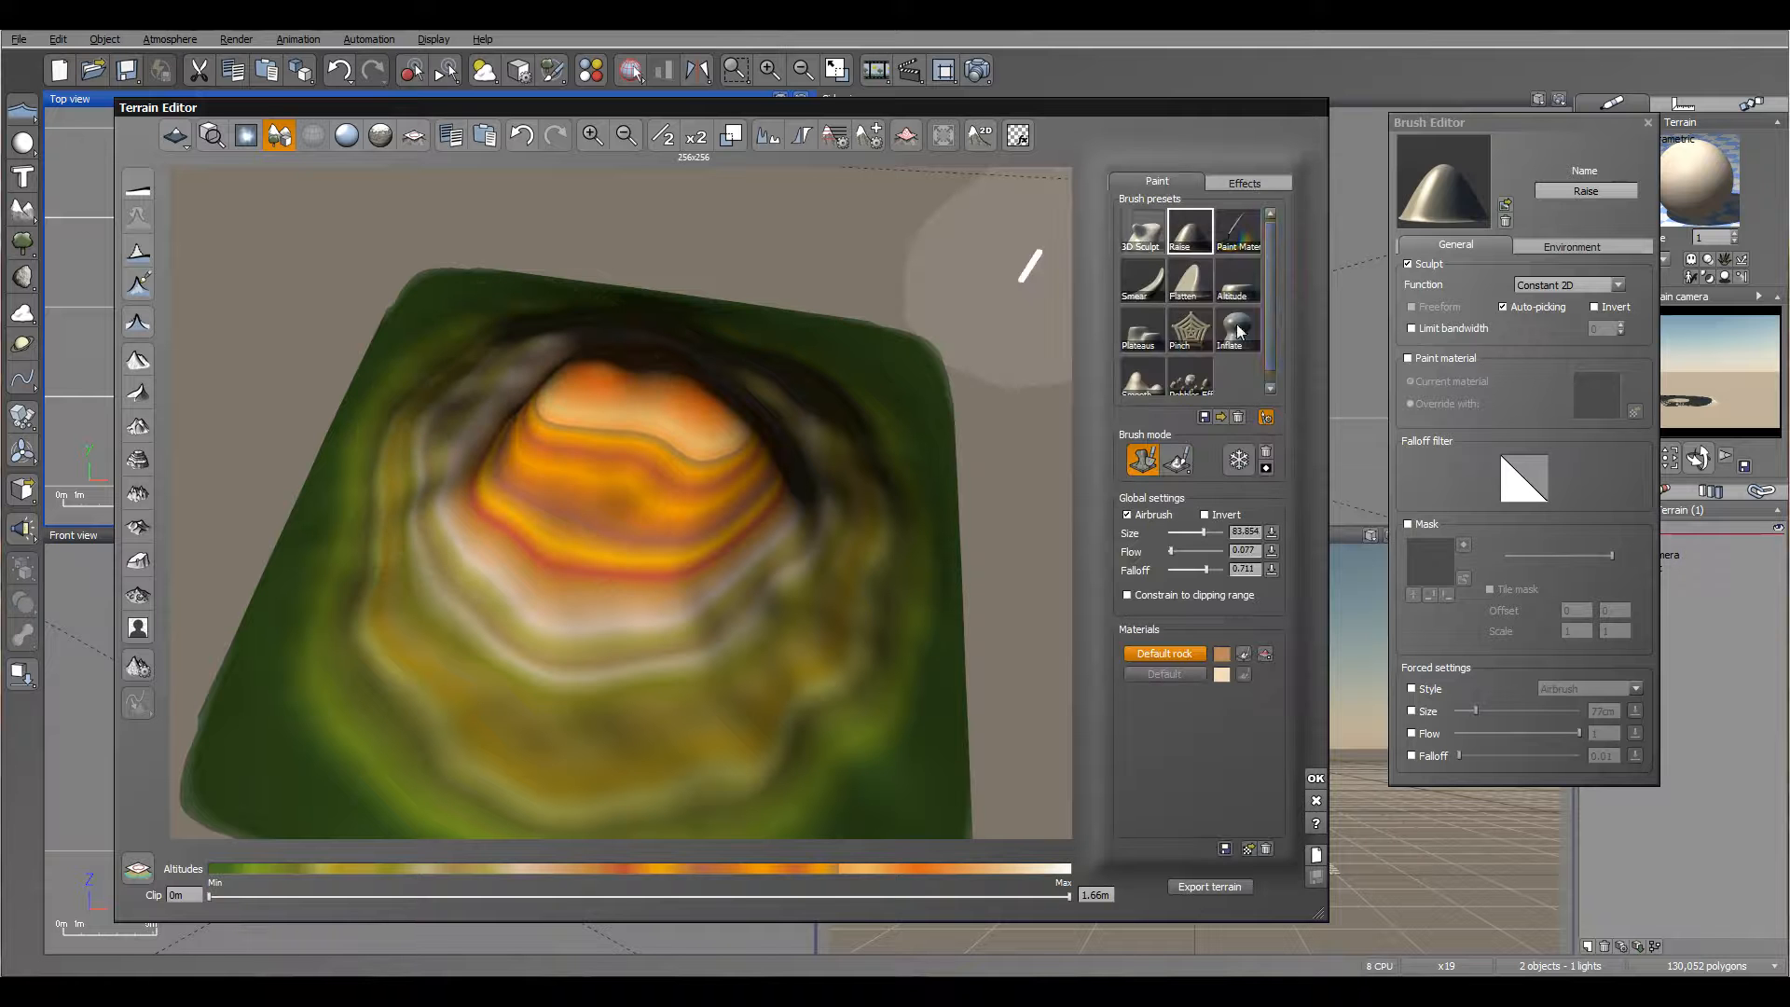
click(1249, 848)
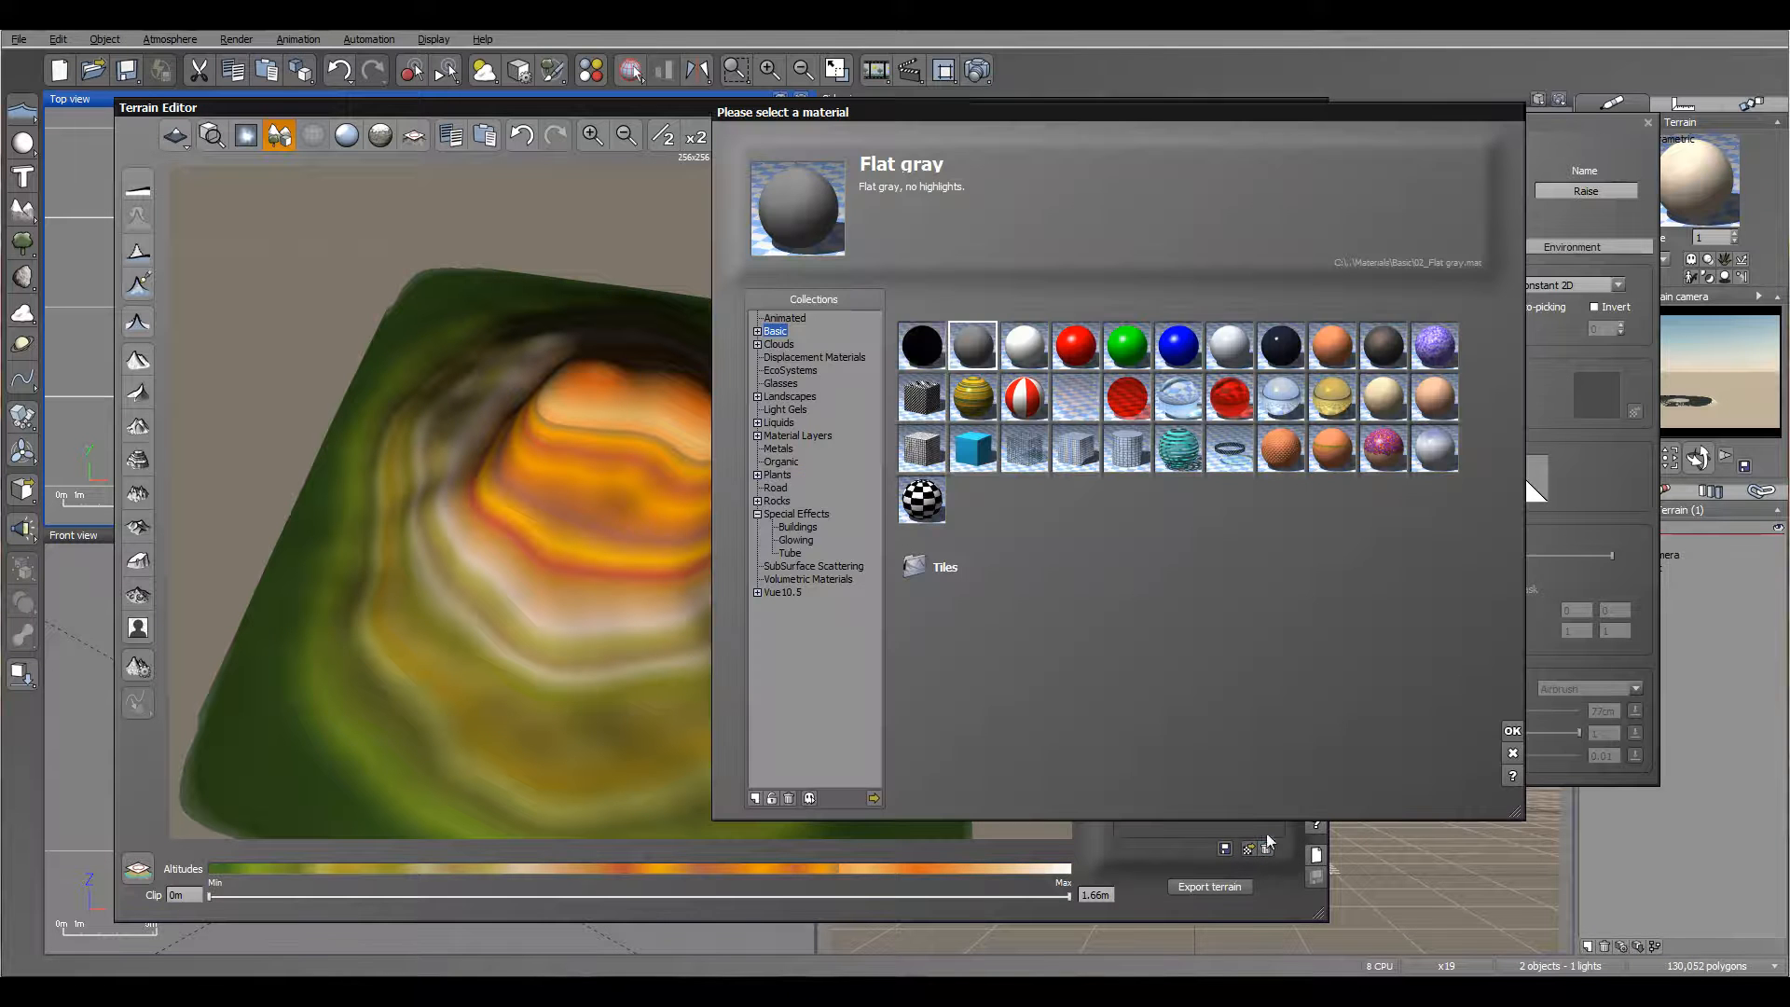
click(935, 352)
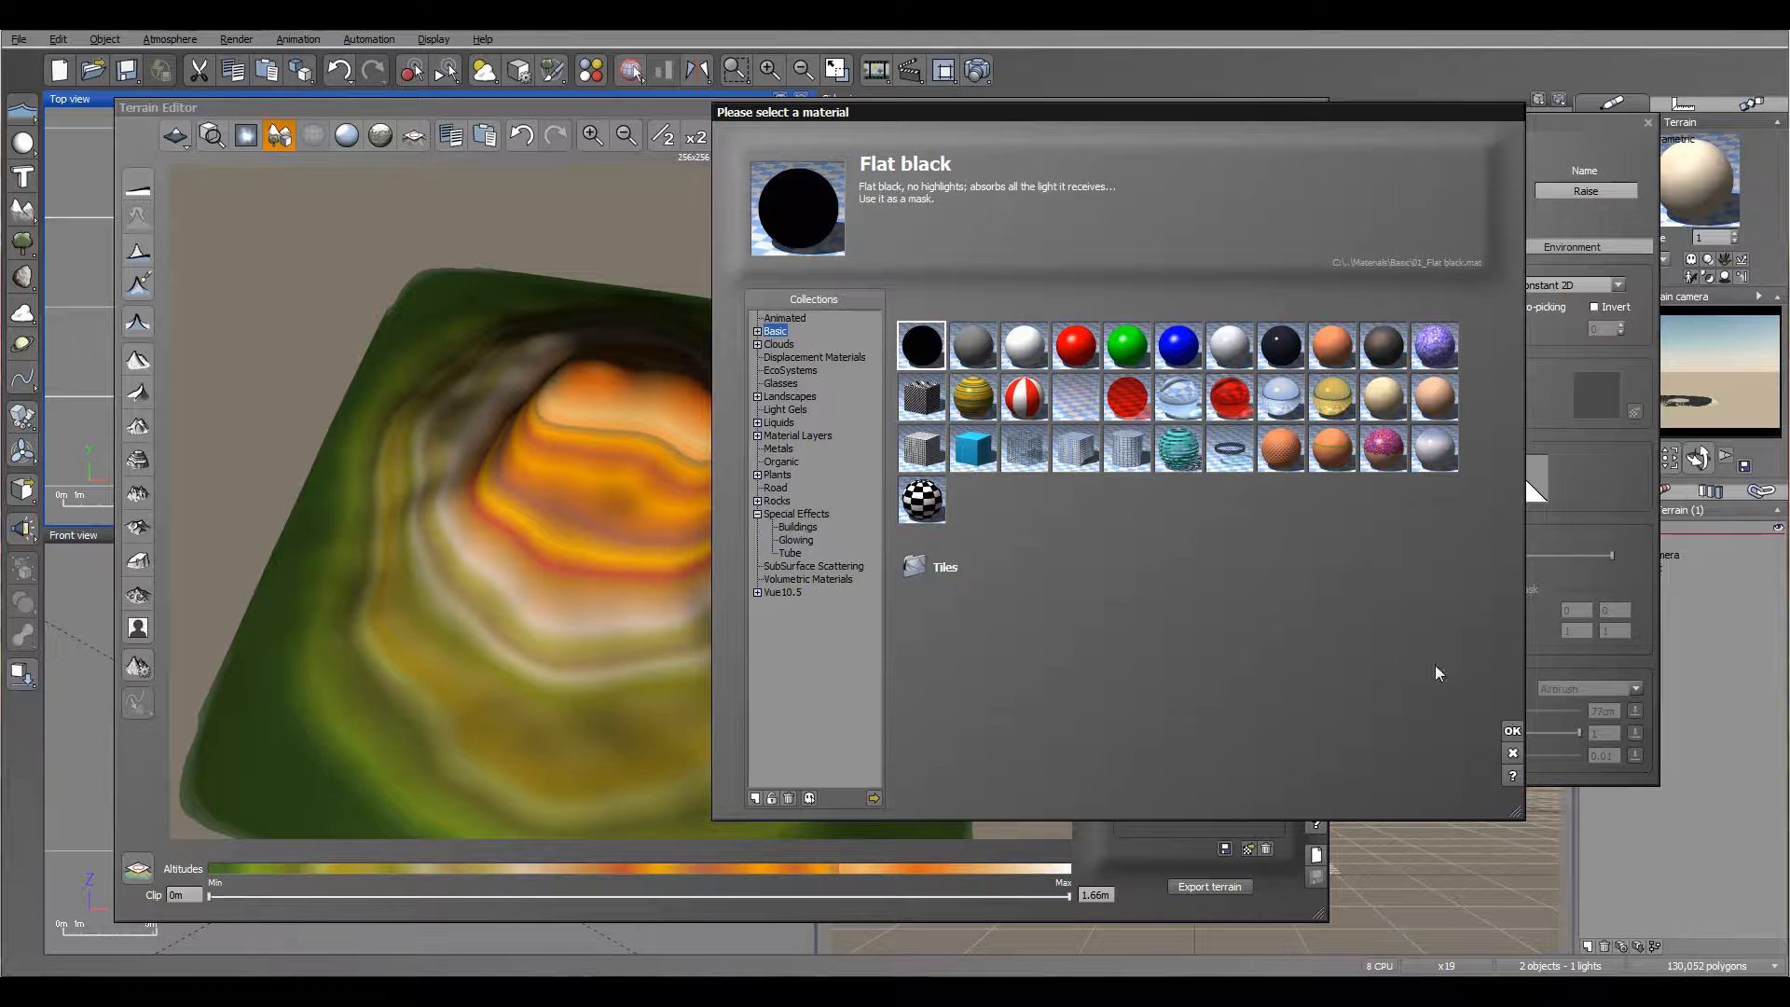
click(1512, 731)
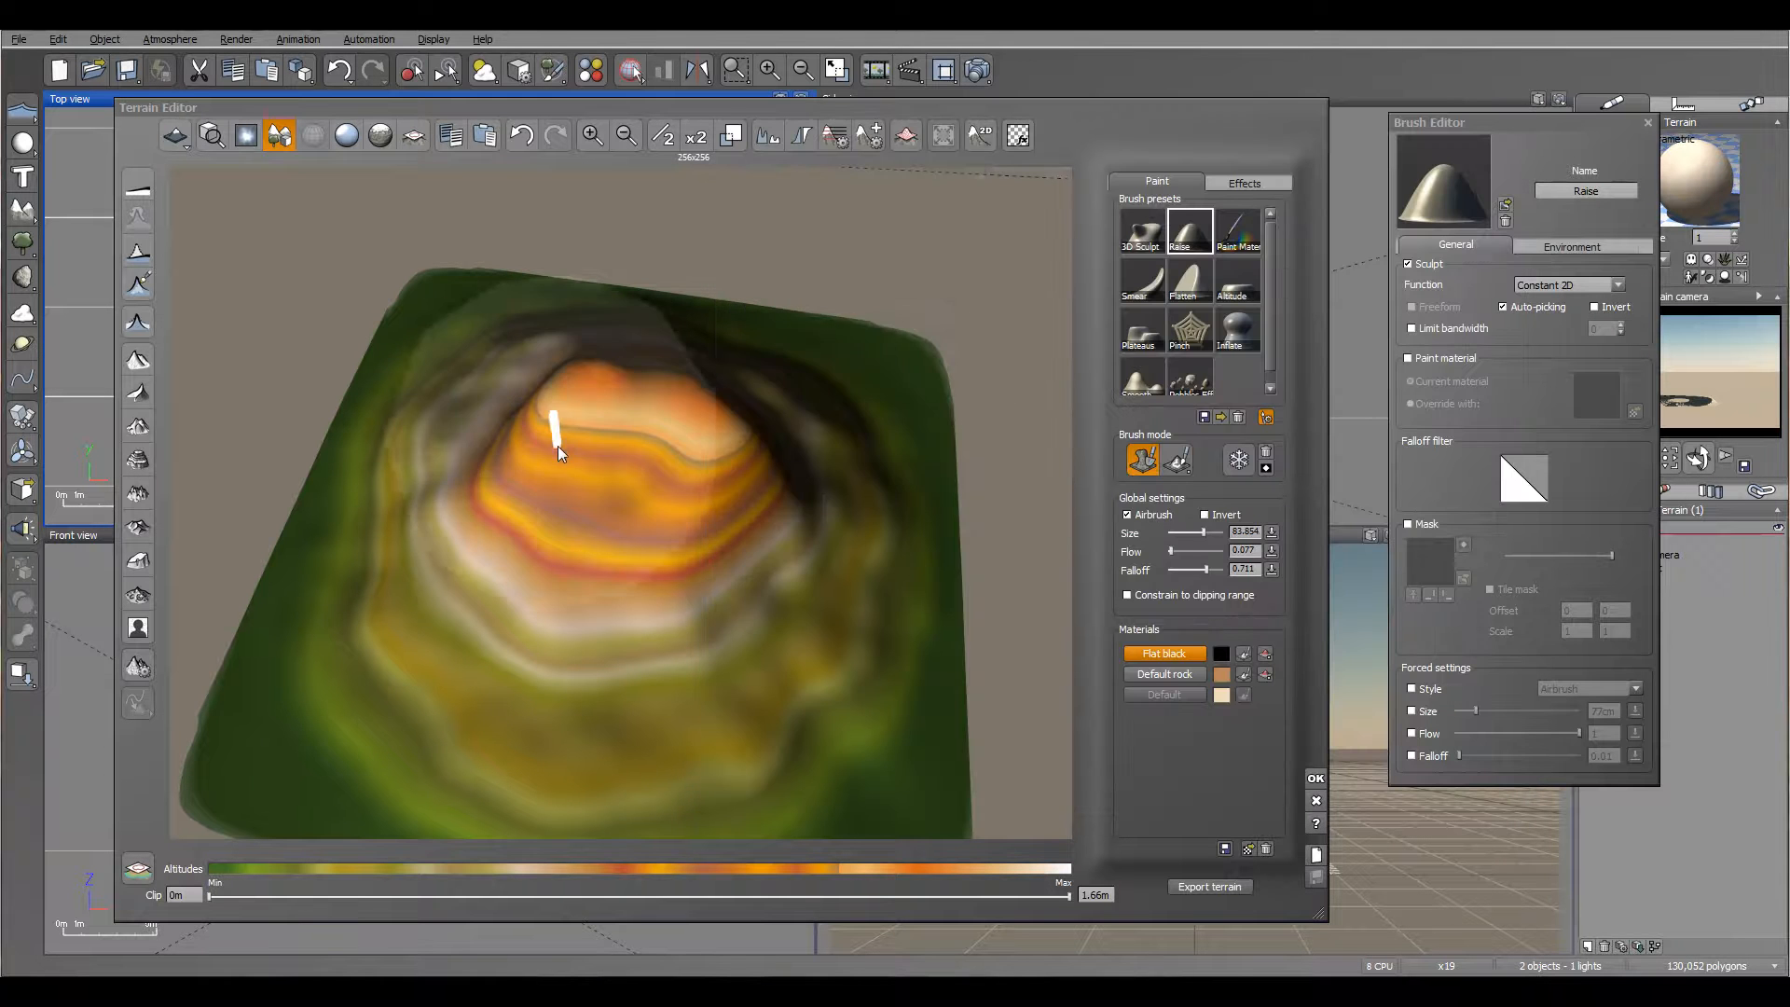
Step: Set the Raise brush to sculpt and paint together, with size about 20.9 and Invert on, testing it on the peak
click(1179, 464)
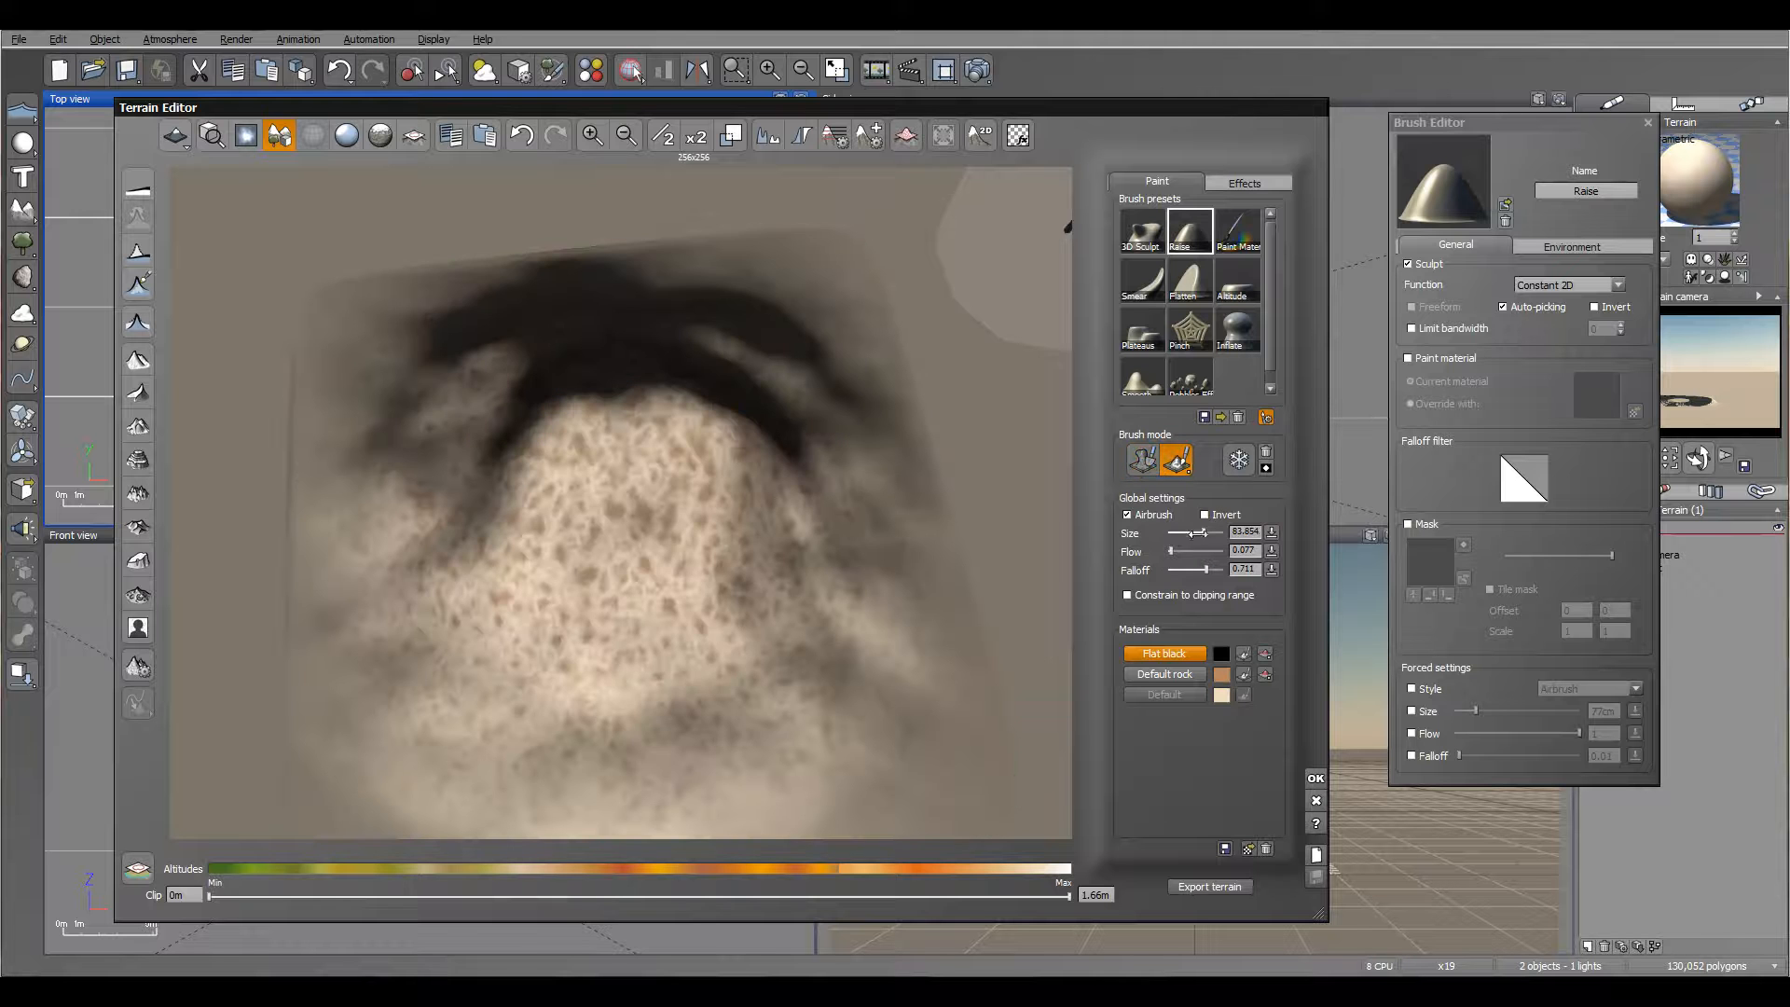
drag(1200, 532, 1178, 533)
drag(580, 417, 657, 480)
drag(1184, 535, 1190, 533)
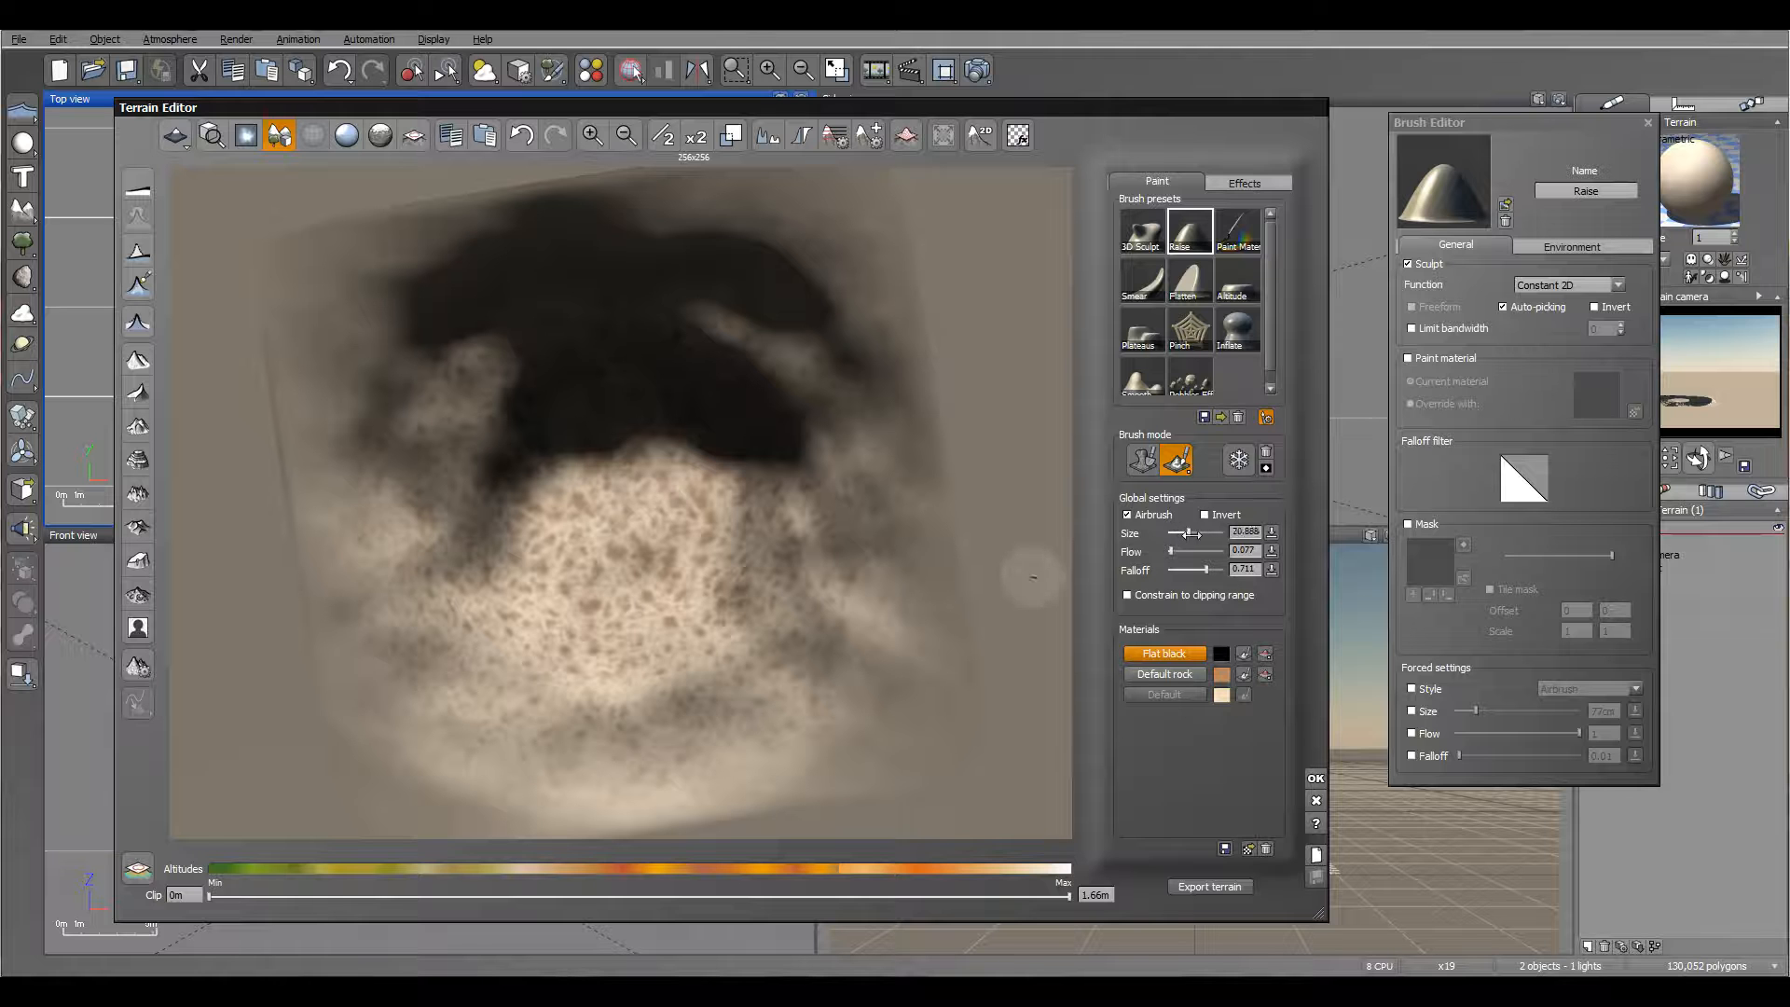
click(1207, 513)
right_drag(574, 432, 703, 463)
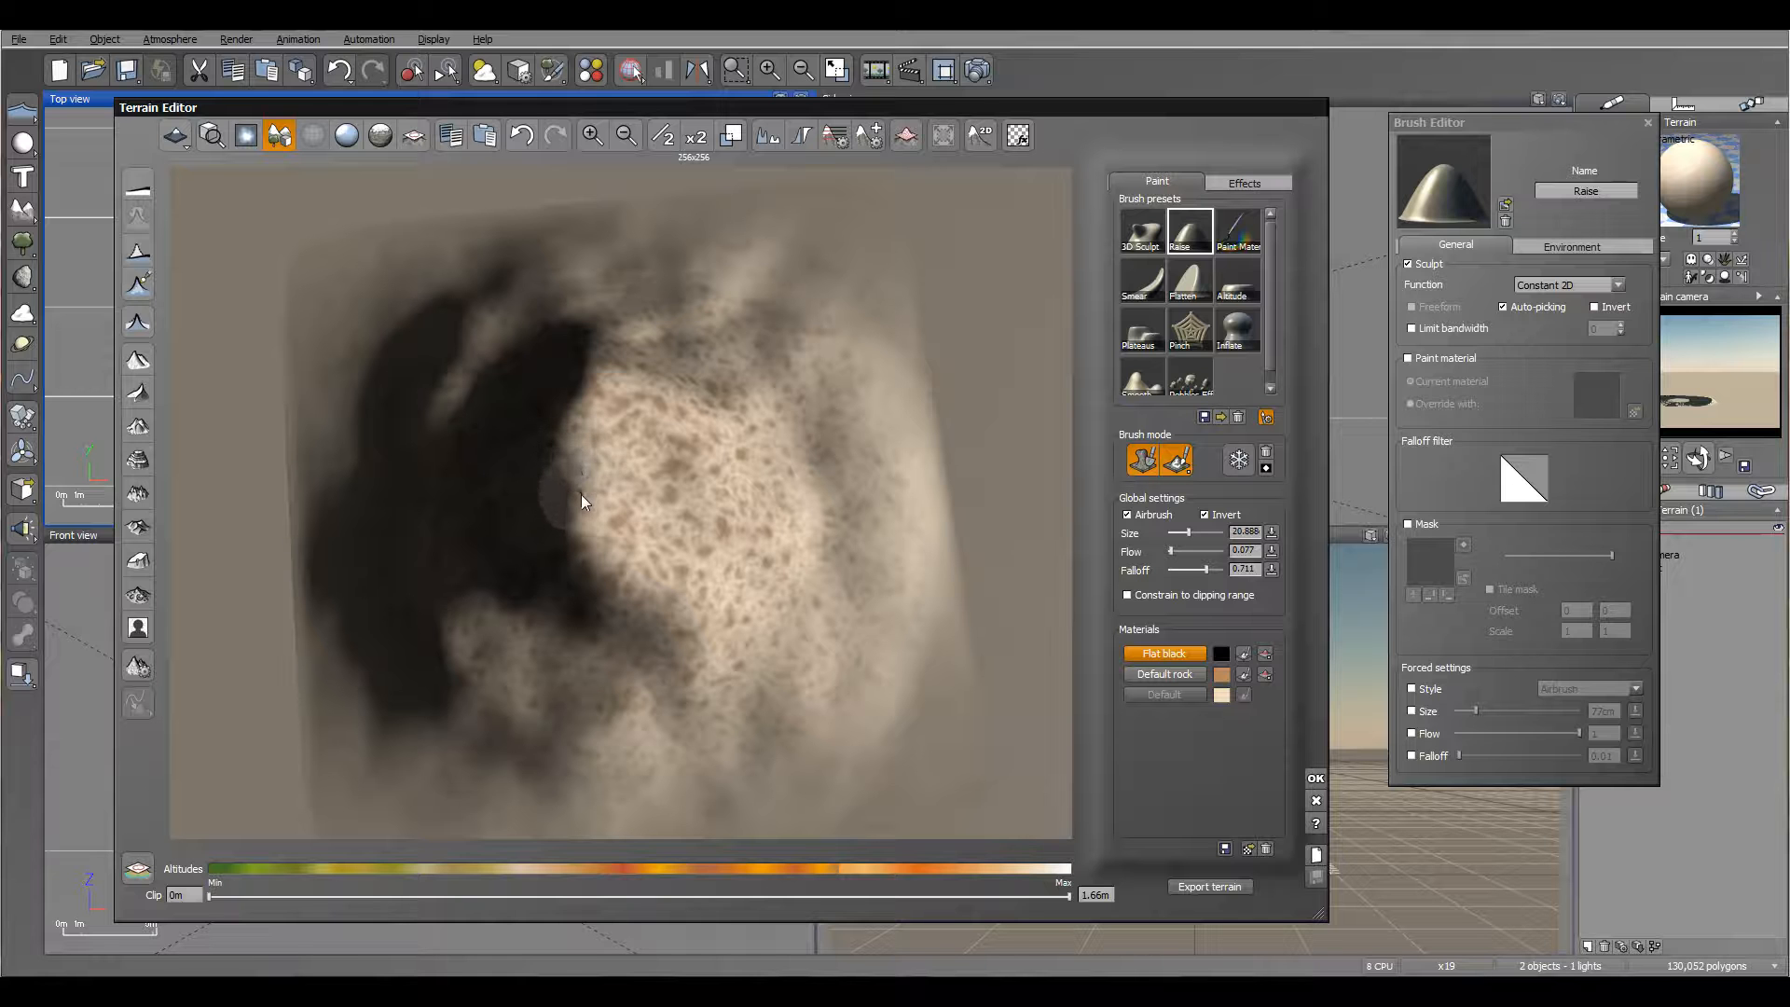
Step: Try carving and painting Flat black hollows into the peak, including at flow 0.161, and undo the strokes
right_drag(583, 497, 752, 392)
key(ctrl+z)
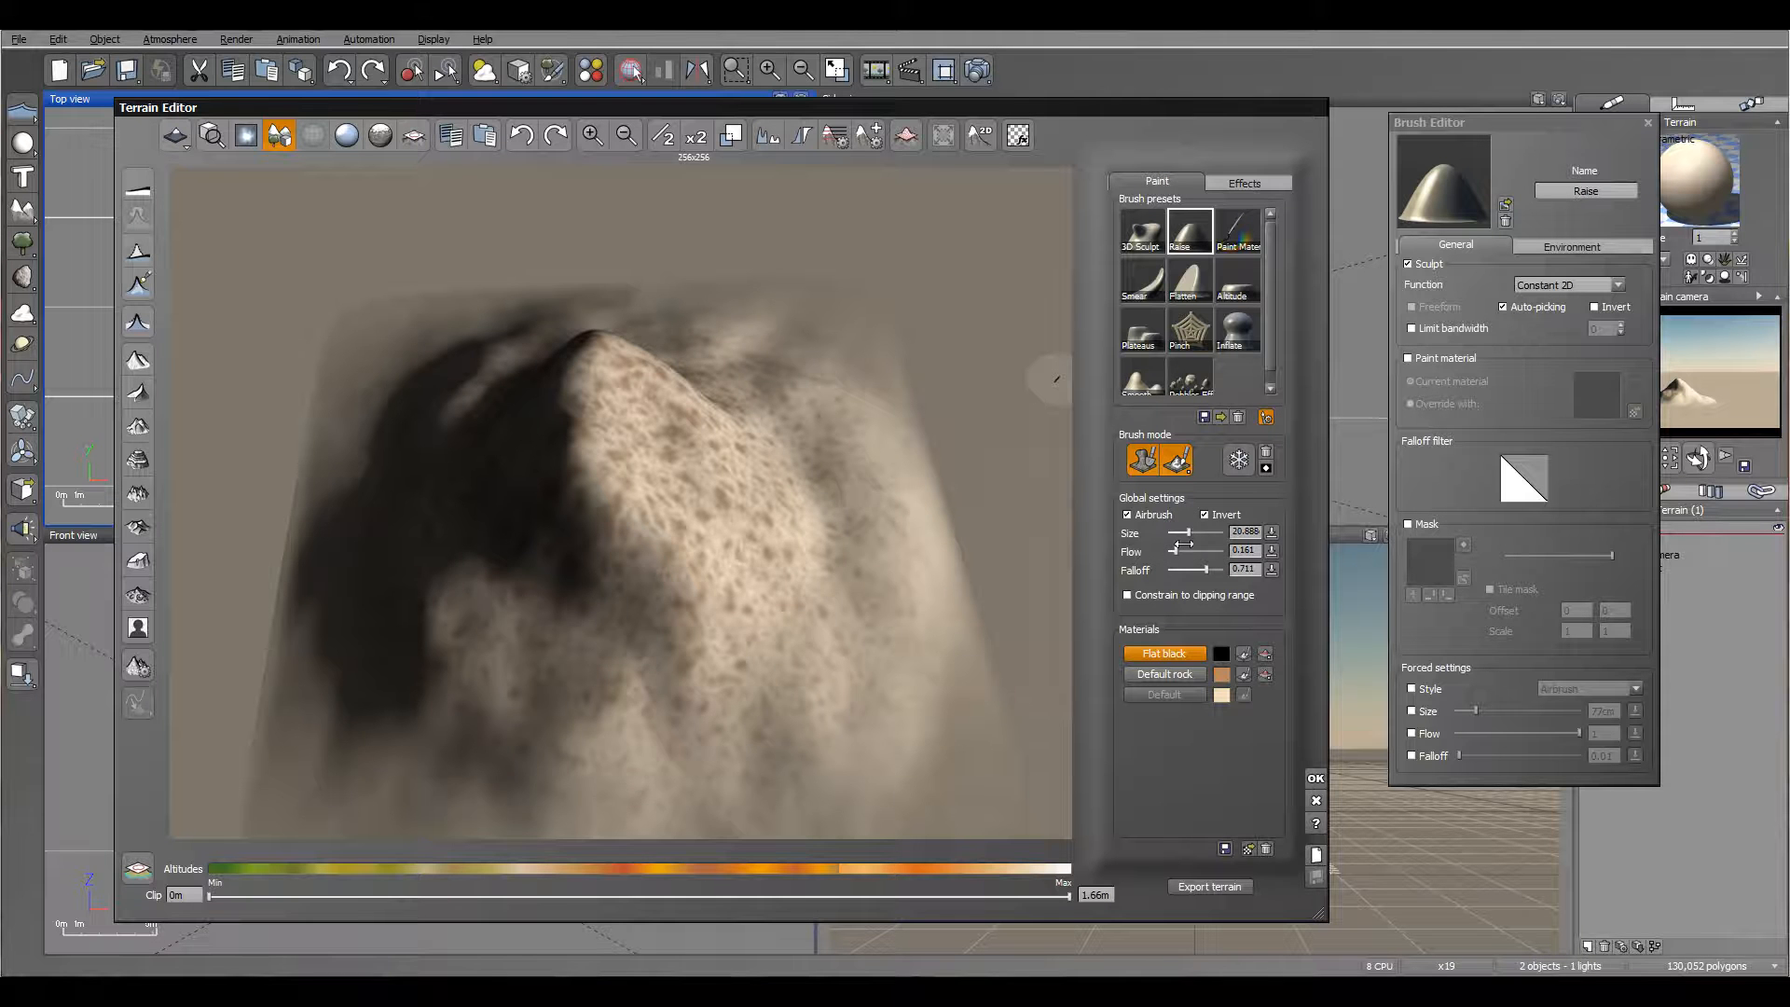
right_drag(612, 412, 656, 487)
click(582, 532)
right_drag(583, 533, 568, 412)
key(ctrl+z)
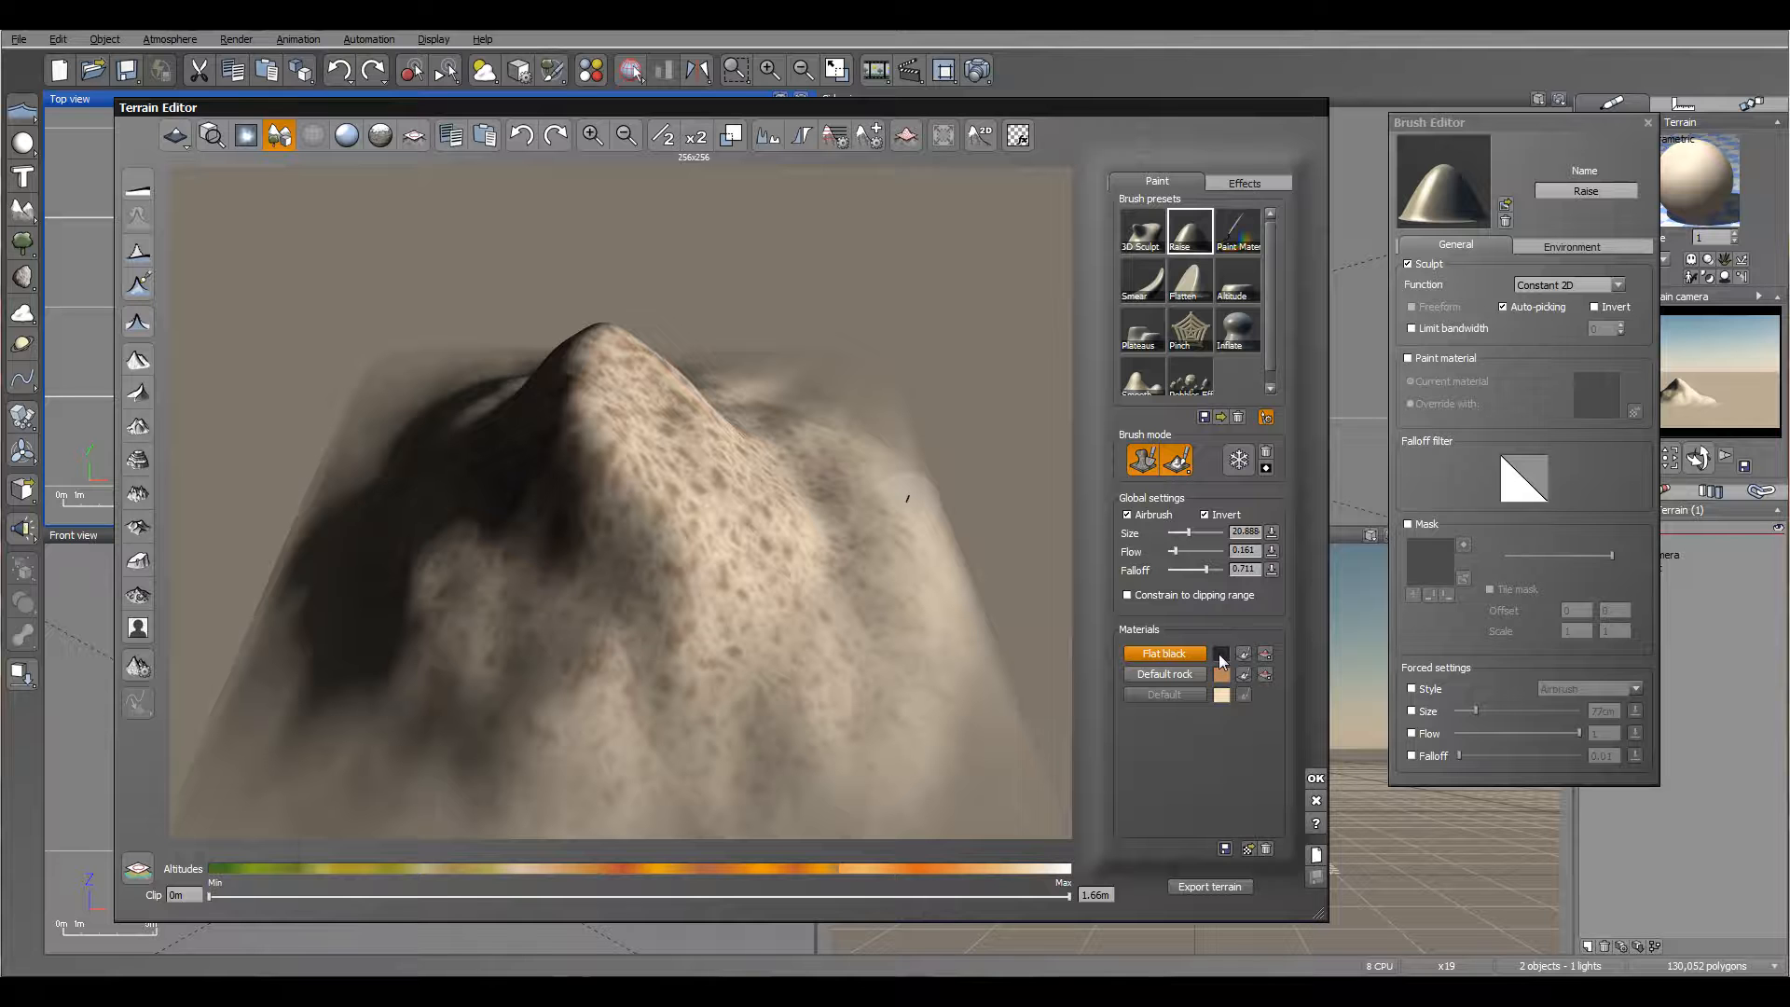
Step: Carve several hollows into the summit with the inverted Raise brush in sculpt-only mode at flow 0.161
click(1189, 468)
right_drag(763, 459, 723, 545)
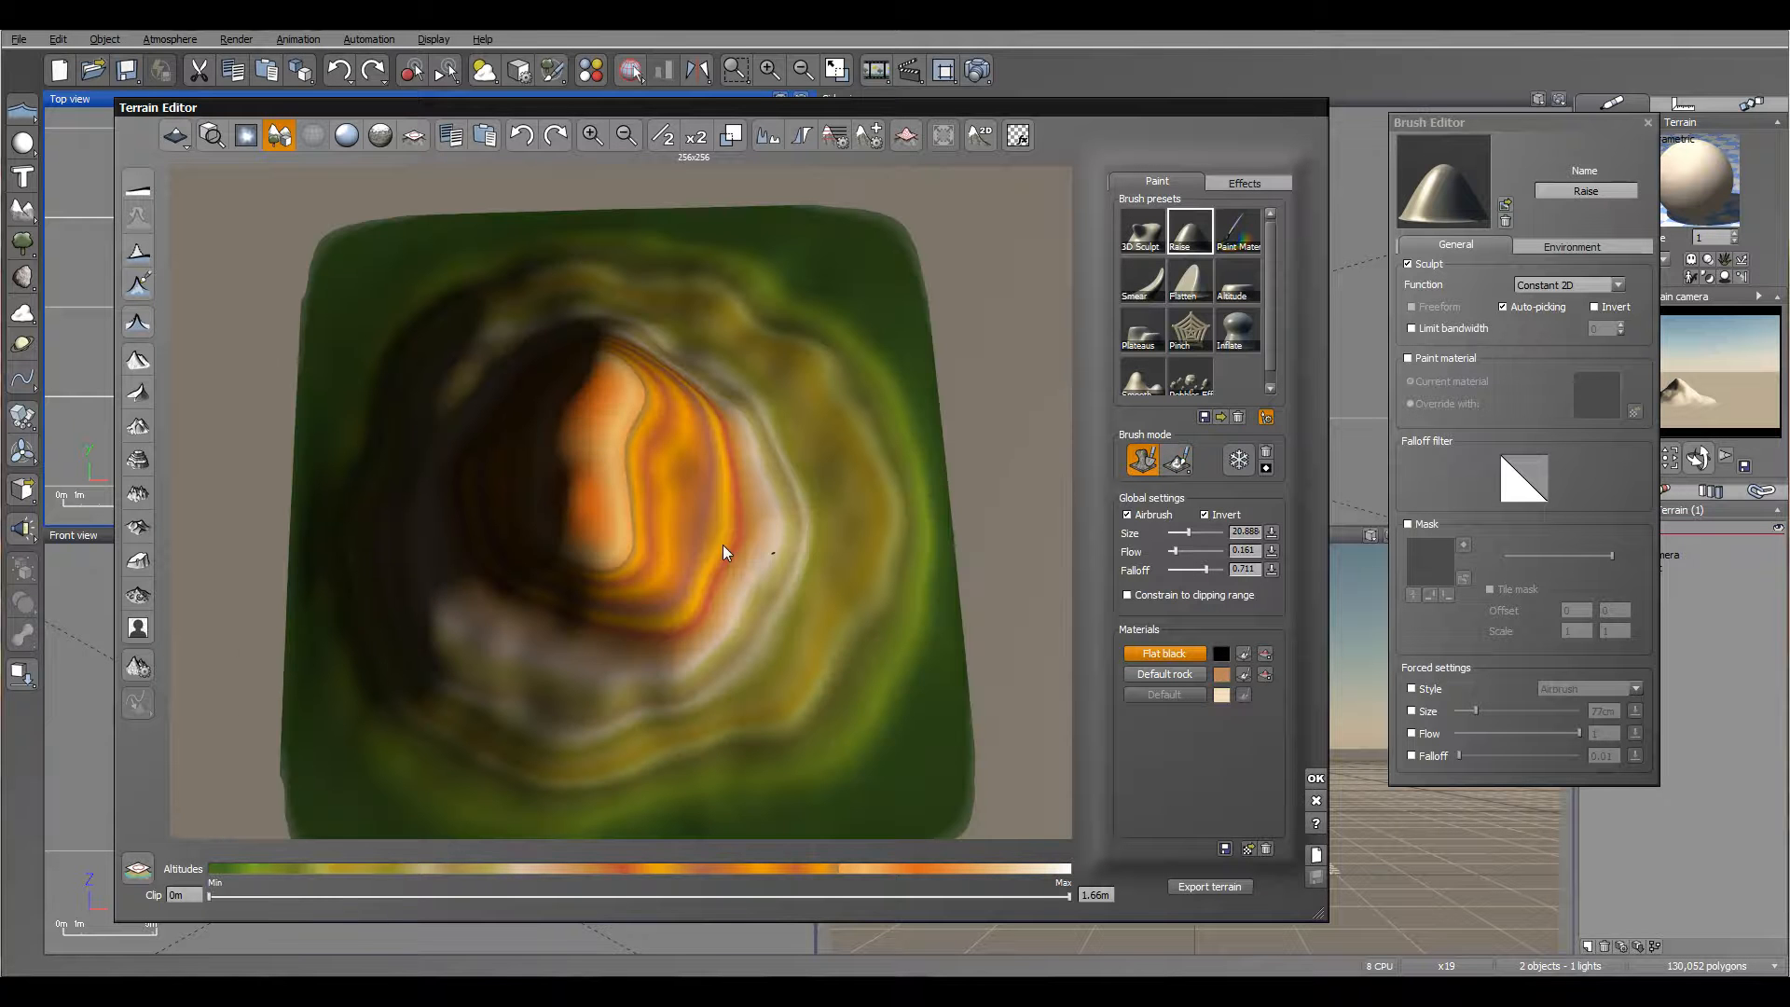
click(572, 505)
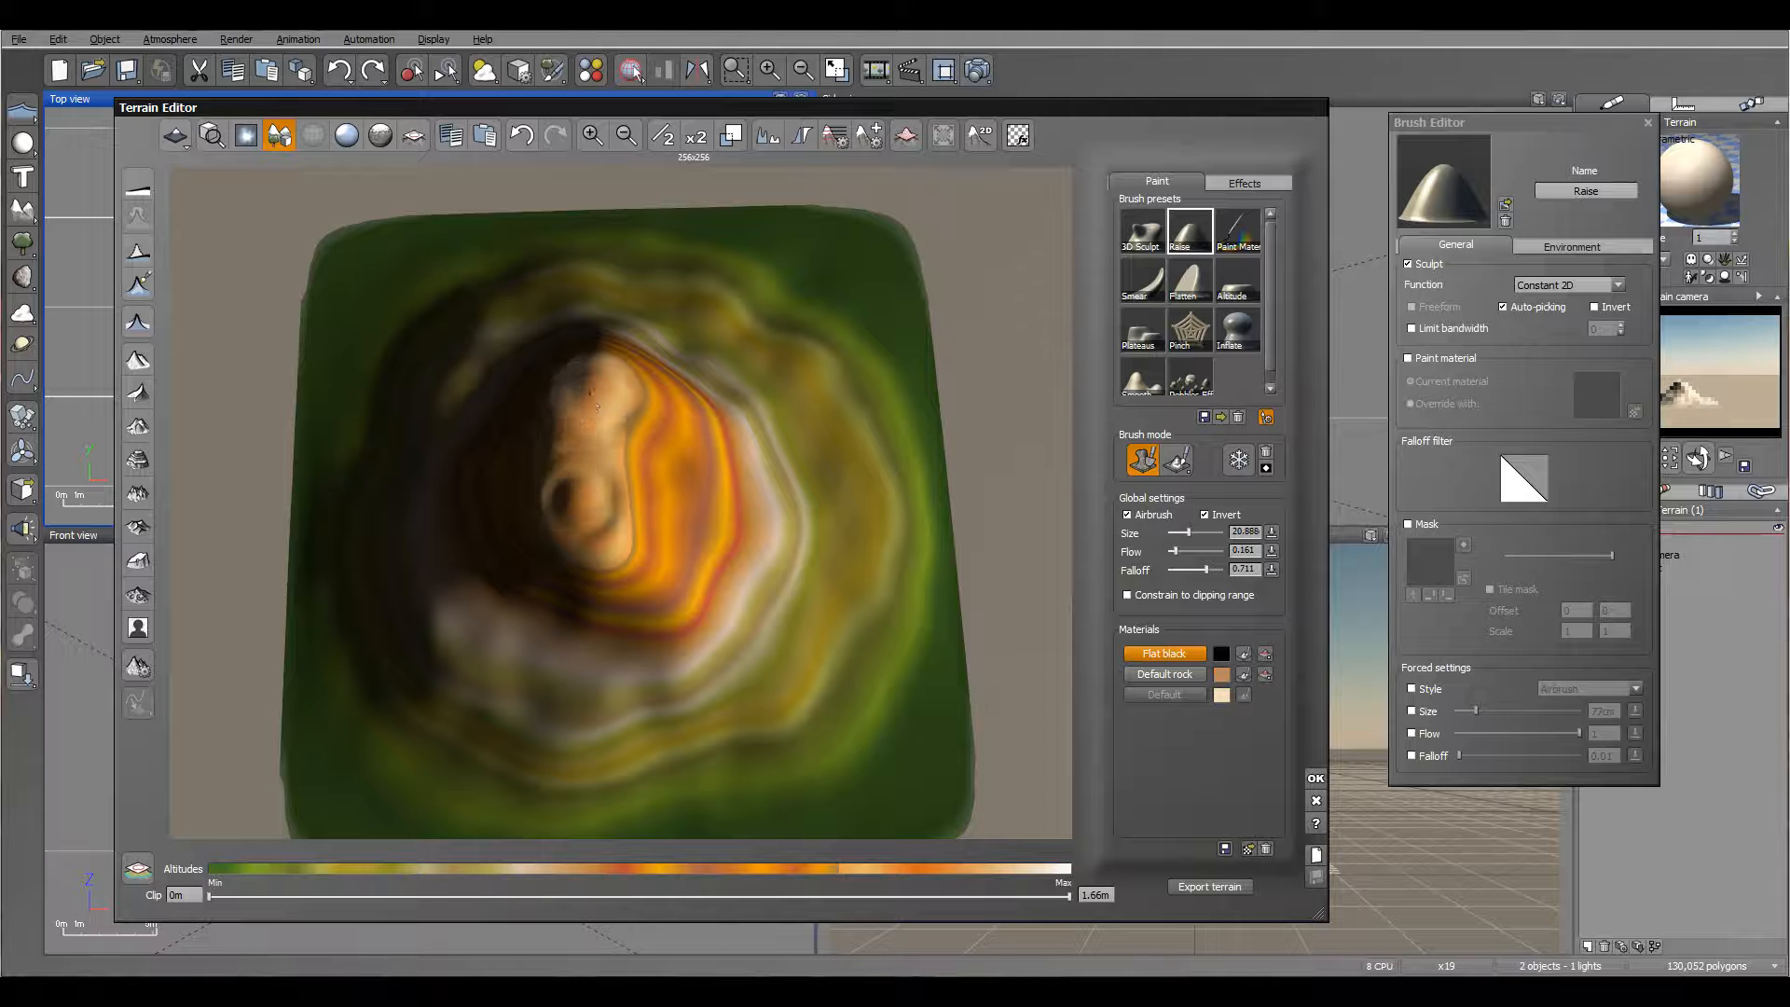
drag(591, 507, 580, 520)
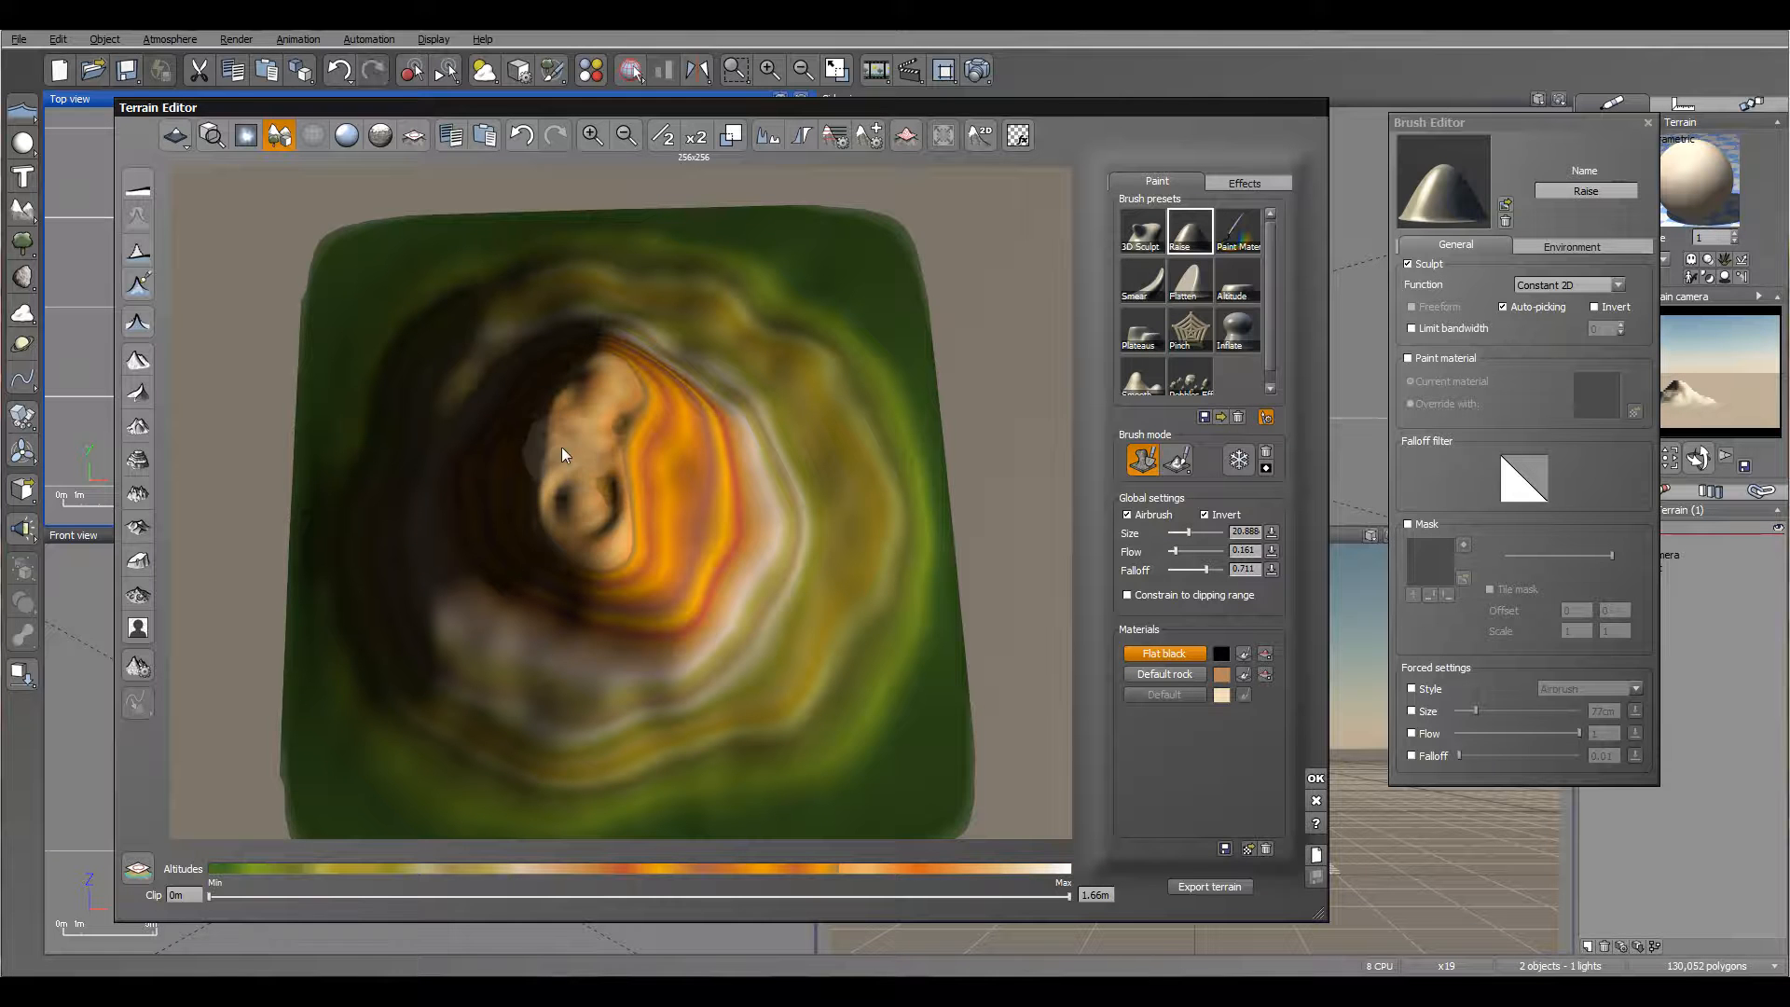
right_drag(650, 483, 750, 369)
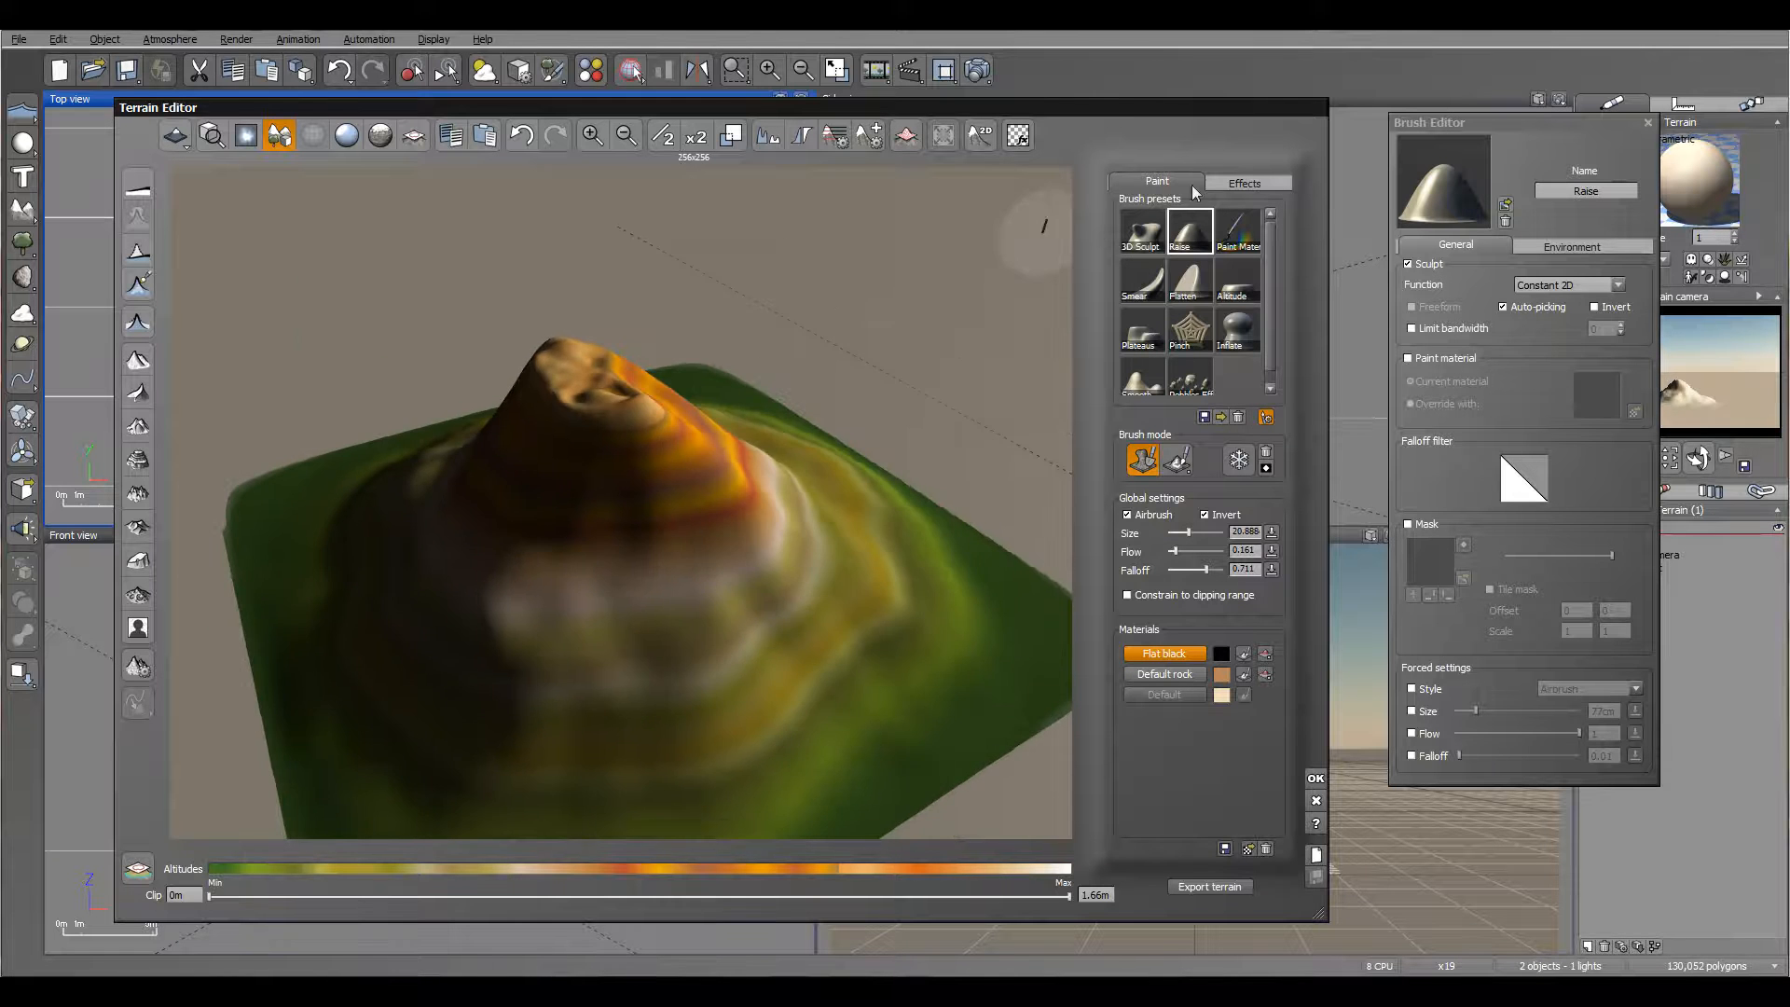
Step: Apply Diffusive erosion to smooth the carved summit hollows
click(1232, 184)
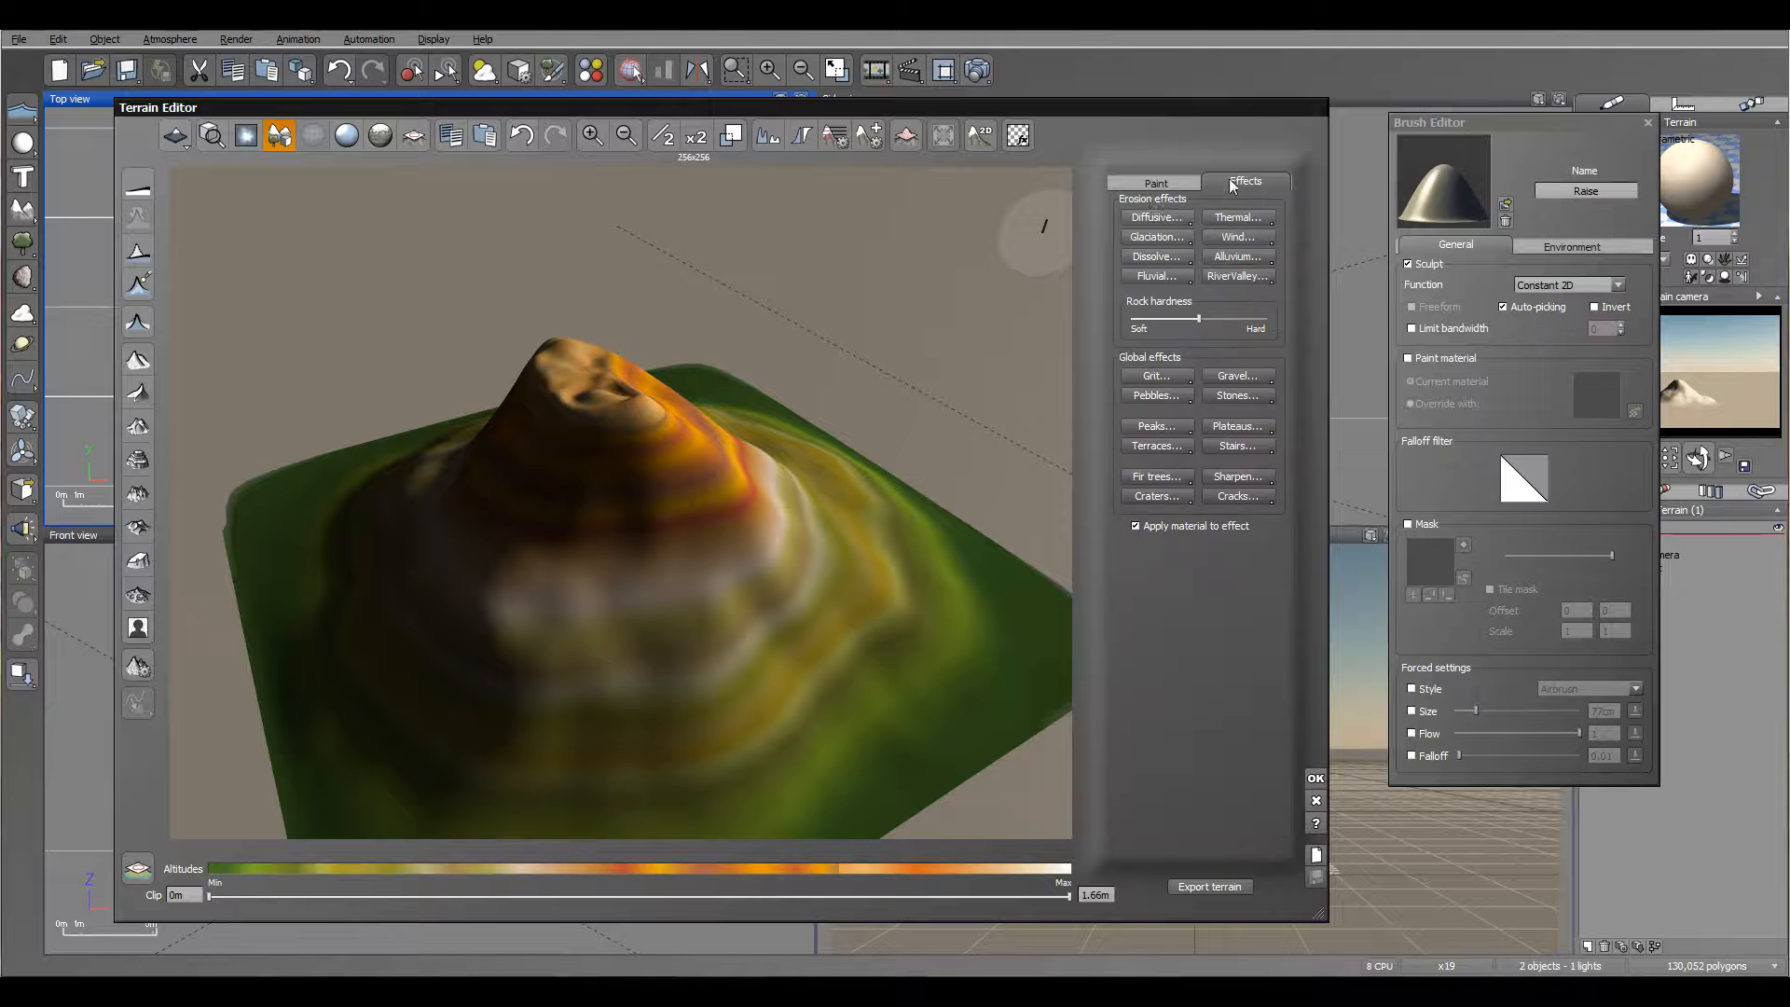
click(1147, 216)
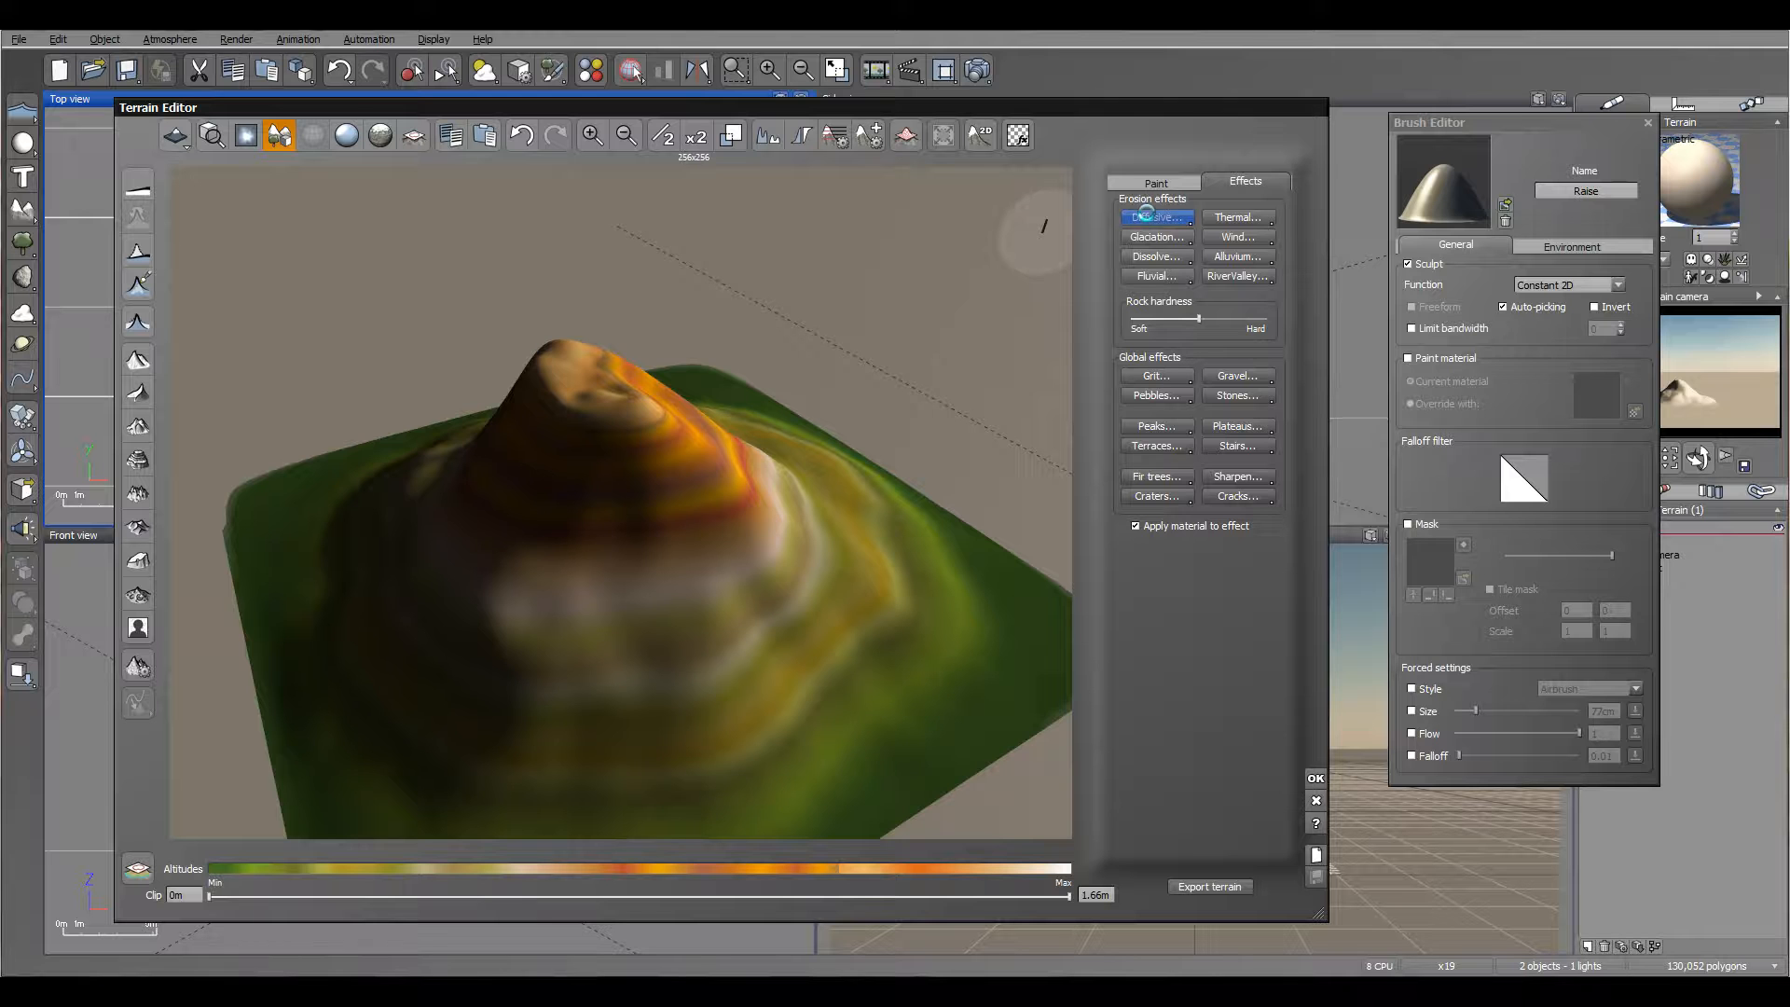
mouse_move(1053, 261)
right_down()
mouse_move(607, 501)
mouse_move(349, 468)
mouse_move(1036, 255)
right_up()
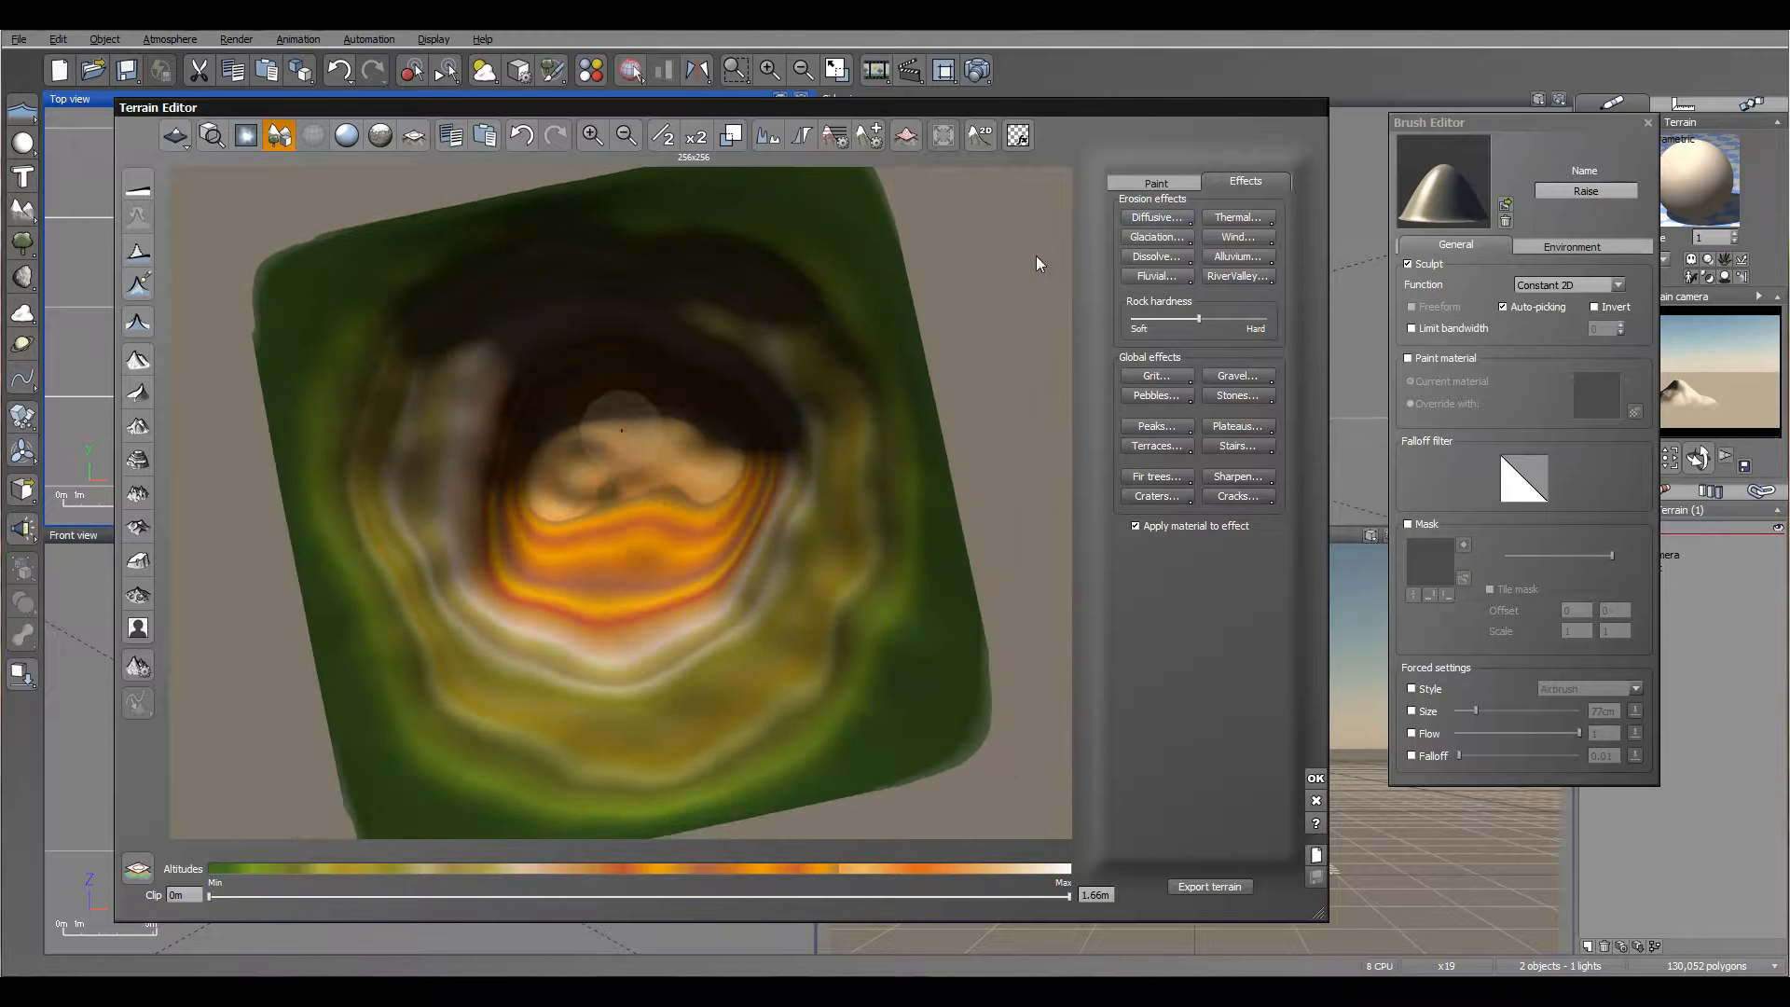
Step: Carve a Flat black crater into the summit, using combined sculpt and paint modes with brush size 10.253
click(1134, 181)
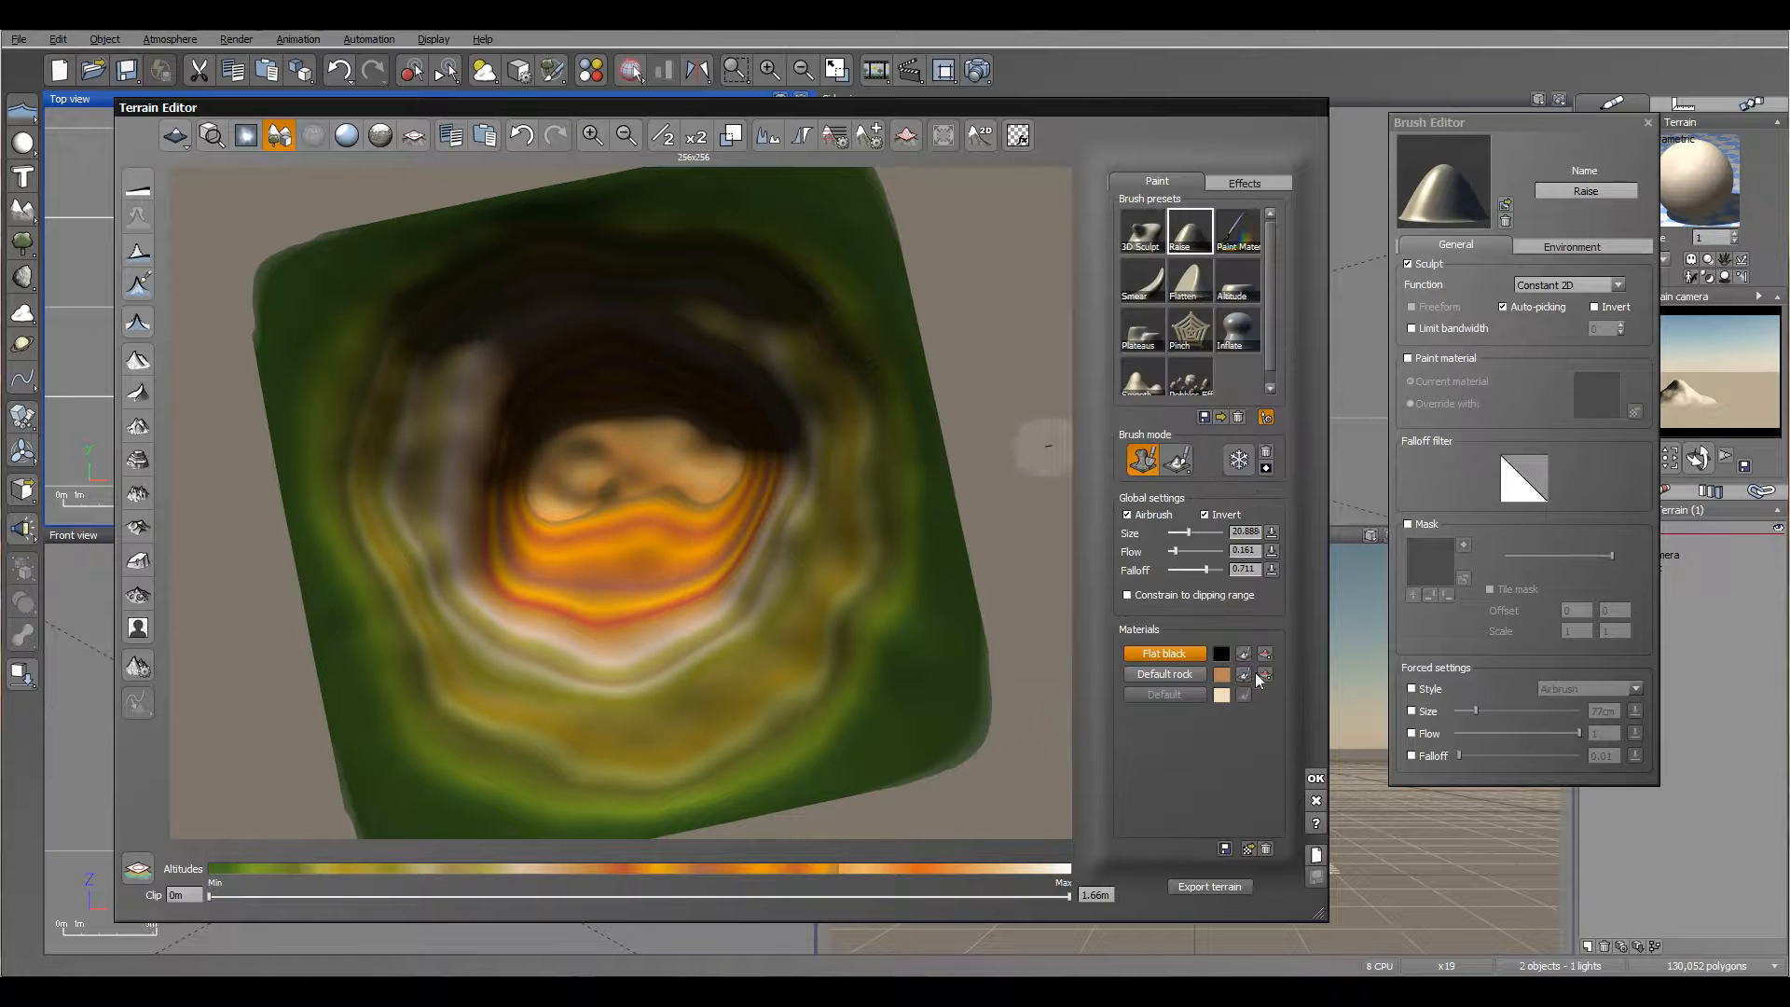
click(1184, 468)
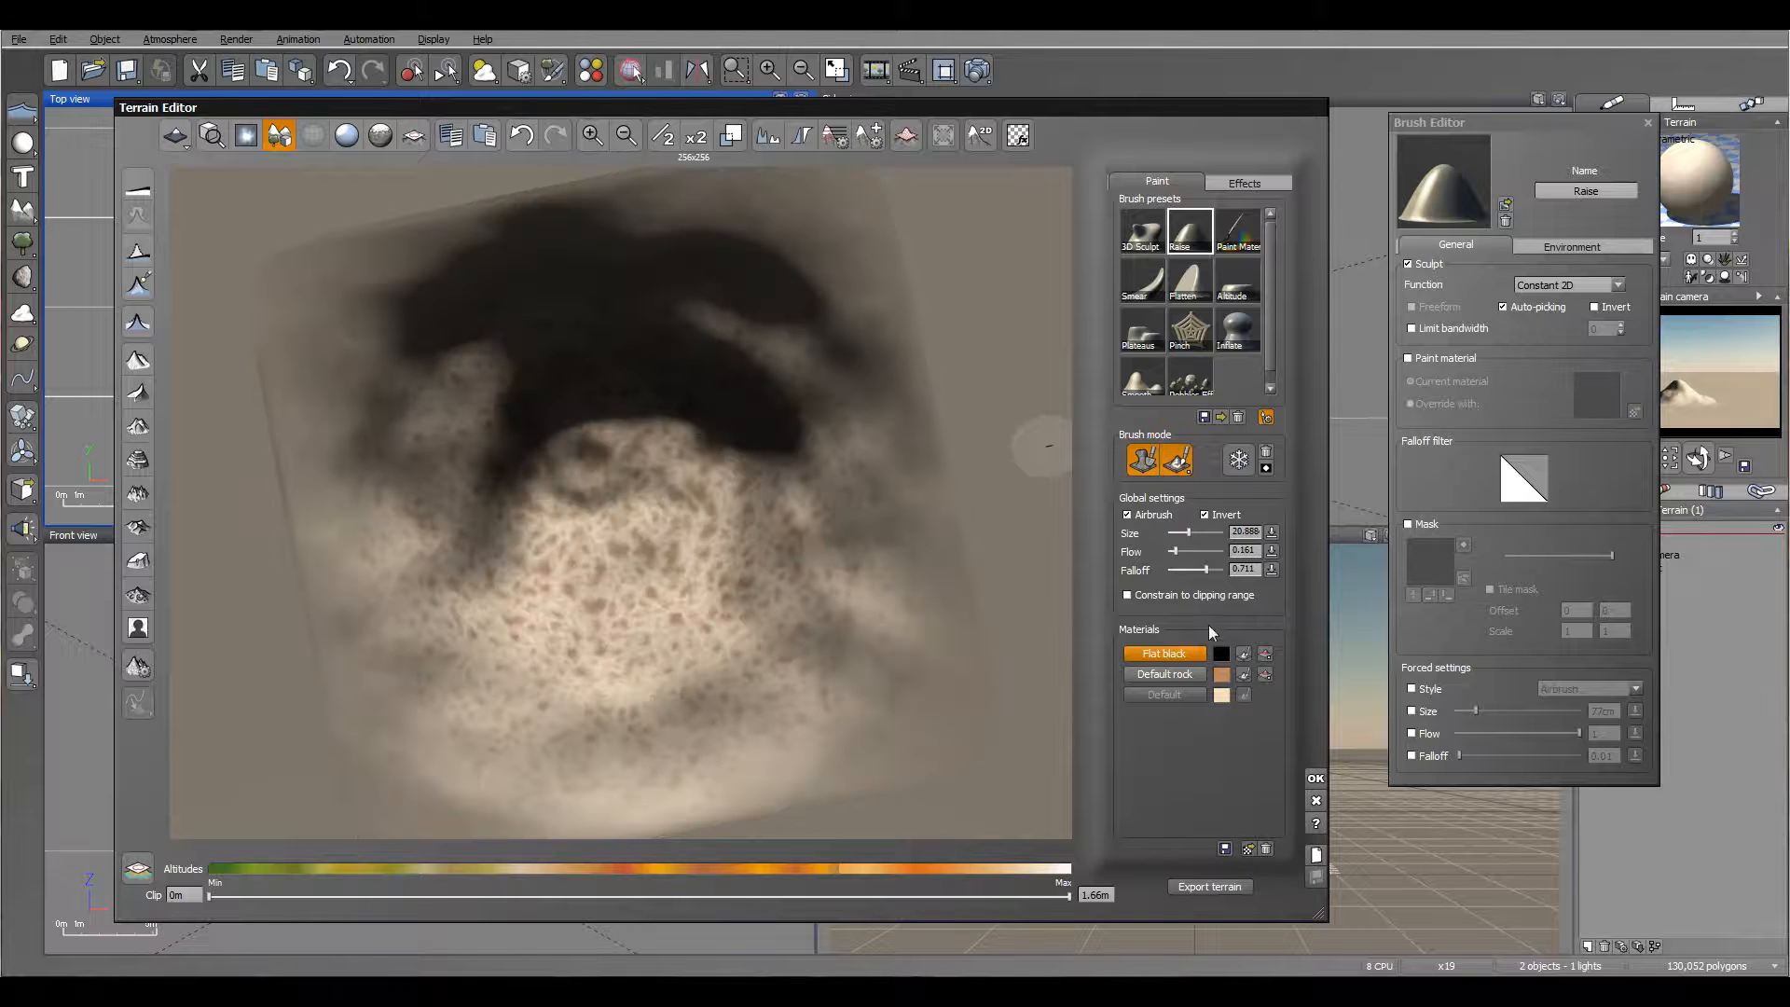
drag(1189, 533, 1184, 533)
drag(597, 461, 591, 463)
mouse_move(597, 458)
right_down()
mouse_move(703, 413)
mouse_move(785, 296)
mouse_move(830, 289)
mouse_move(621, 406)
mouse_move(632, 455)
mouse_move(561, 412)
right_up()
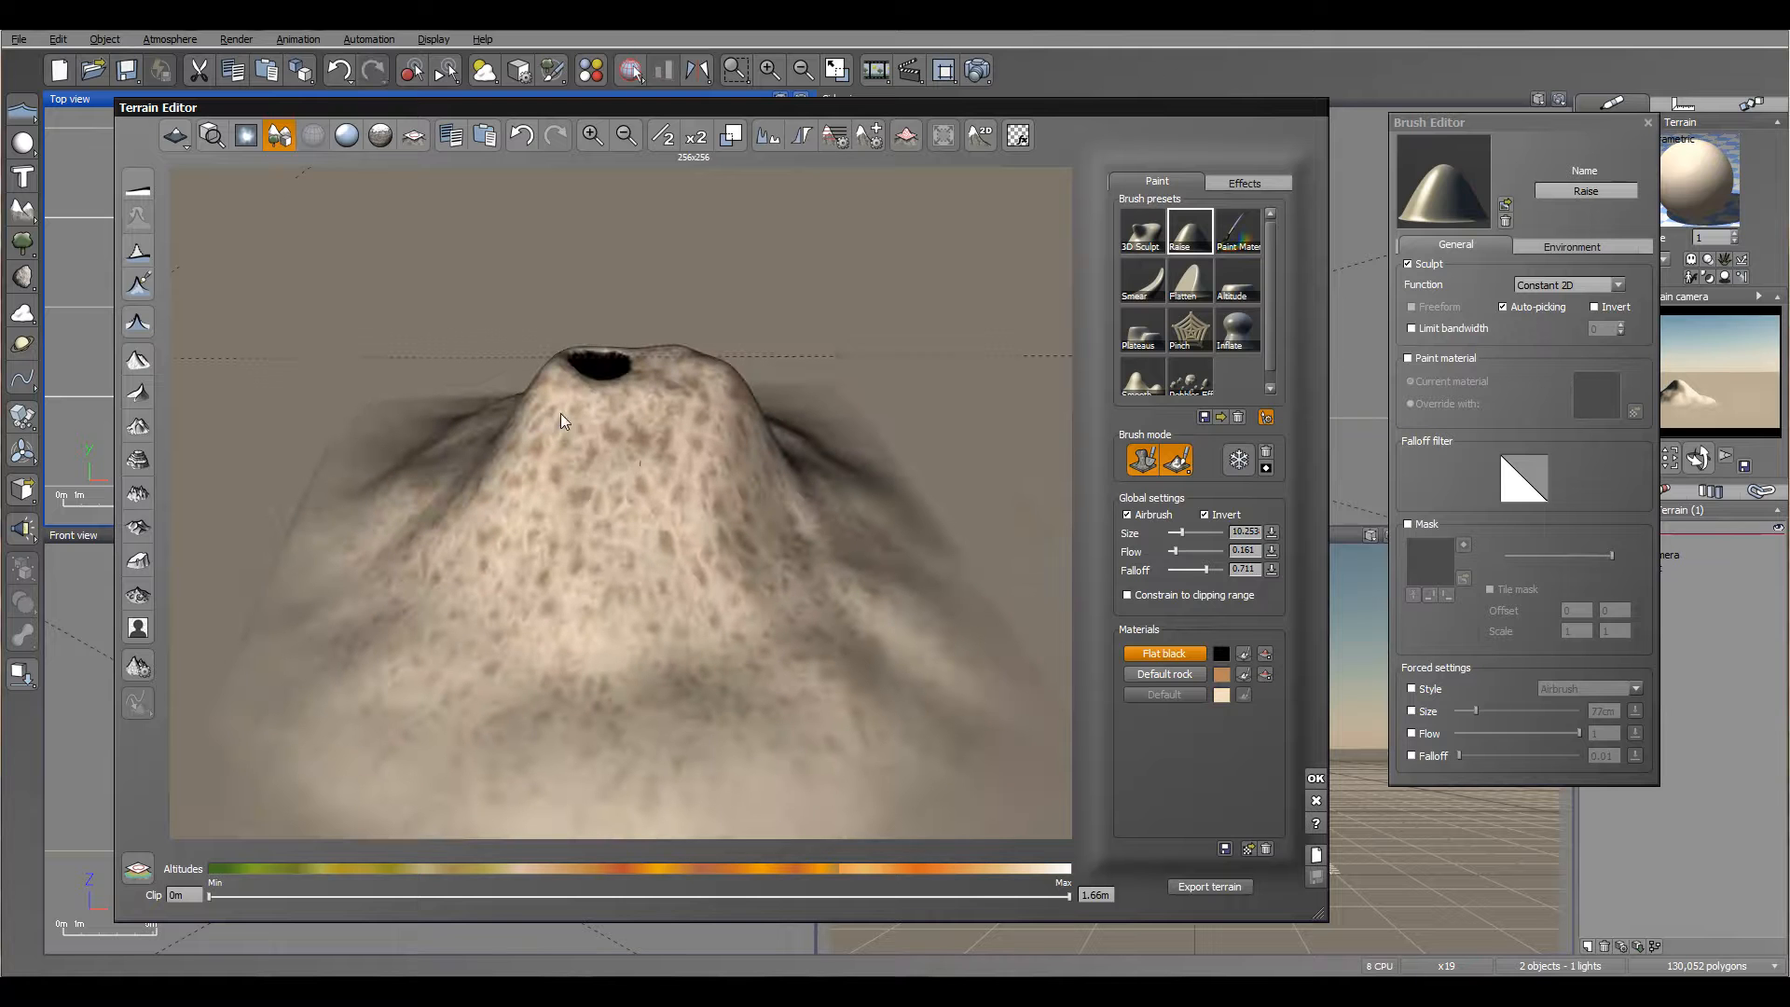
Step: Undo the test hole on the slope and carve four small black holes below the crater with brush size 4.1 cm
click(518, 482)
key(ctrl+z)
right_drag(585, 468, 591, 539)
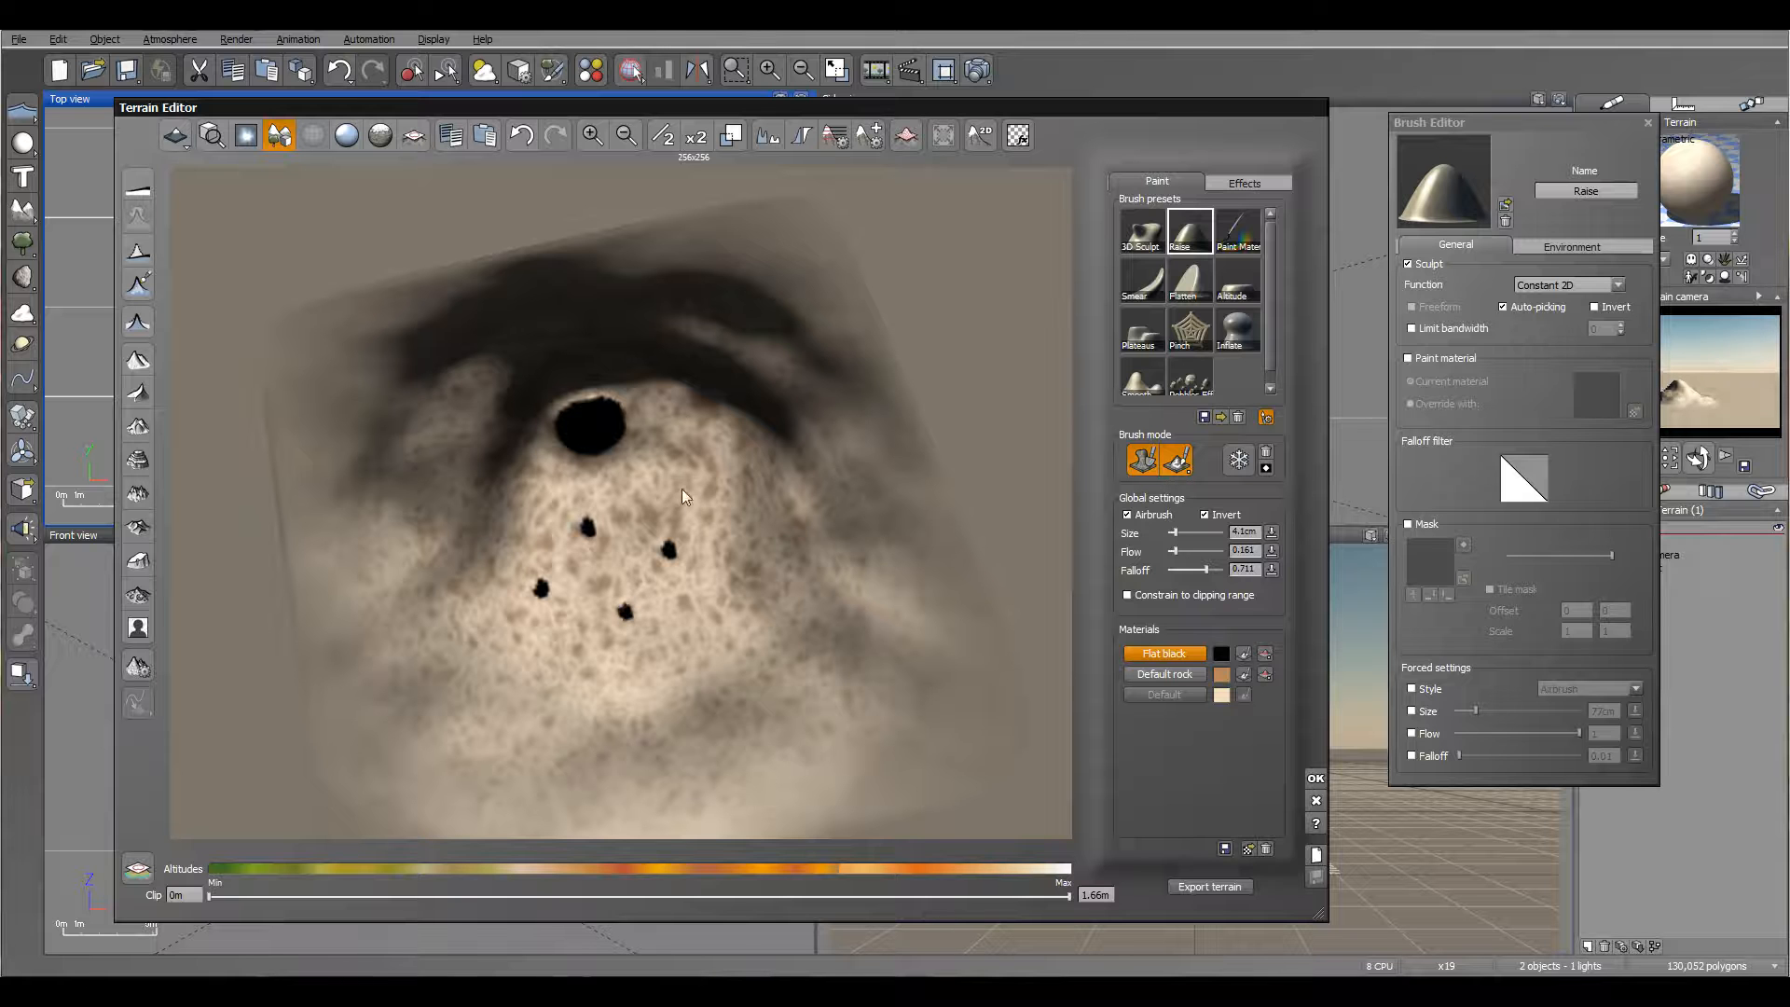
Step: Carve more small Flat black holes all around the summit and slopes of the peak with the inverted Raise brush
right_drag(686, 545, 414, 573)
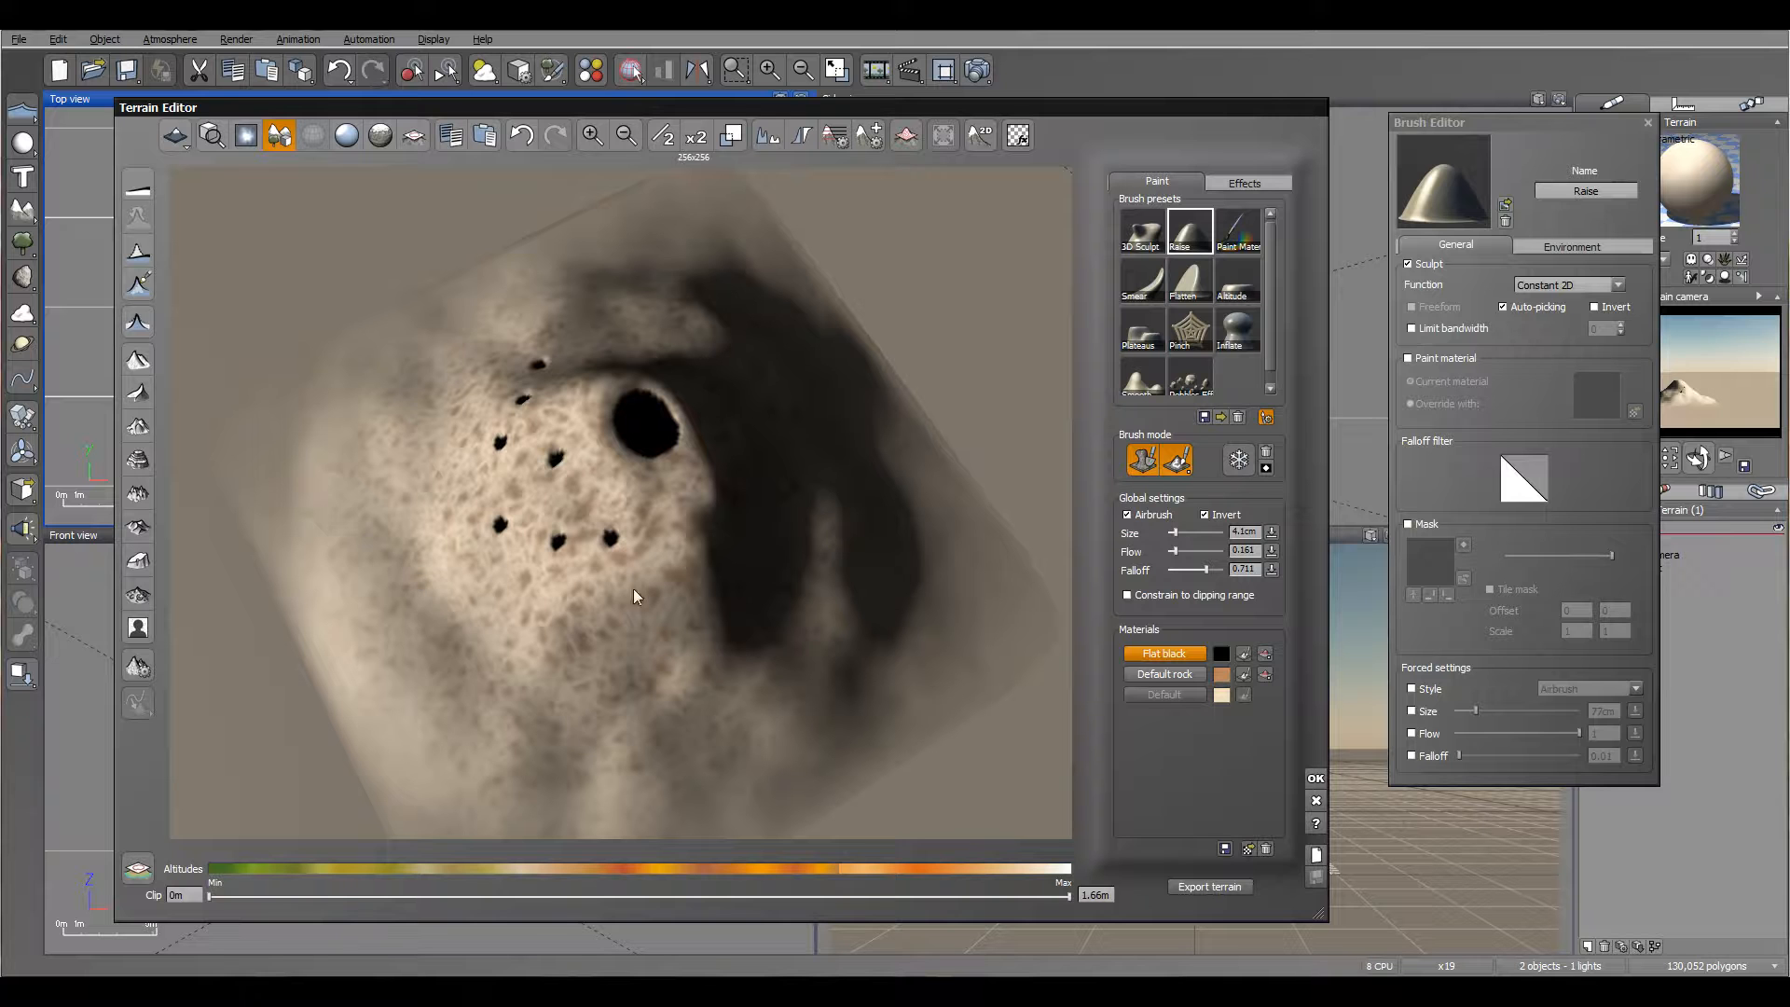
click(700, 636)
right_drag(740, 481, 475, 545)
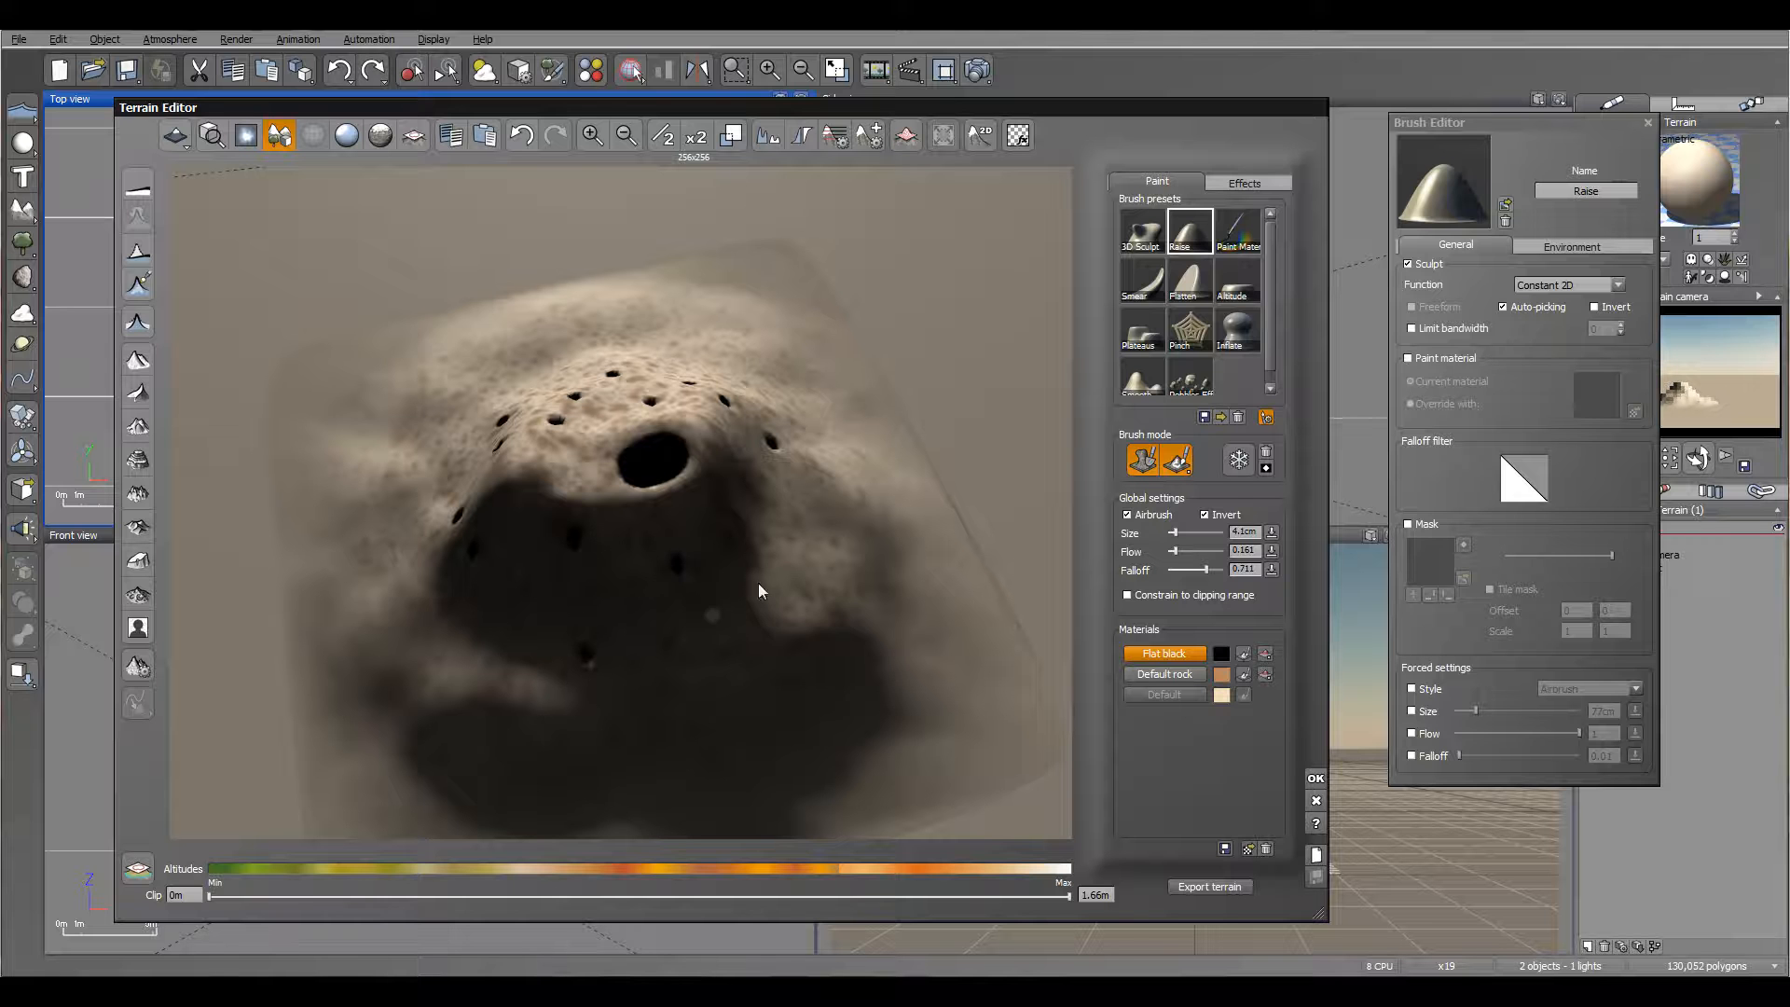
right_drag(849, 510, 630, 512)
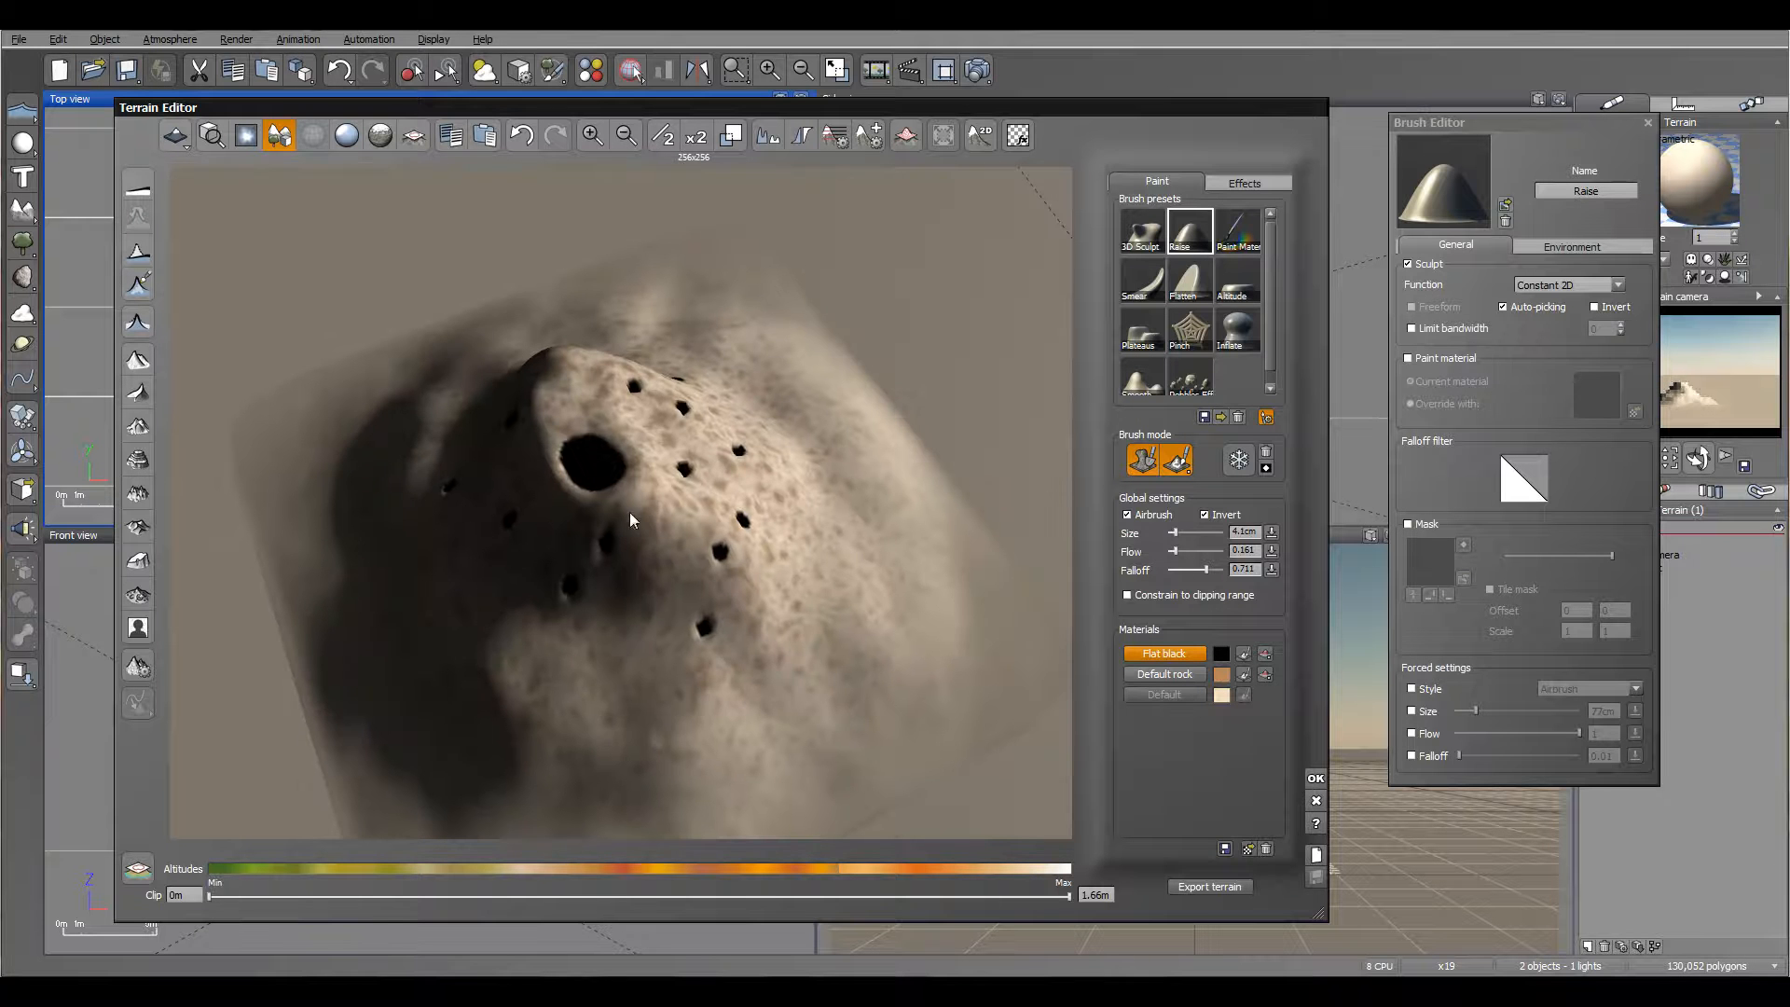
click(613, 665)
click(530, 640)
right_drag(831, 528, 646, 395)
mouse_move(652, 507)
right_down()
mouse_move(561, 463)
mouse_move(612, 537)
mouse_move(679, 582)
mouse_move(608, 610)
right_up()
click(555, 457)
click(584, 489)
click(578, 574)
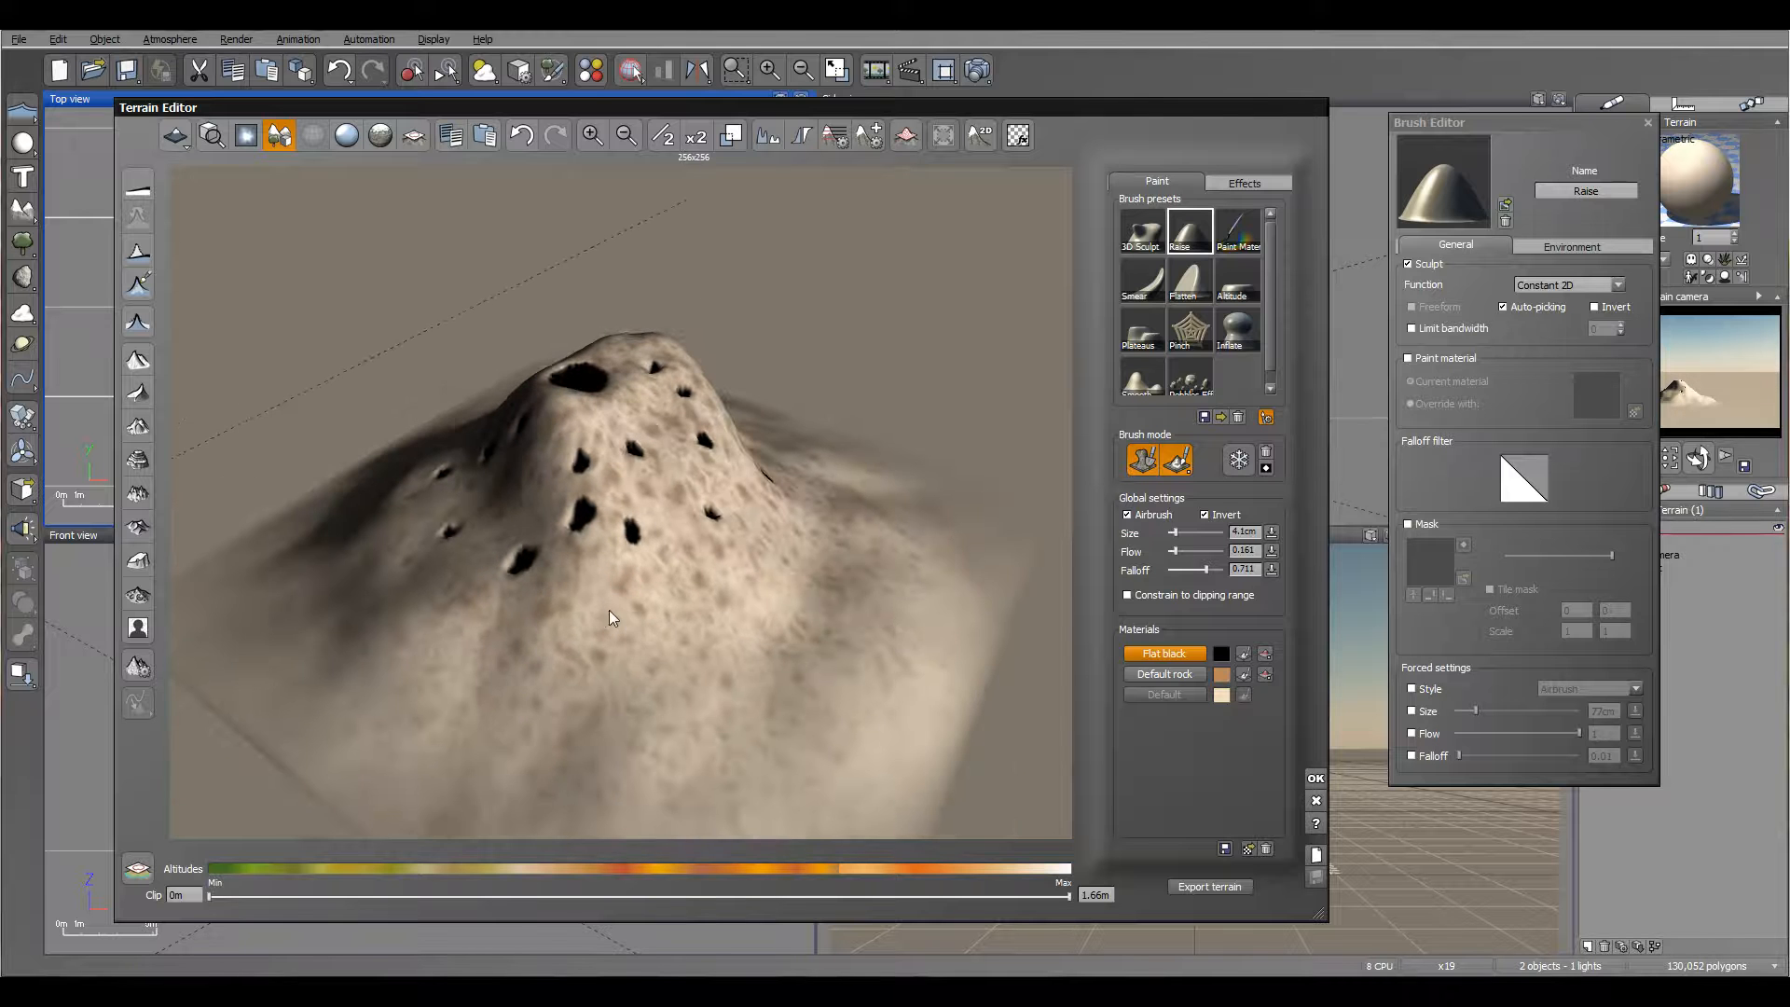
right_drag(742, 671, 567, 685)
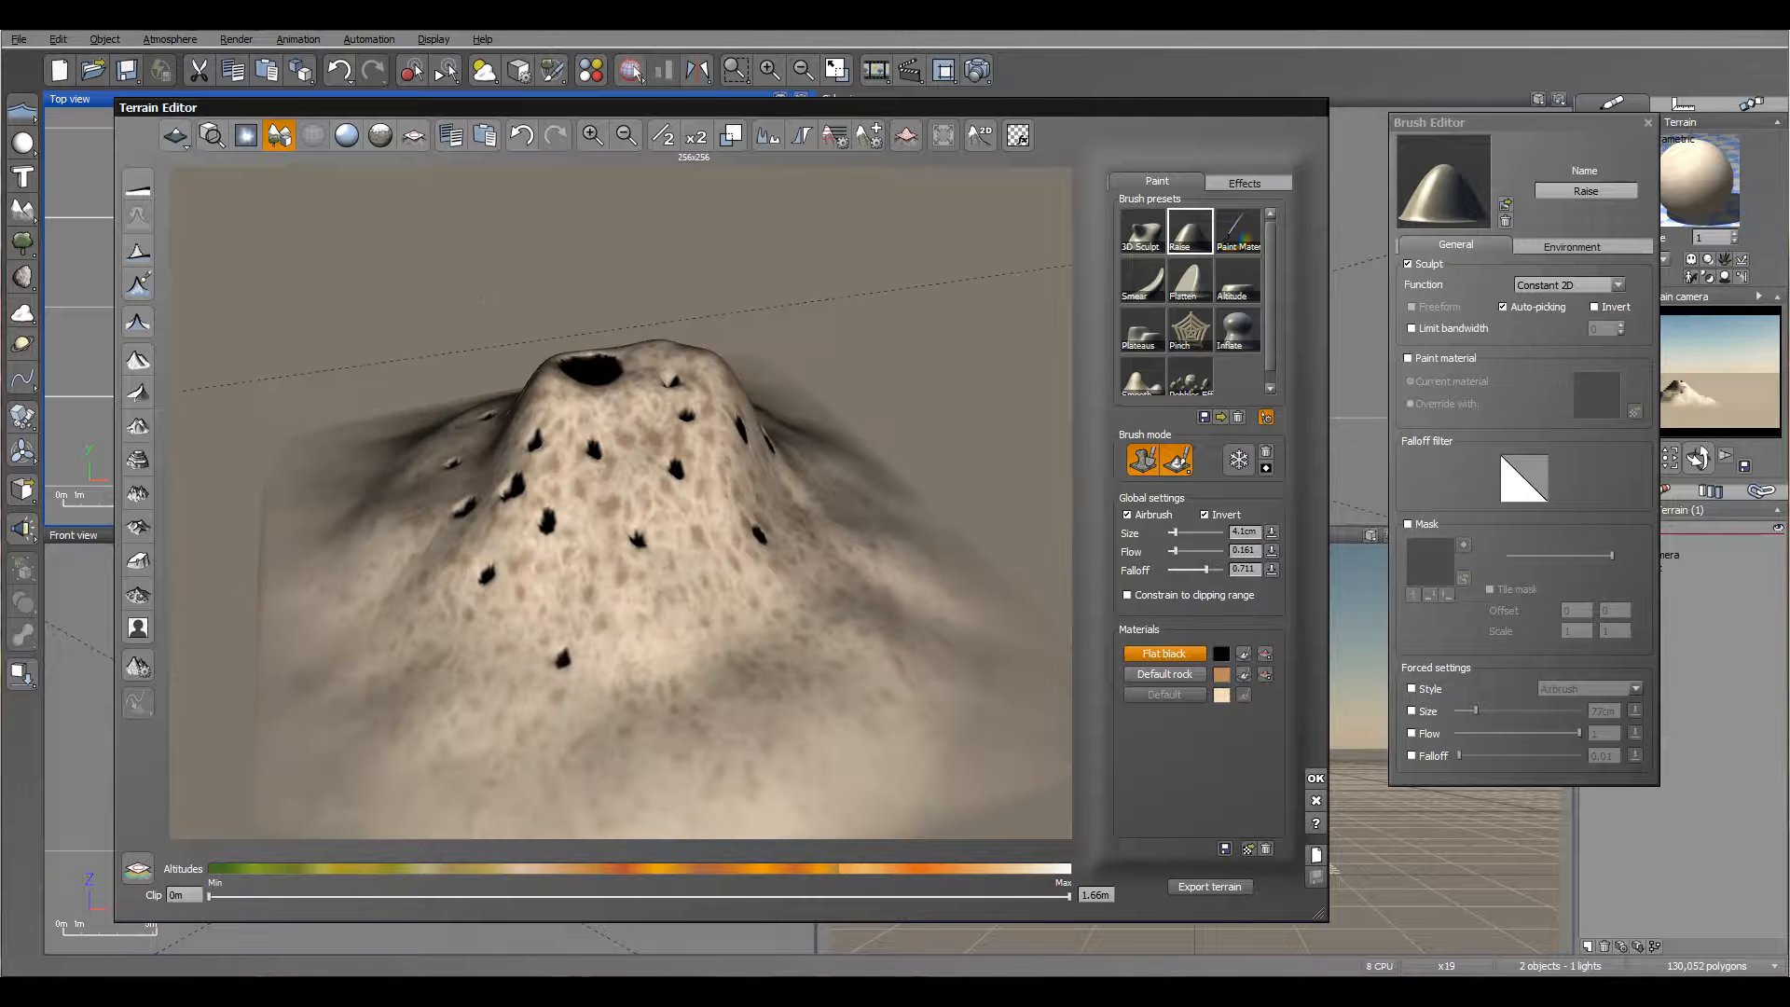
click(693, 631)
mouse_move(693, 632)
right_down()
mouse_move(536, 608)
mouse_move(600, 523)
mouse_move(697, 604)
right_up()
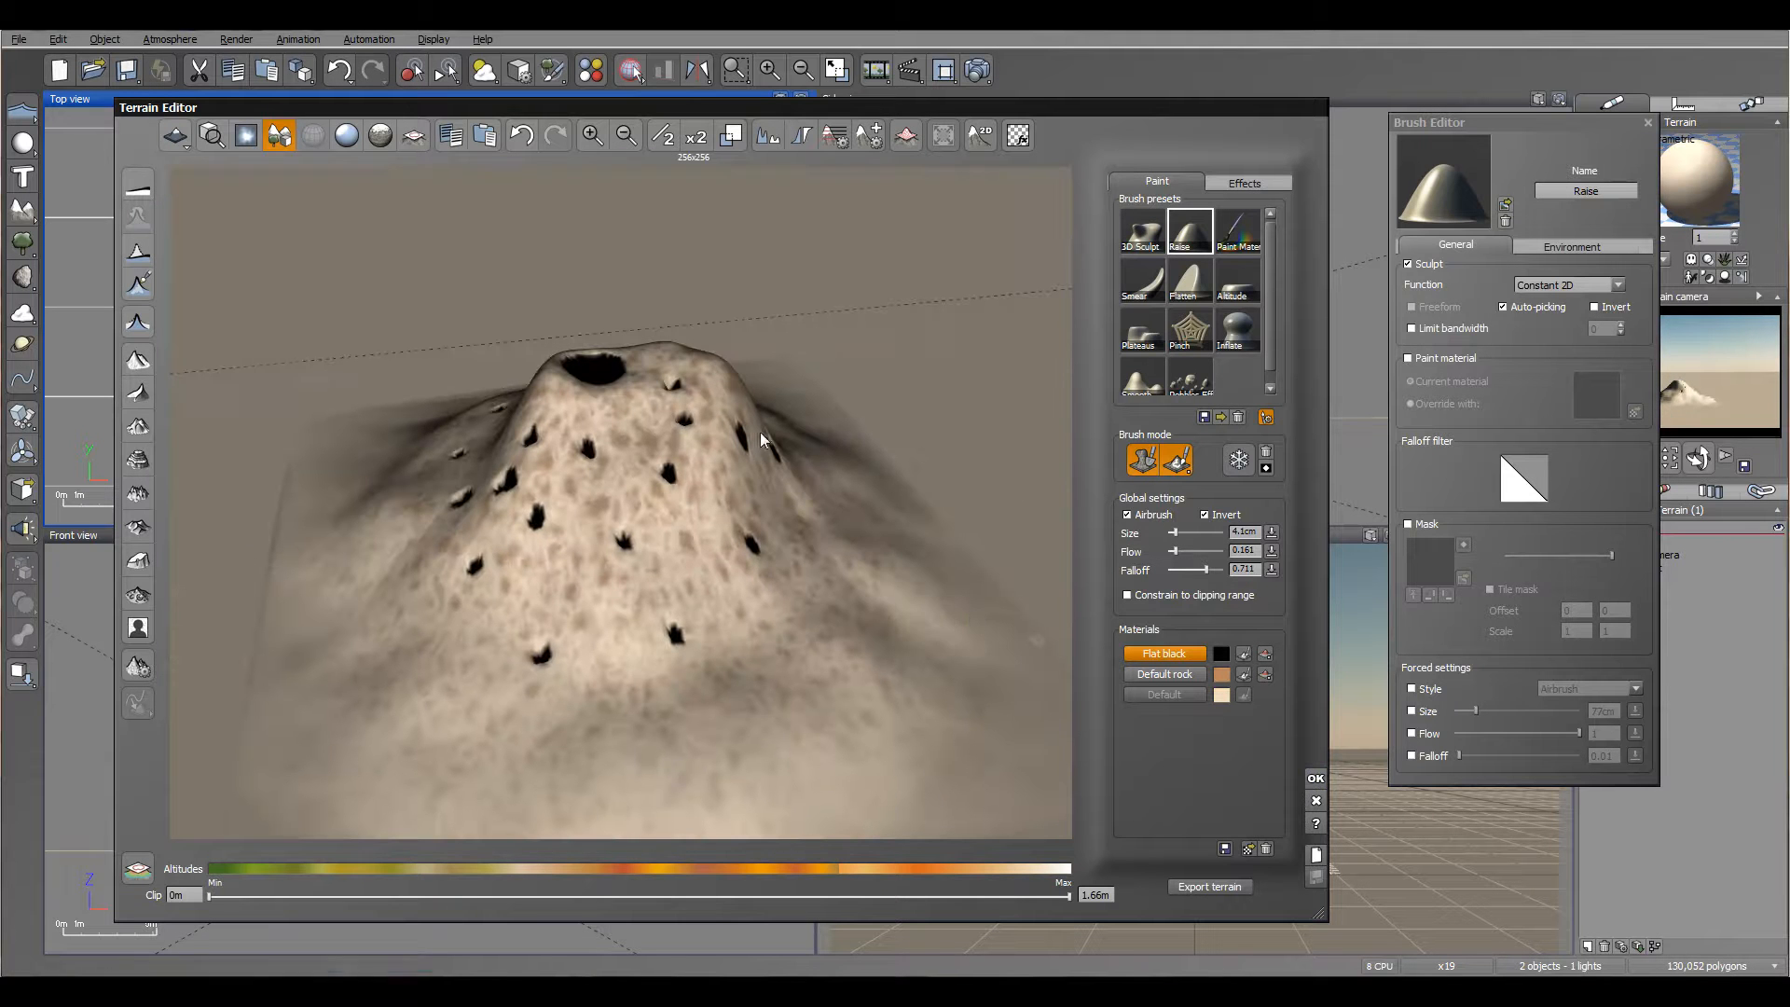
Step: Accept the terrain edits and move the terrain slightly closer to the camera
click(1315, 779)
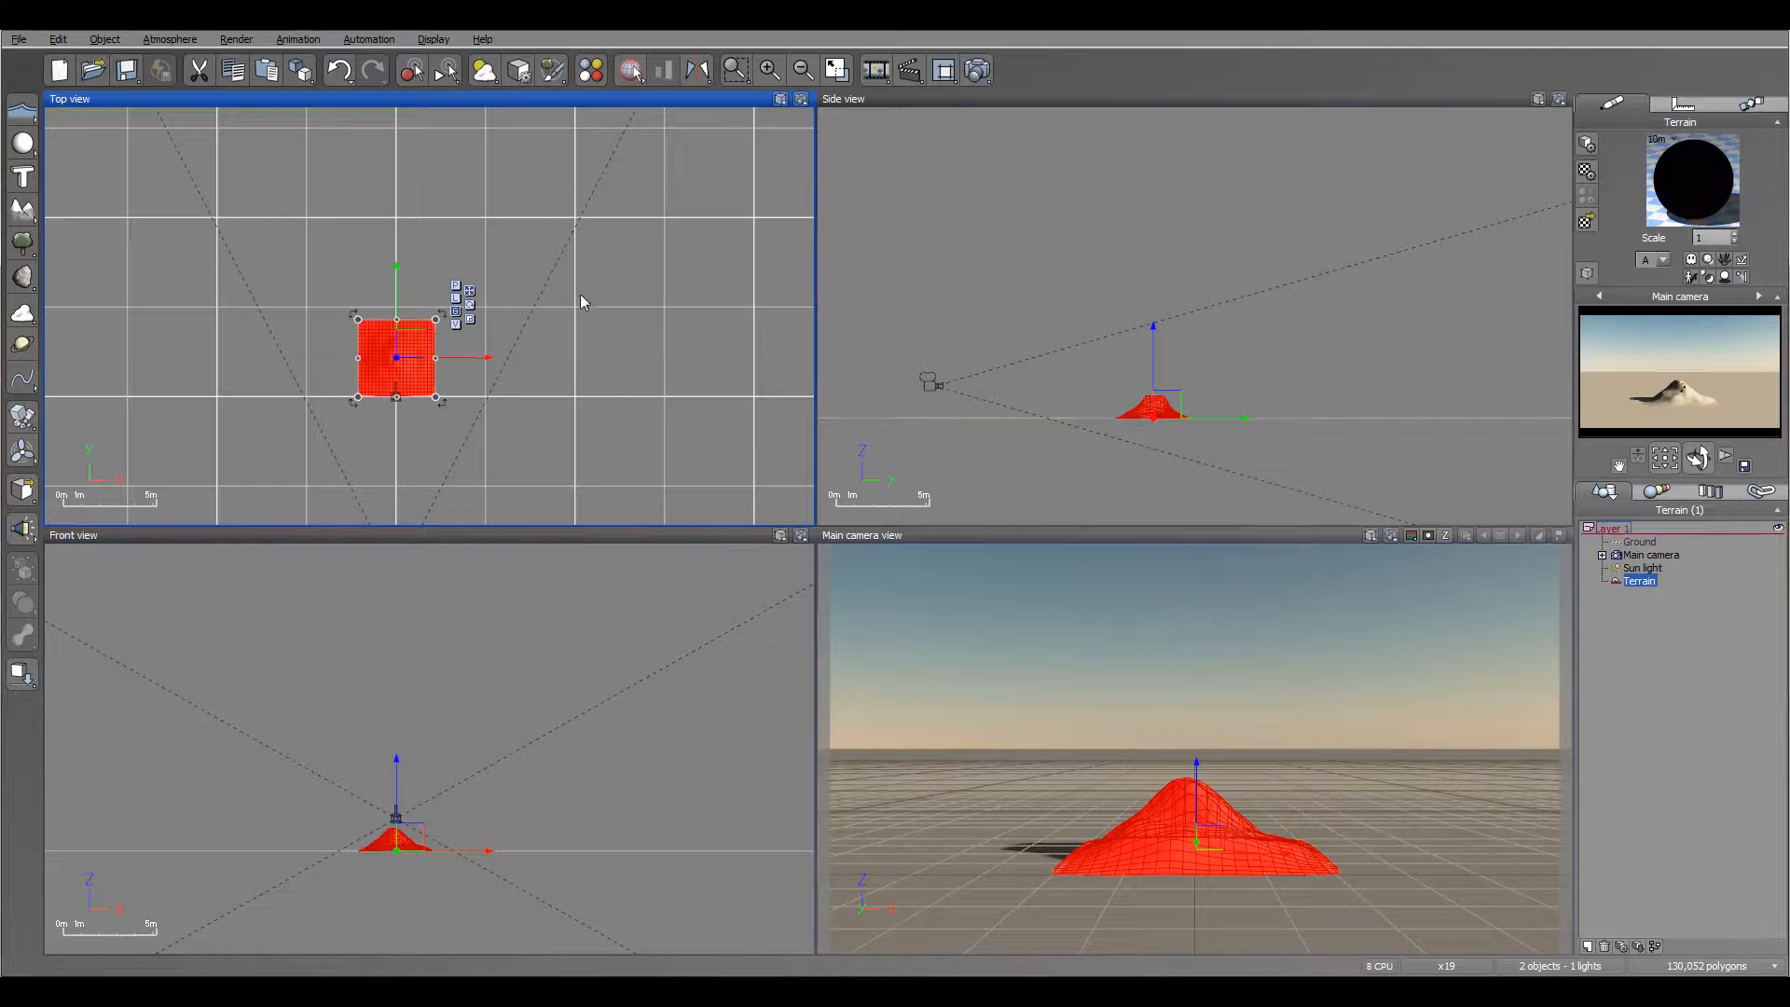
right_drag(501, 406, 612, 356)
drag(525, 277, 520, 297)
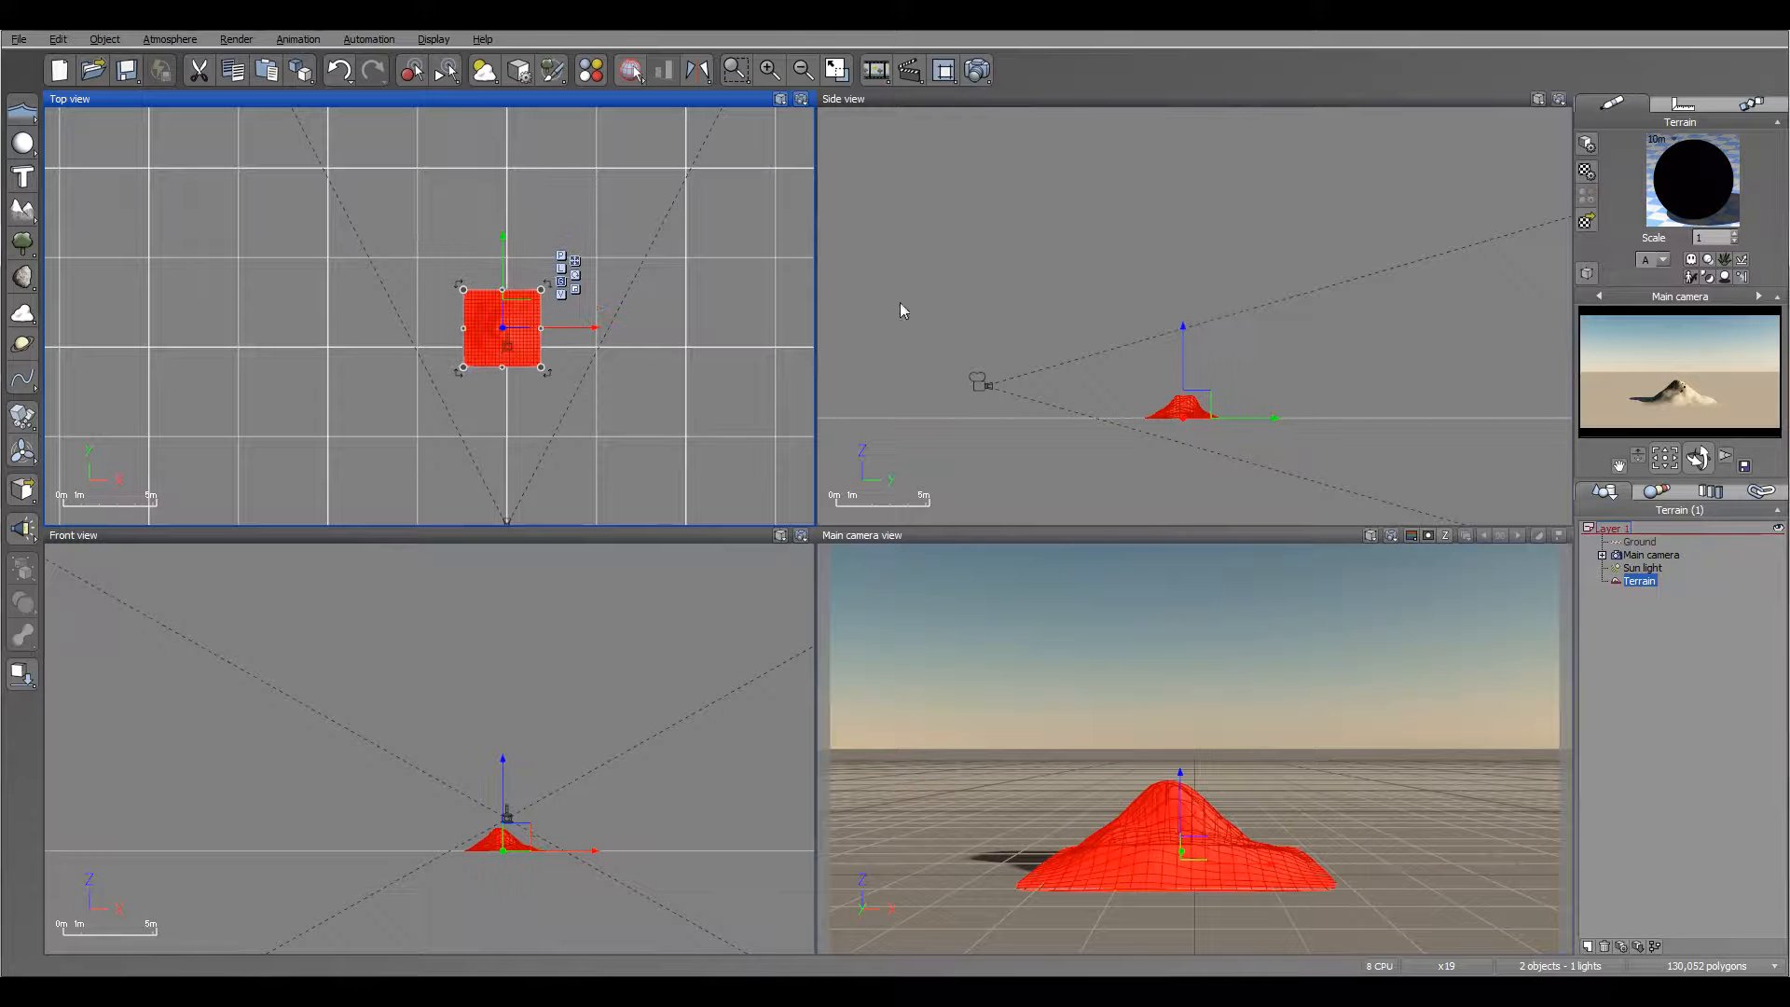
Step: Open the terrain's material for editing and copy the alpha production function of the Flat black layer
double_click(1722, 182)
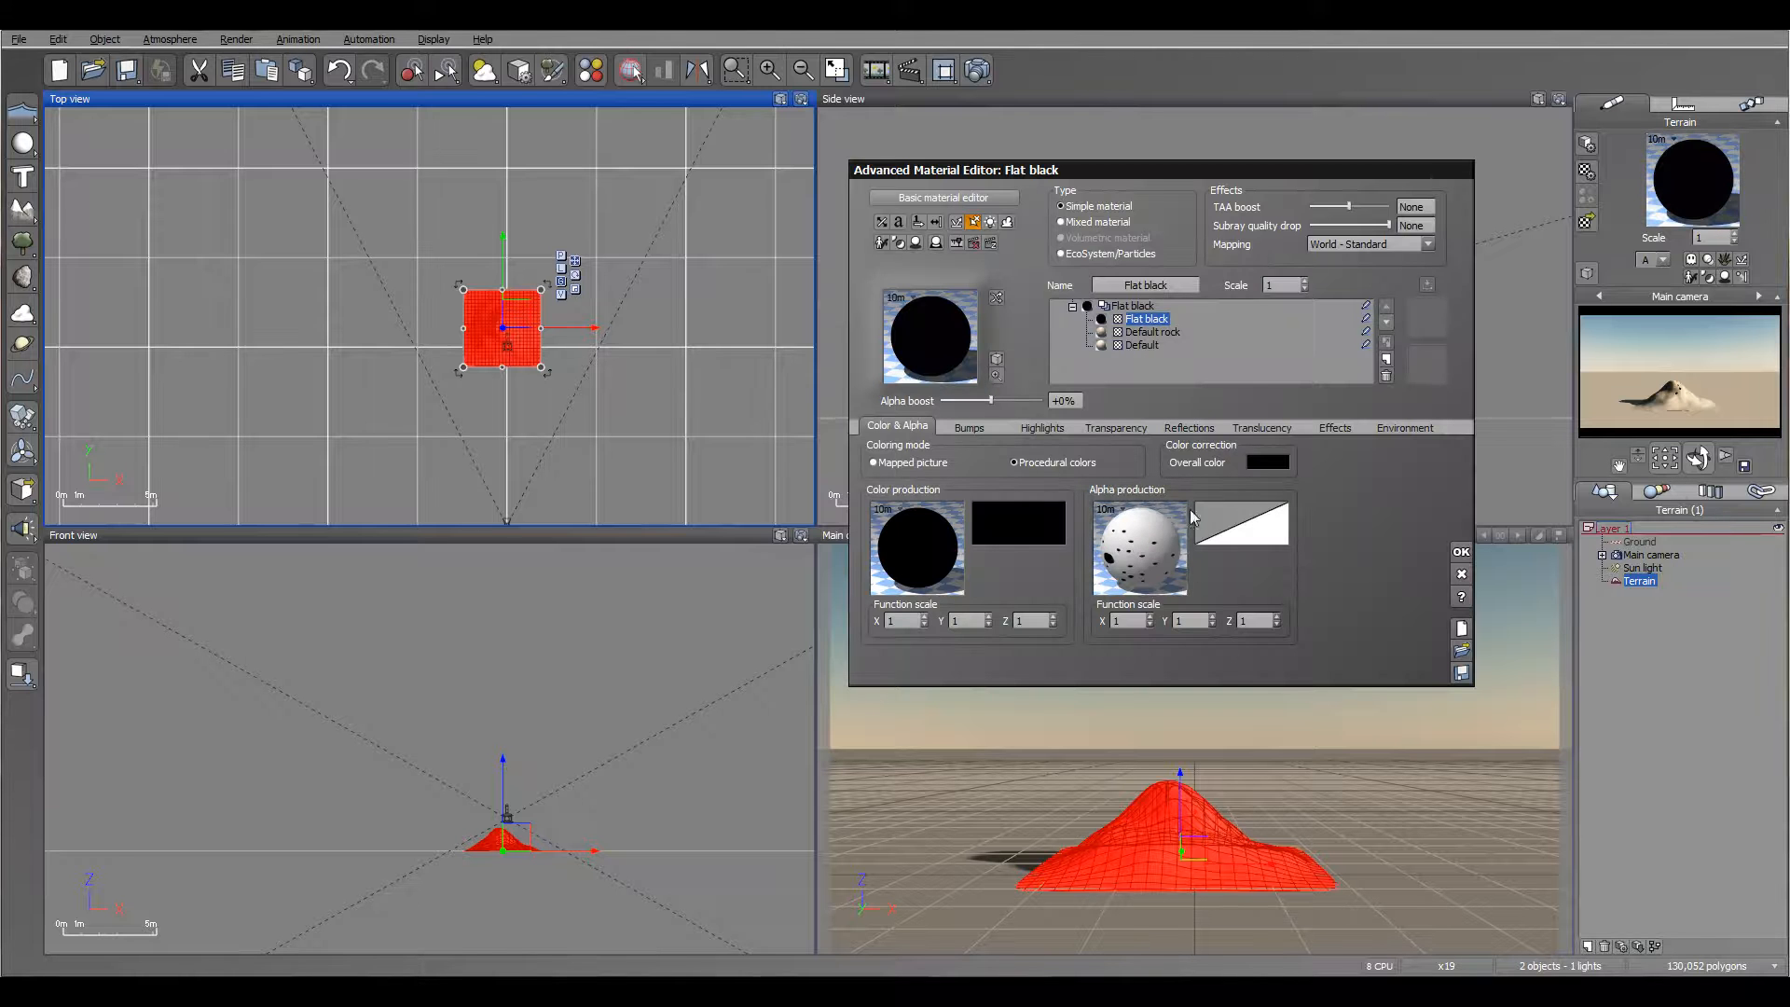
right_click(1146, 567)
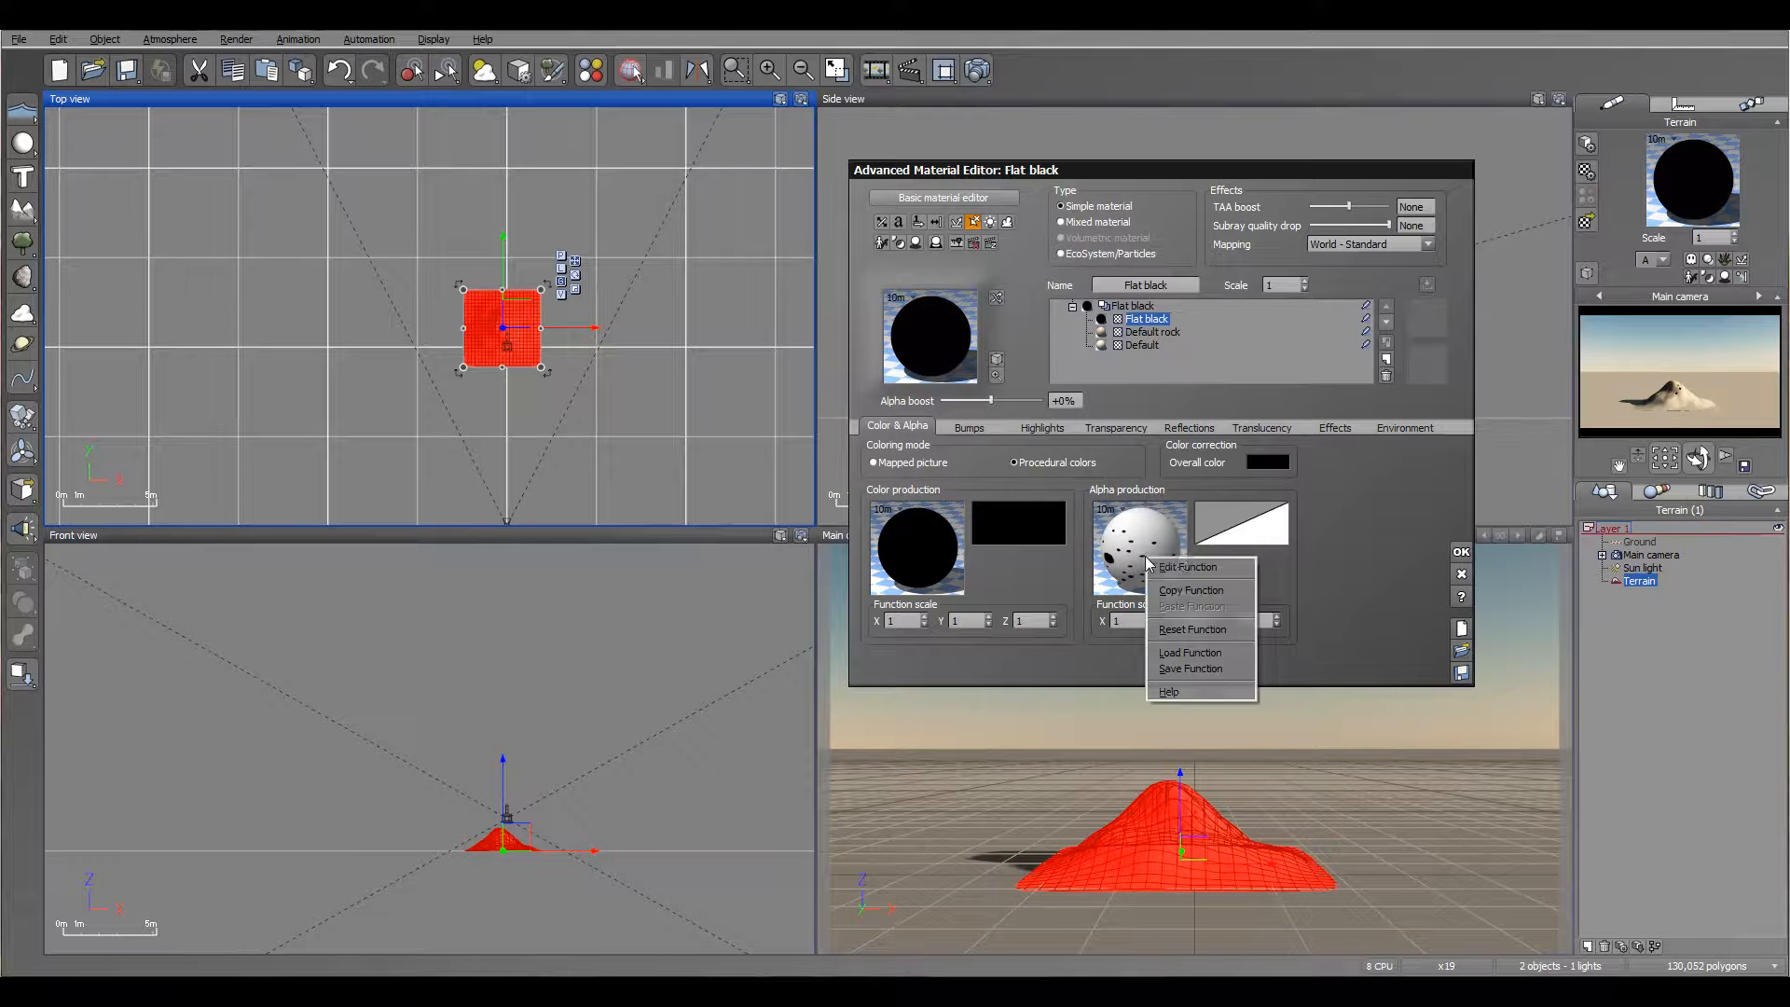
click(1198, 591)
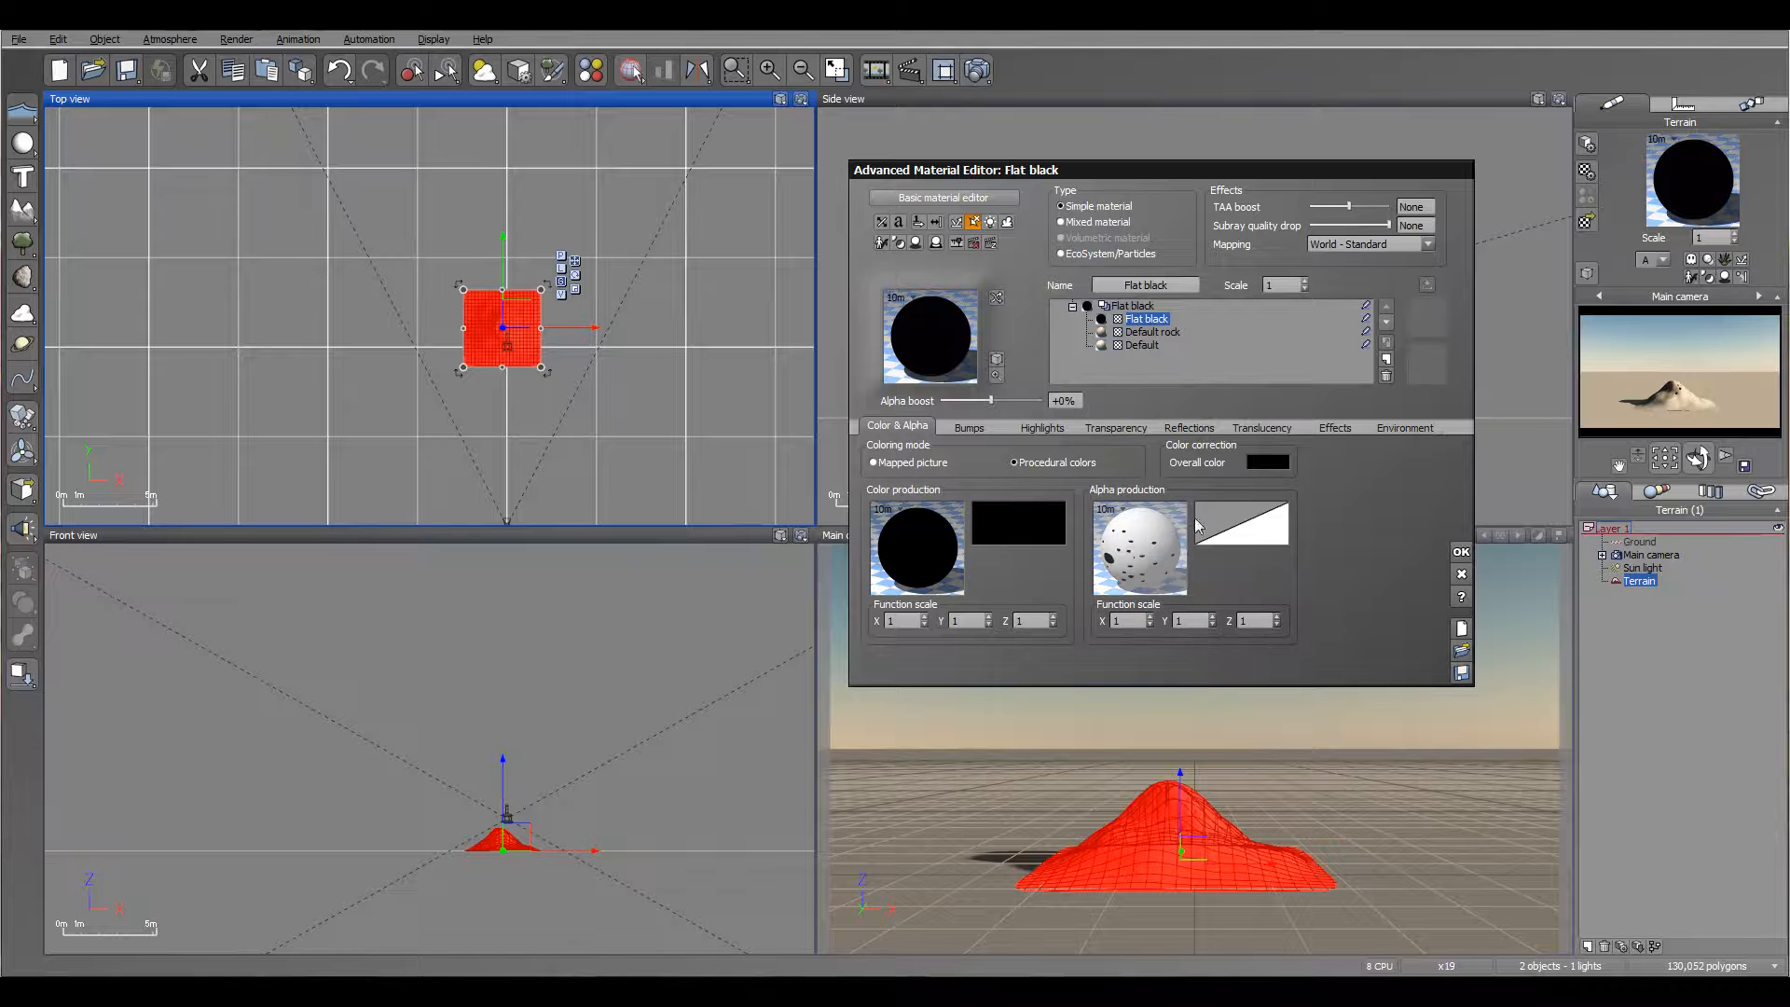
Step: Convert the Flat black layer to EcoSystem/Particles and load bb.vob from the Particle folder into its population
click(1100, 254)
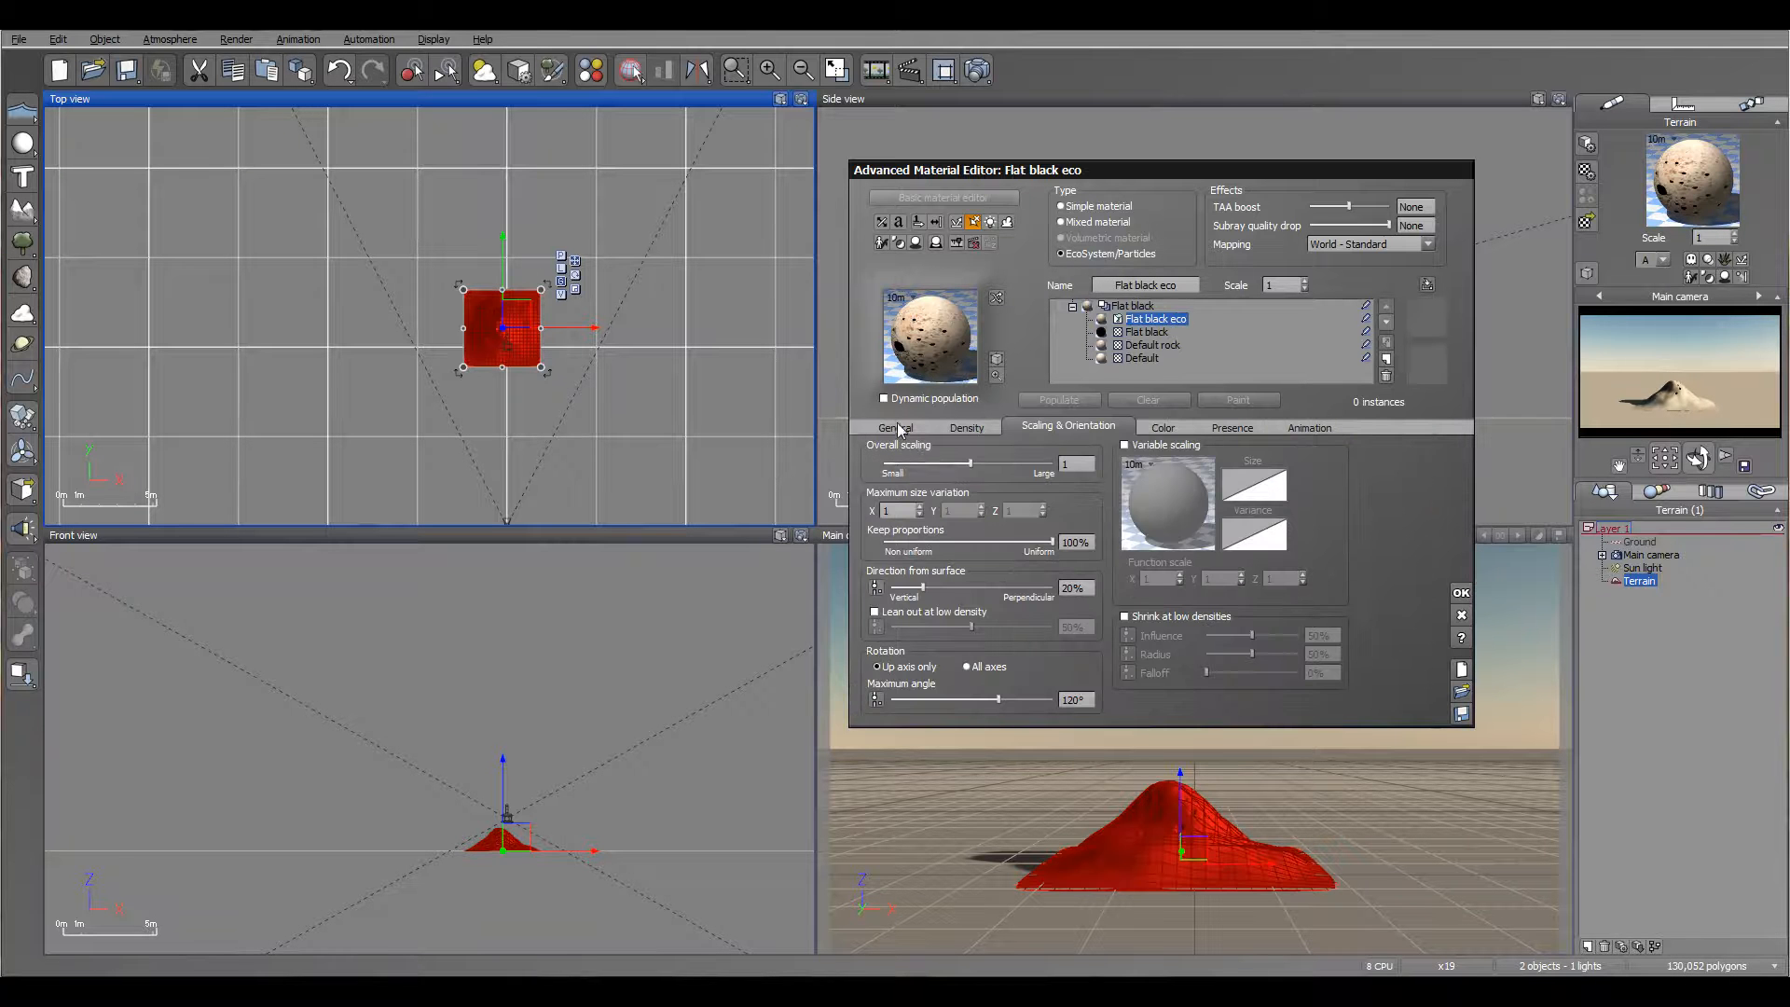
click(896, 428)
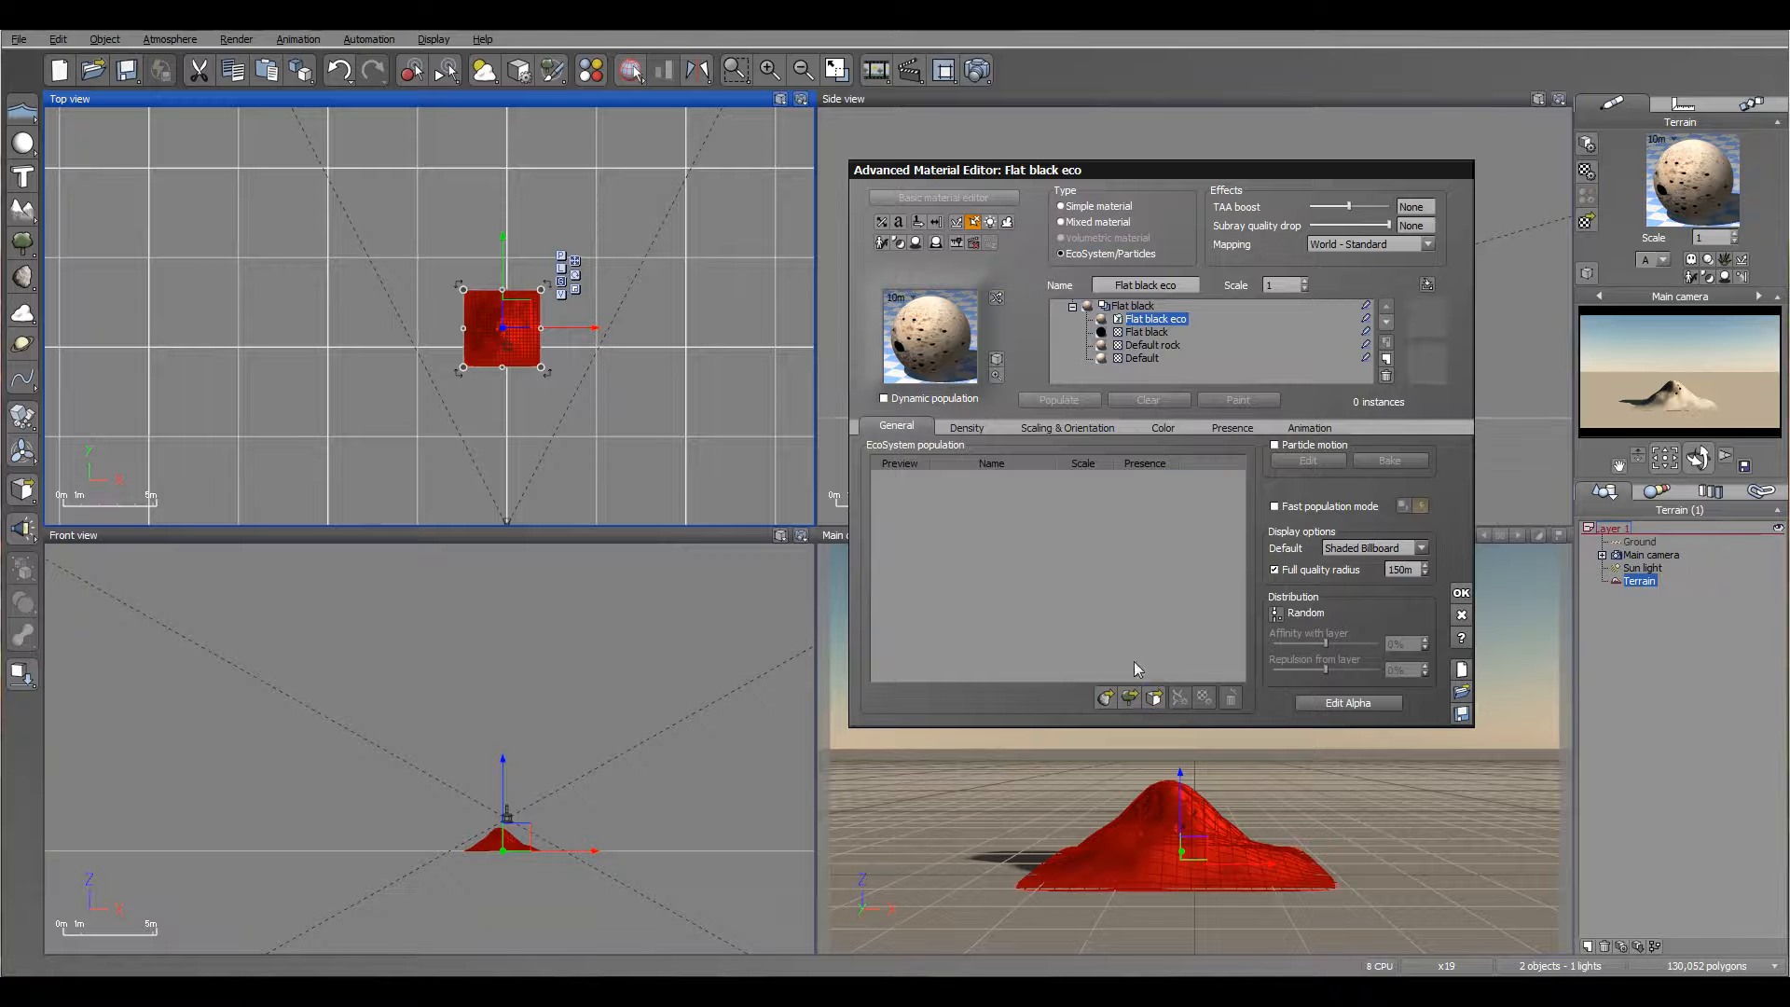
click(1154, 697)
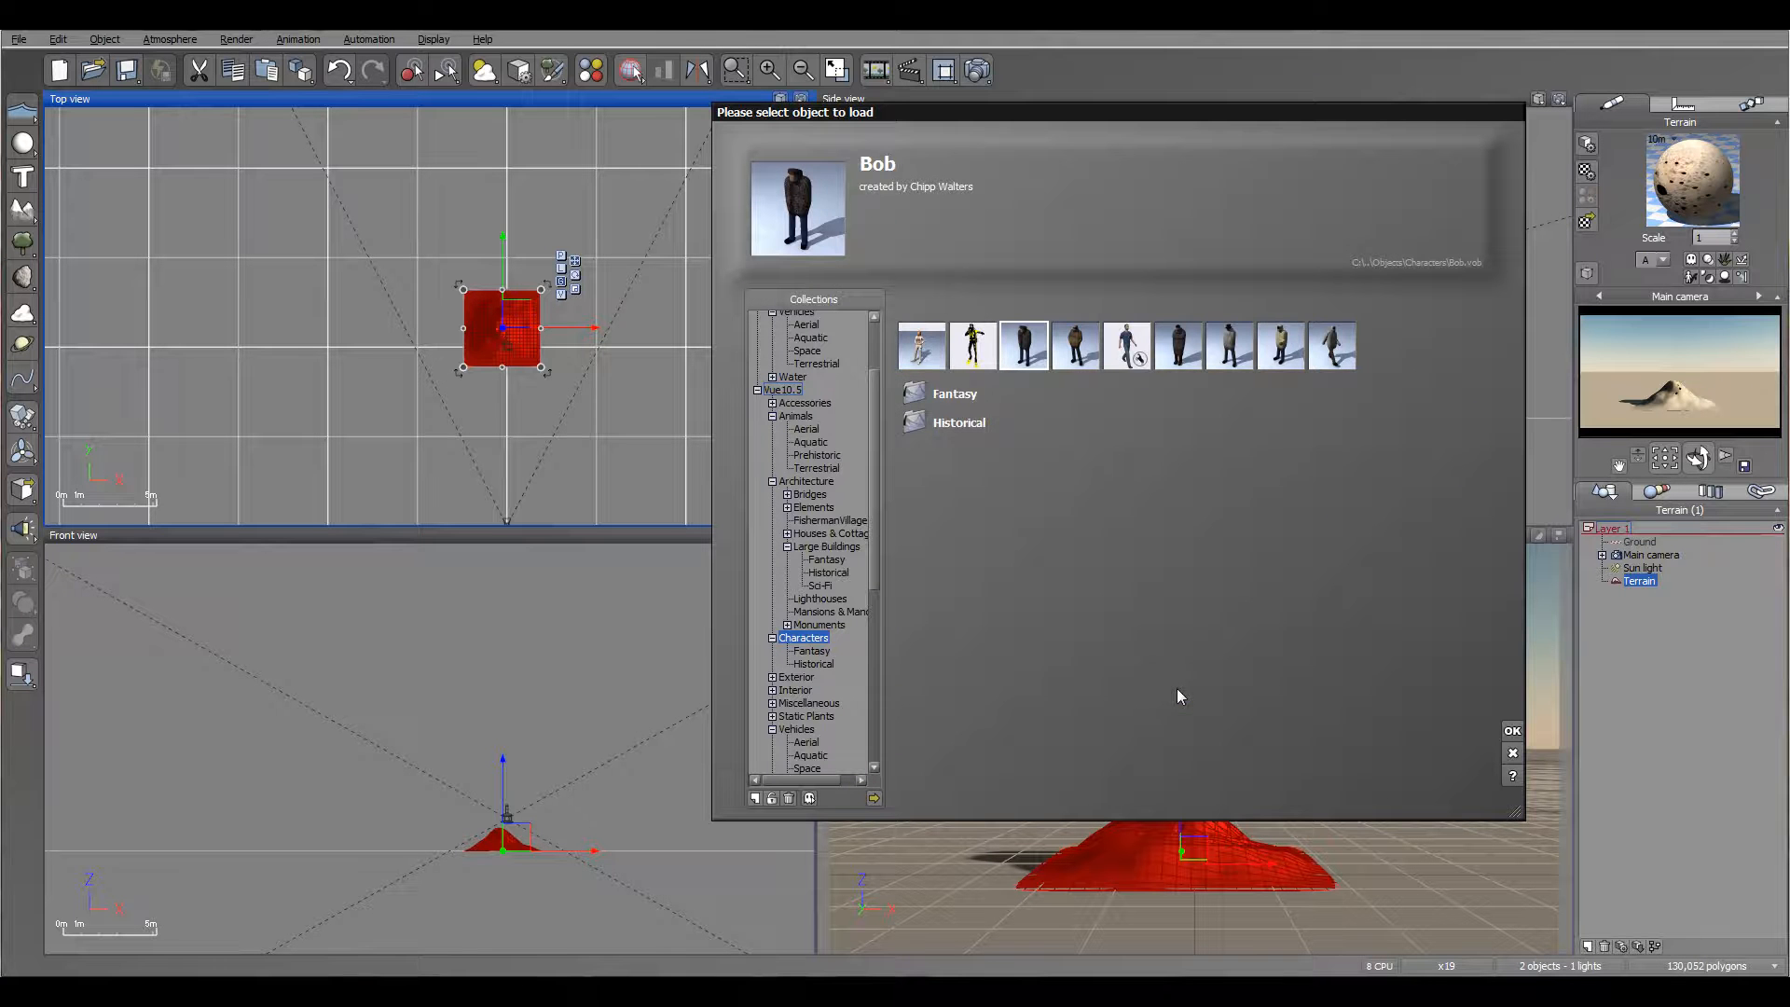
click(874, 798)
click(1200, 408)
drag(1361, 258, 1361, 304)
click(1102, 326)
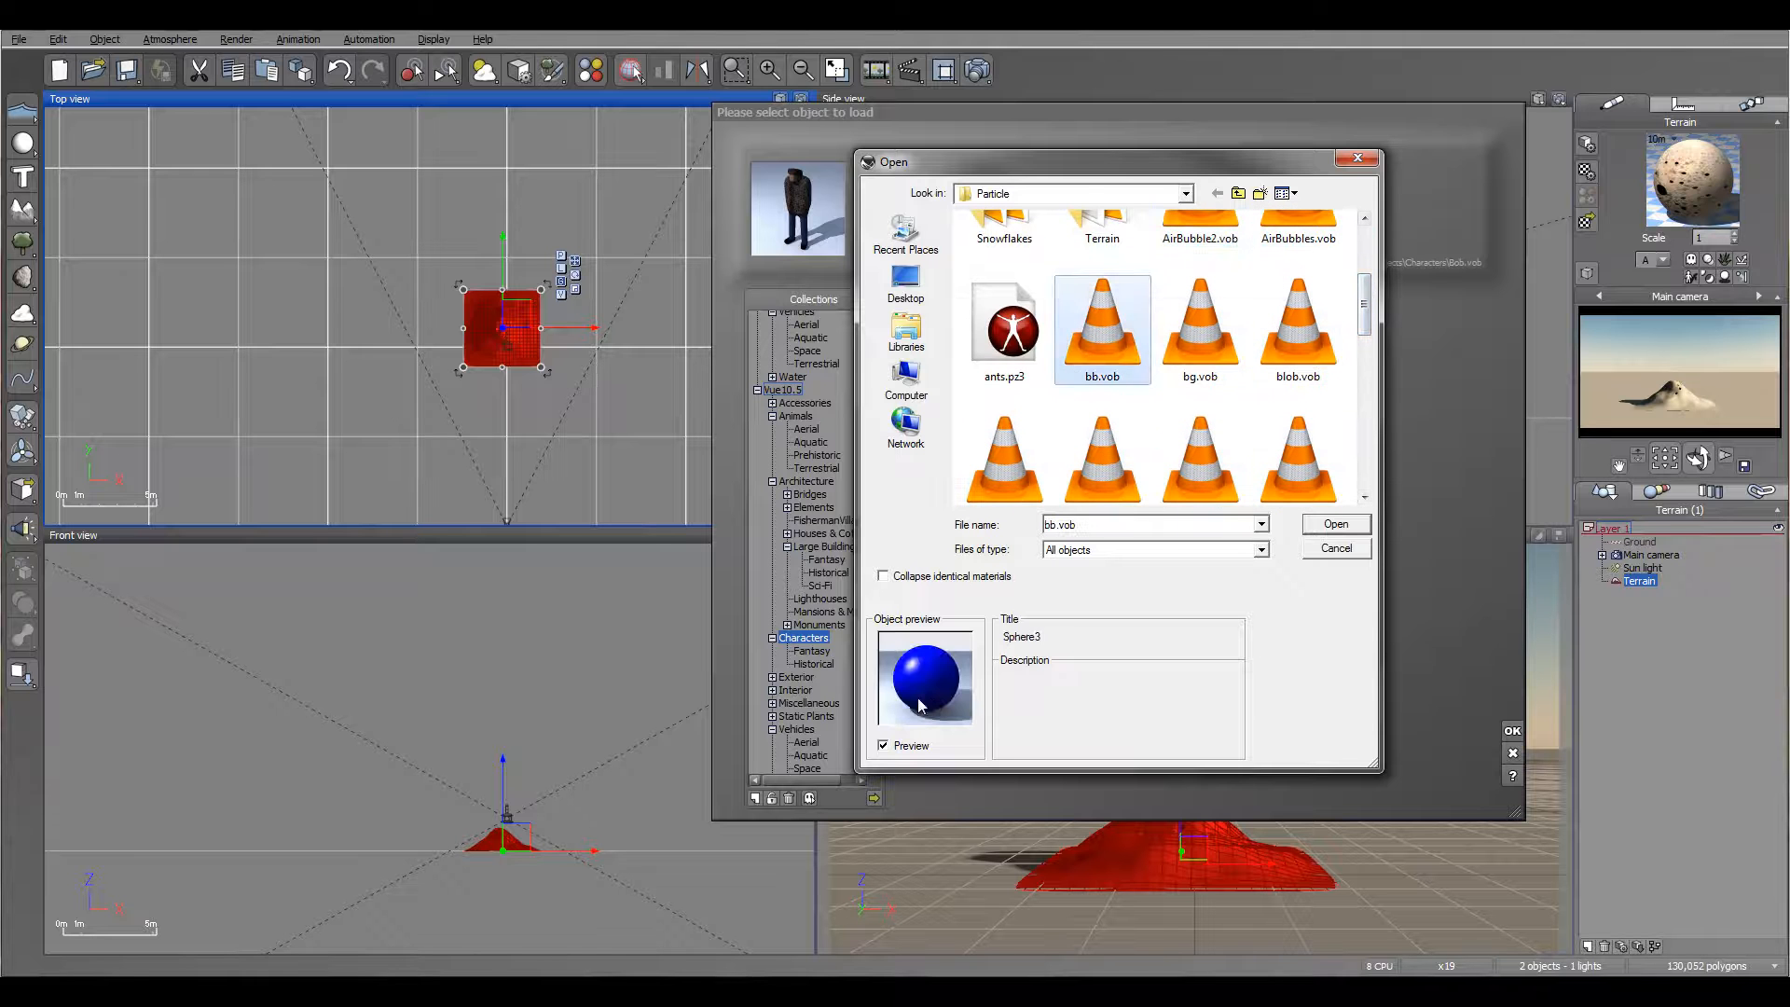
click(1335, 524)
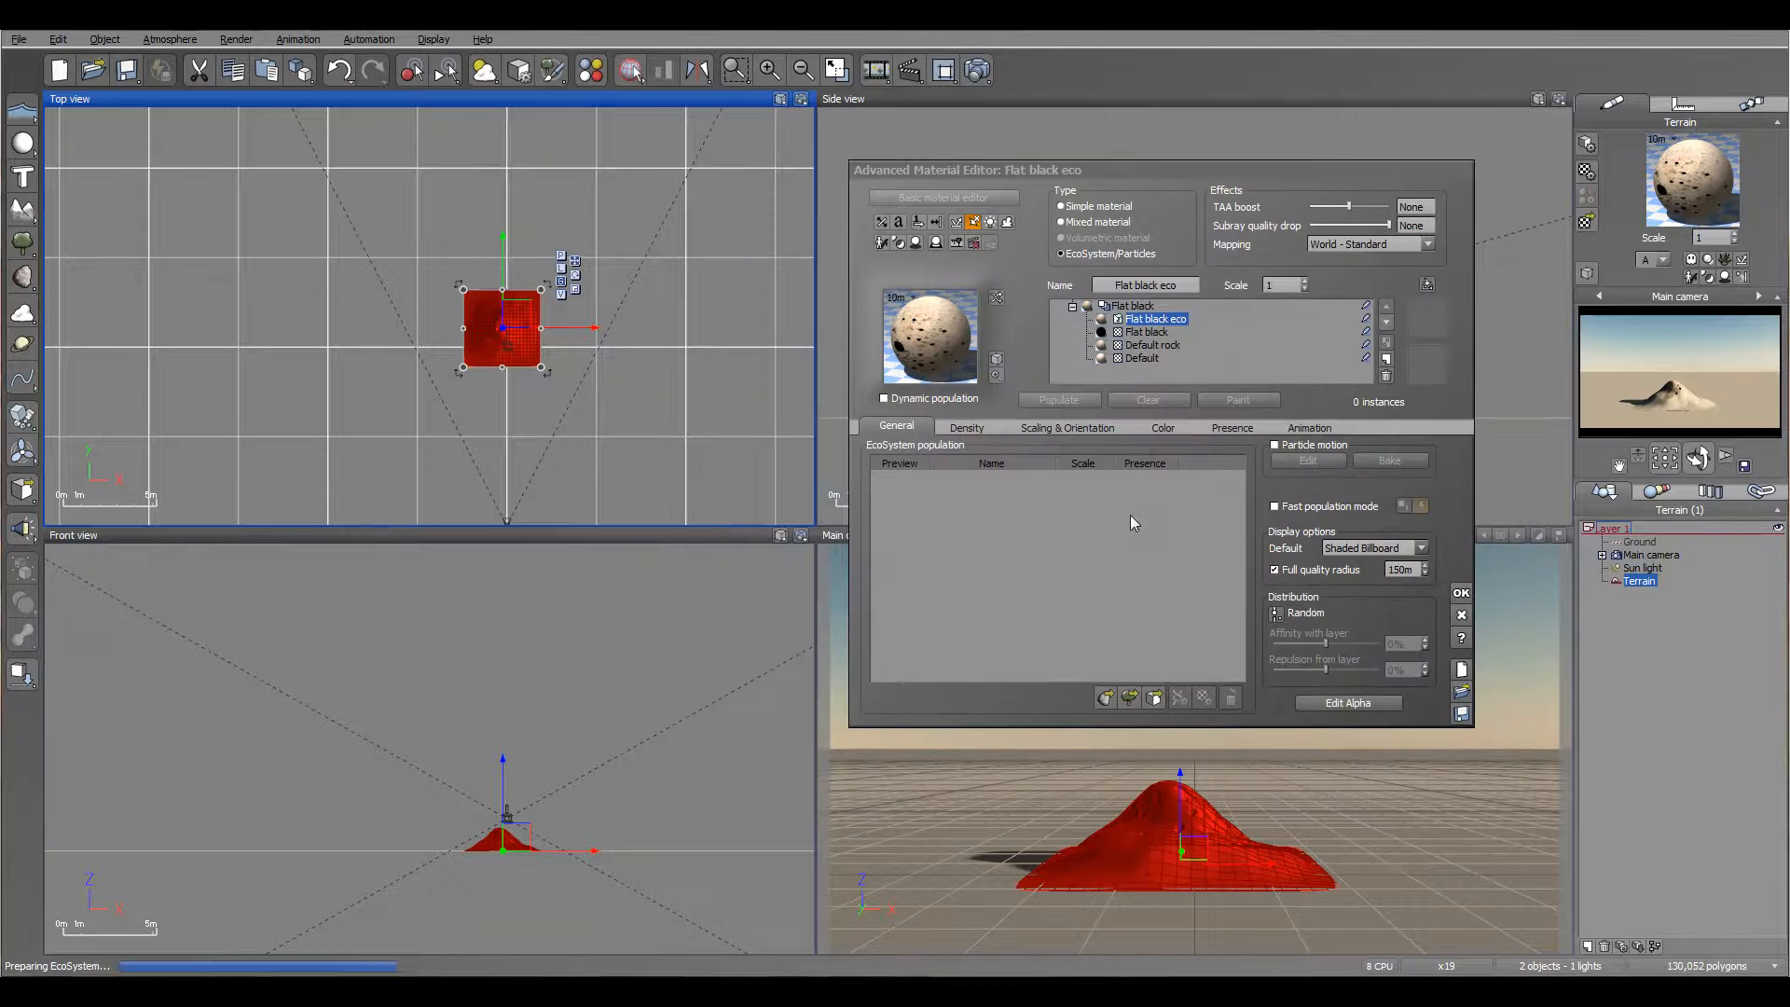
Step: Enable particle motion for the sphere population and populate the terrain
click(1275, 445)
click(1043, 400)
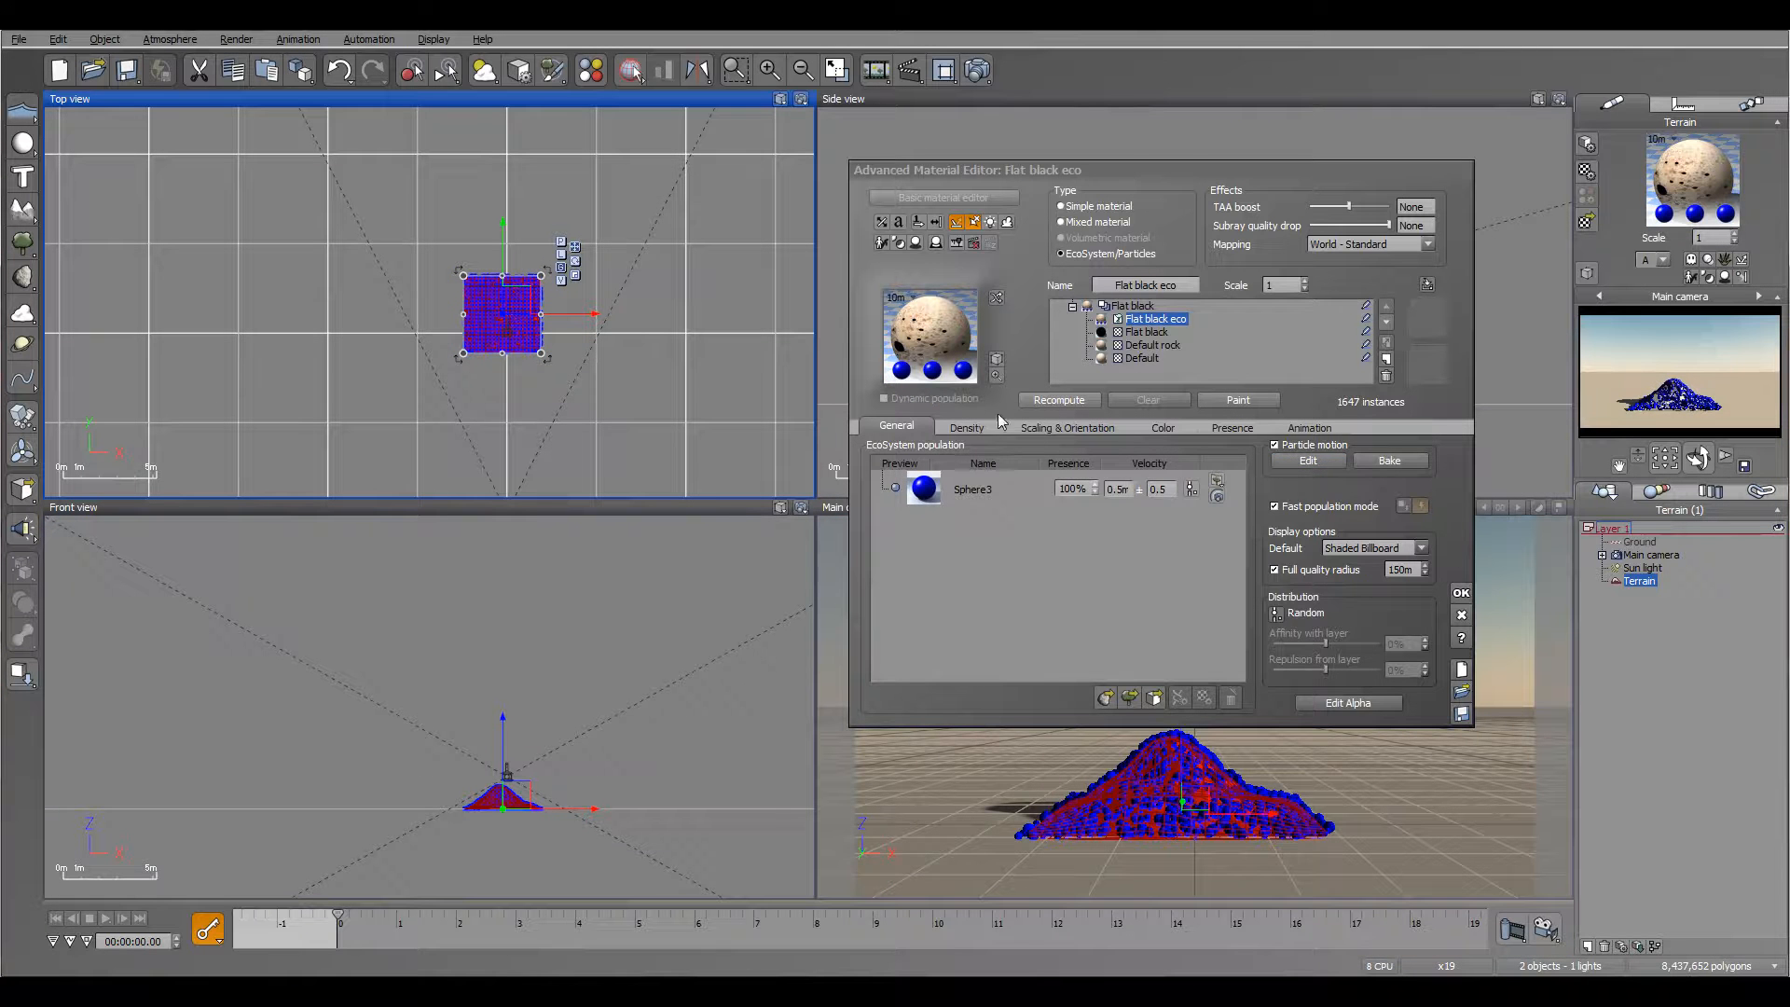
Step: Try to lower the emission flow of the particle layer to 0.1%
click(981, 430)
drag(982, 464, 920, 466)
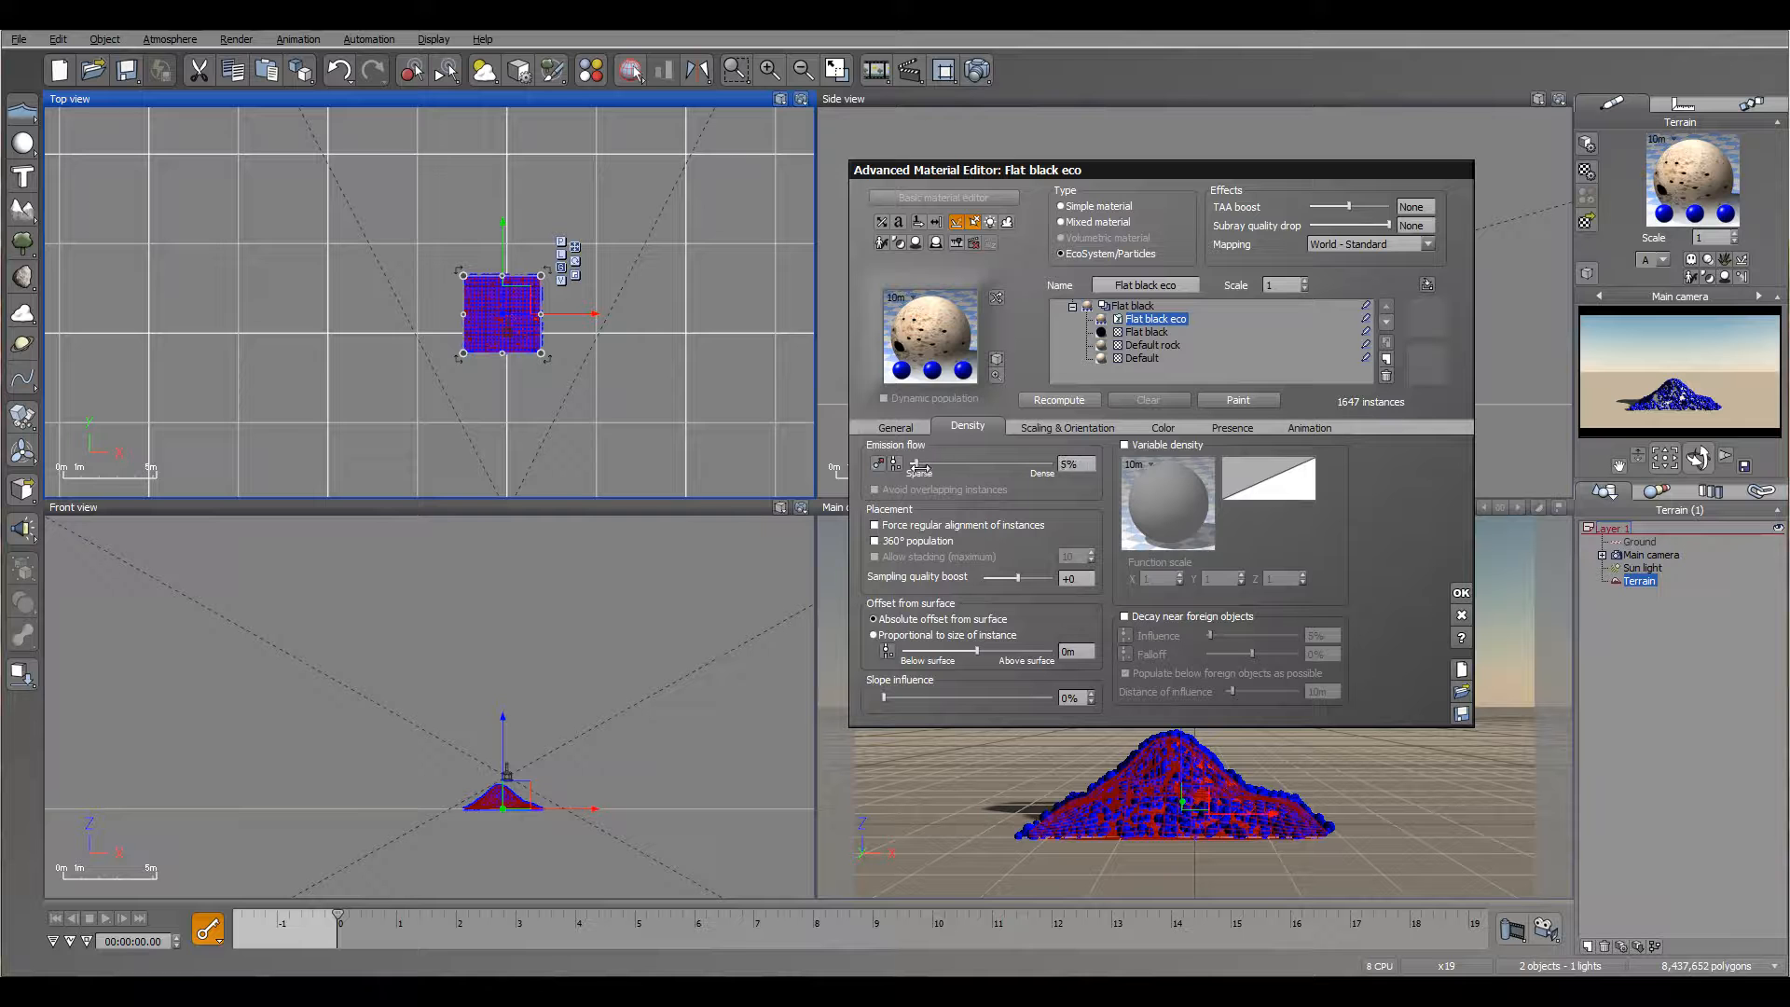
click(1067, 463)
text(0.1)
key(Return)
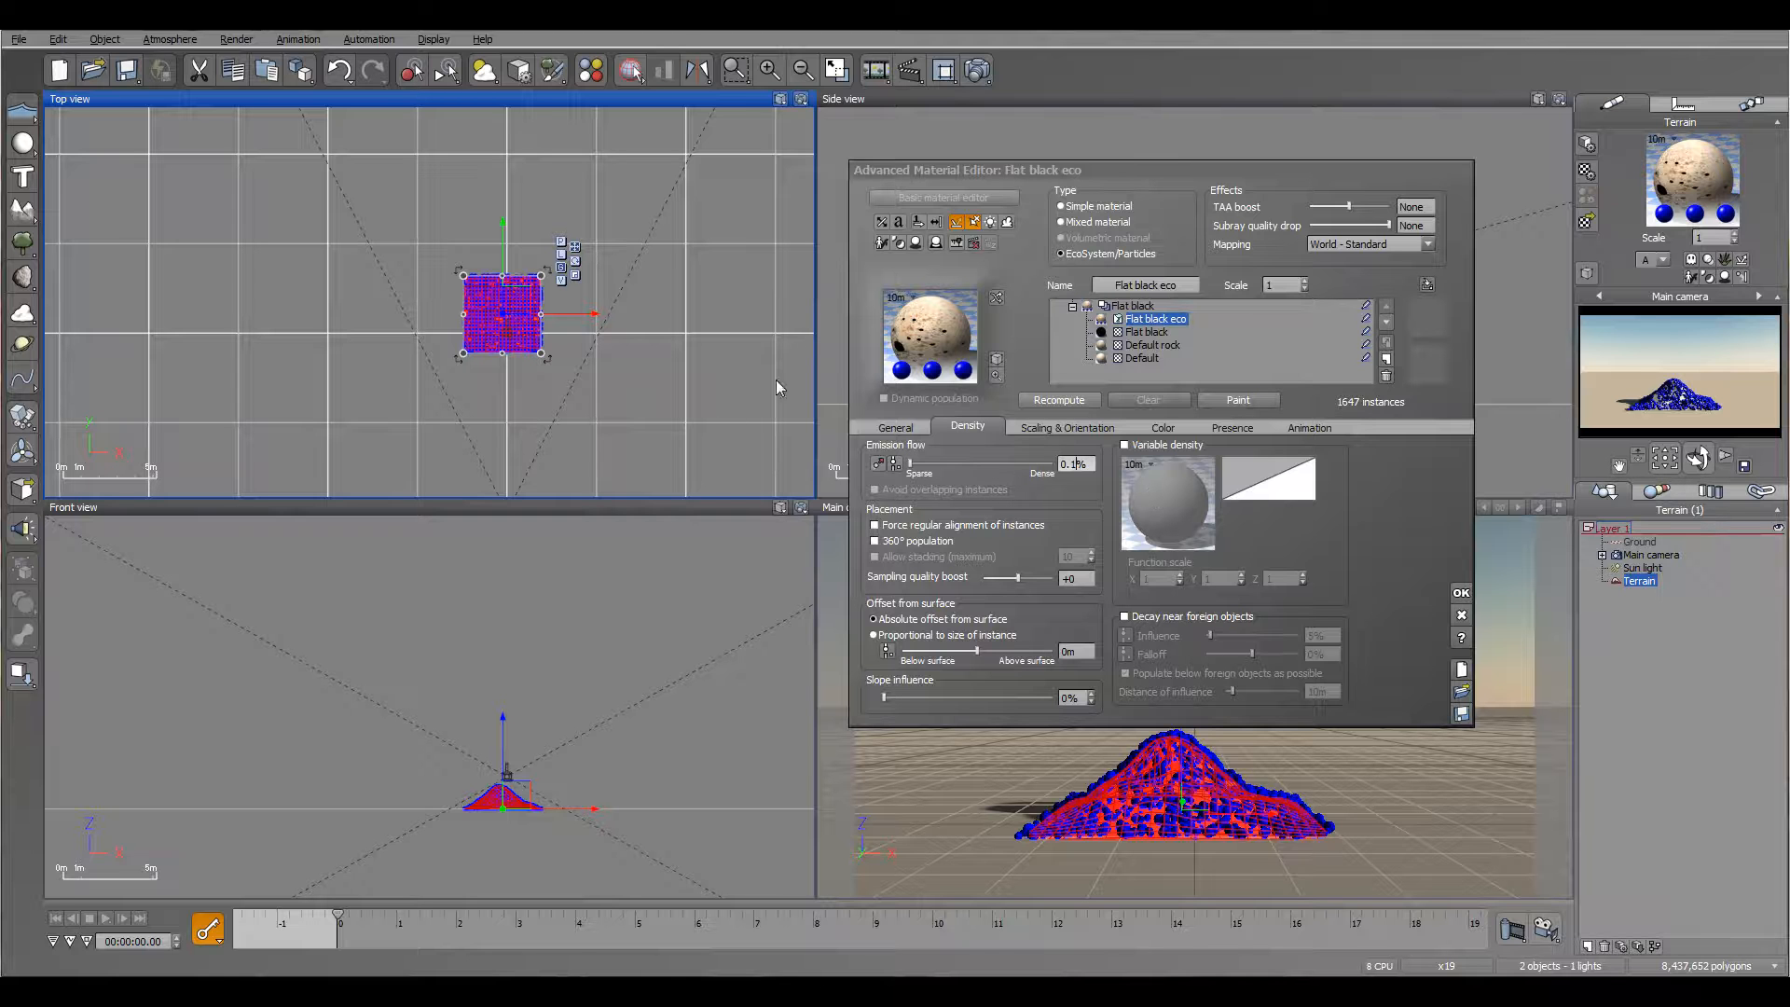
Step: Set the simulation rate in the global particle configuration to 10 Hz
click(893, 428)
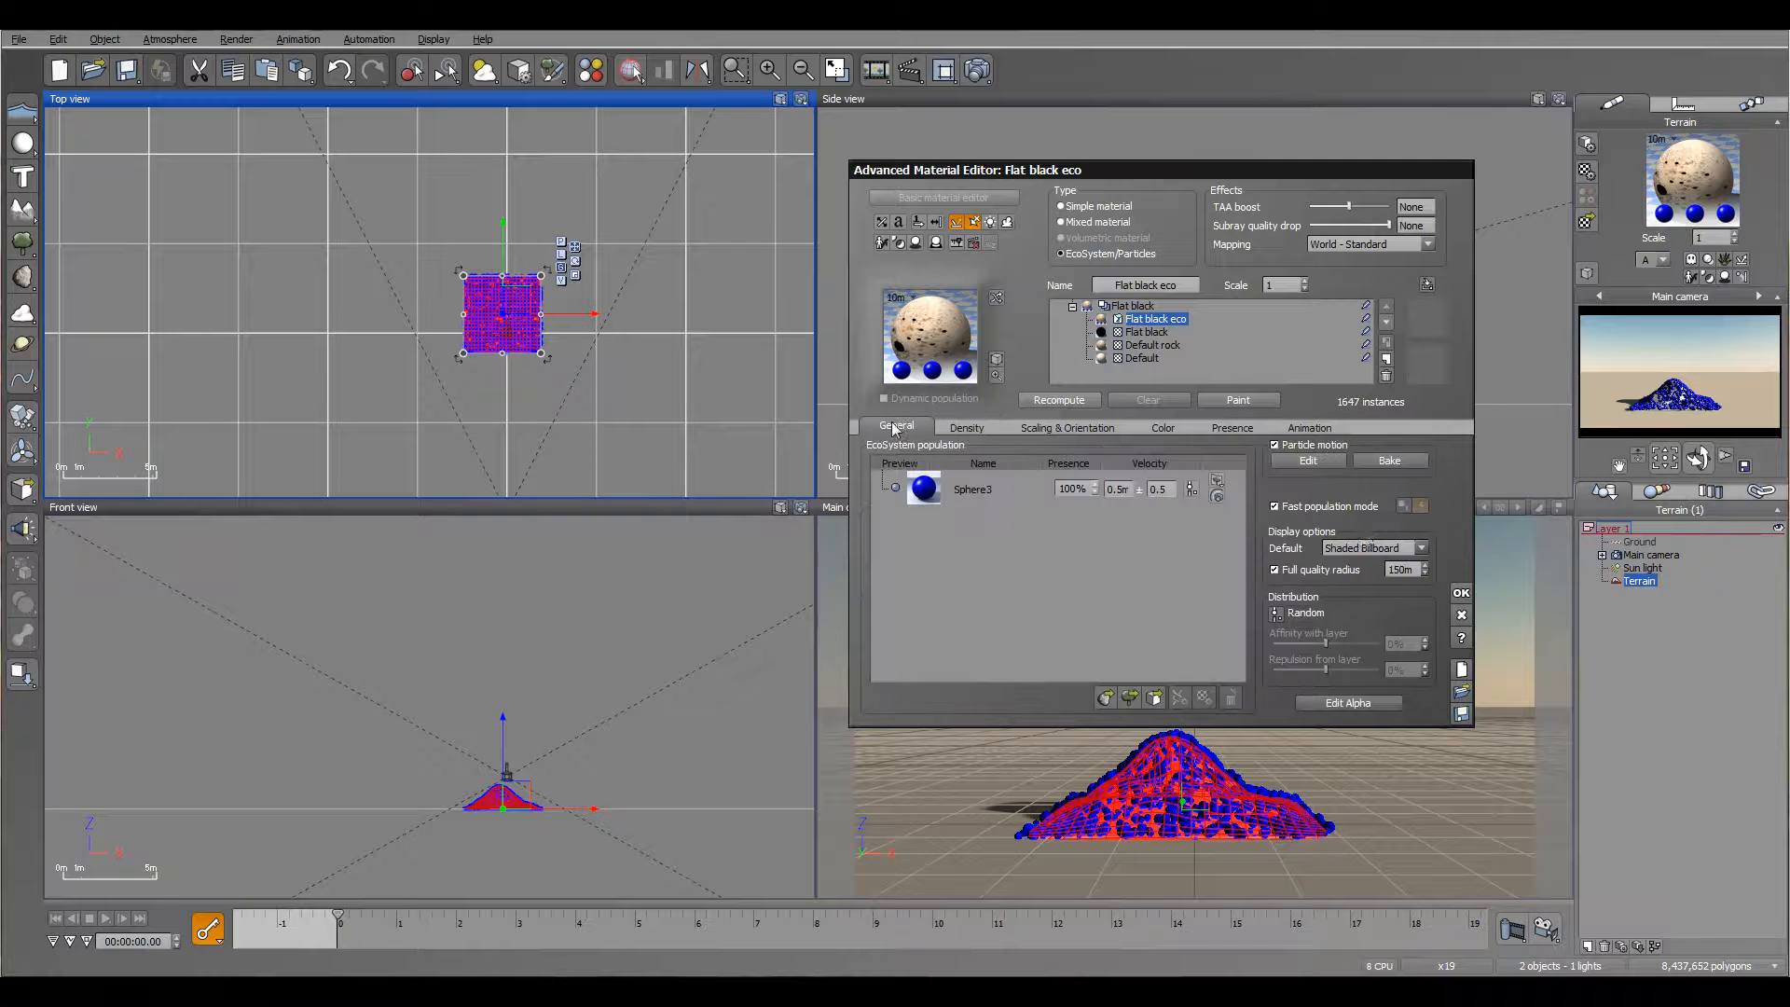
click(1308, 461)
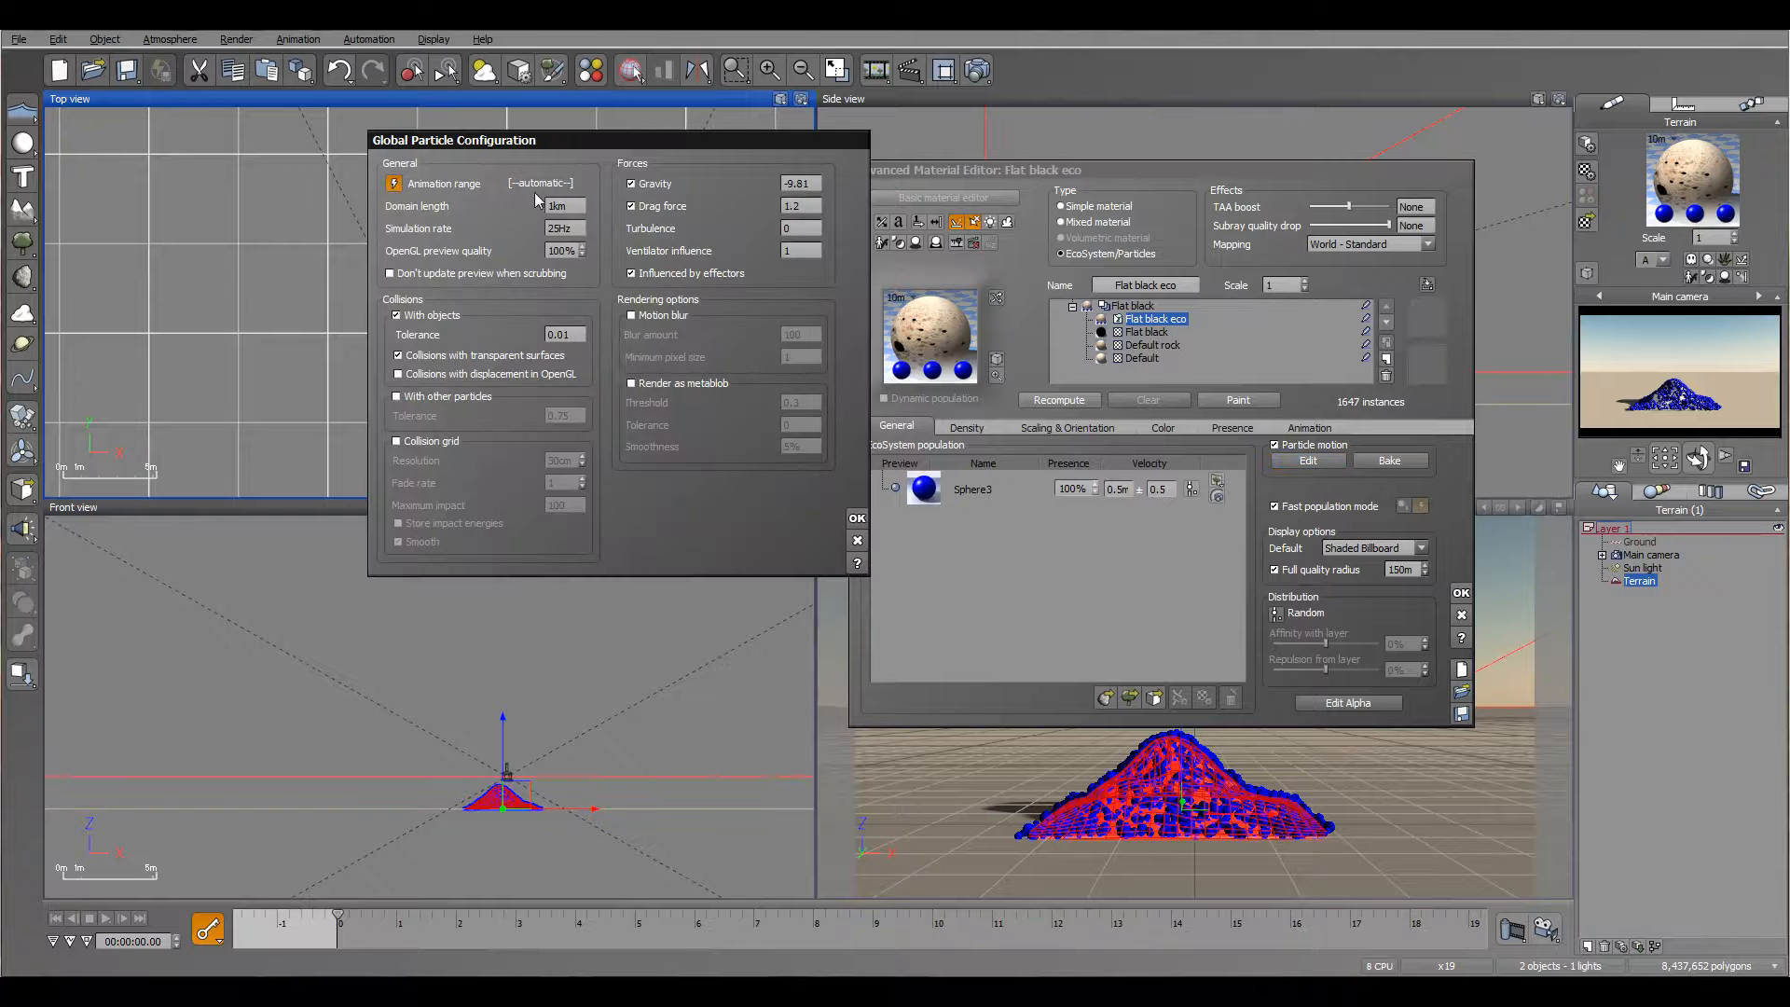
double_click(555, 228)
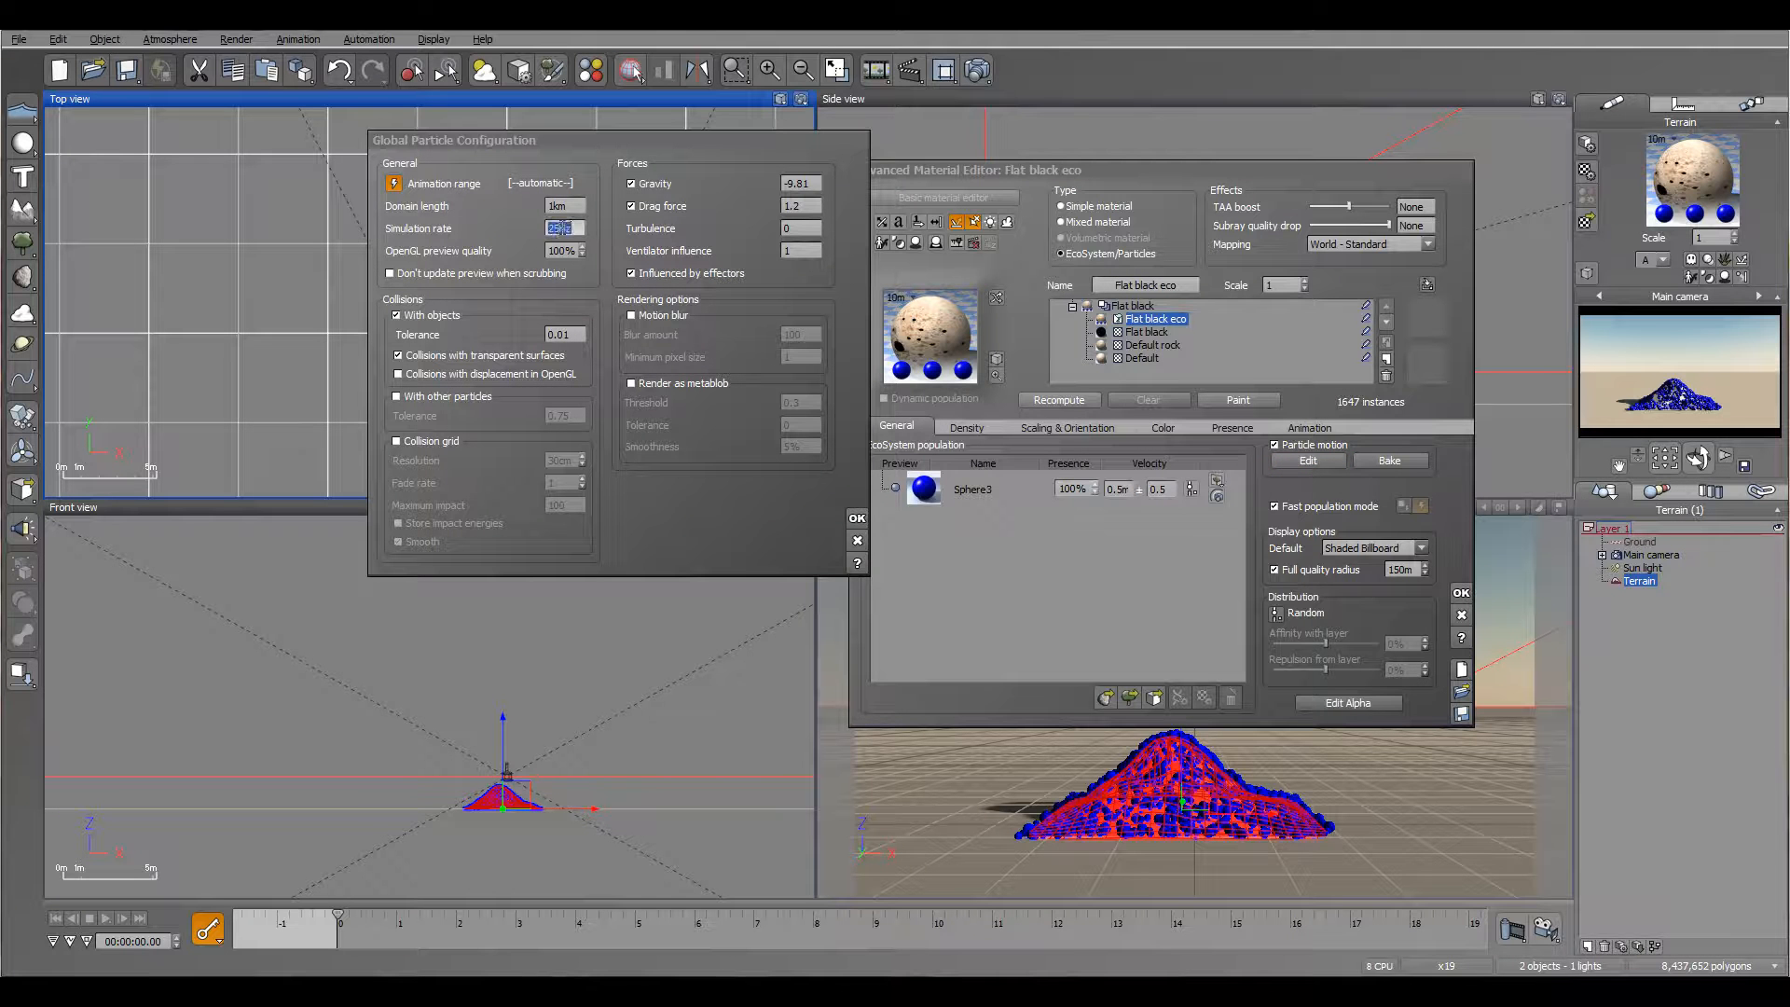
text(10)
click(857, 519)
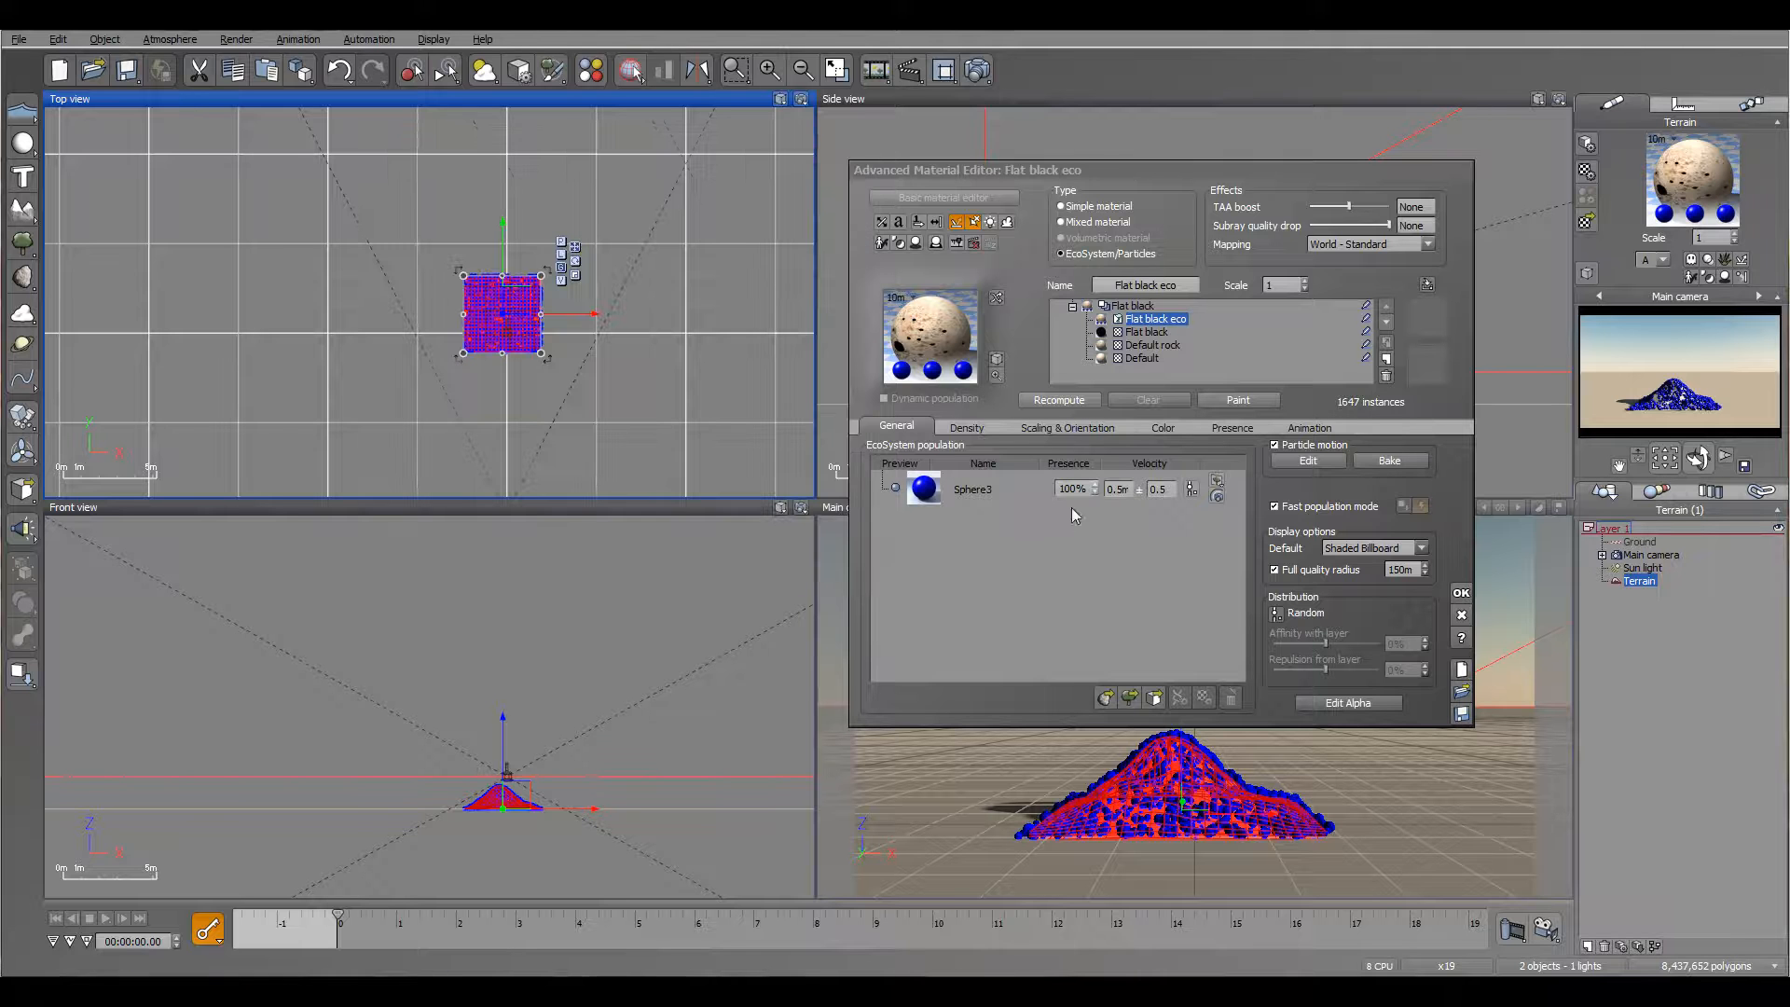
Step: Enable variable density for the Flat black eco layer and paste the copied alpha function into it
click(965, 428)
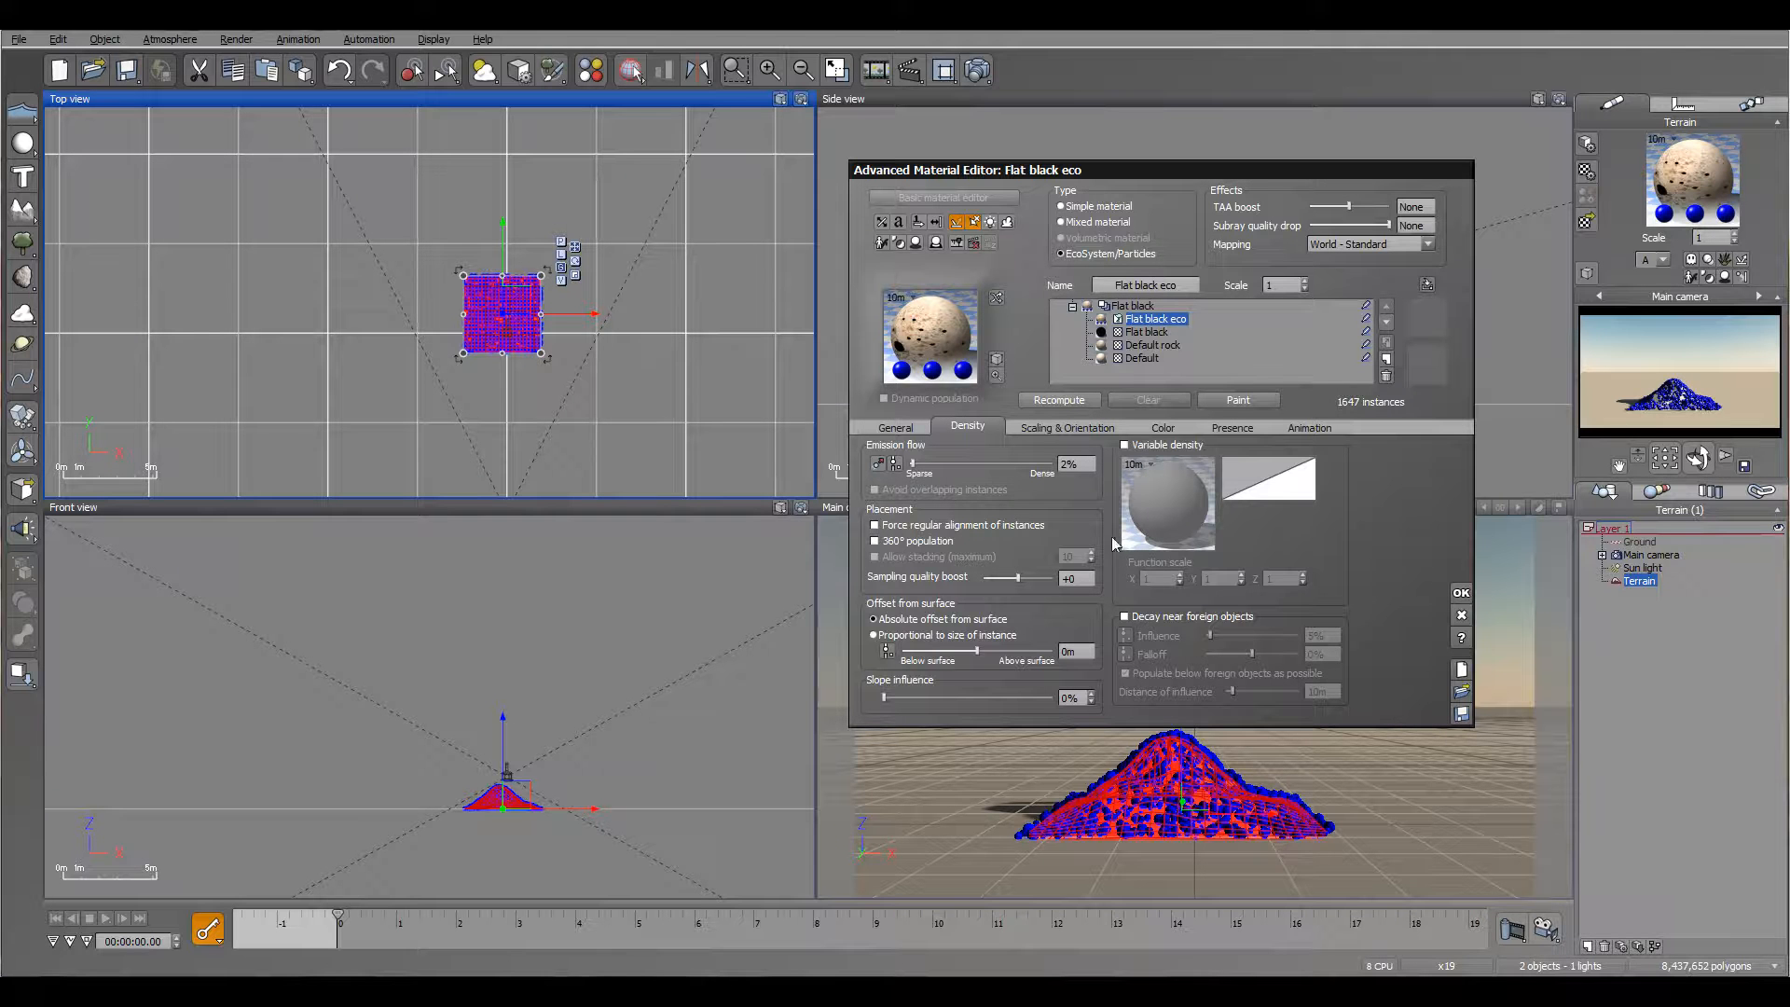
click(1126, 445)
right_click(1175, 498)
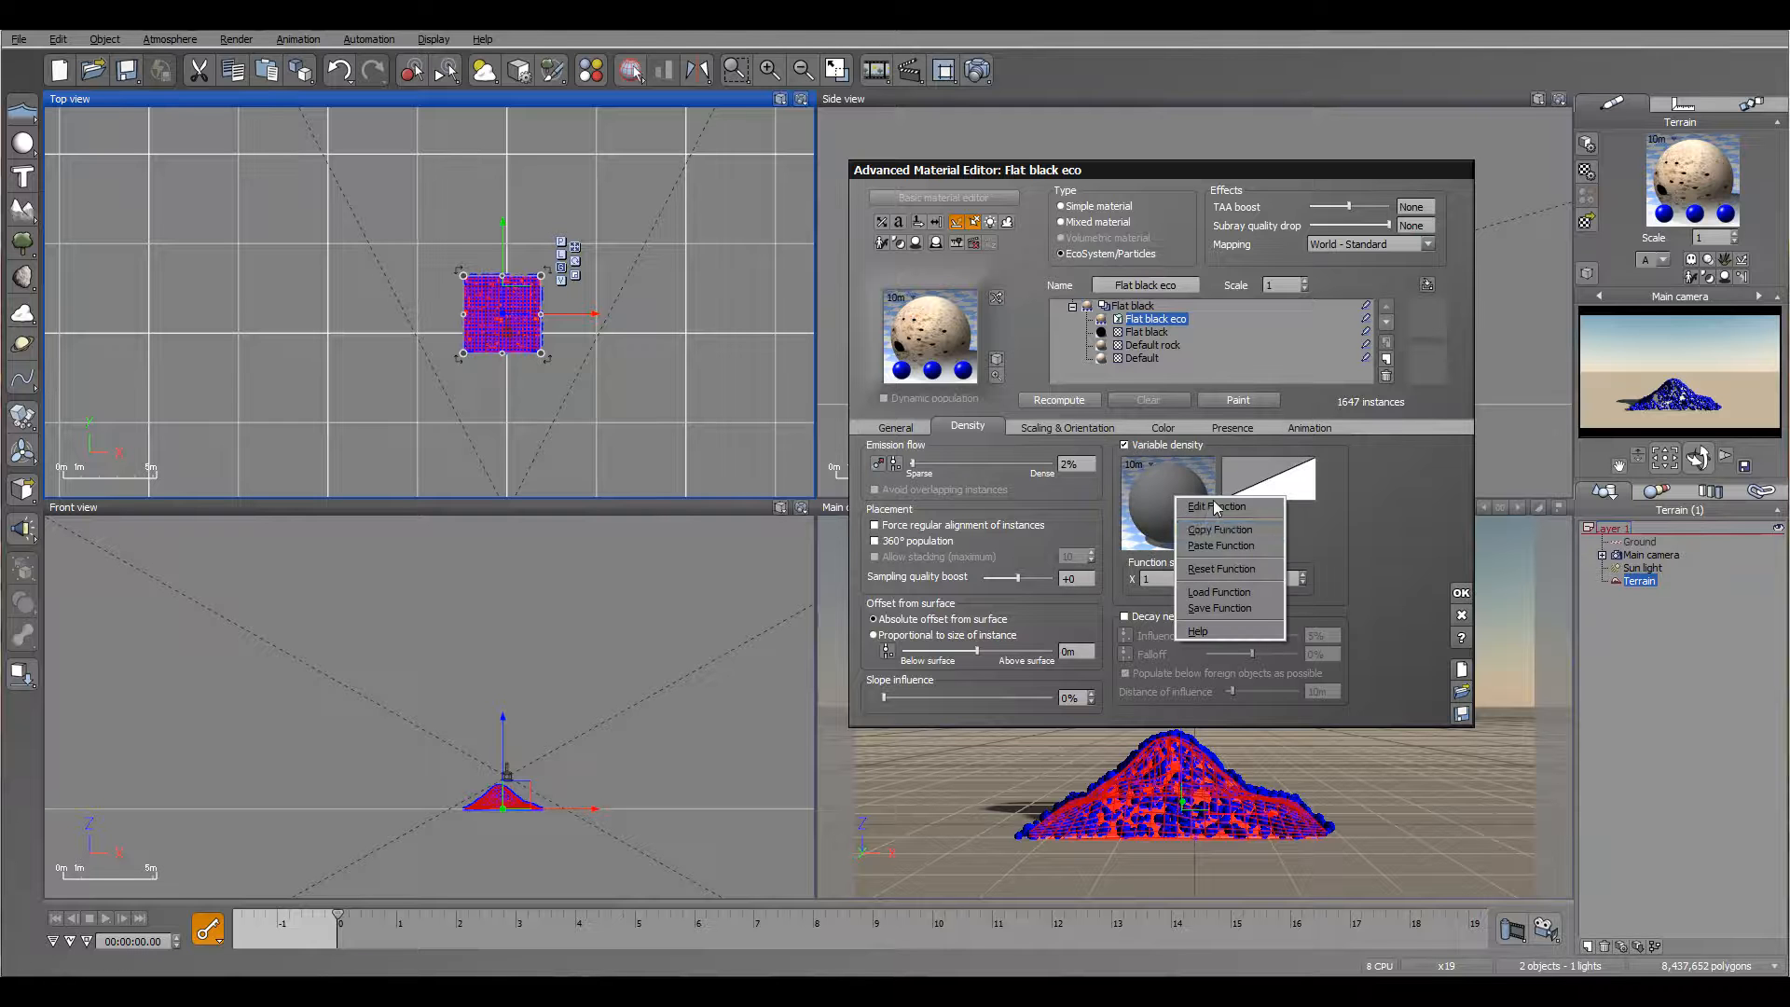
click(1250, 547)
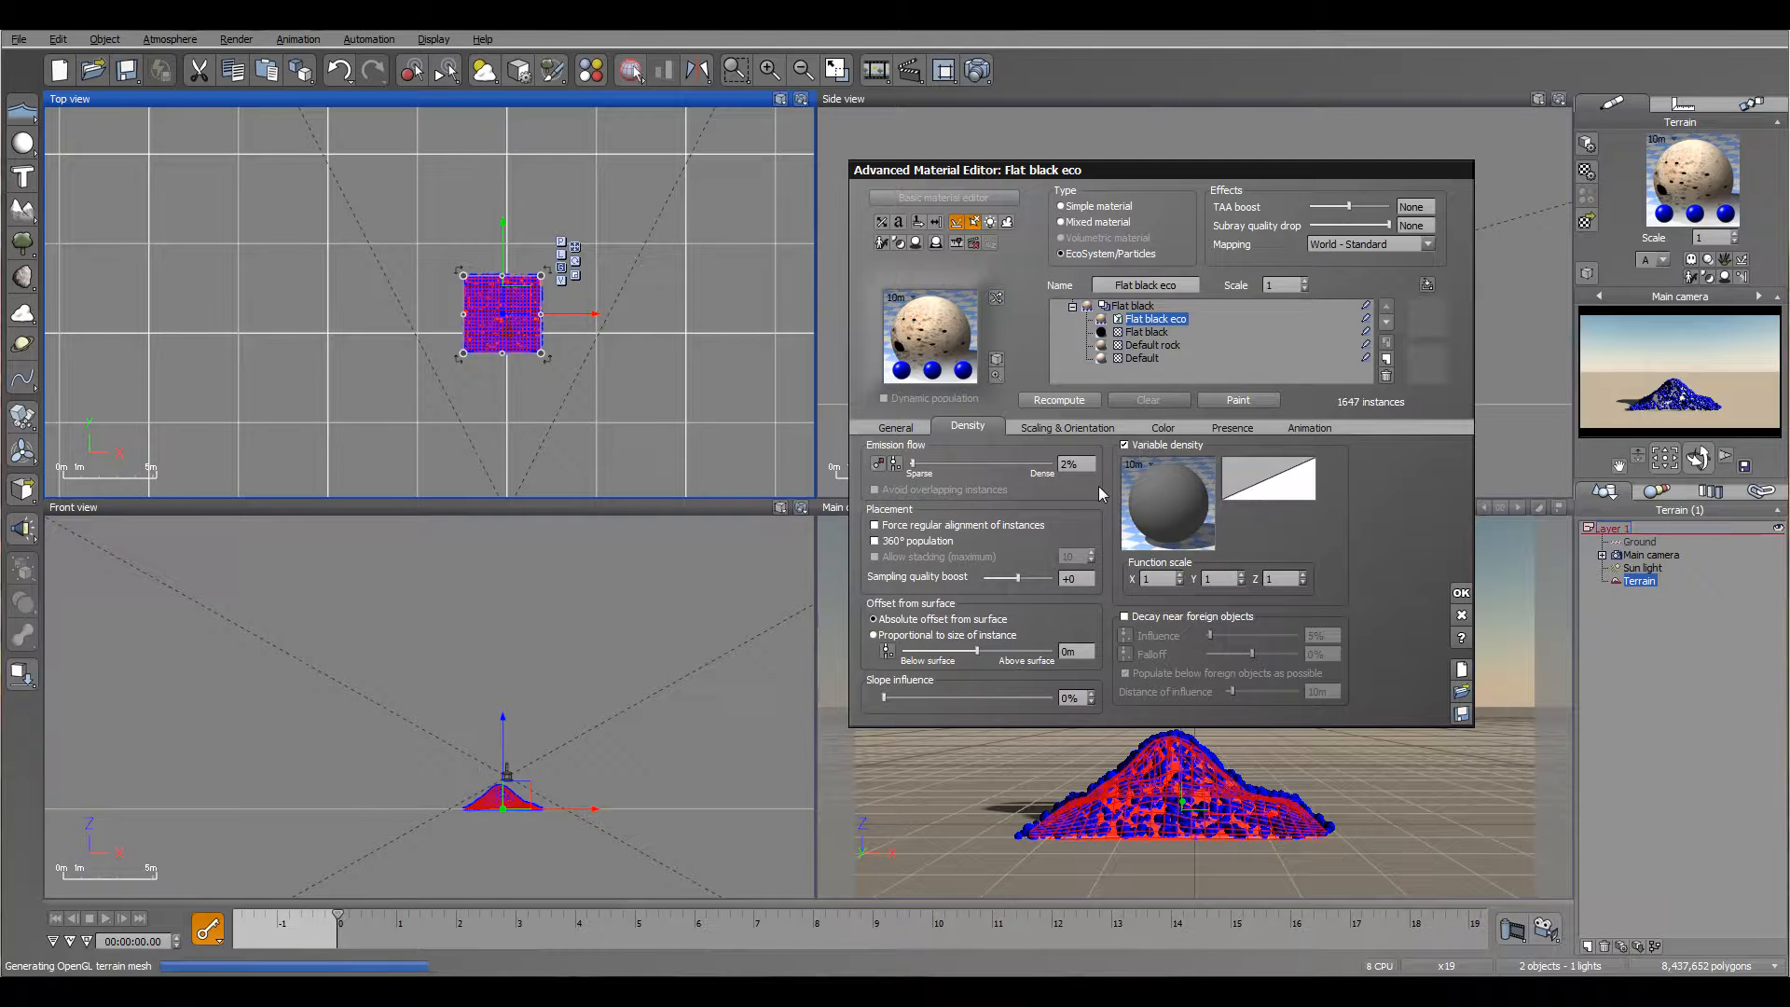
Step: Edit the density function, deleting the color map, filter and constant 0 nodes above the layer painting node and moving that node up
right_click(1166, 491)
click(1224, 504)
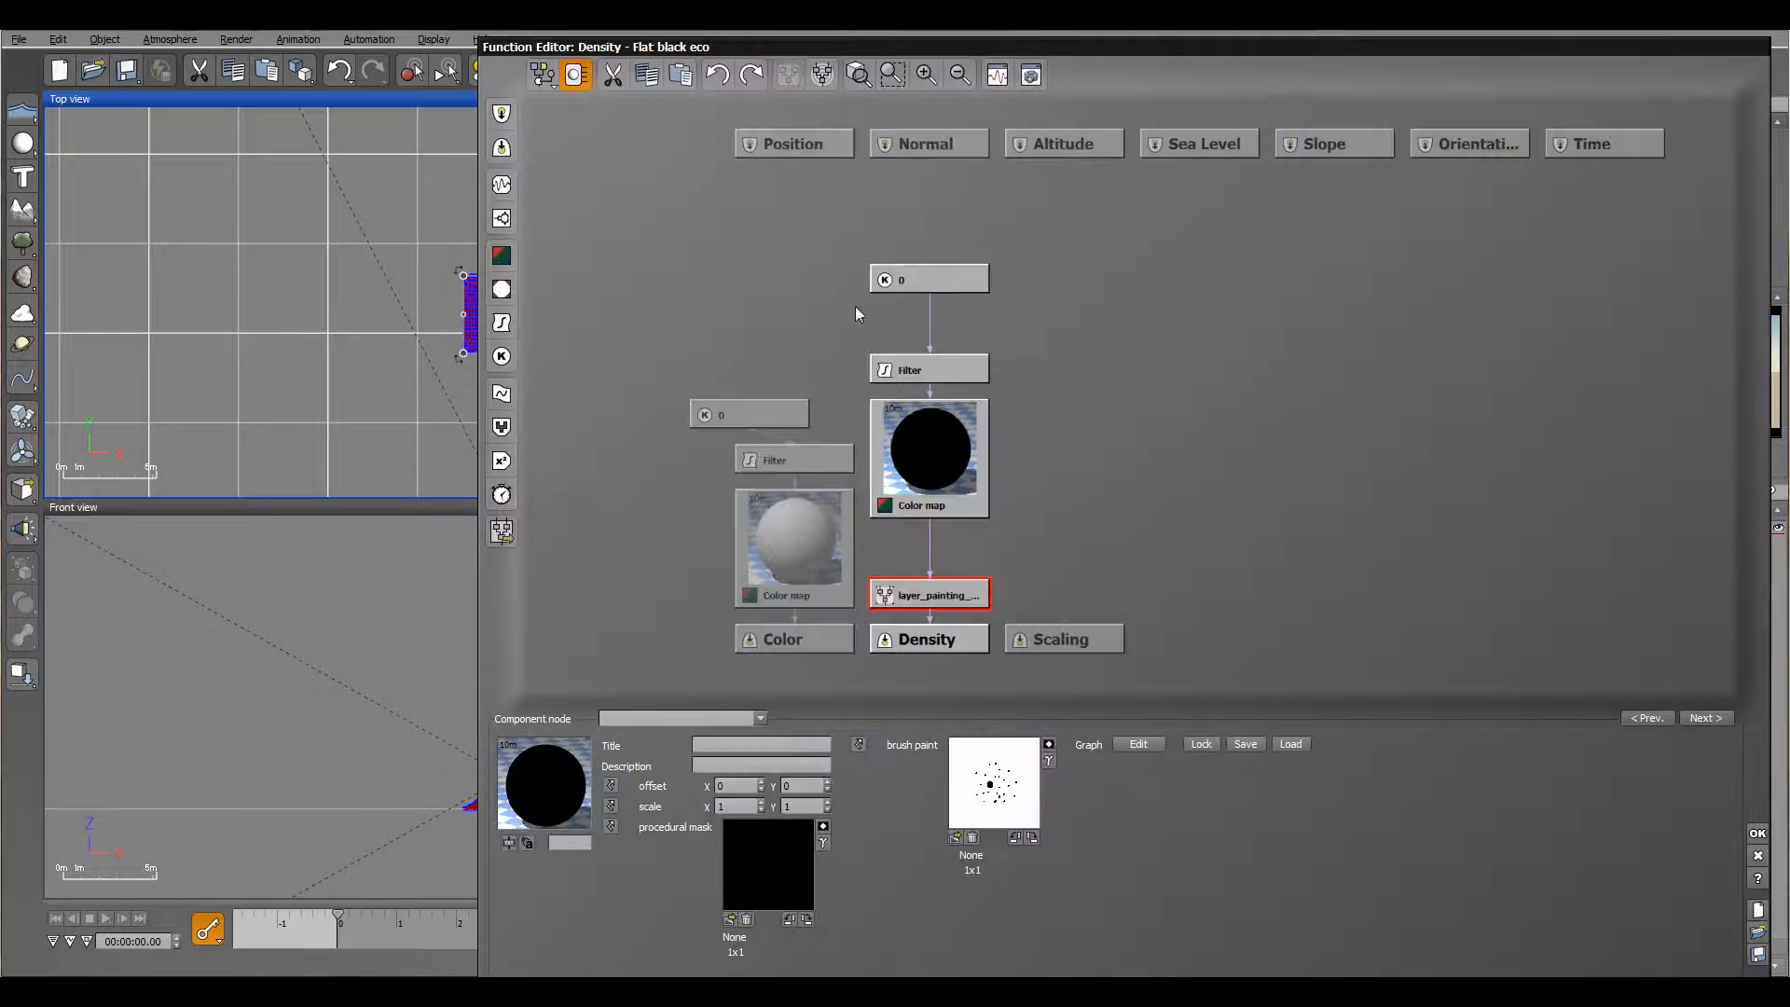
click(944, 596)
click(940, 365)
click(952, 454)
key(Delete)
click(967, 373)
key(Delete)
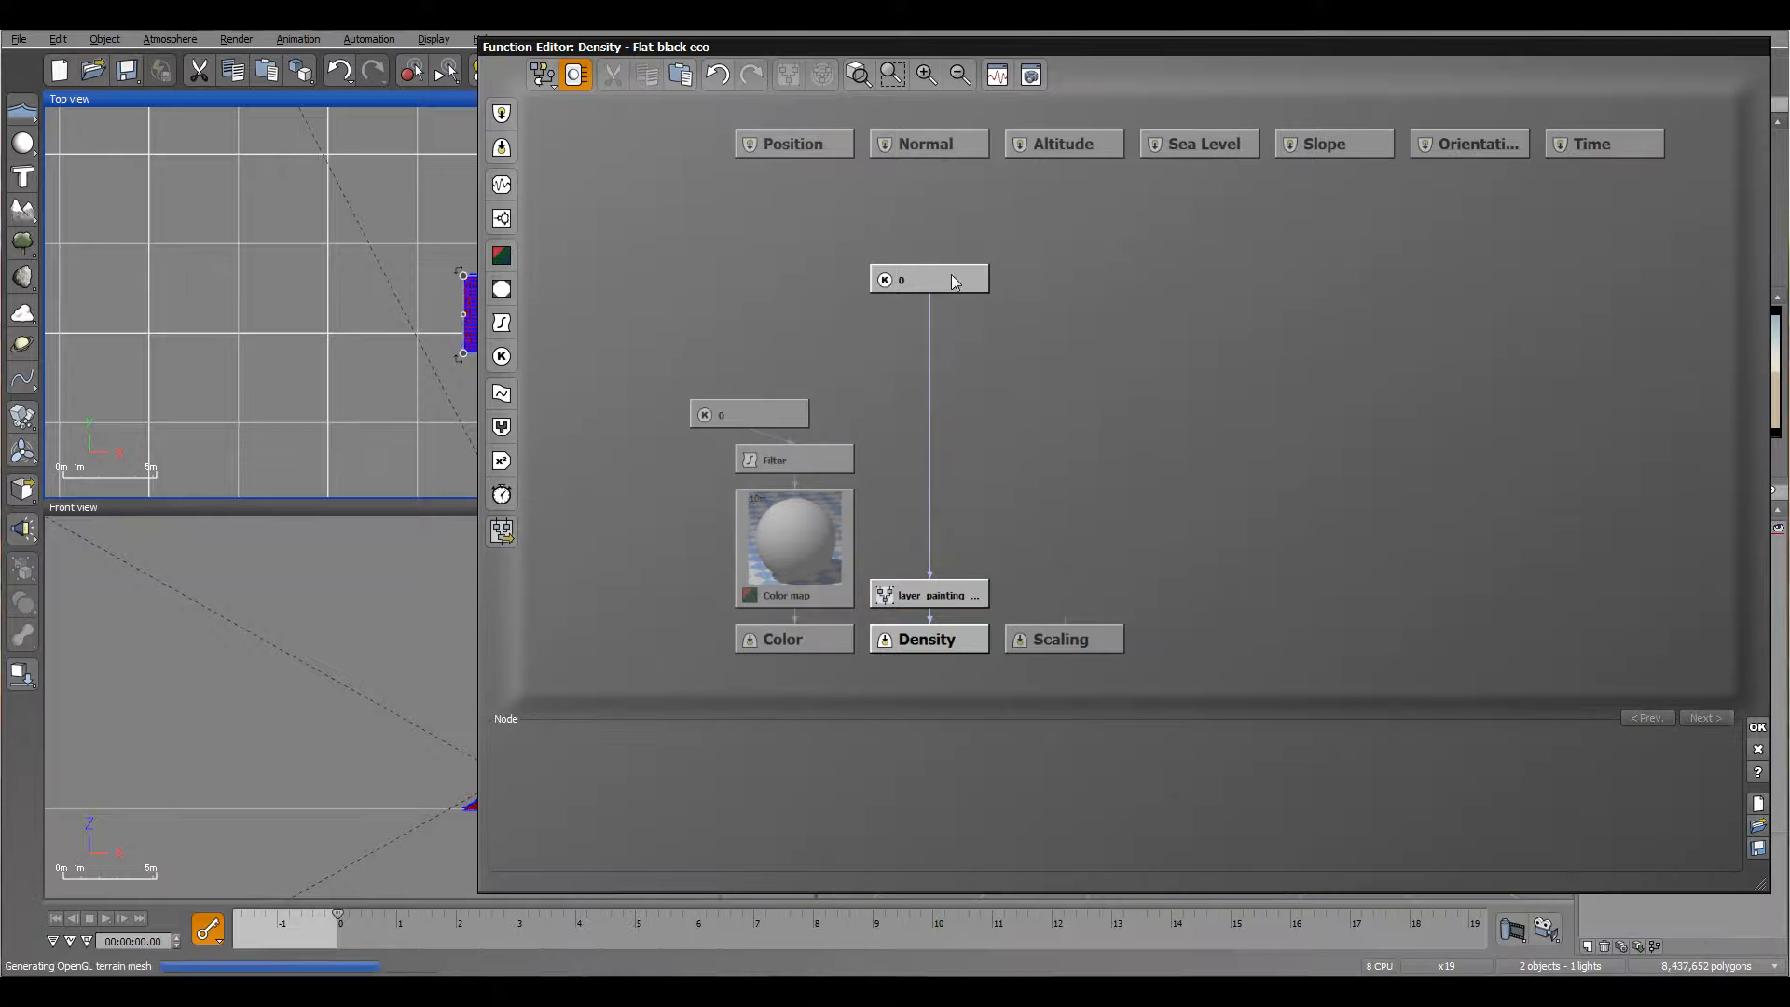
click(967, 285)
key(Delete)
drag(937, 603, 937, 379)
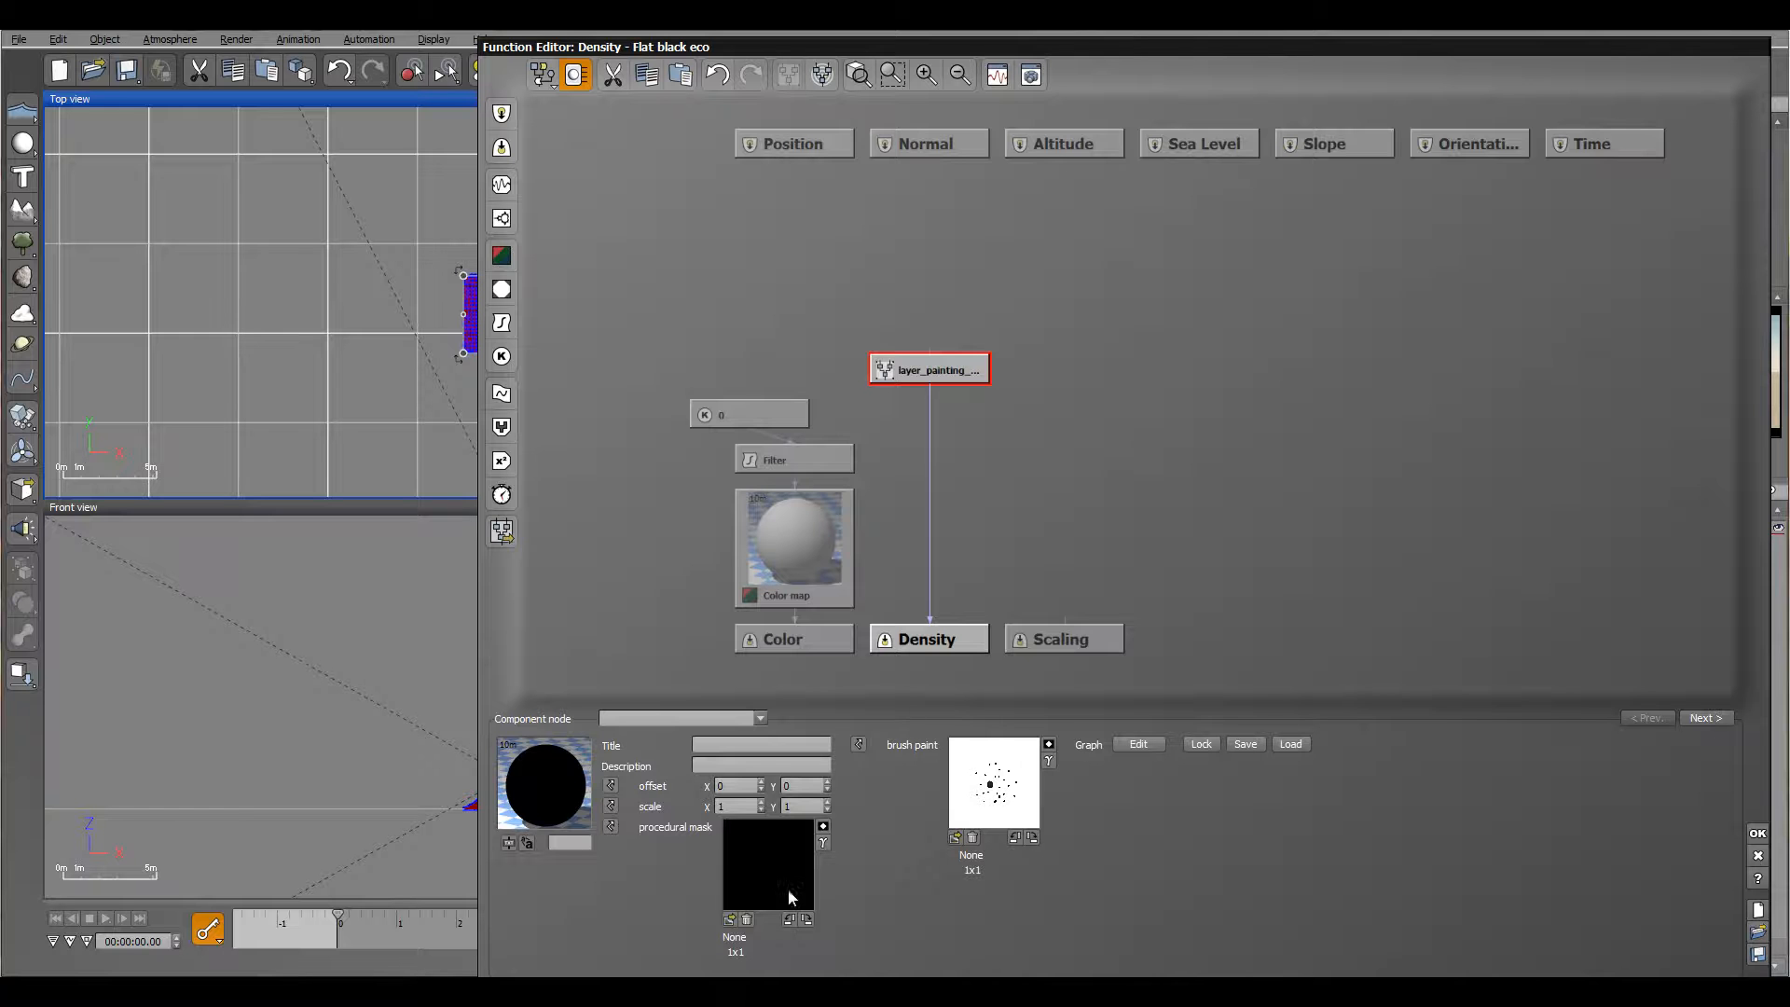
Step: Inside the layer painting metanode, delete the alpha input and blending nodes and connect the painted map's filter to the output filter
double_click(956, 379)
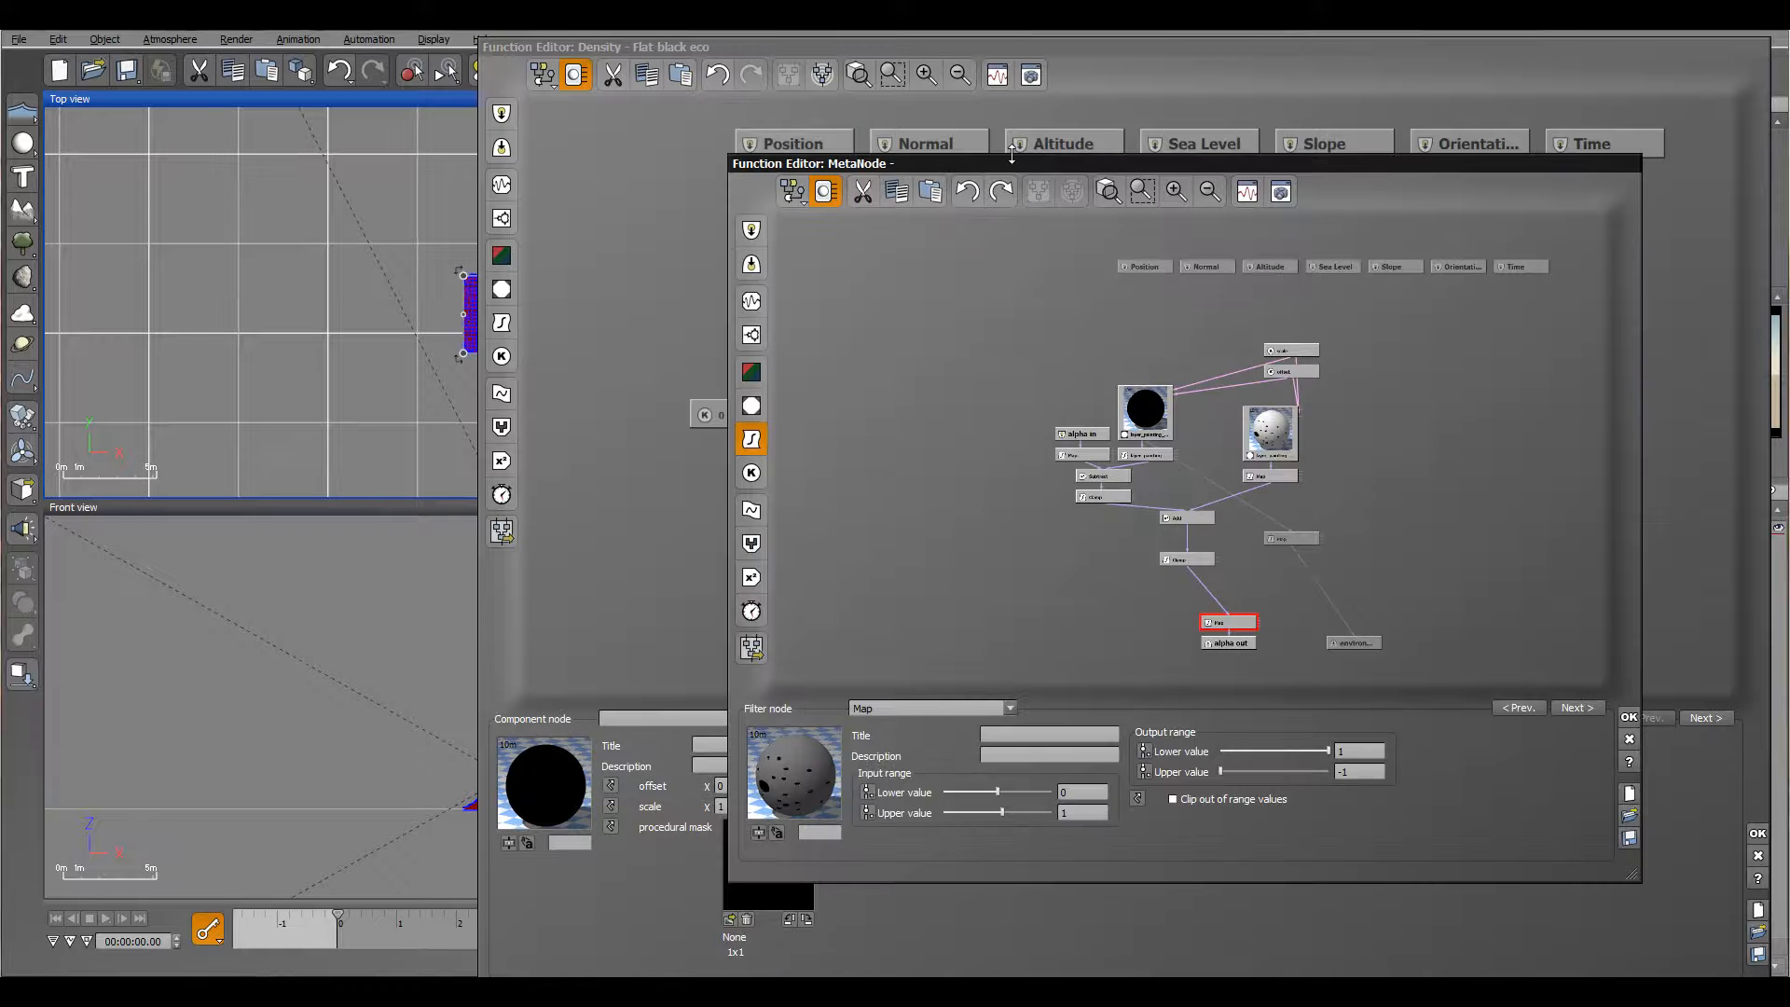
drag(1007, 169, 838, 96)
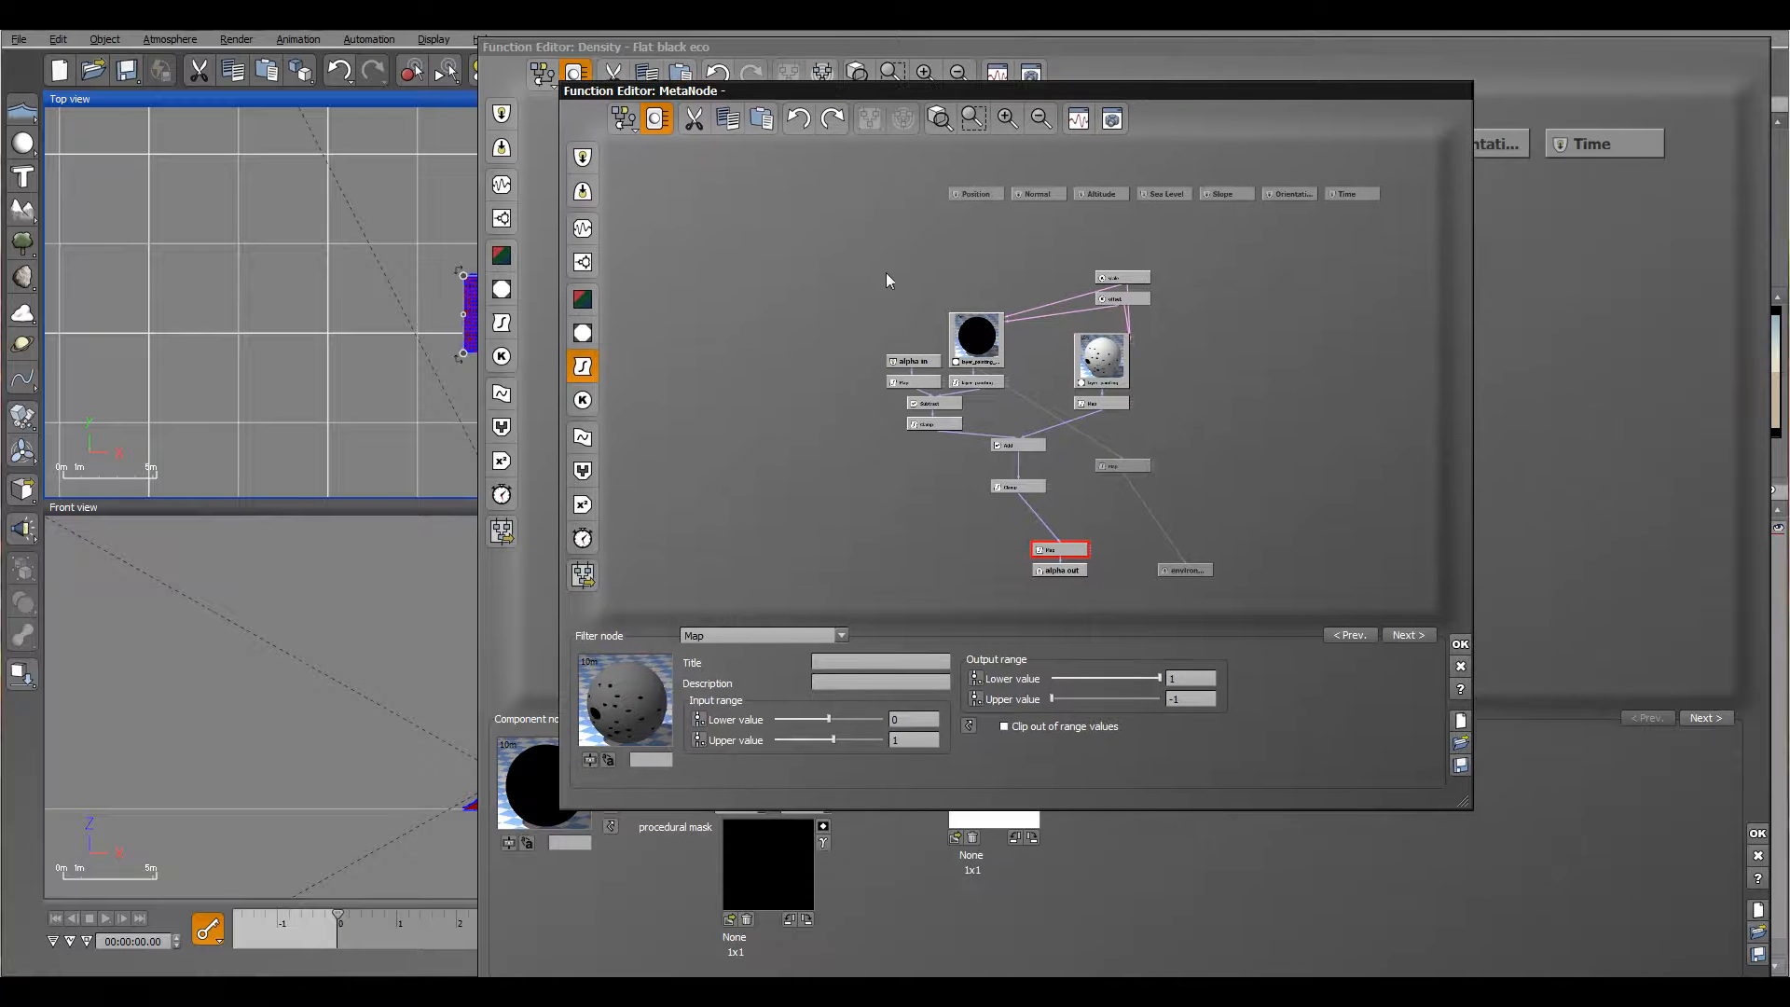
drag(856, 271, 1024, 494)
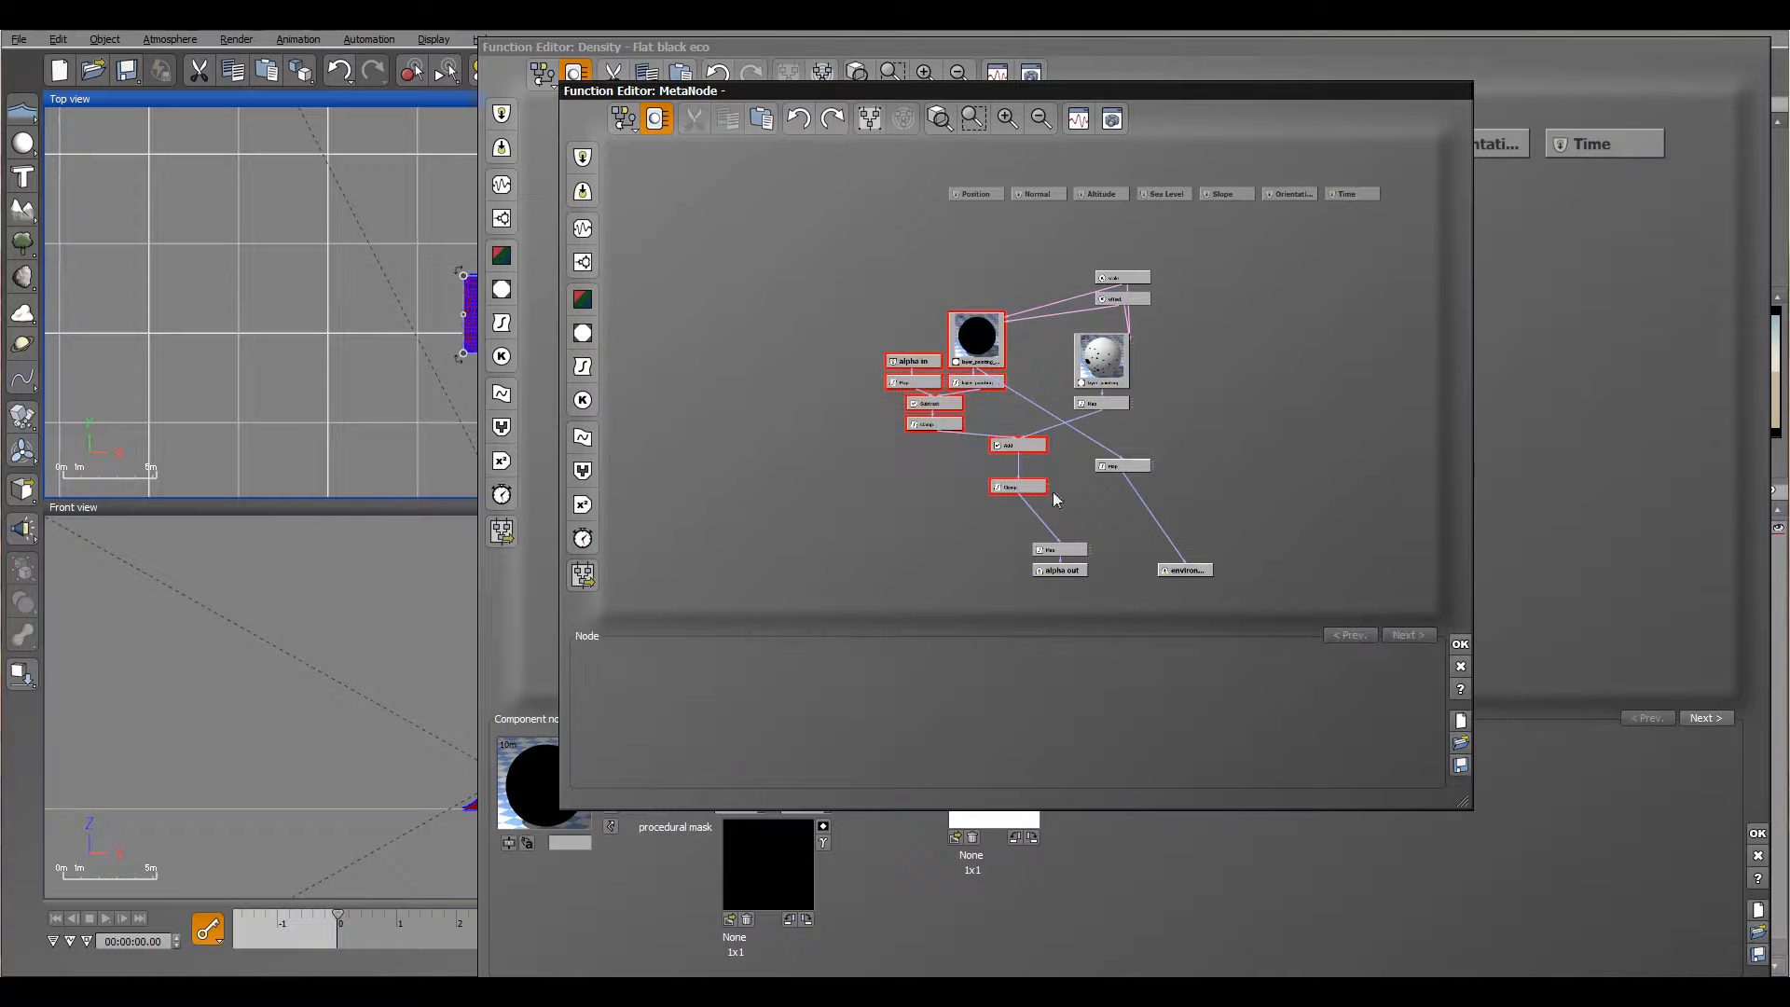
key(Delete)
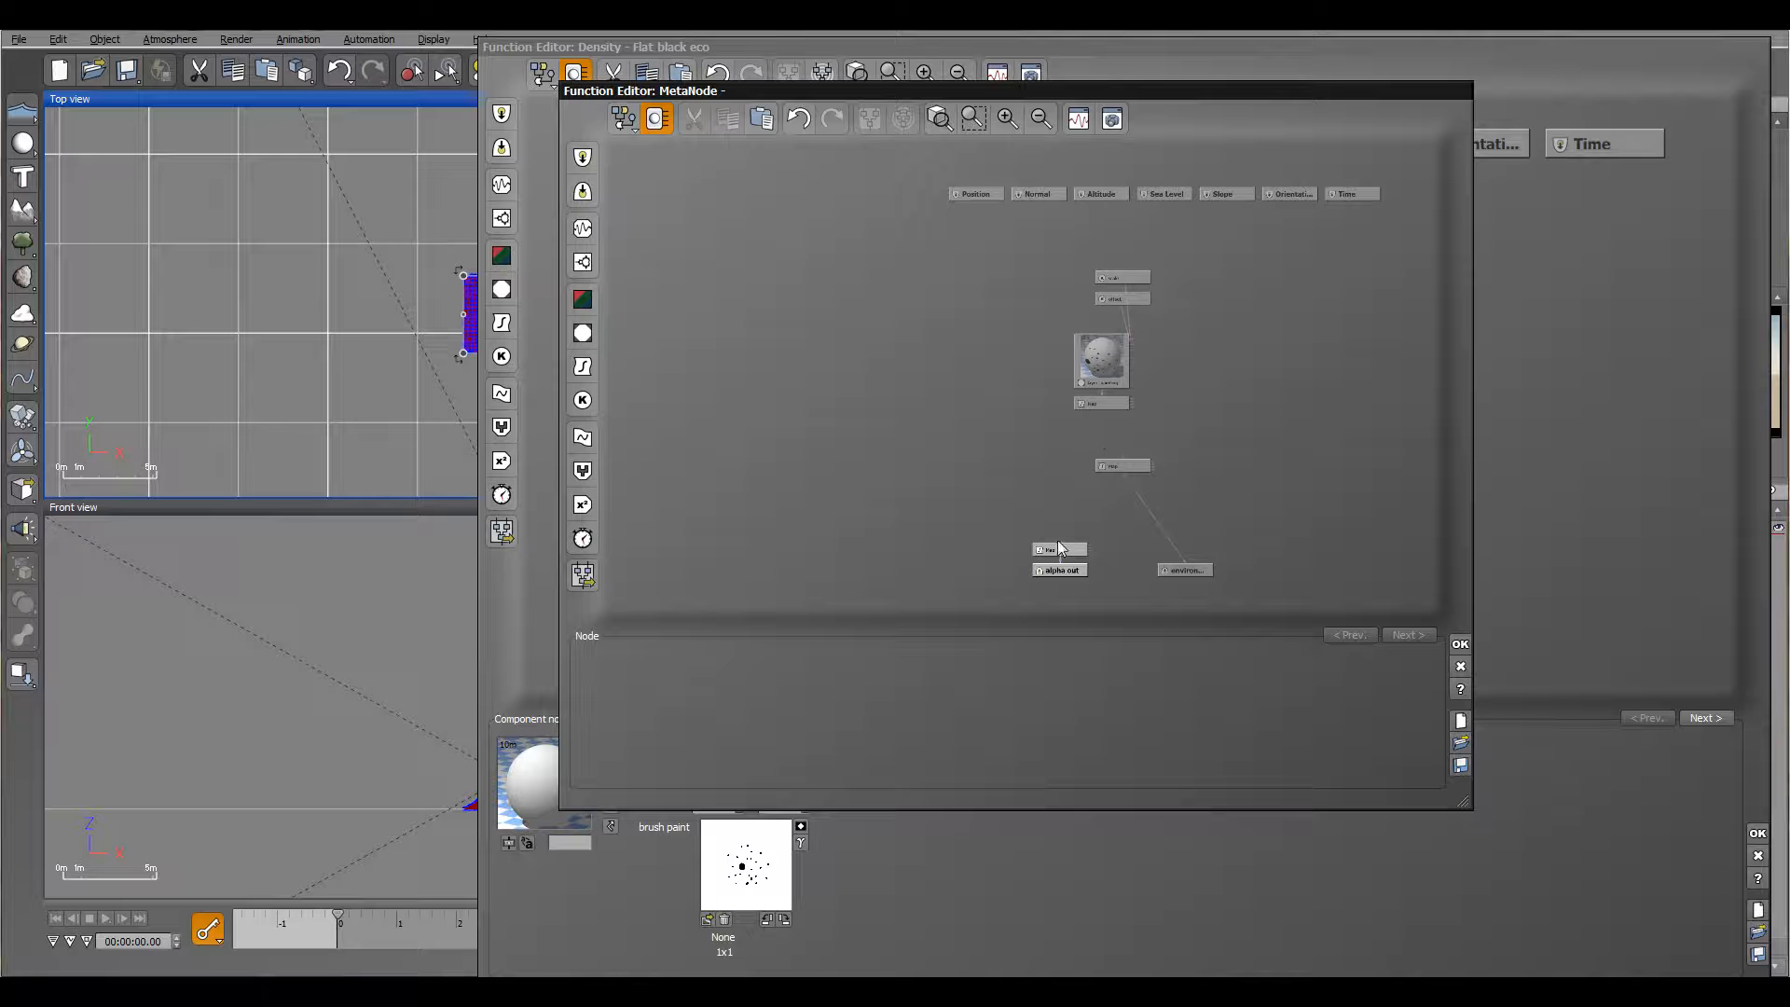
drag(1065, 536, 1101, 407)
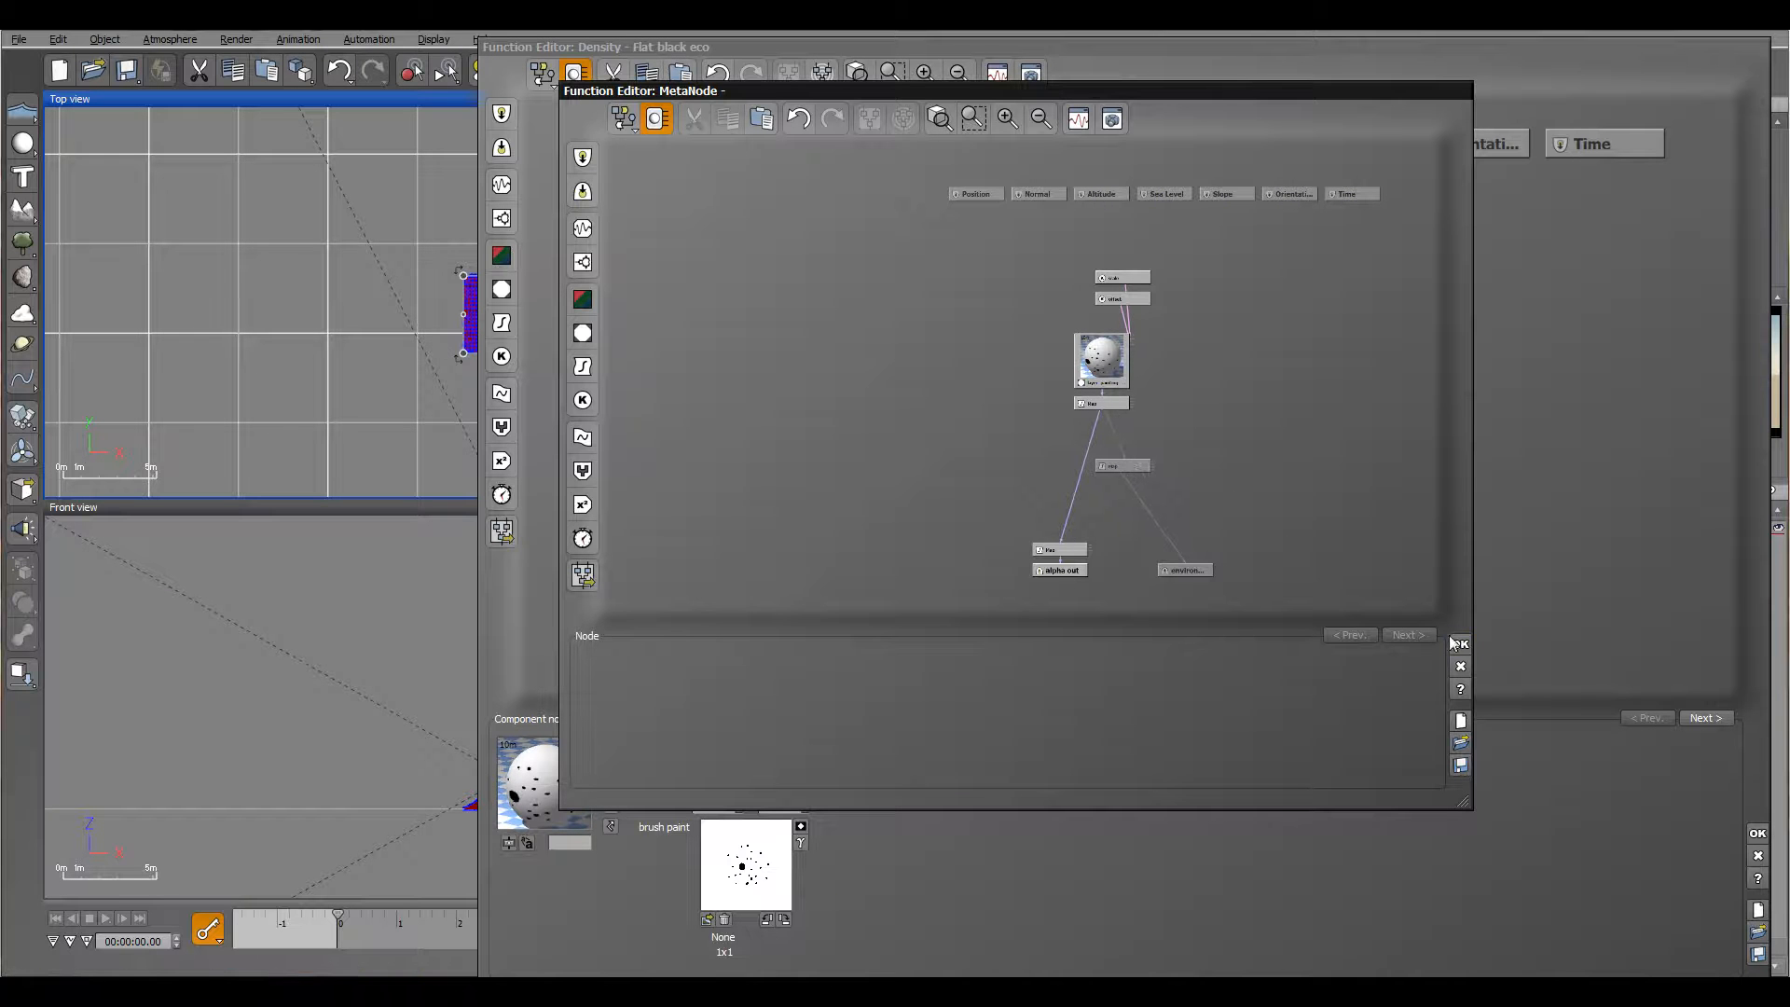
Step: Move the offset constant node clear of the projected texture map node and accept the metanode graph
drag(1139, 300, 1225, 341)
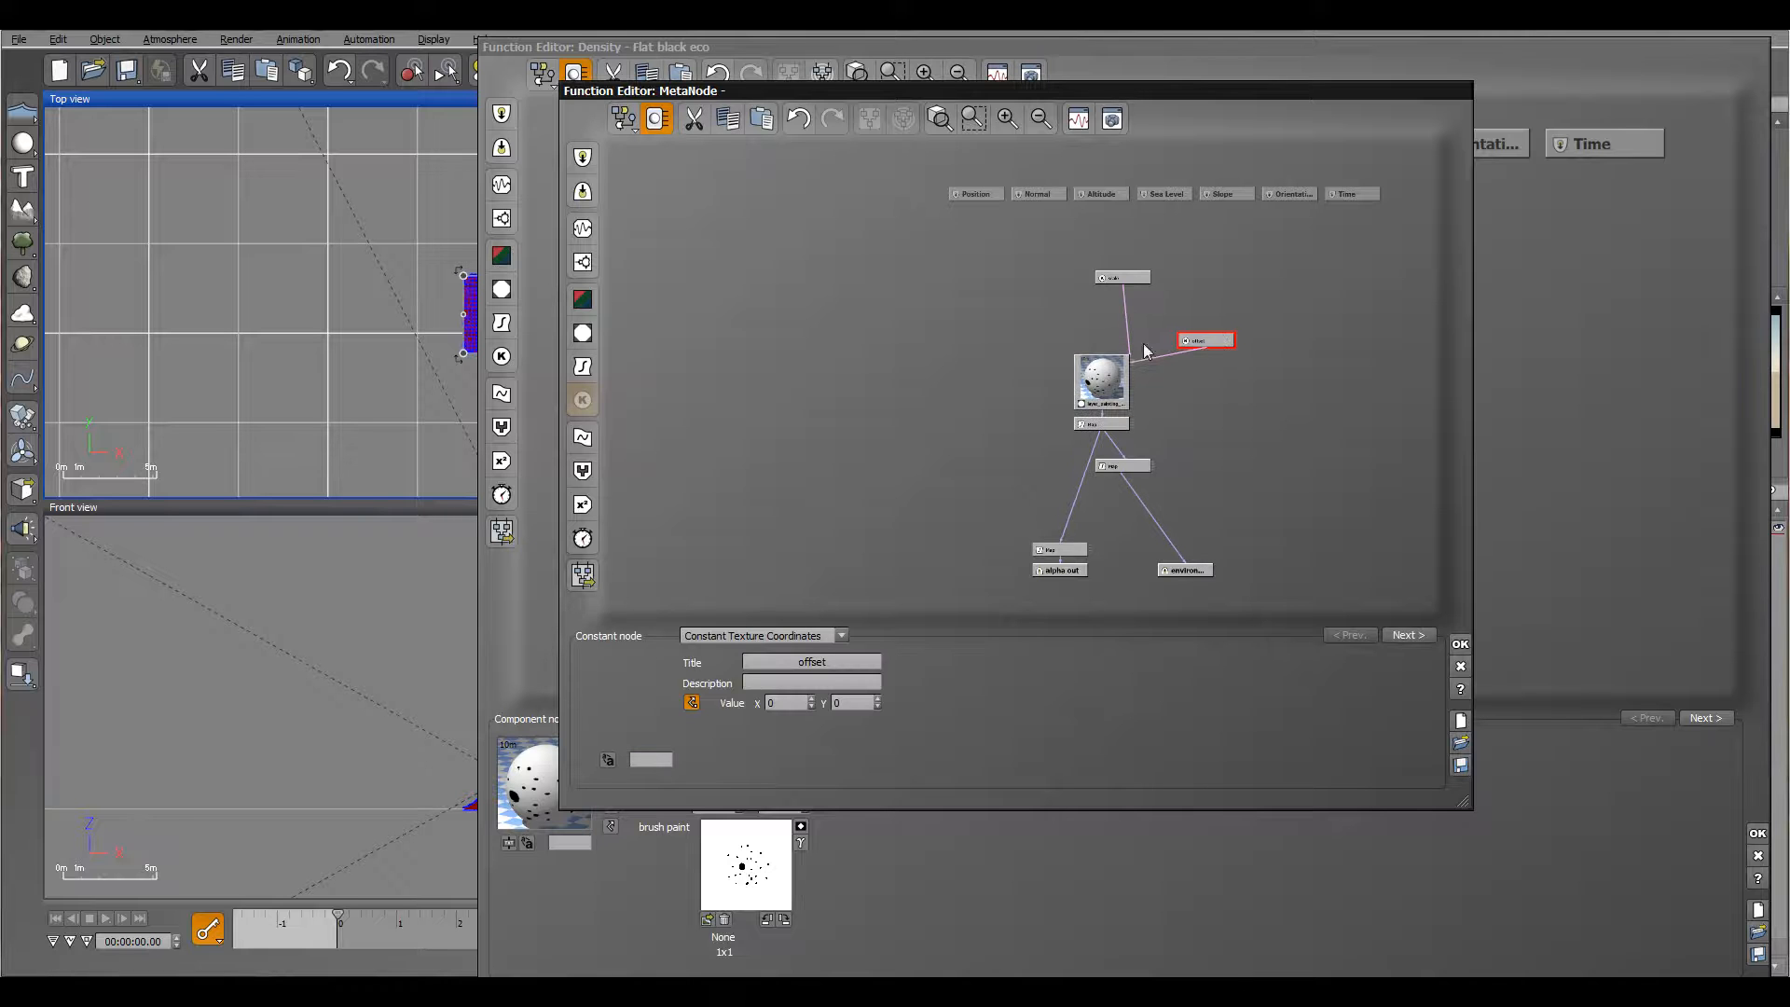
click(1091, 374)
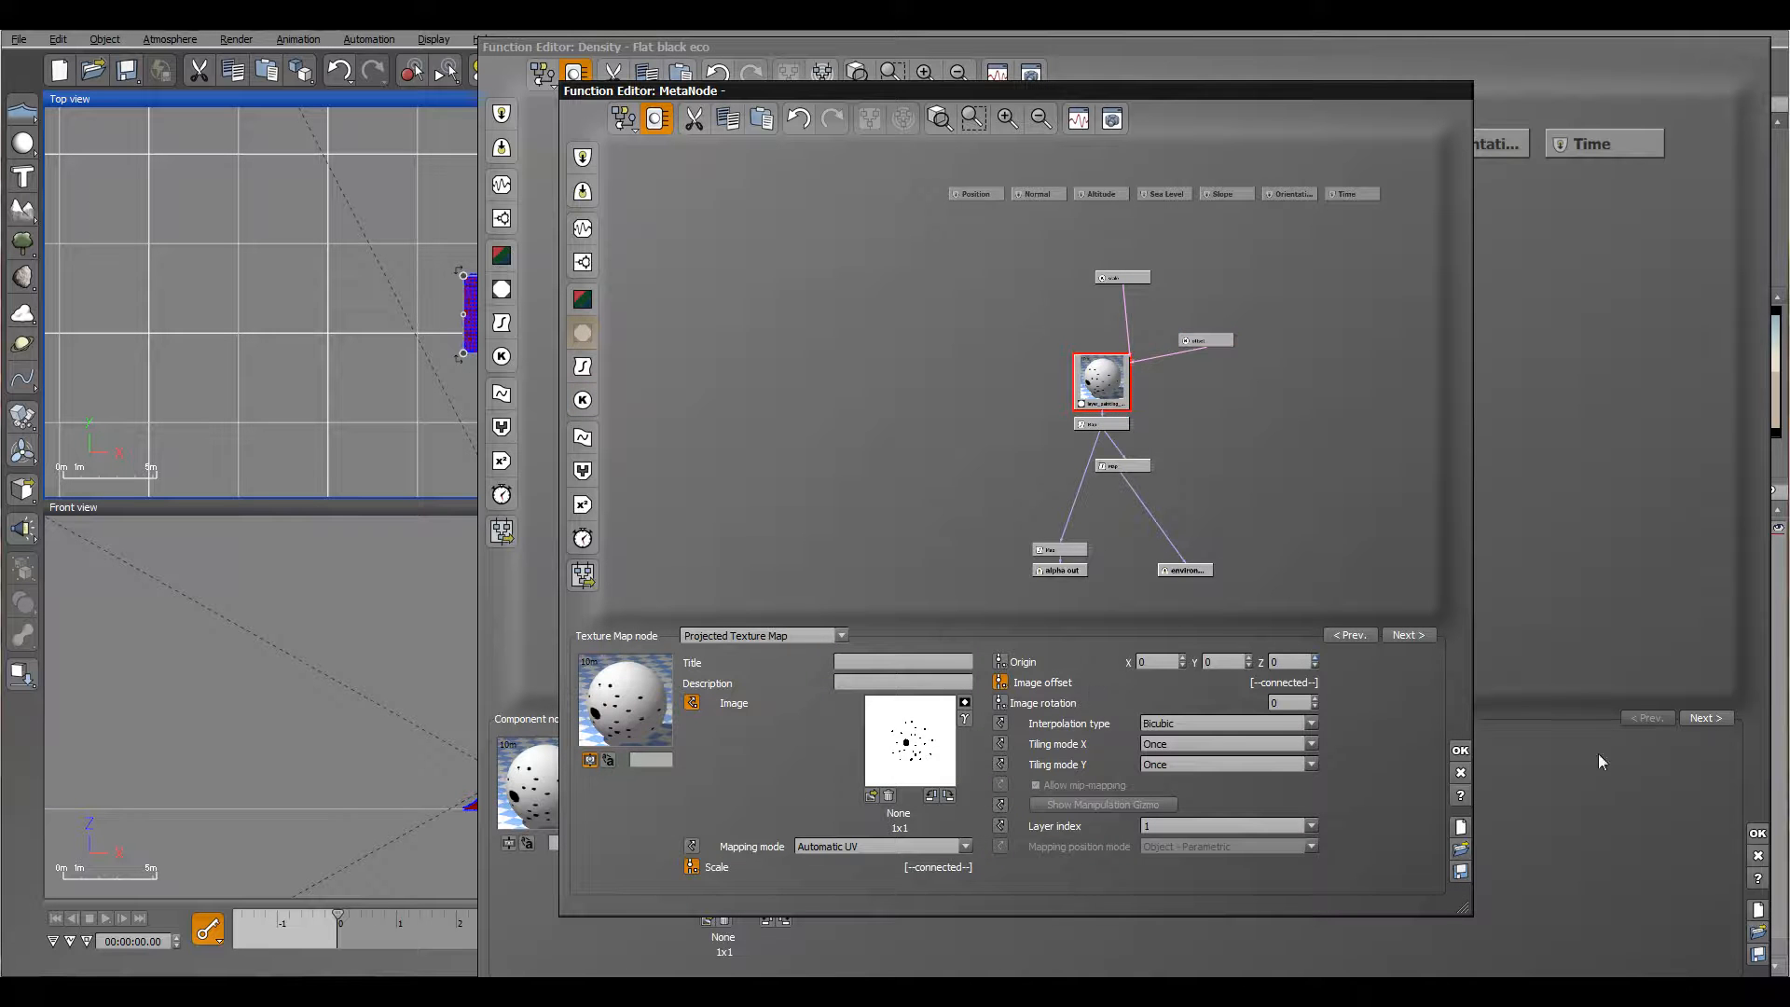
click(1461, 750)
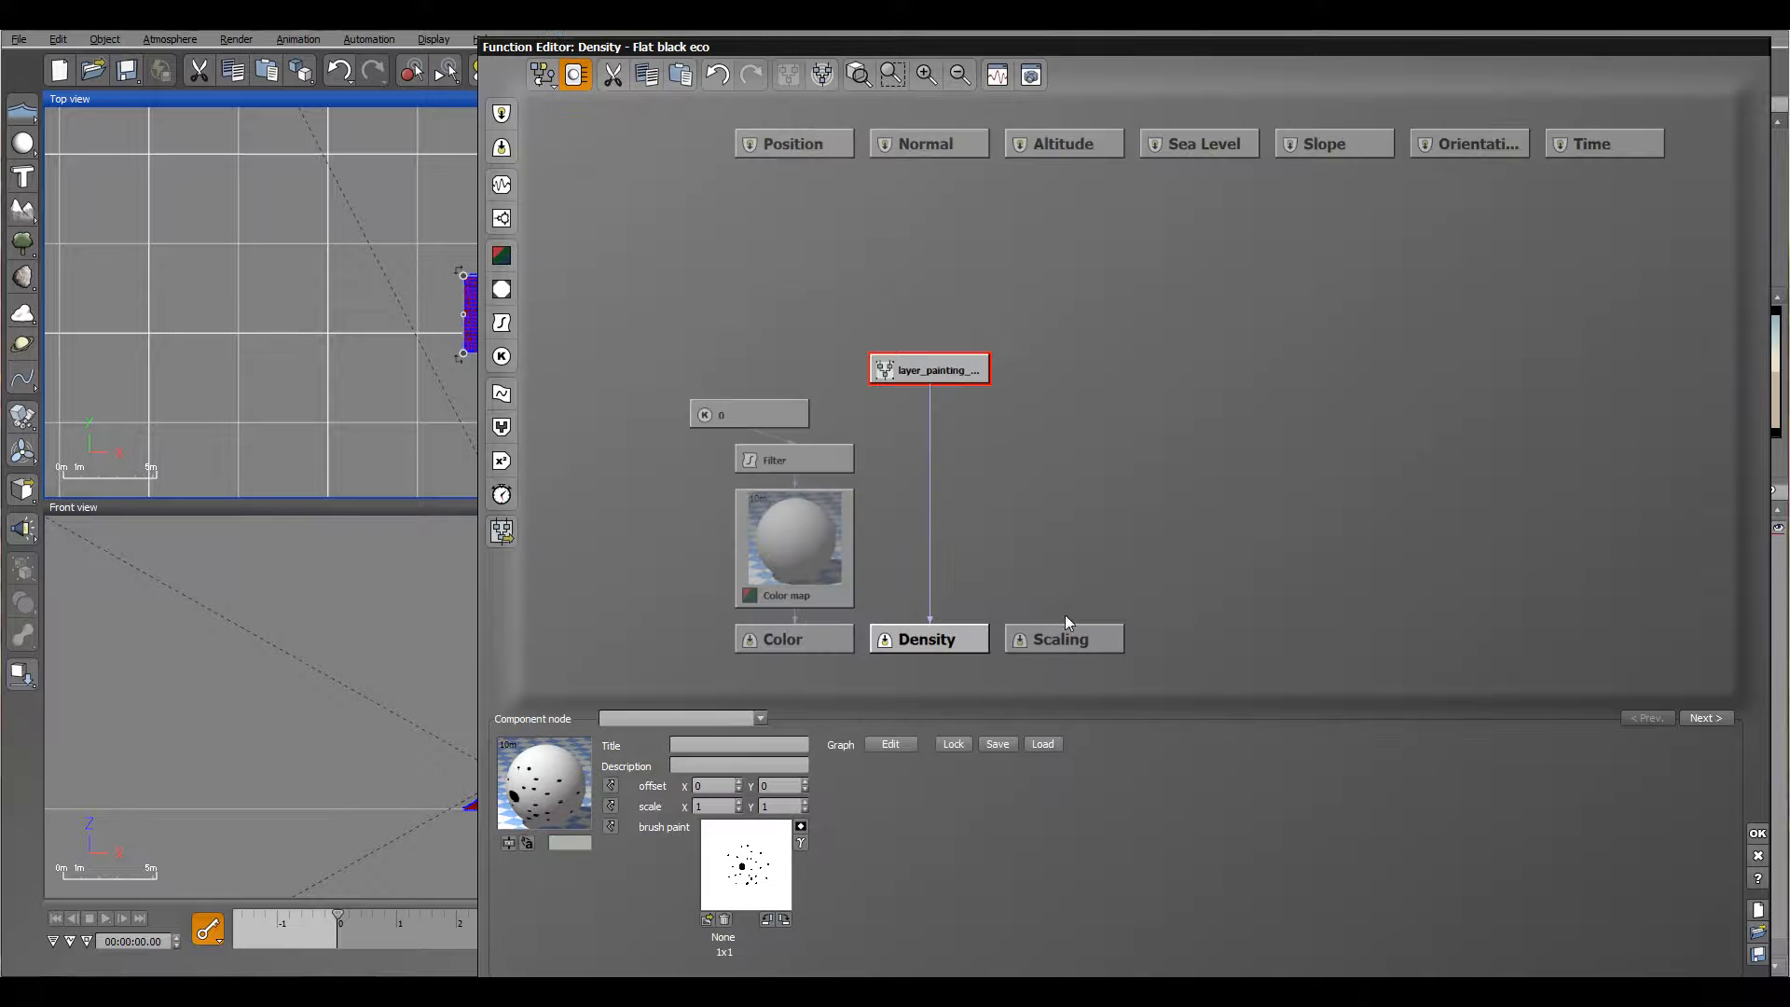
Step: Invert the layer painting node's brush paint map in the density function and repopulate the Flat black eco layer
click(801, 828)
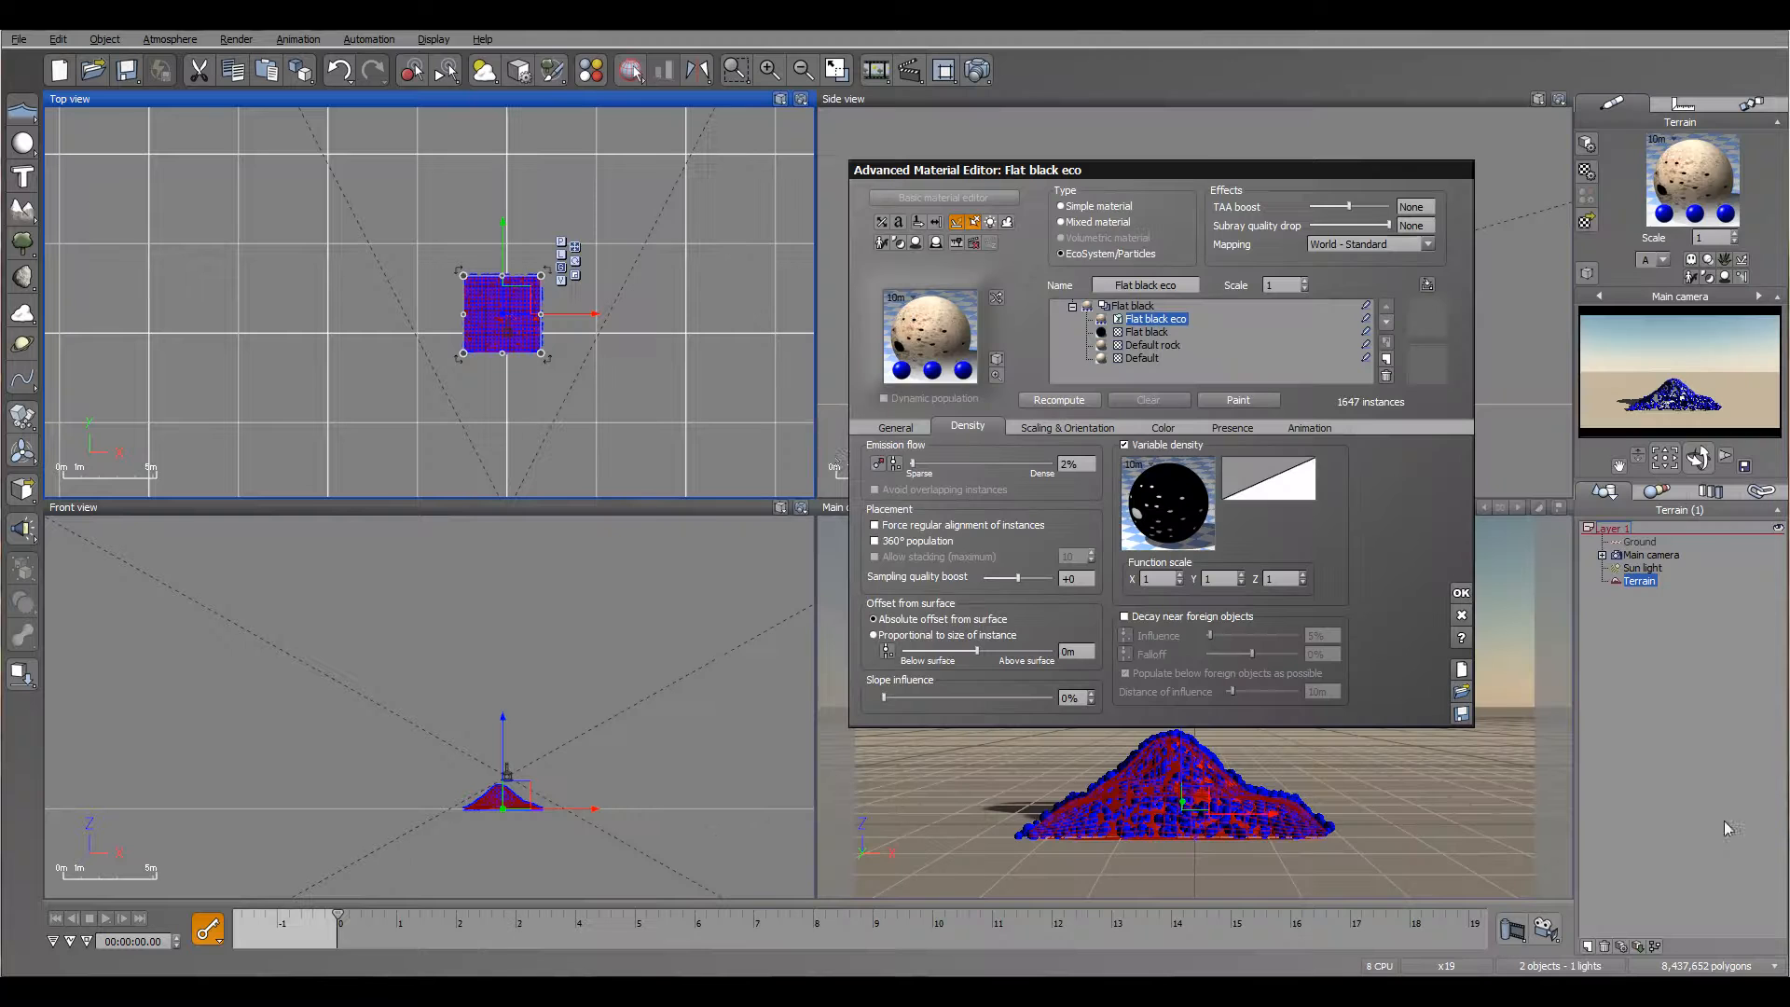
click(1757, 832)
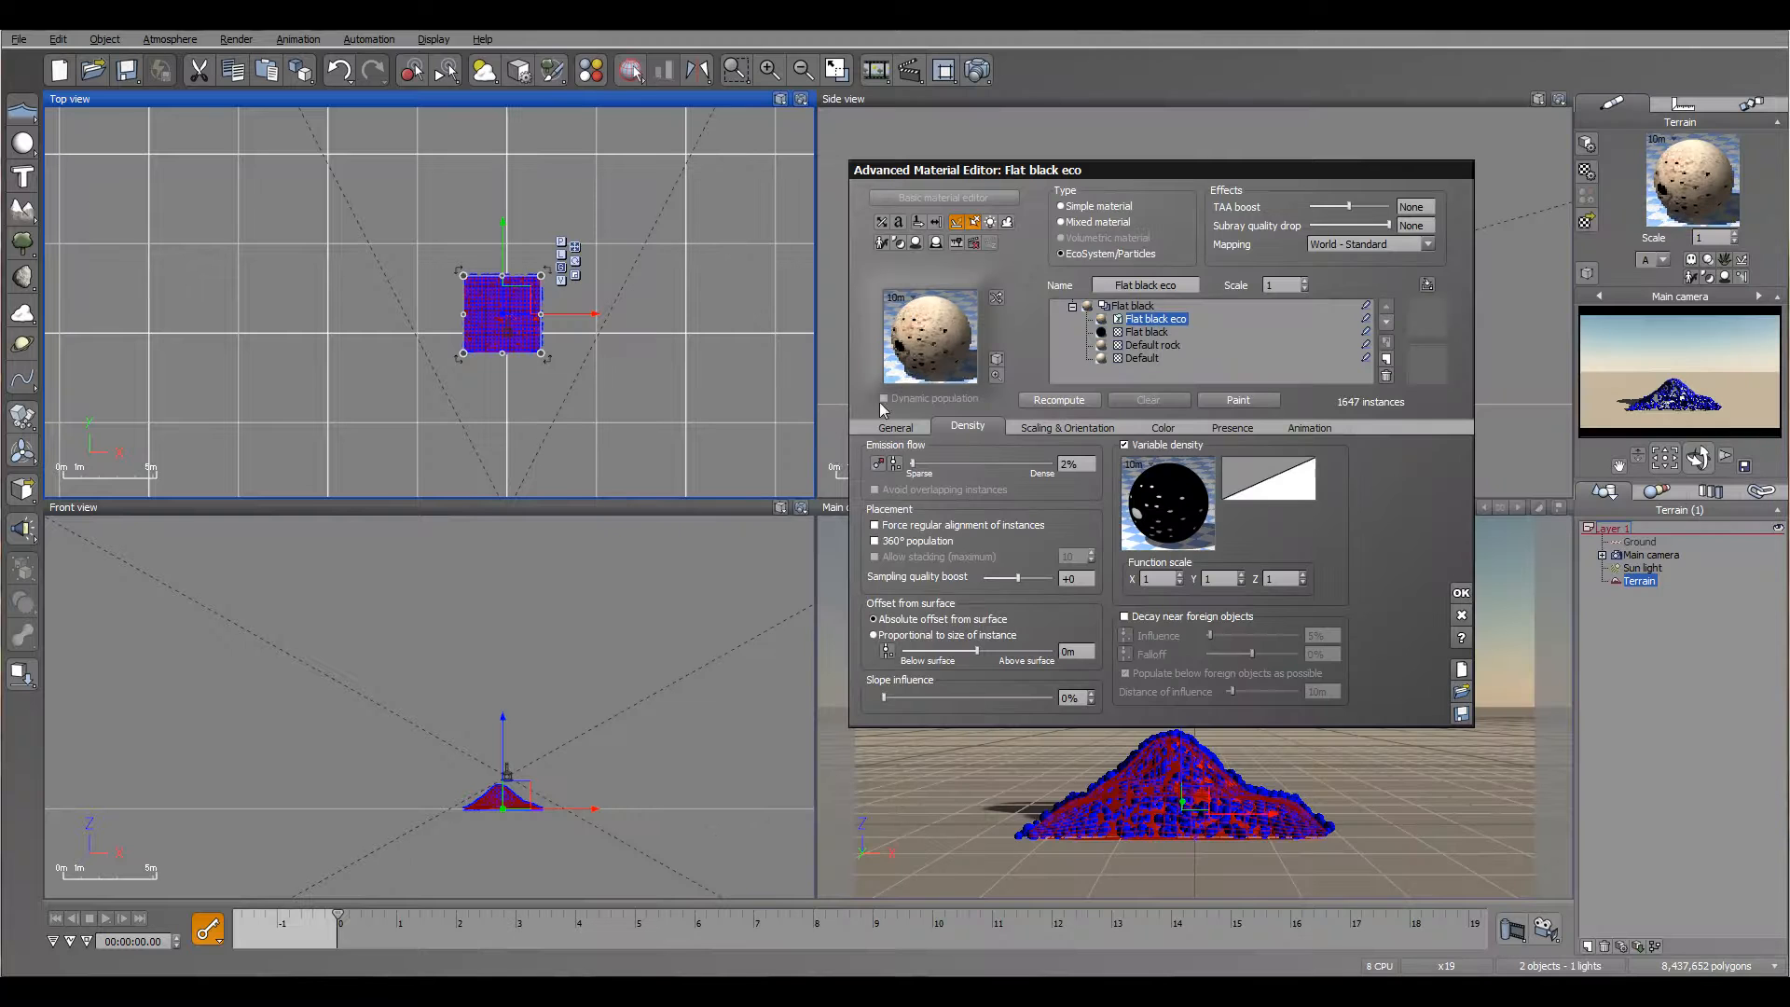
click(1059, 400)
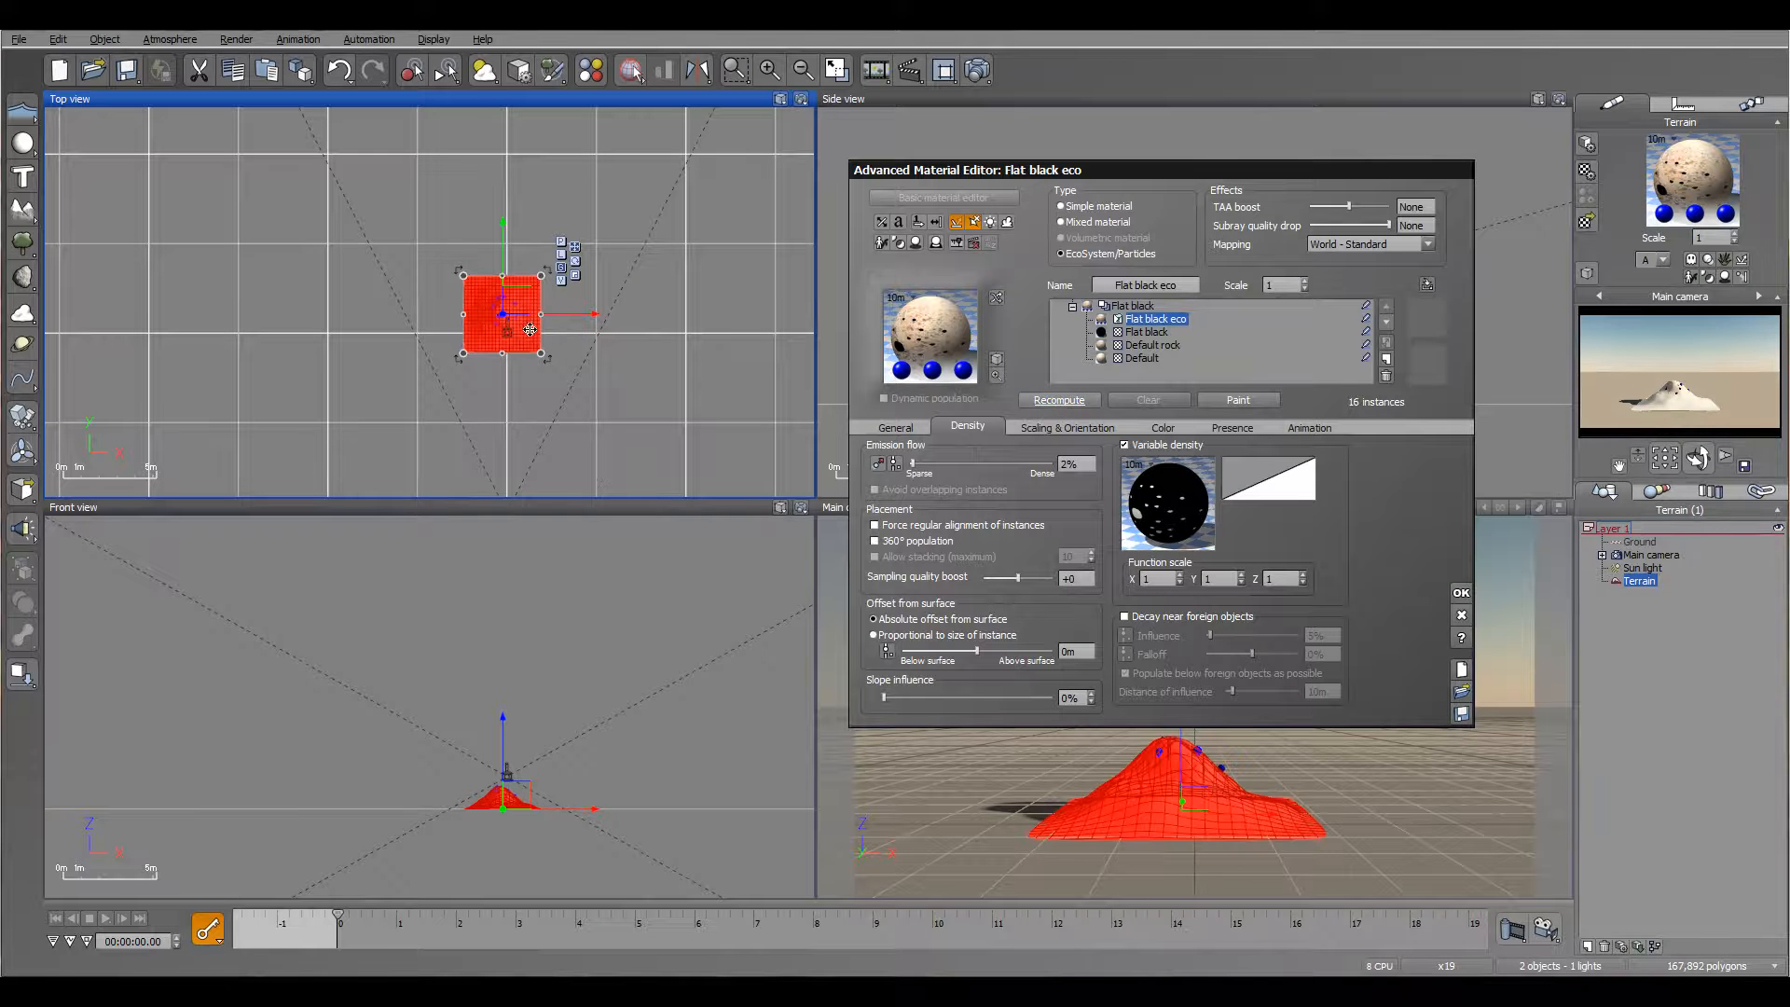
scroll(509, 326, up, 5)
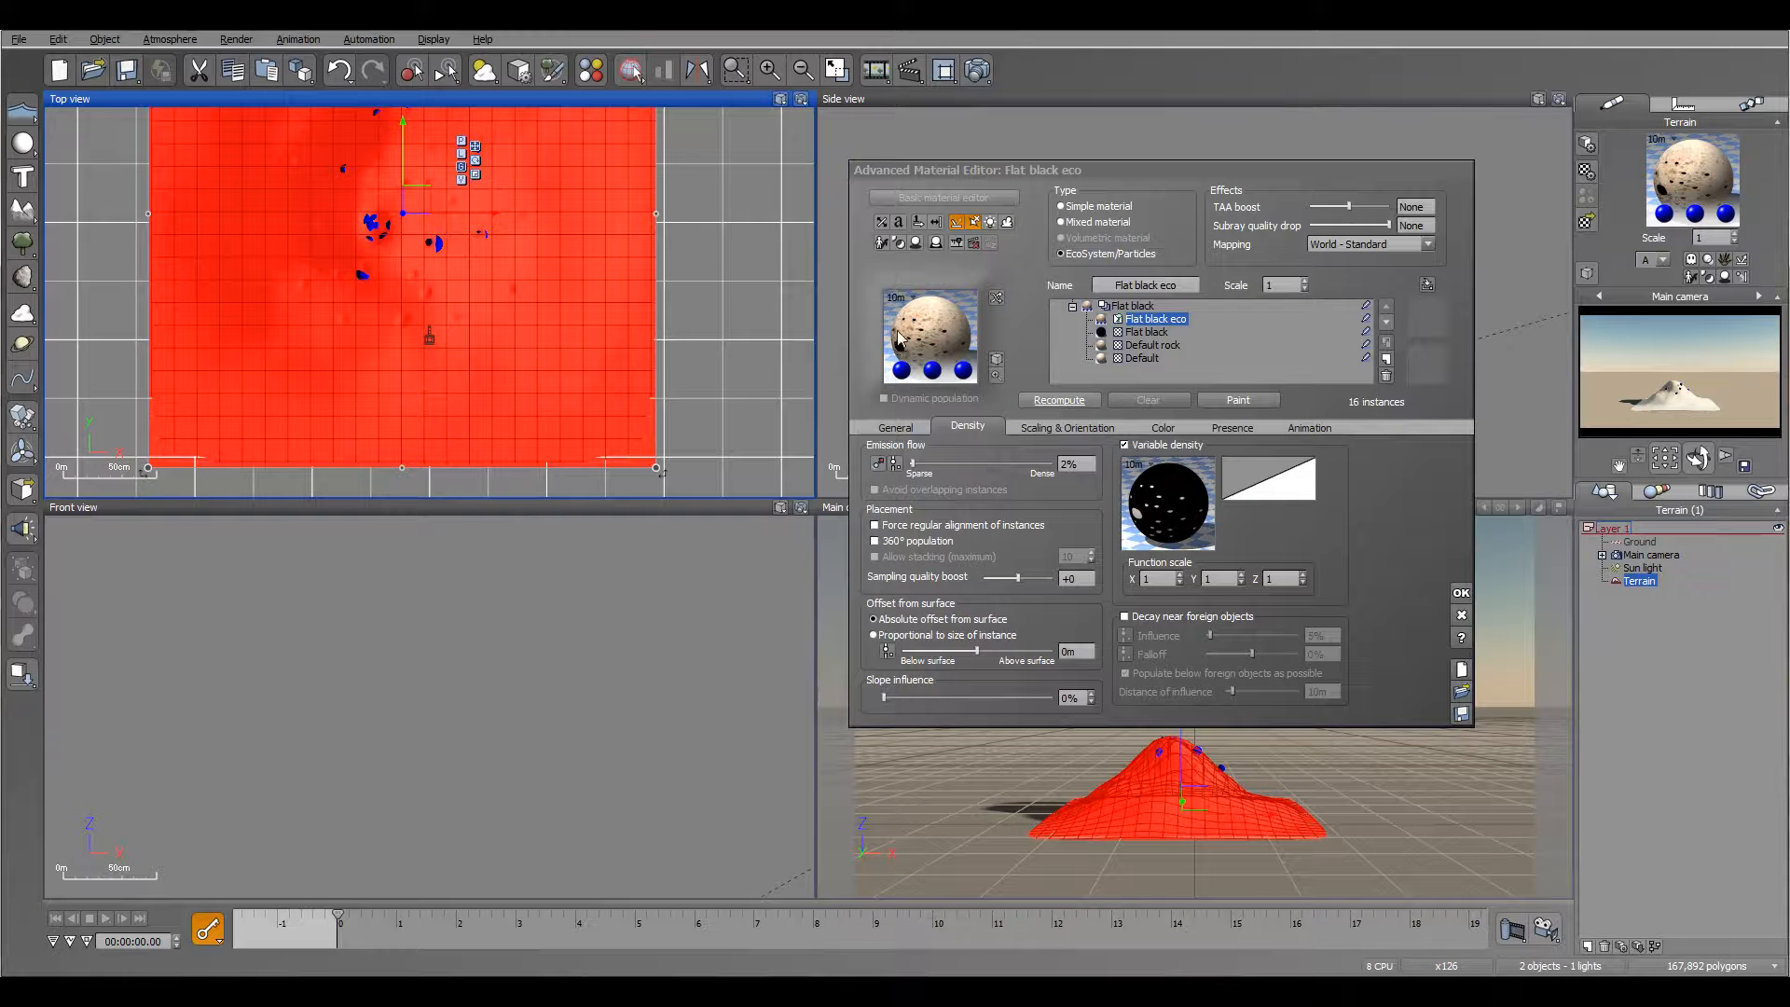
Step: Set the particles' overall scaling to 0.599, repopulate, and preview the emission up to about 0.8 s before returning to the start
click(1054, 426)
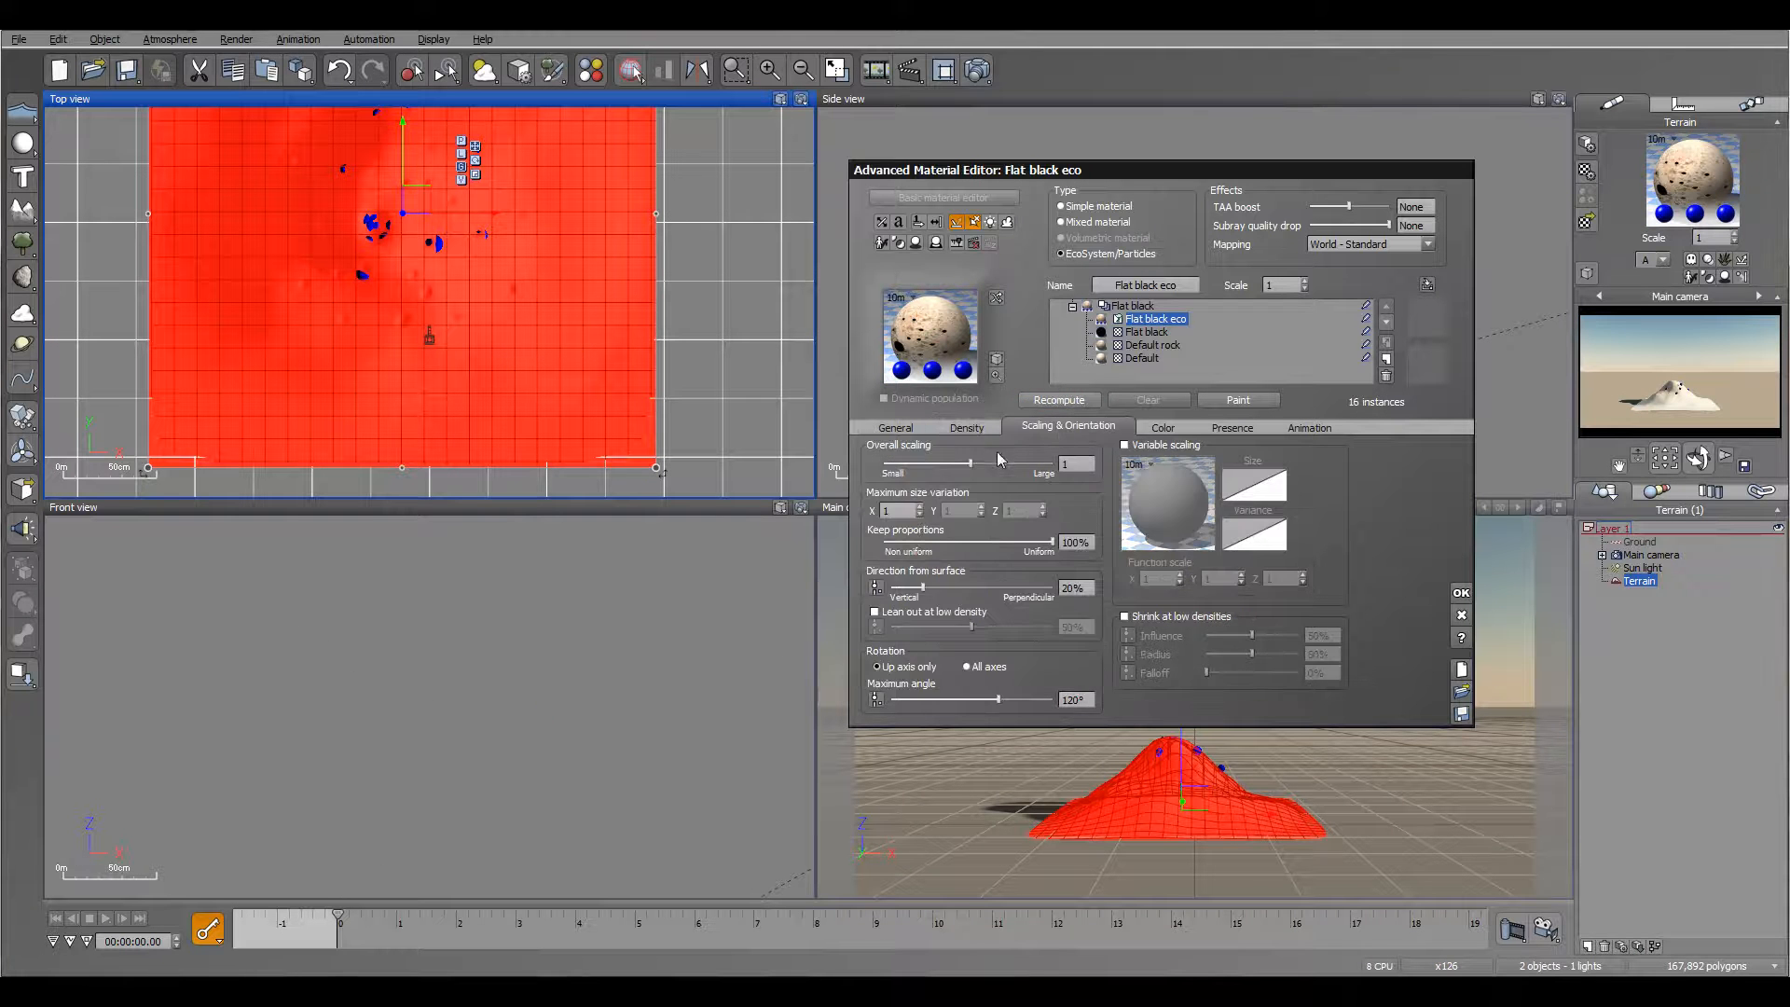
click(1046, 405)
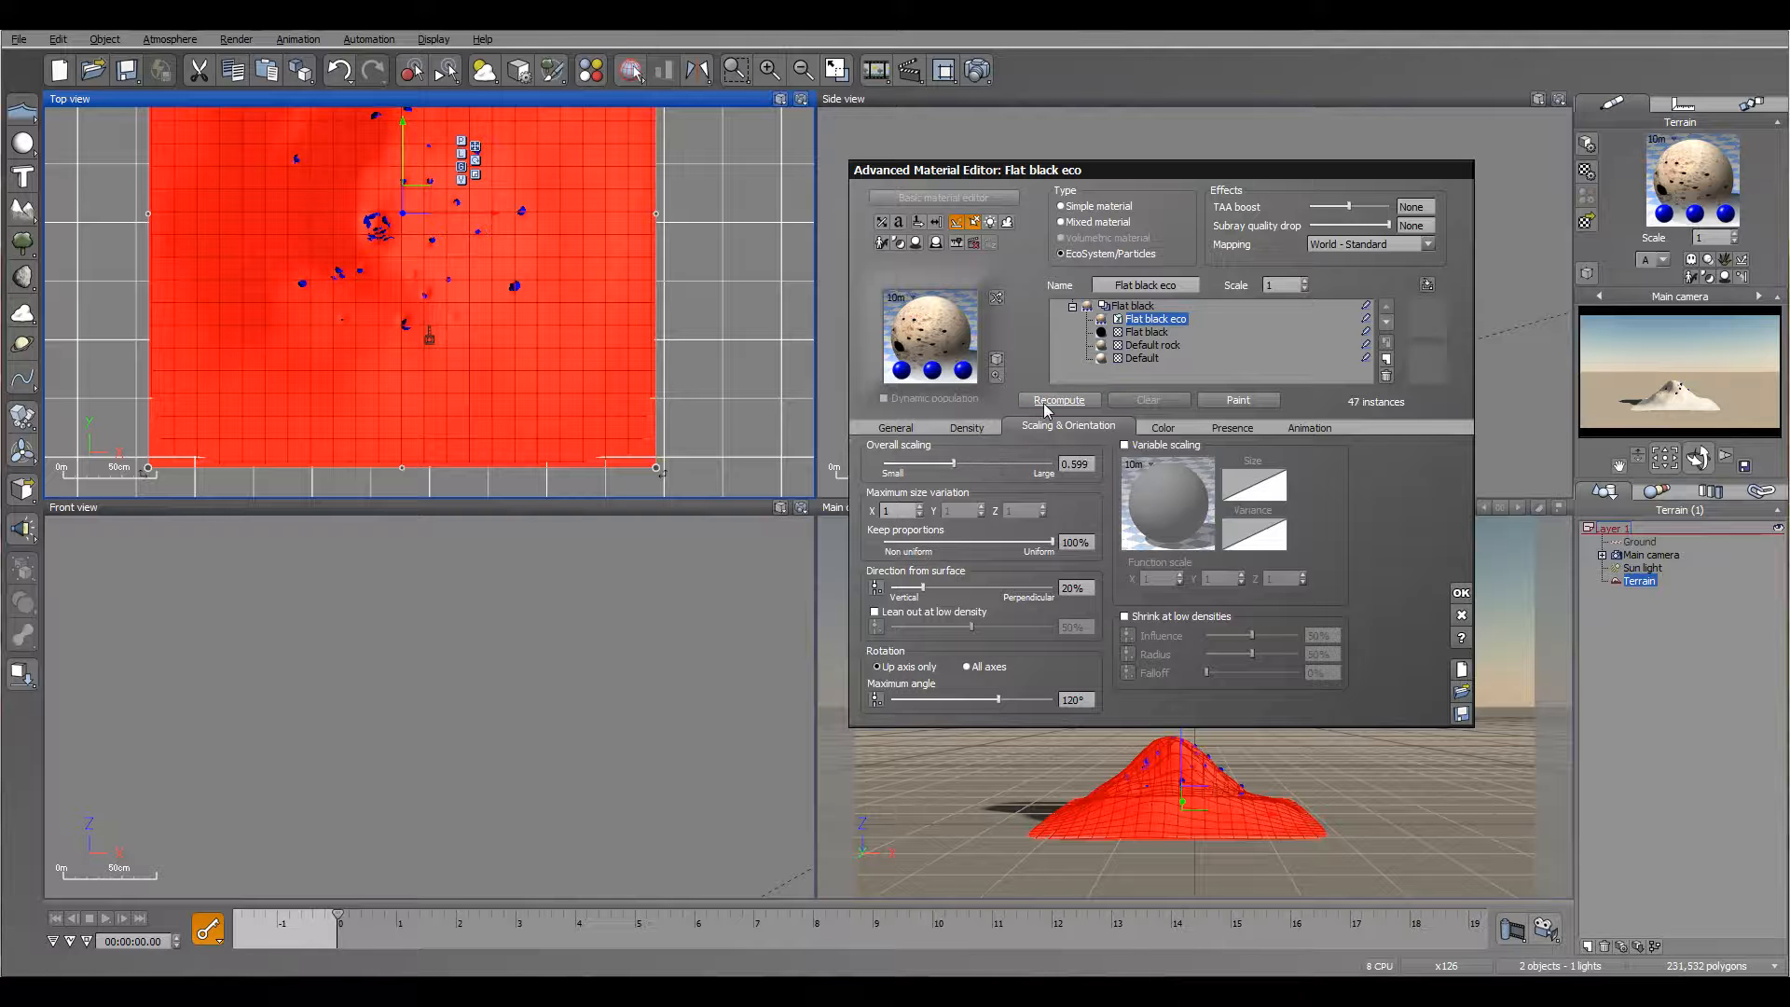
drag(336, 913, 384, 917)
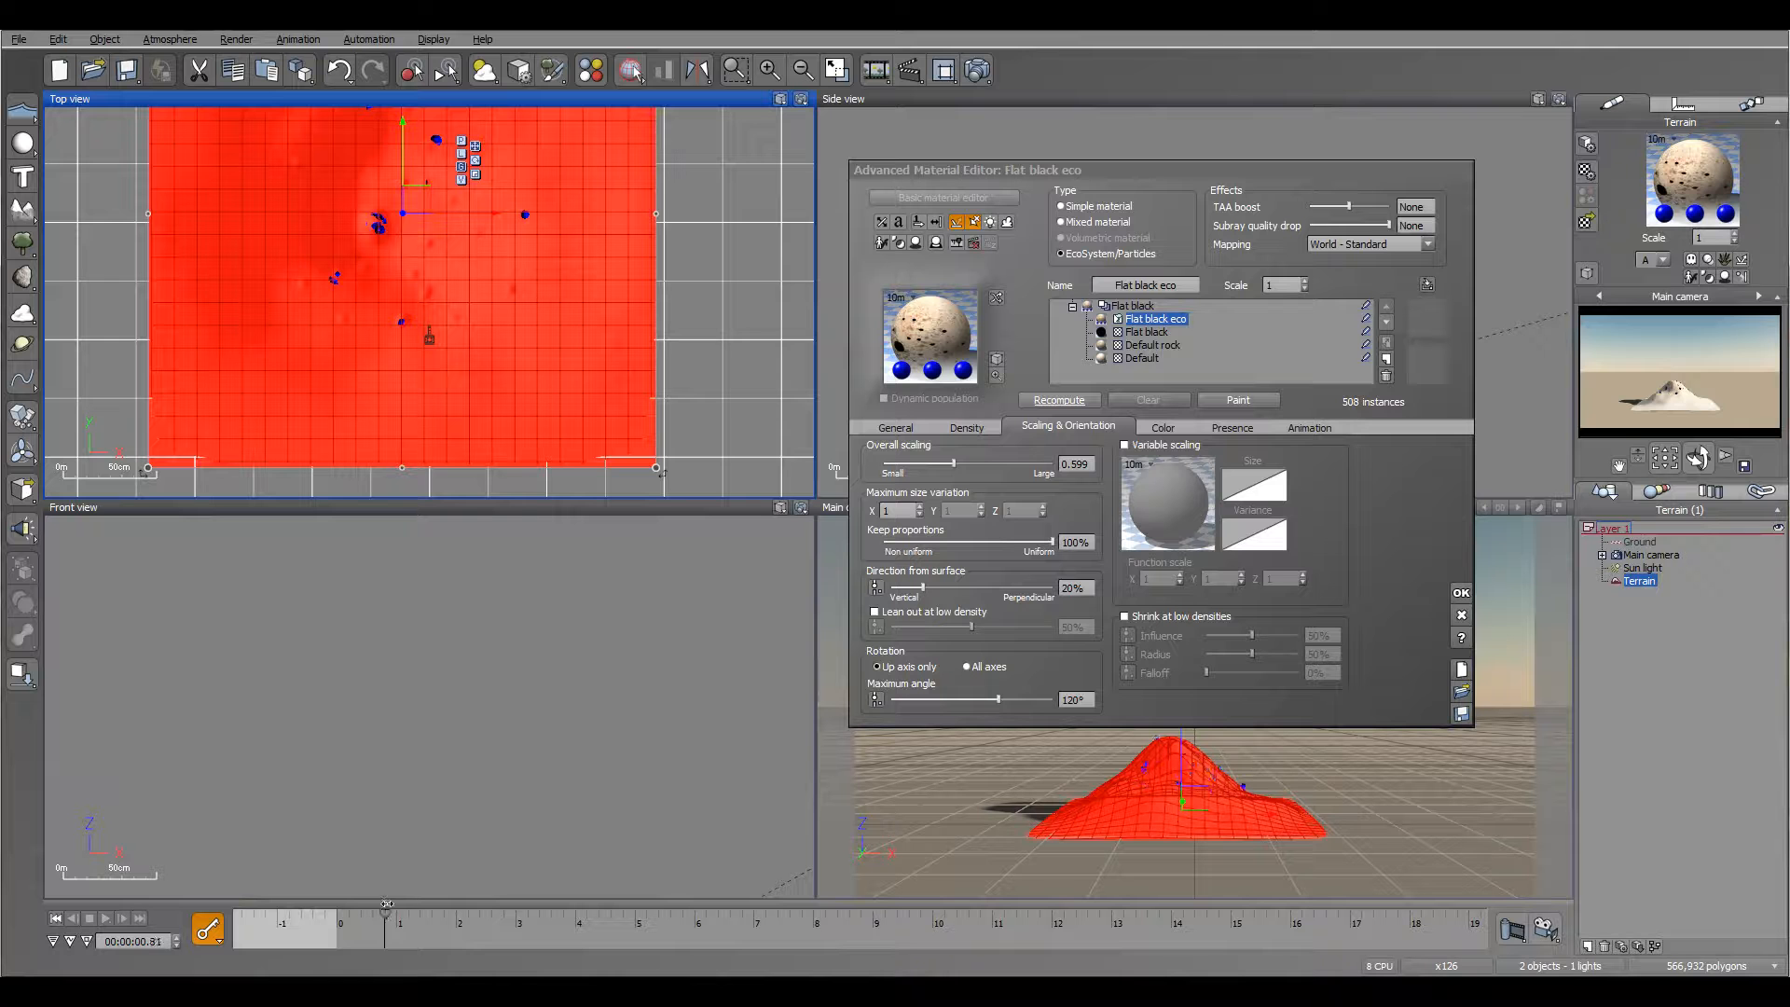
click(56, 918)
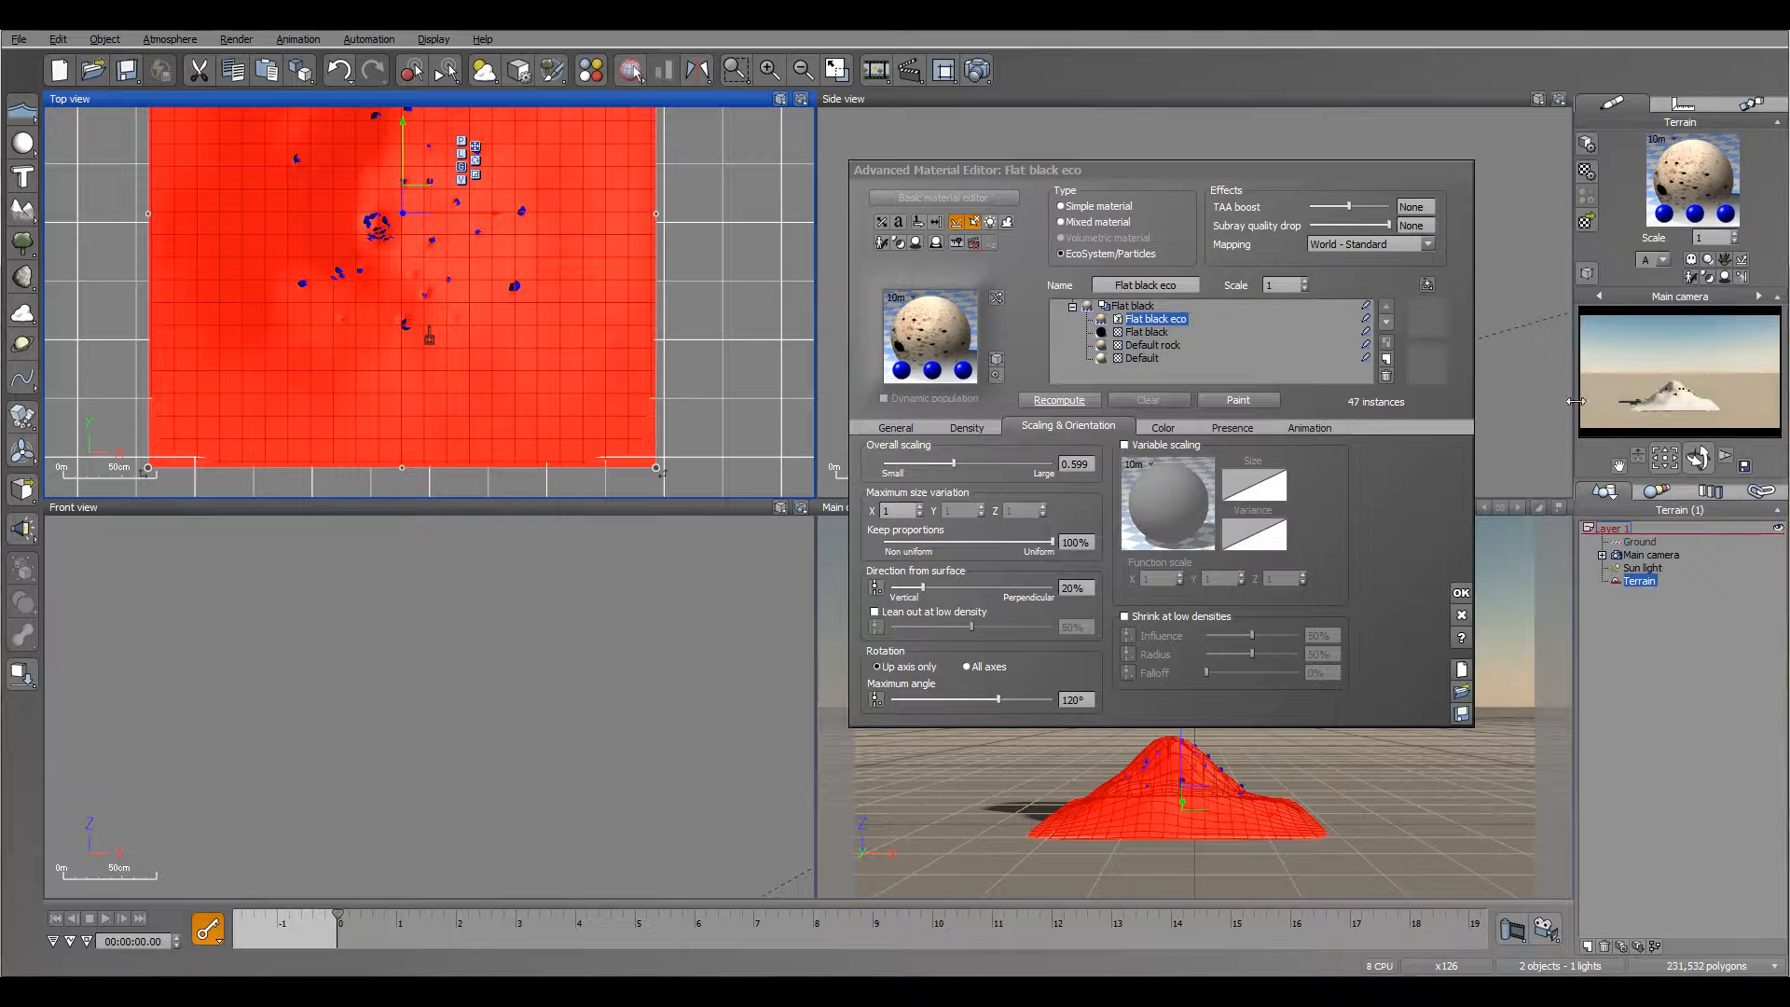
Step: Enable collisions for the Terrain and the Ground objects
right_click(1631, 582)
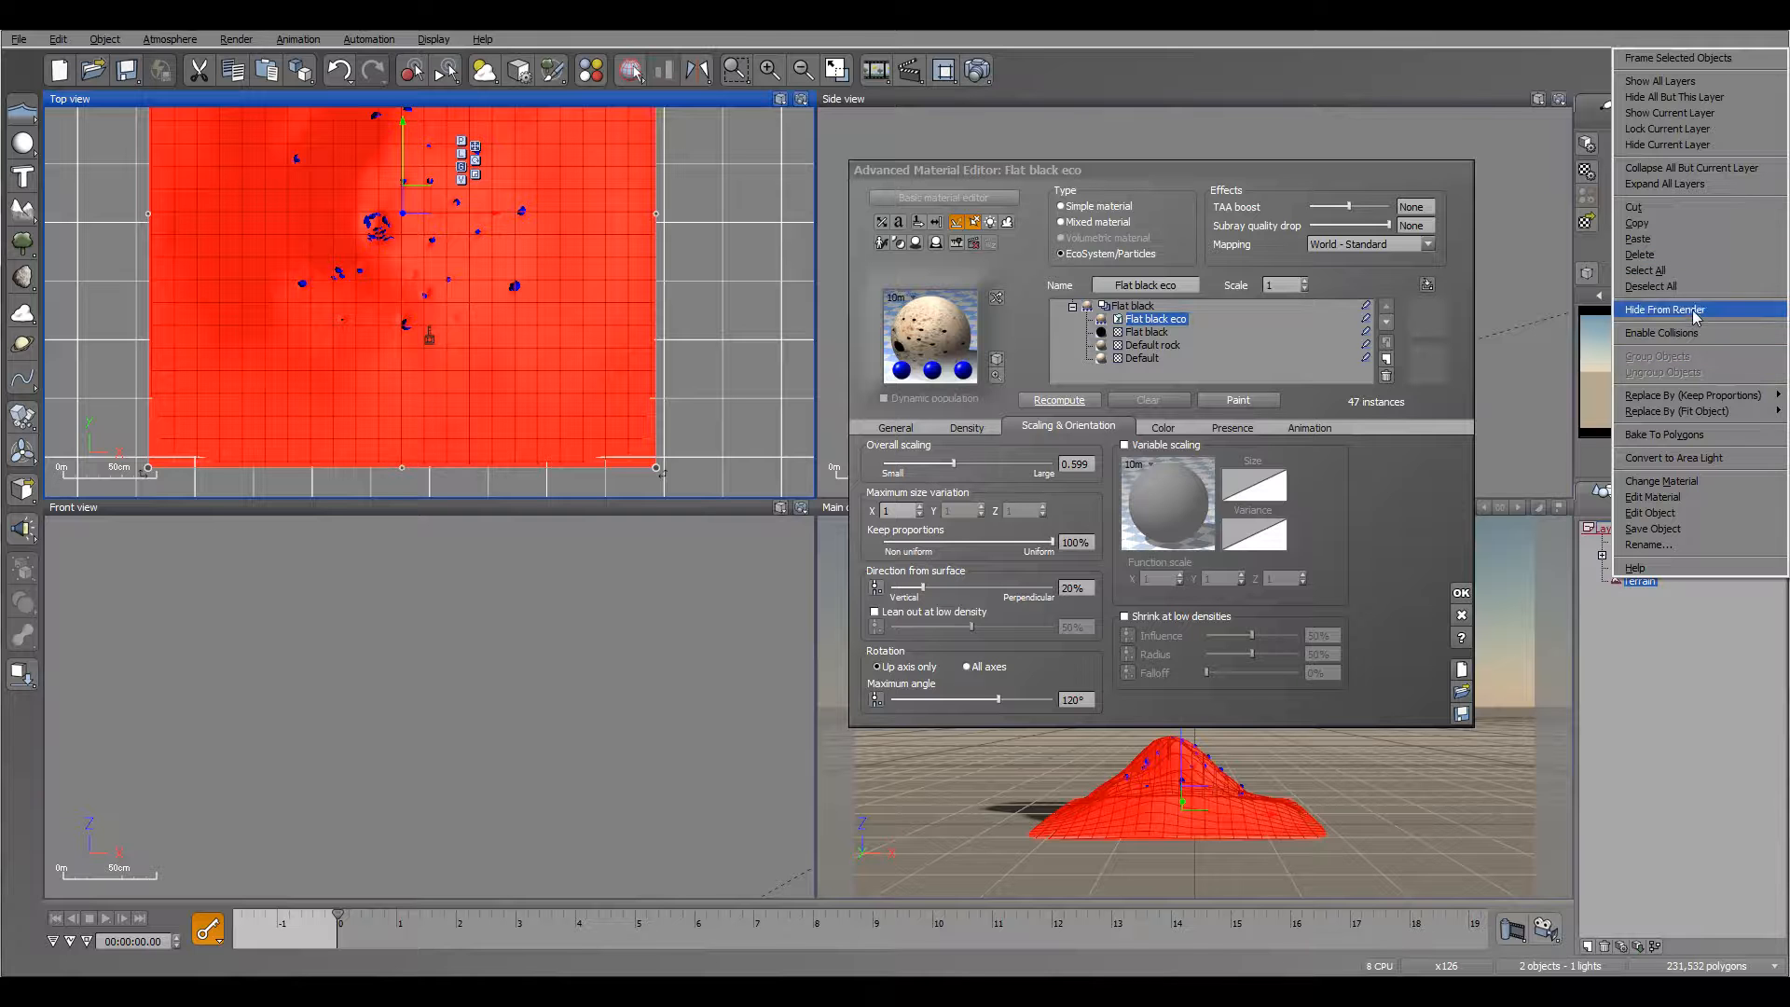
click(1662, 333)
click(1650, 554)
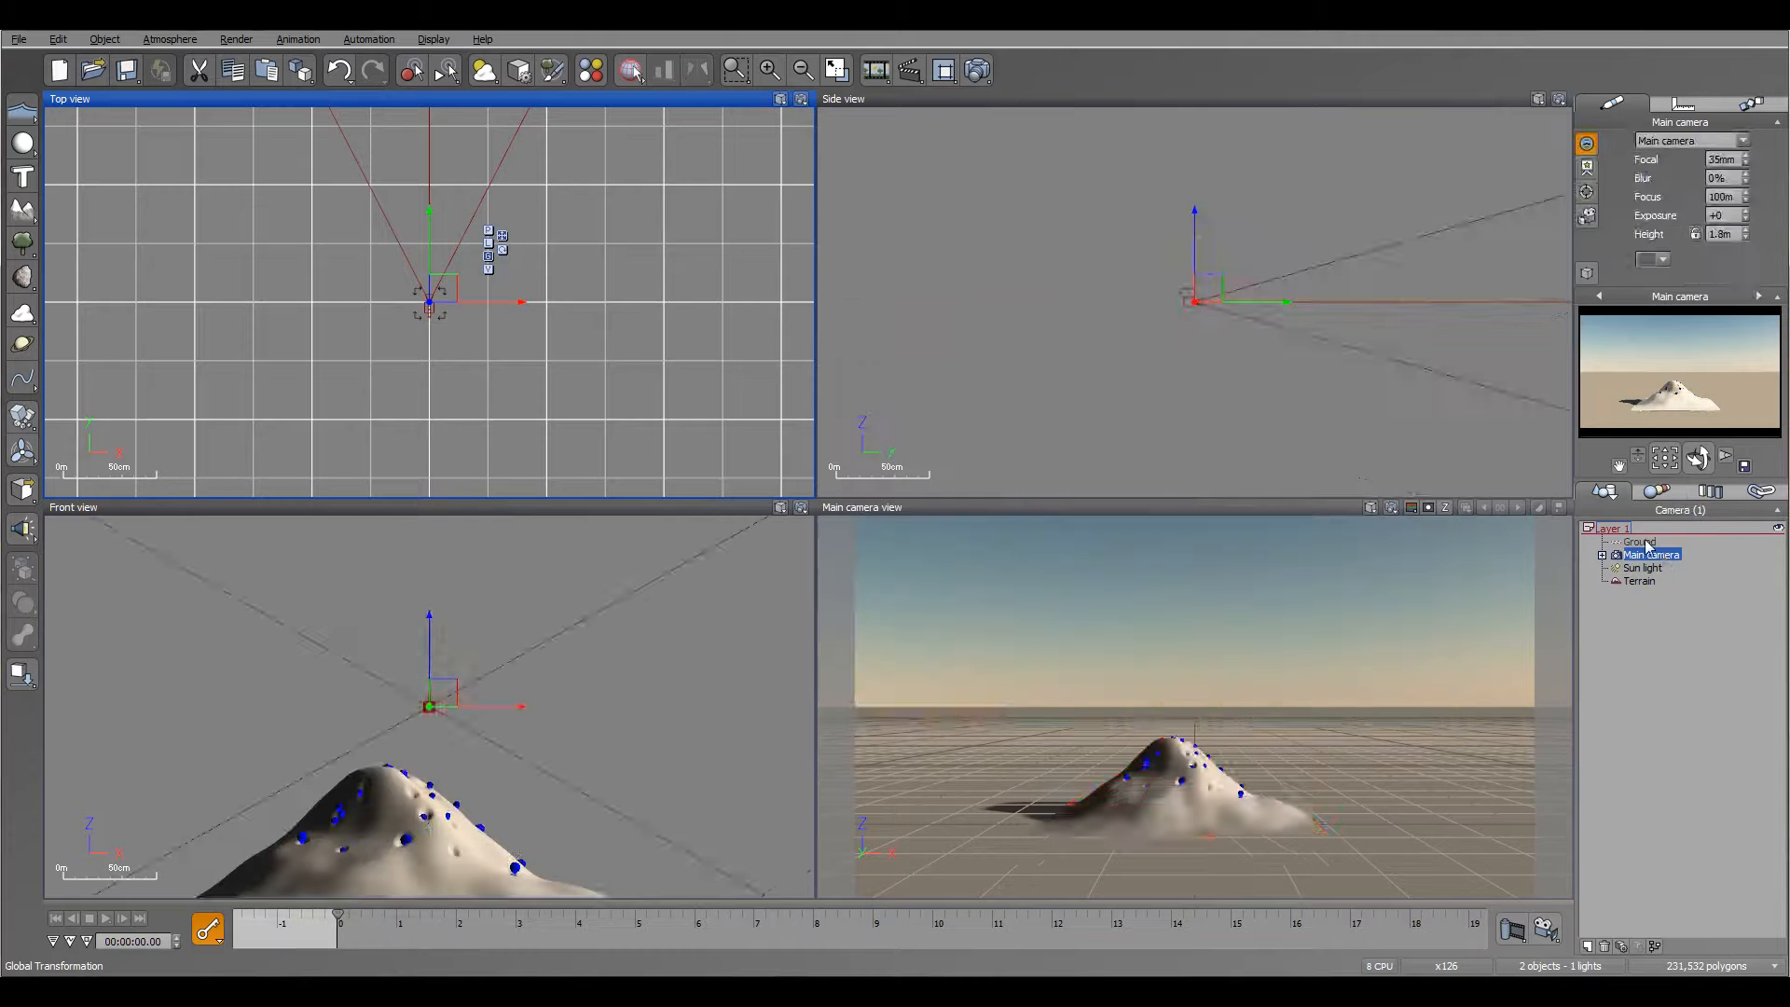
click(1643, 542)
right_click(1643, 543)
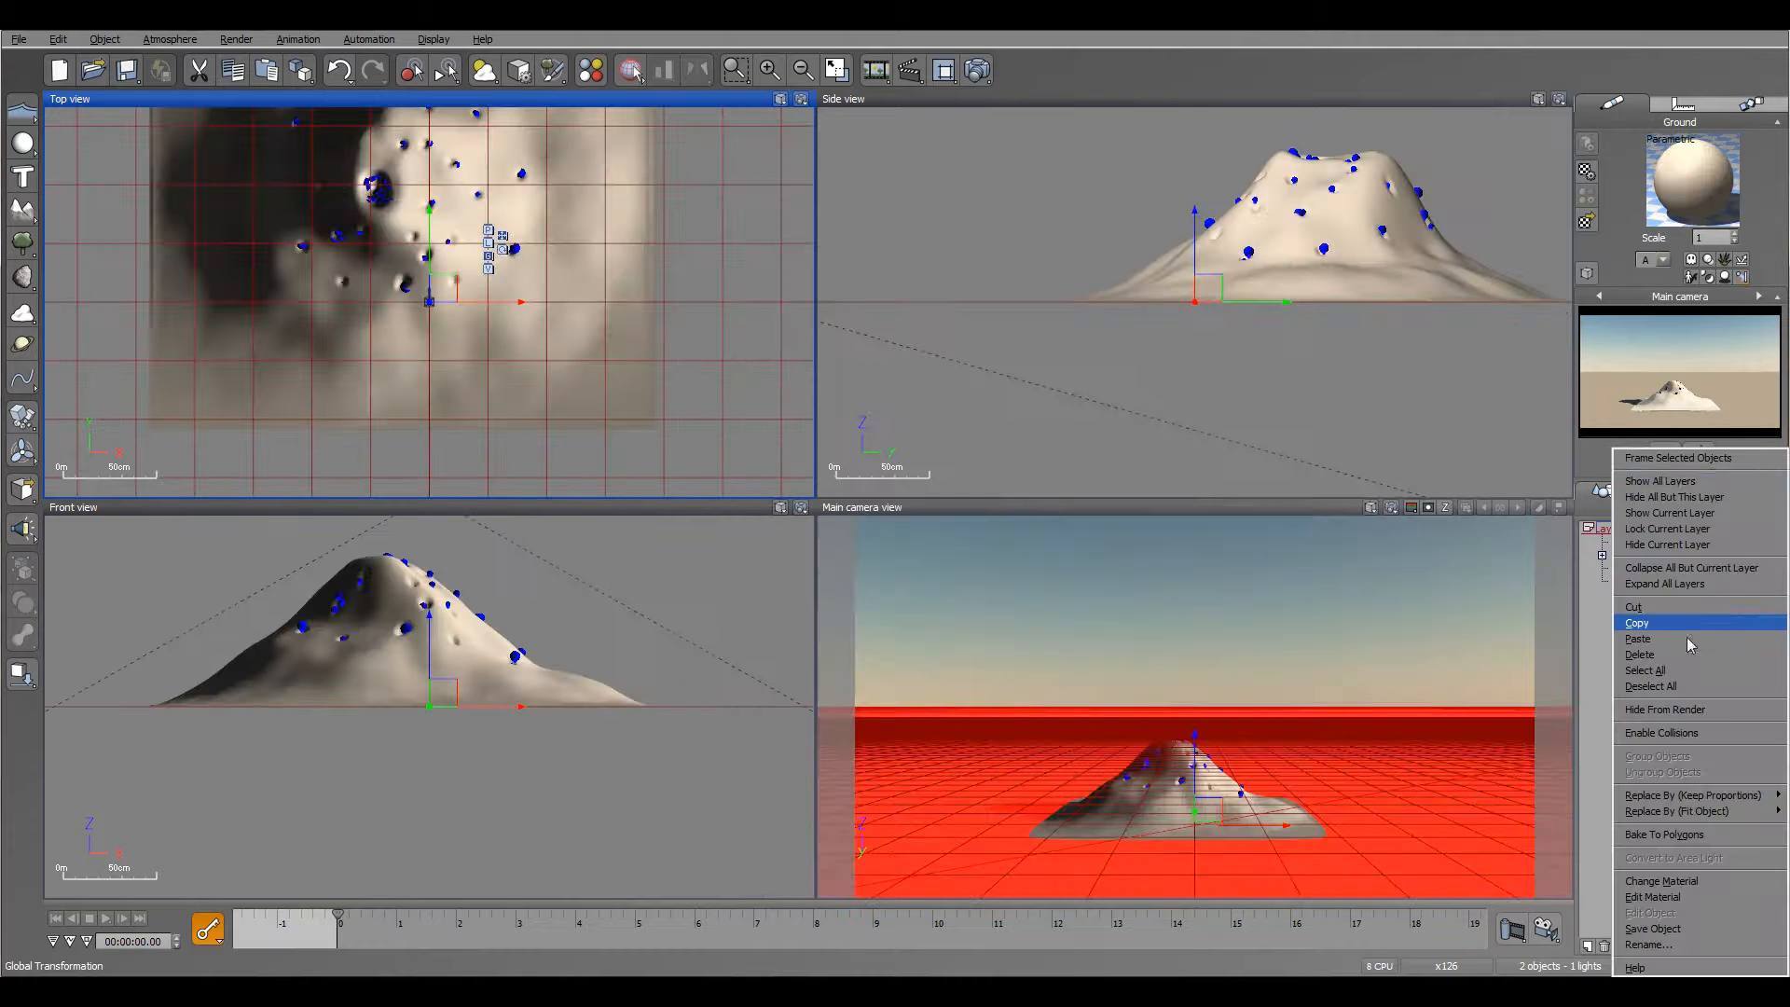
click(1681, 733)
Step: Preview the particles colliding with the terrain and ground up to about 3.5 s, and return the animation to its start
click(1646, 582)
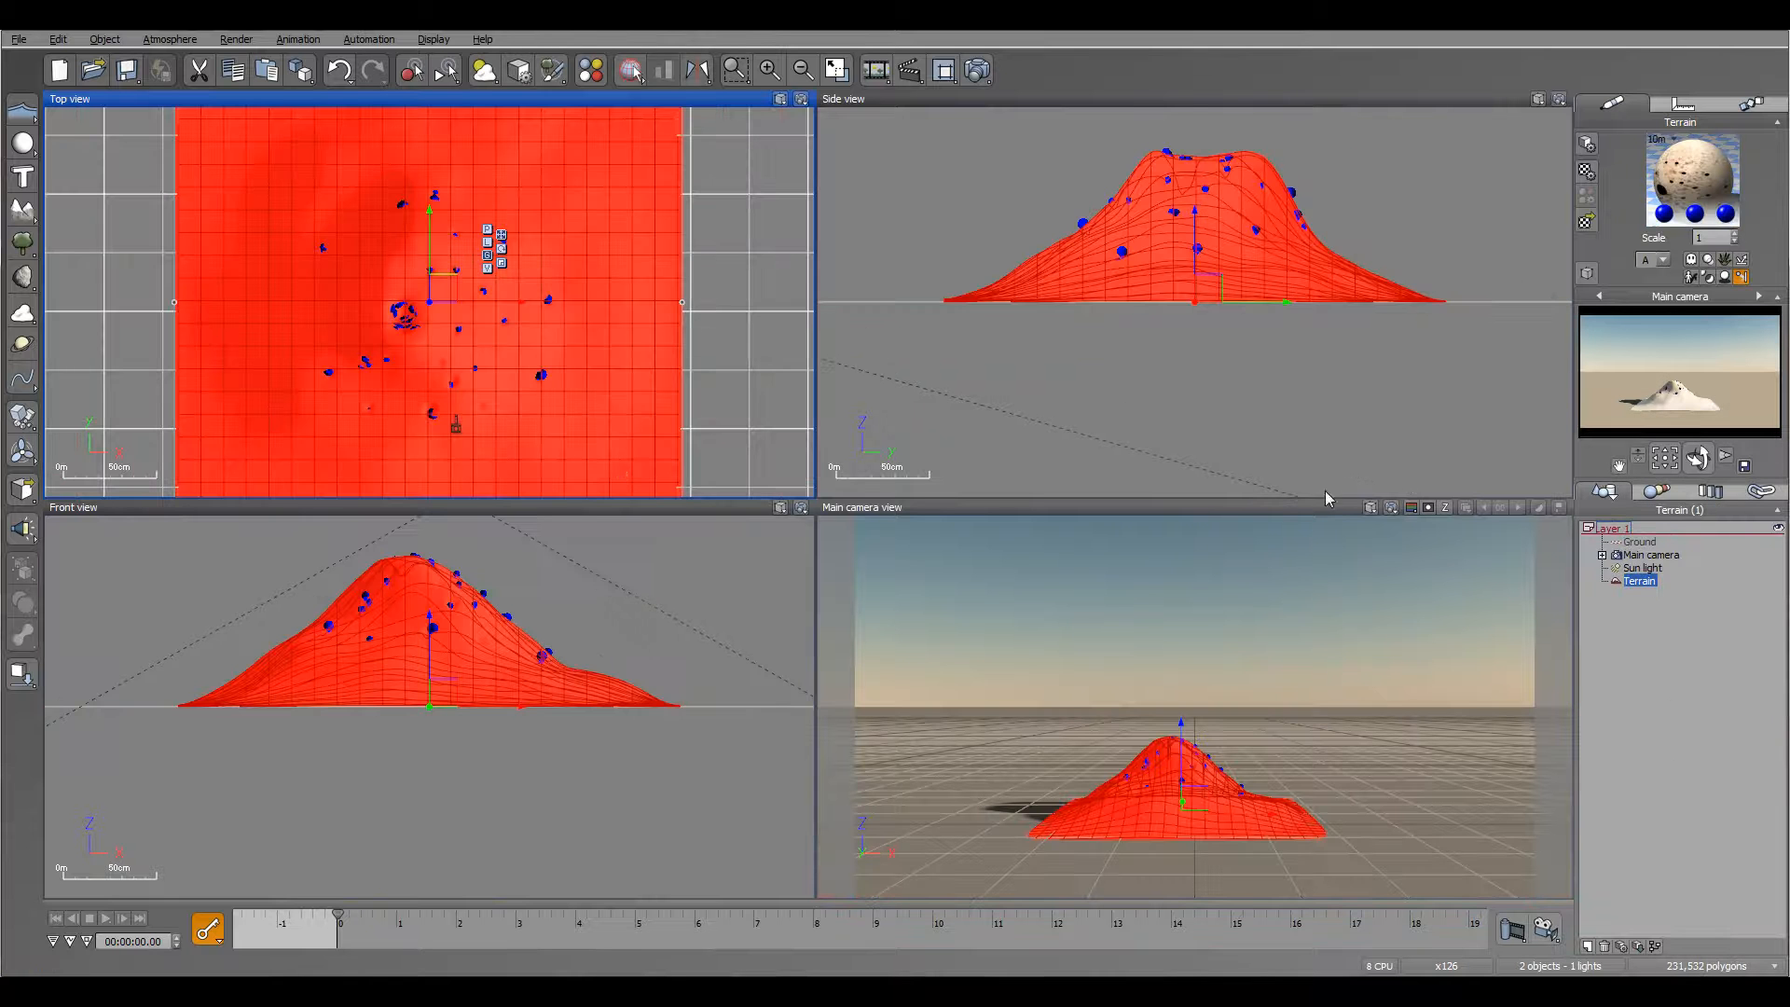
scroll(629, 331, down, 4)
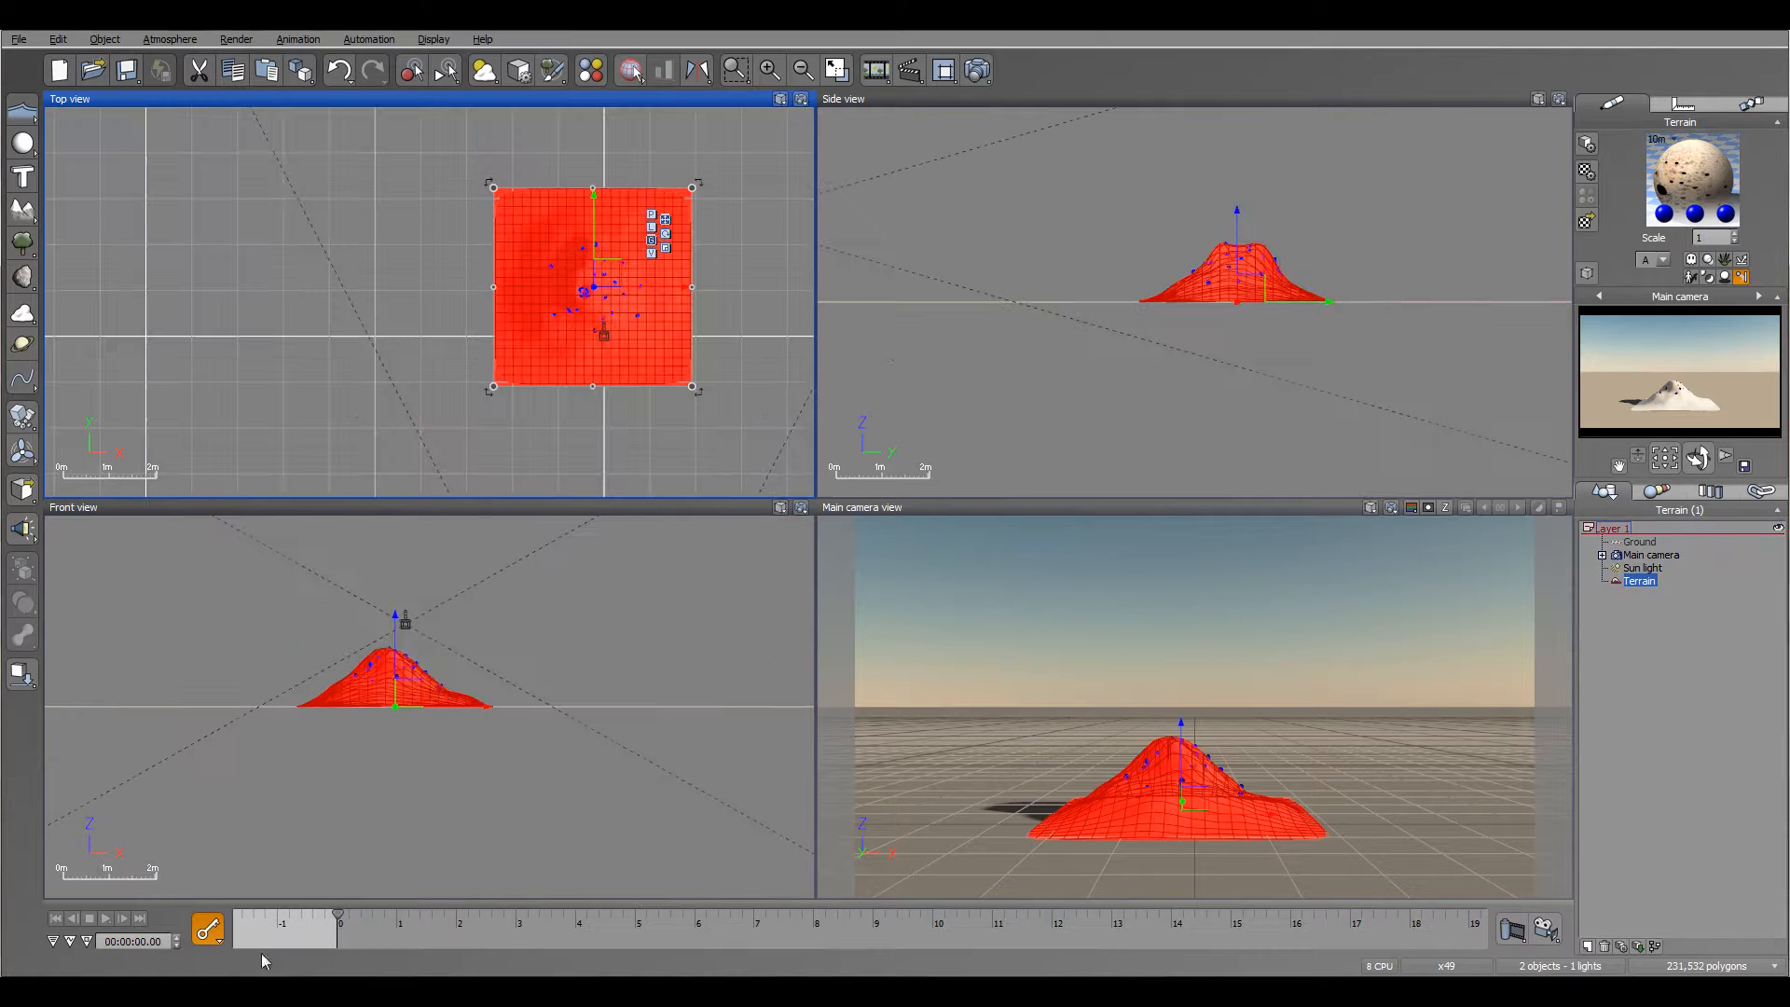
drag(337, 913, 424, 914)
scroll(601, 338, up, 4)
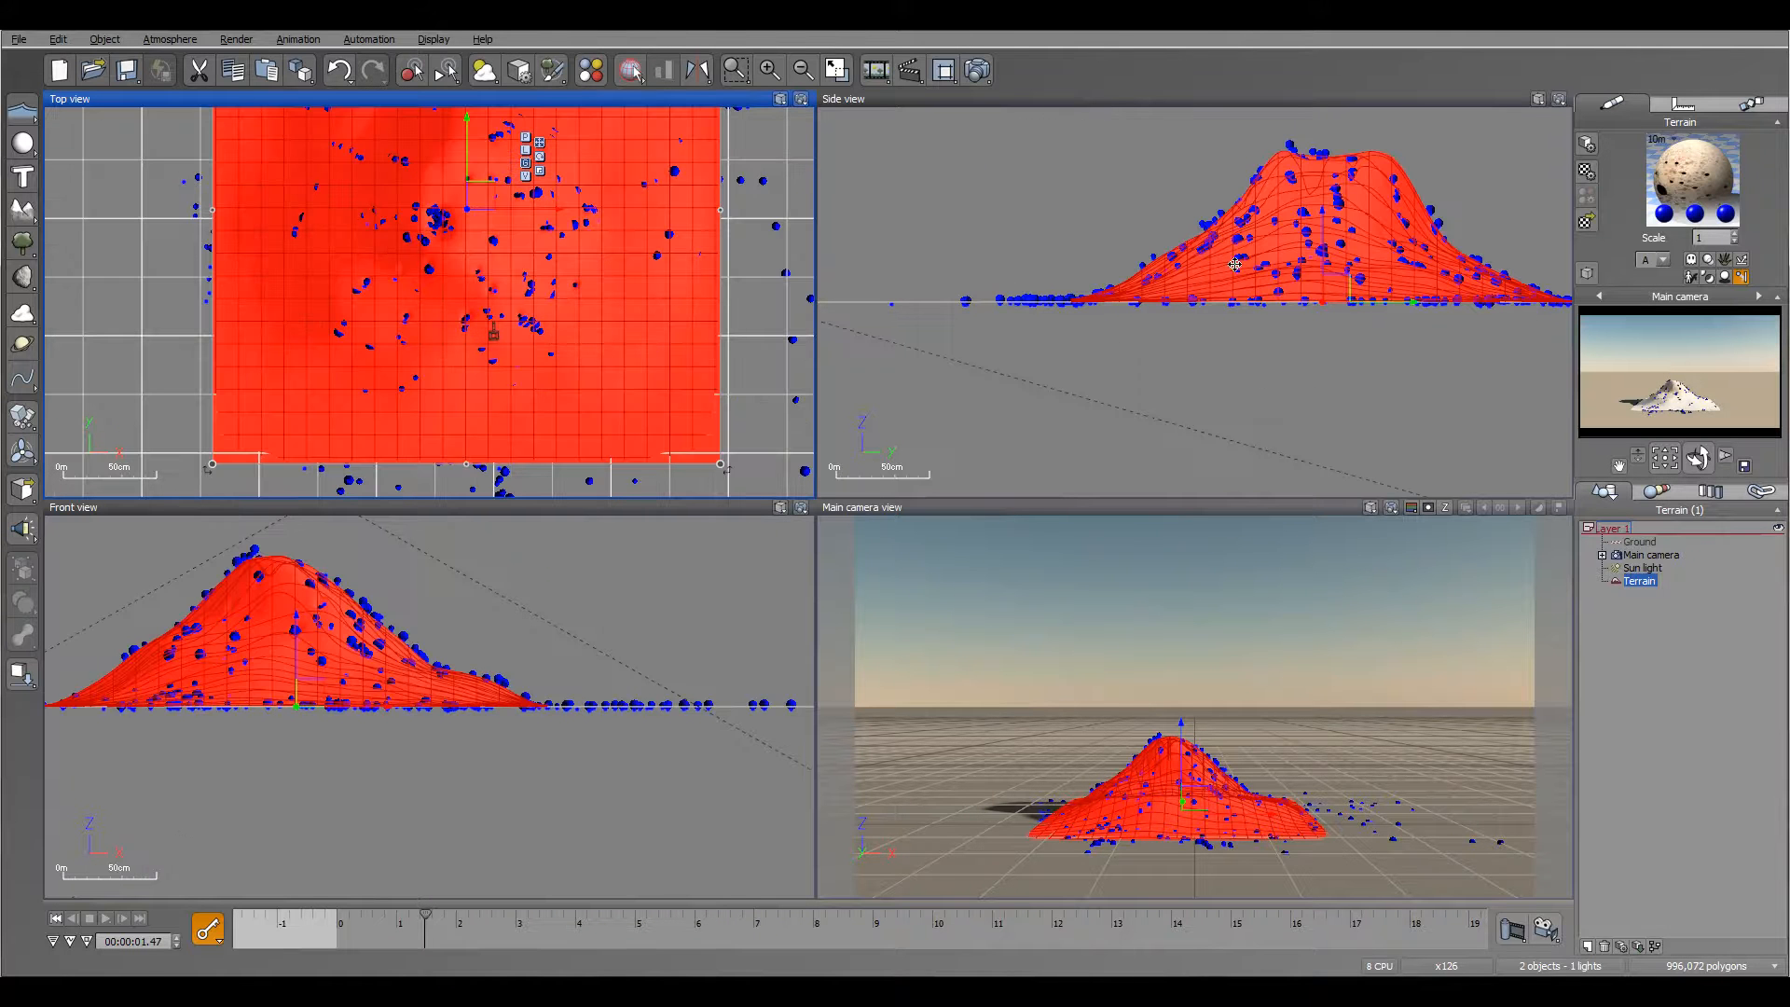
click(1687, 698)
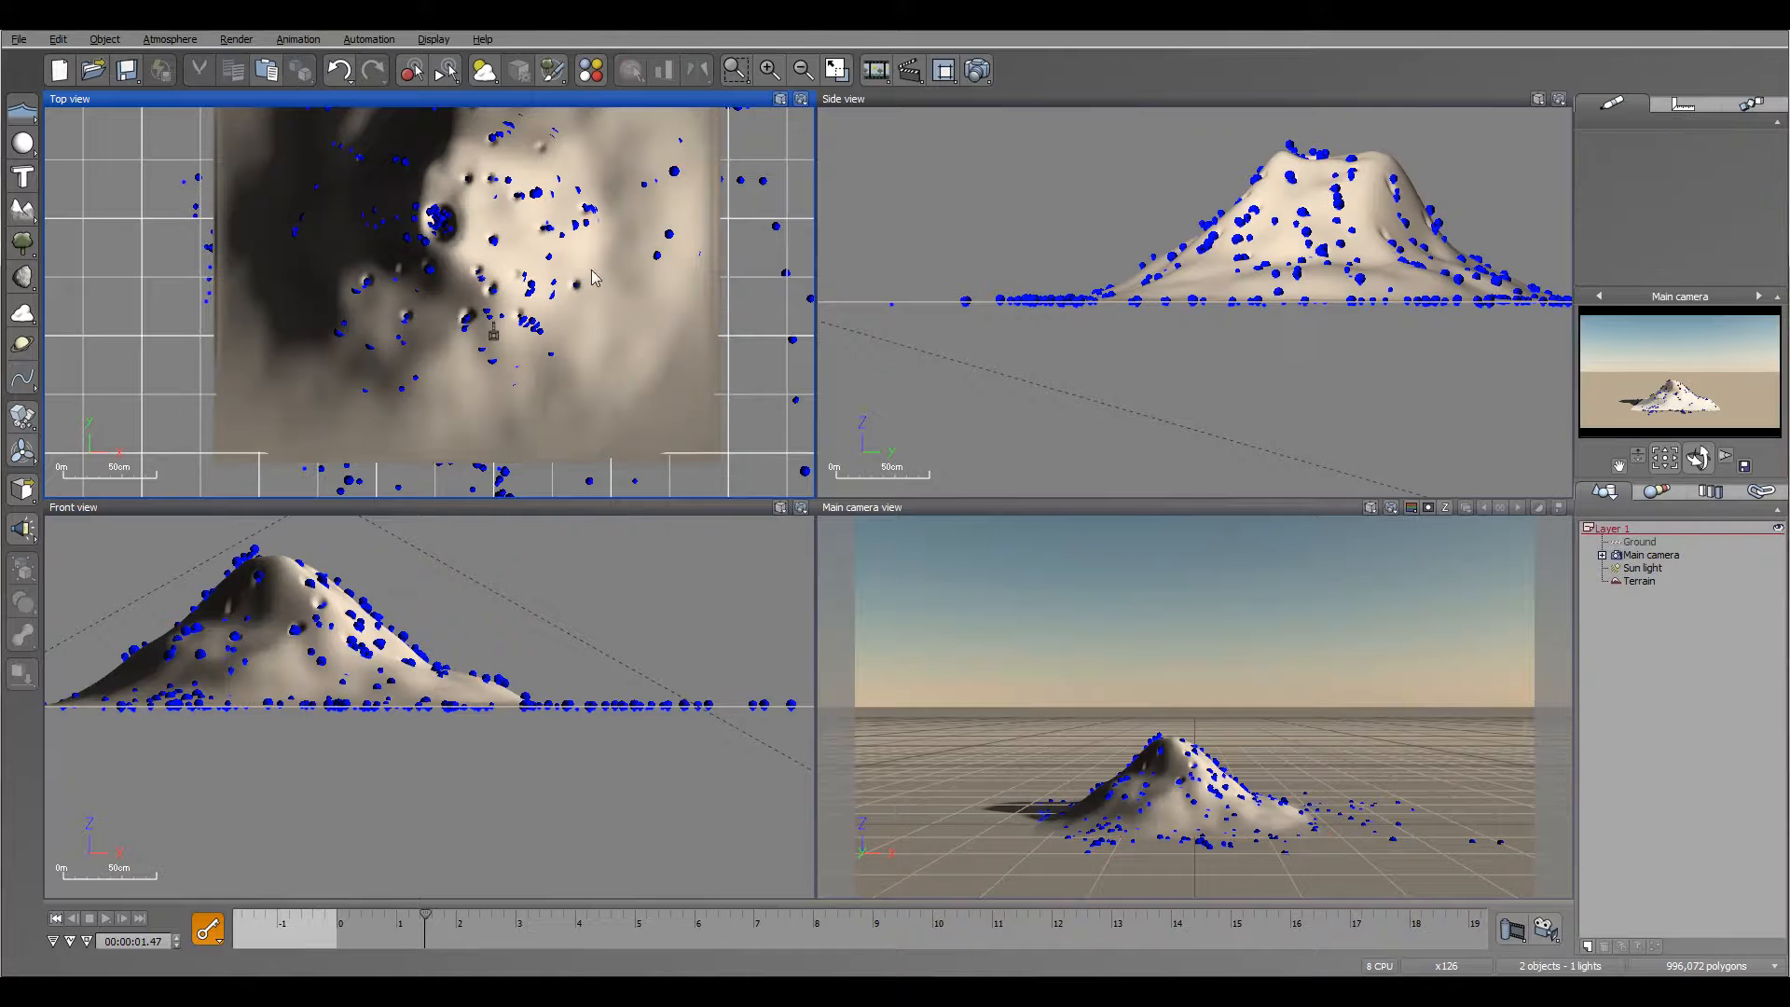
drag(426, 916, 548, 915)
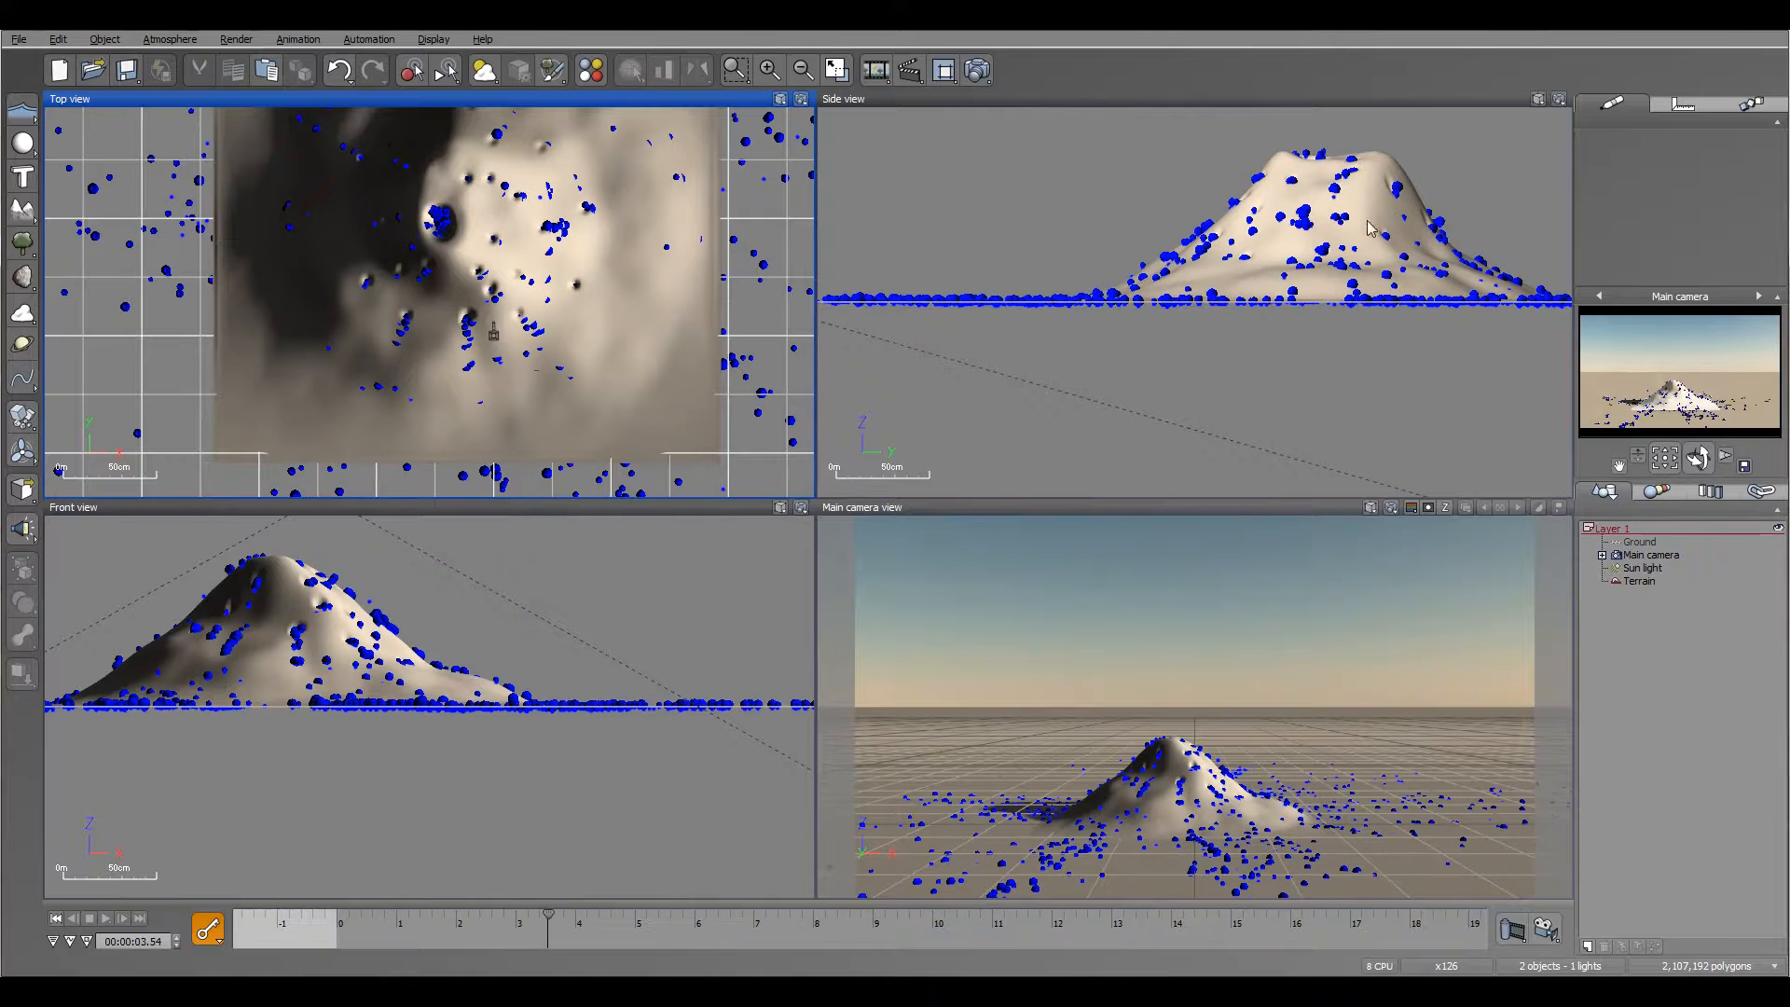
click(50, 917)
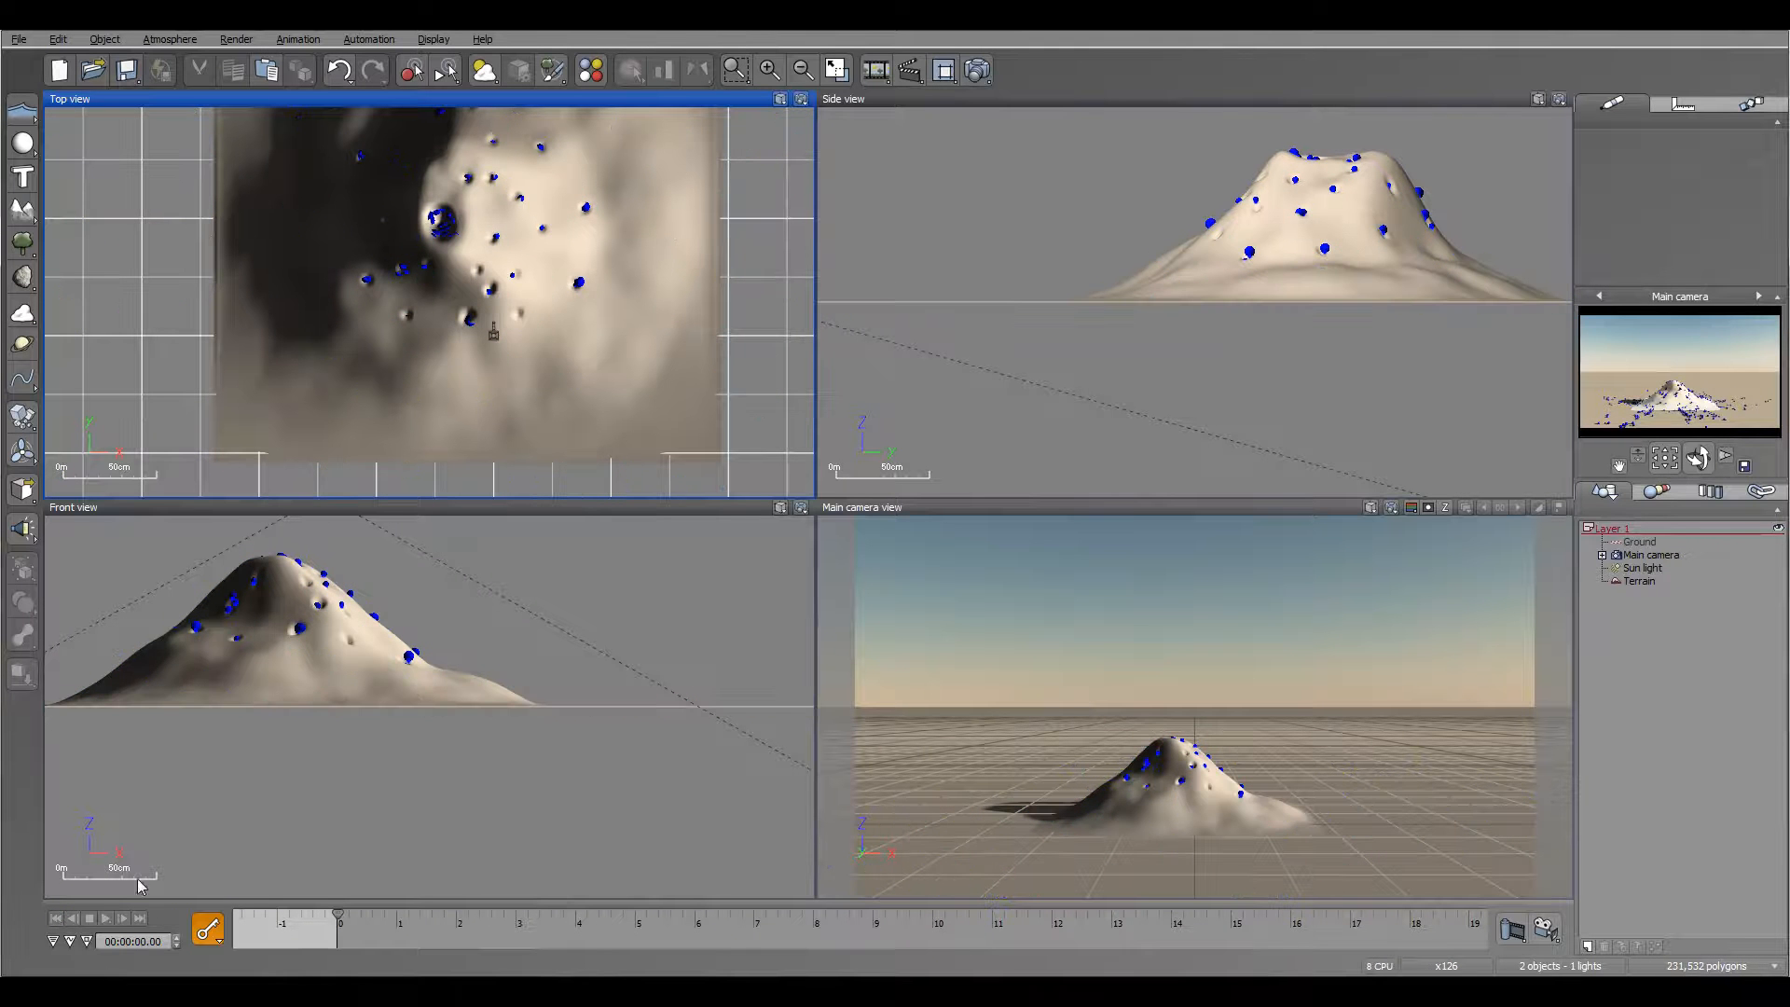
Step: Set the tolerance for collisions with objects to 0 in the terrain material's global particle configuration
click(1652, 580)
double_click(1692, 186)
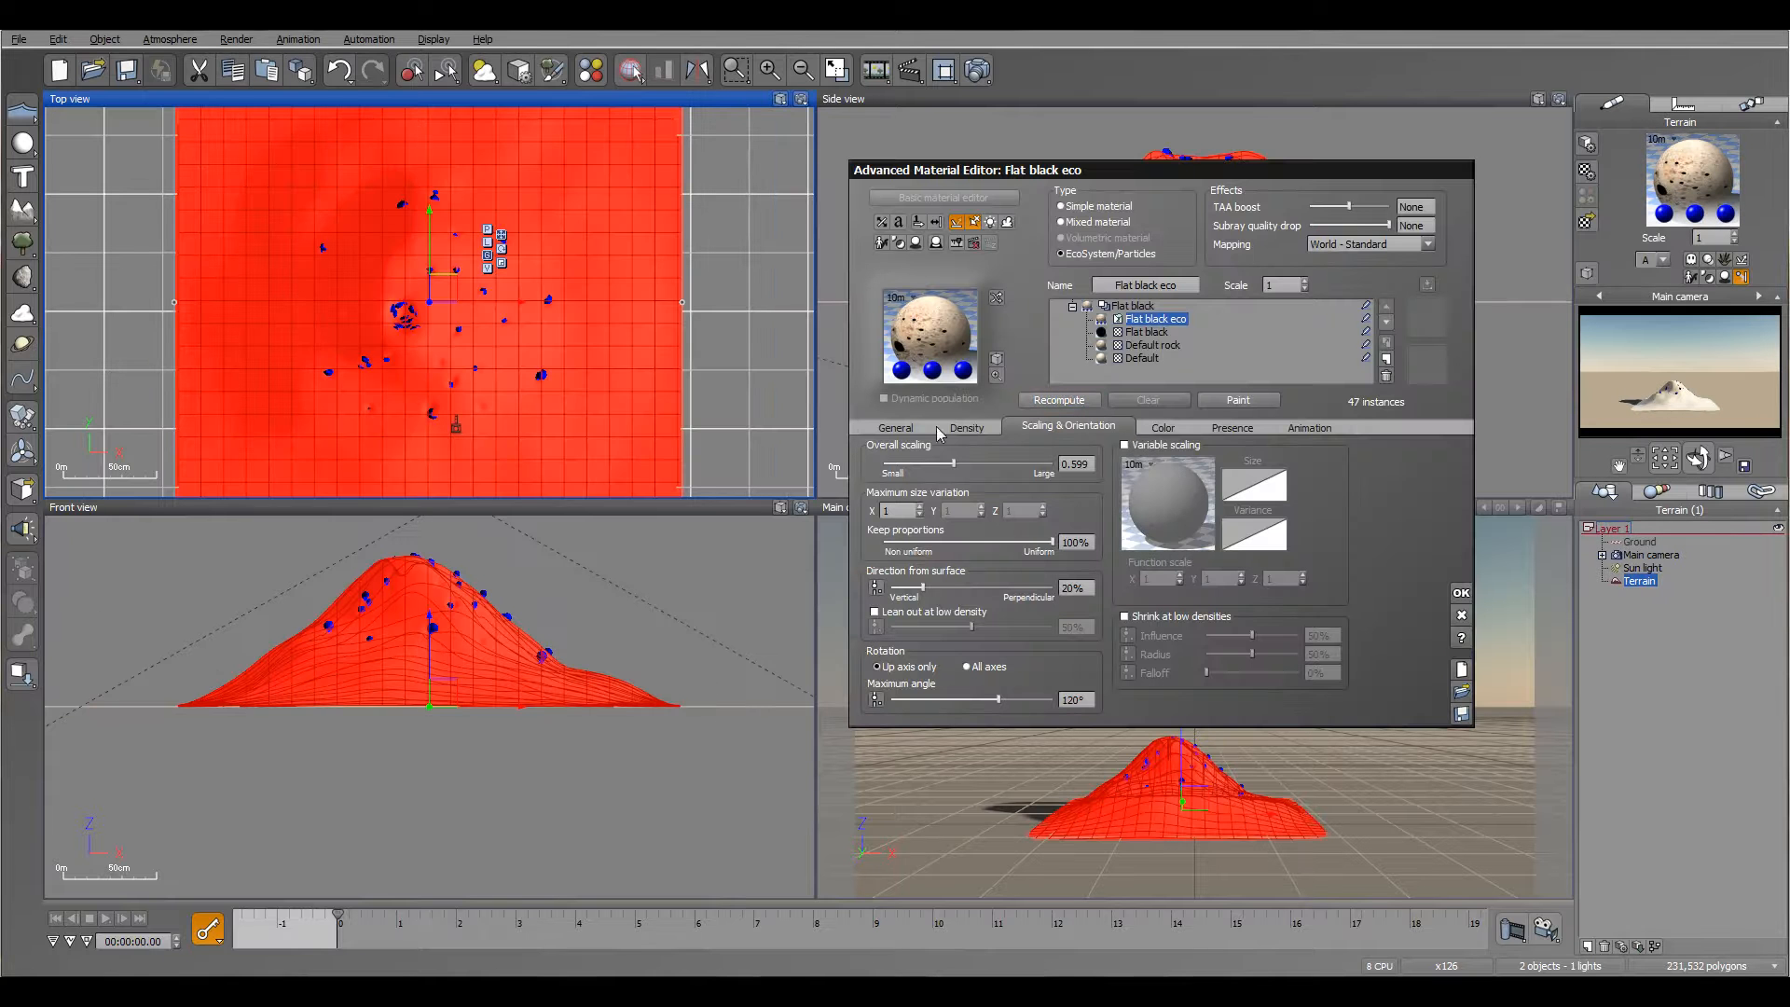
click(881, 430)
click(1308, 461)
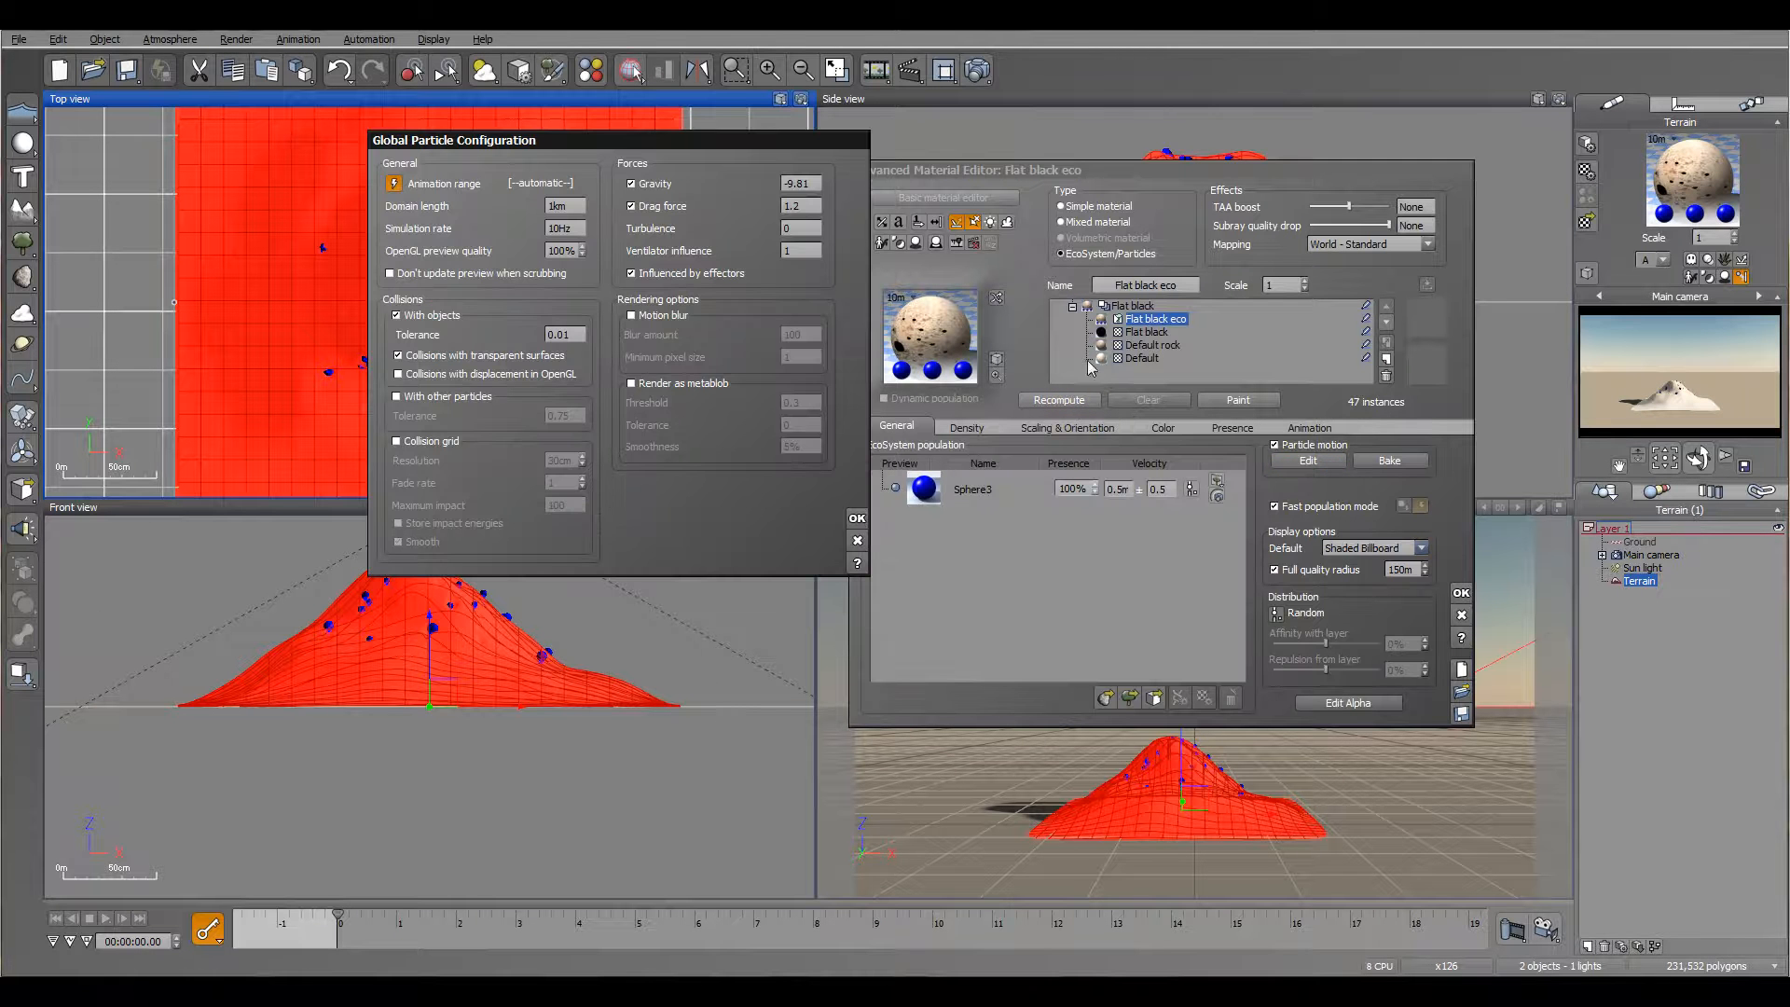
click(558, 334)
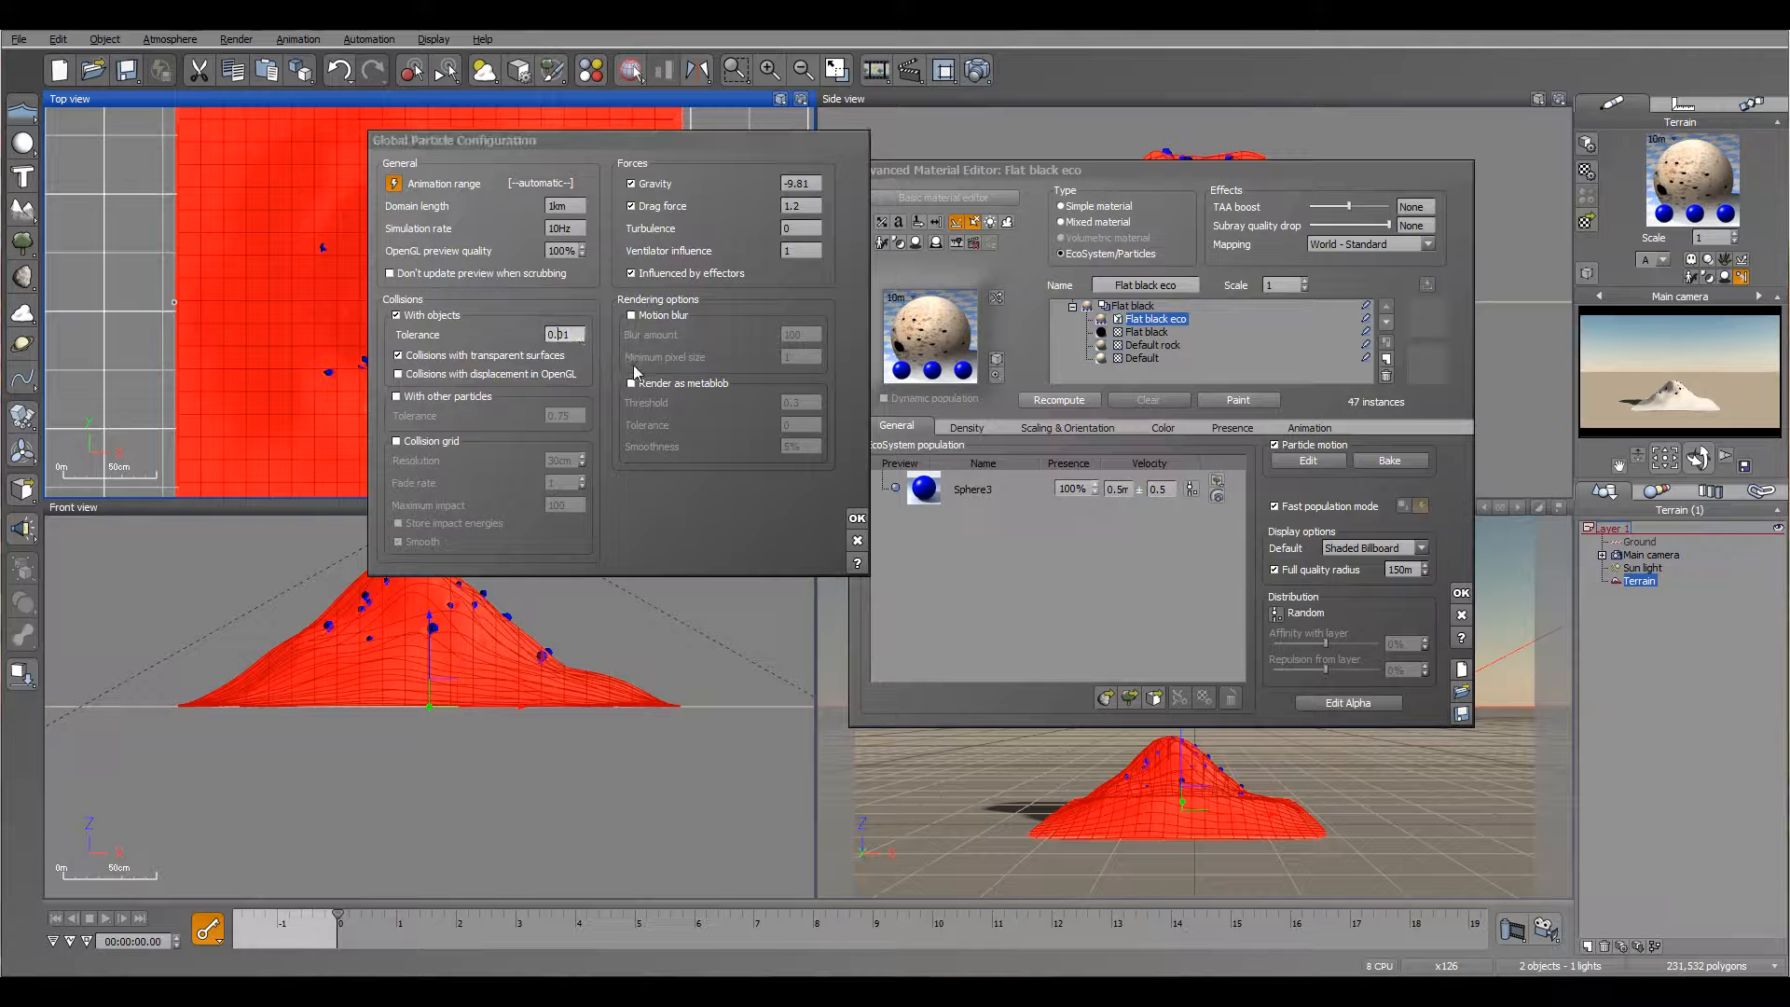
text(0)
click(509, 142)
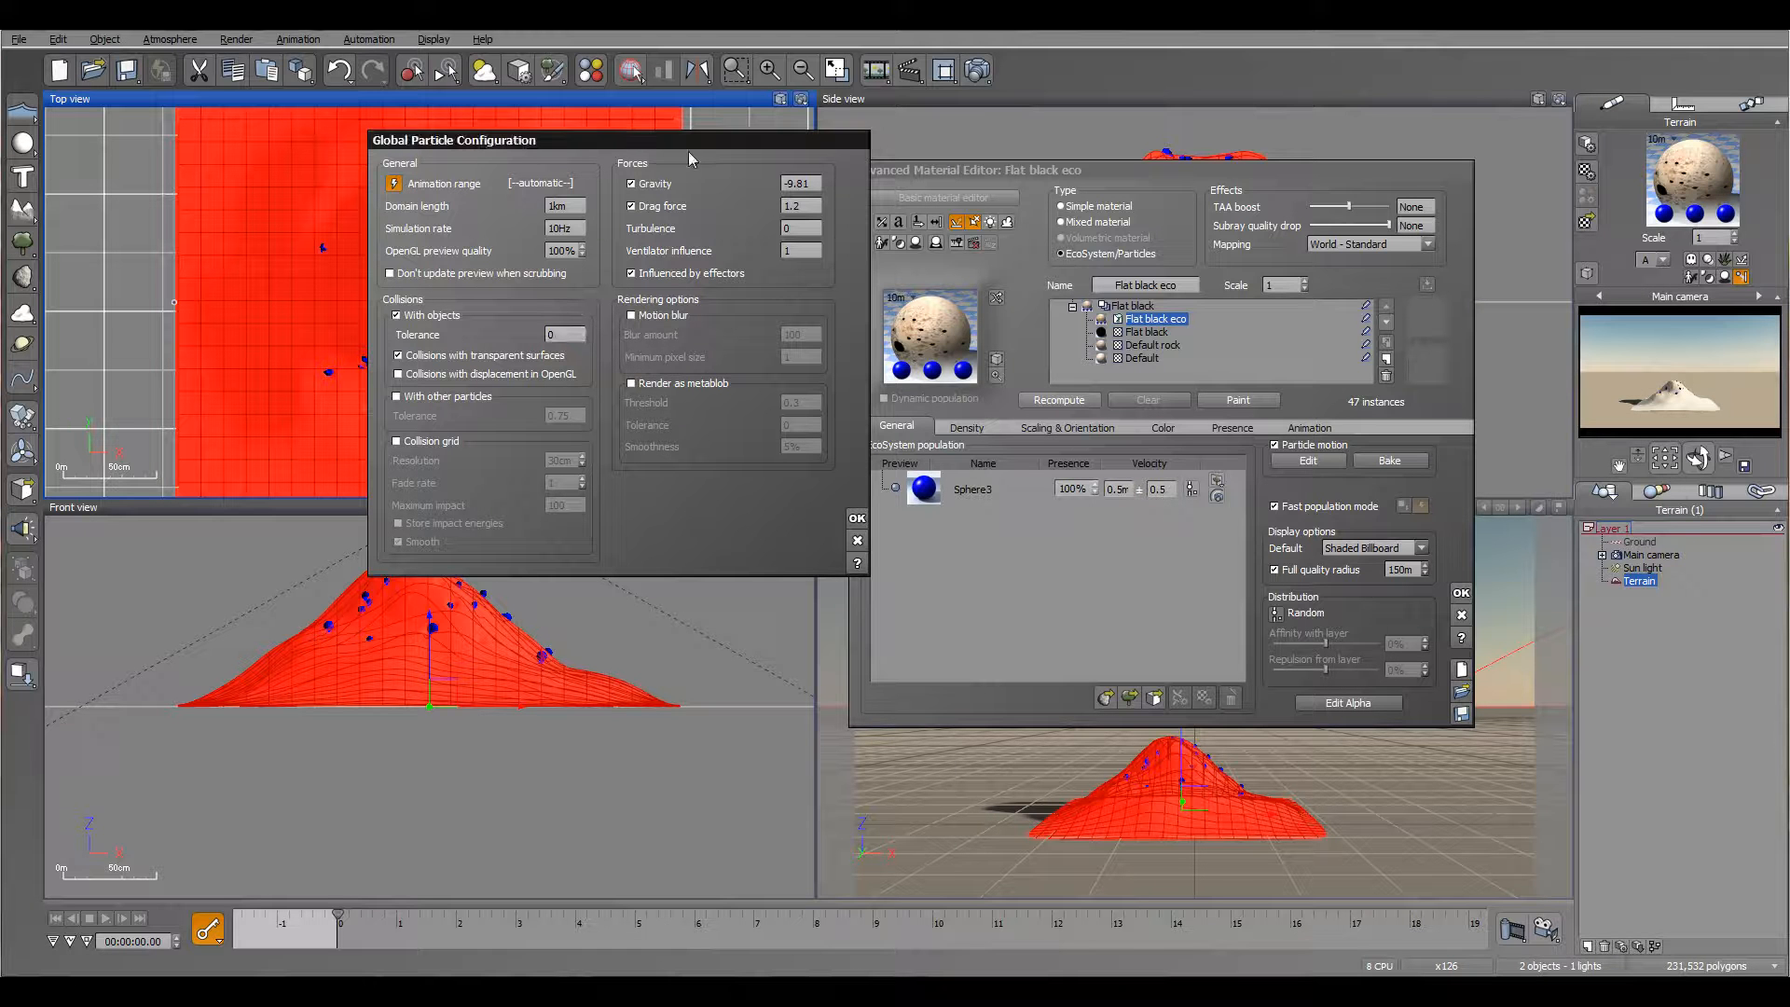
drag(470, 149, 746, 149)
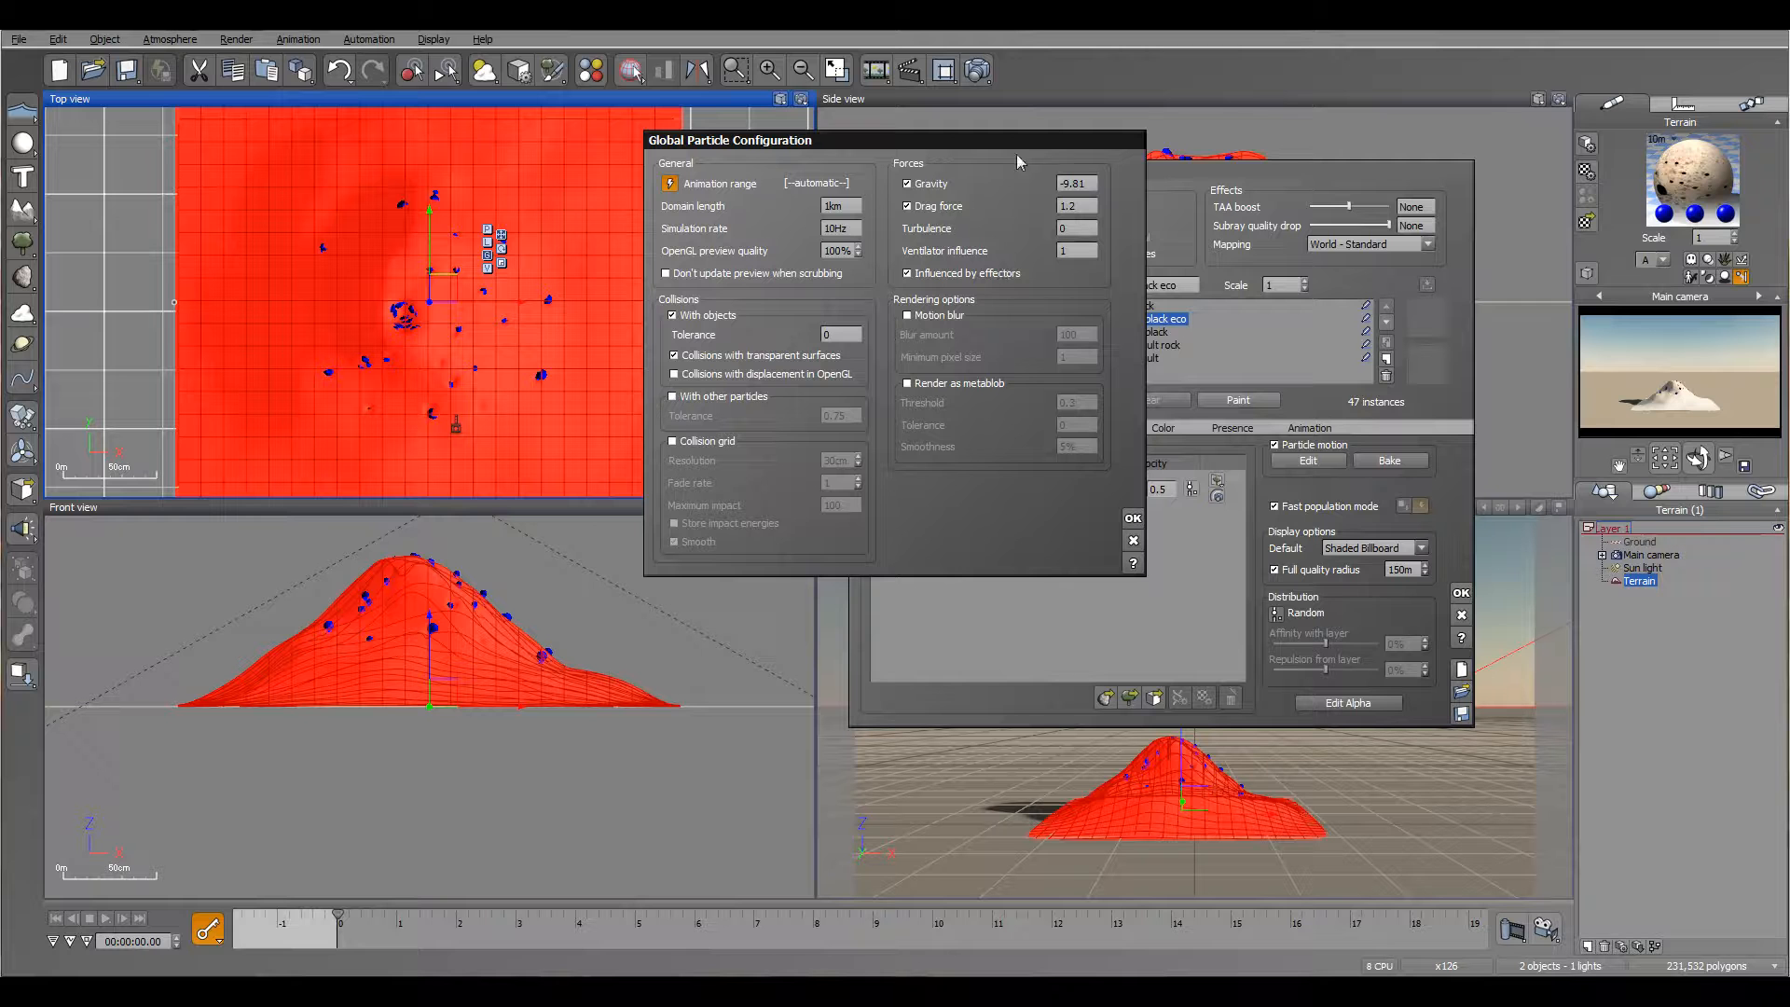
click(1133, 520)
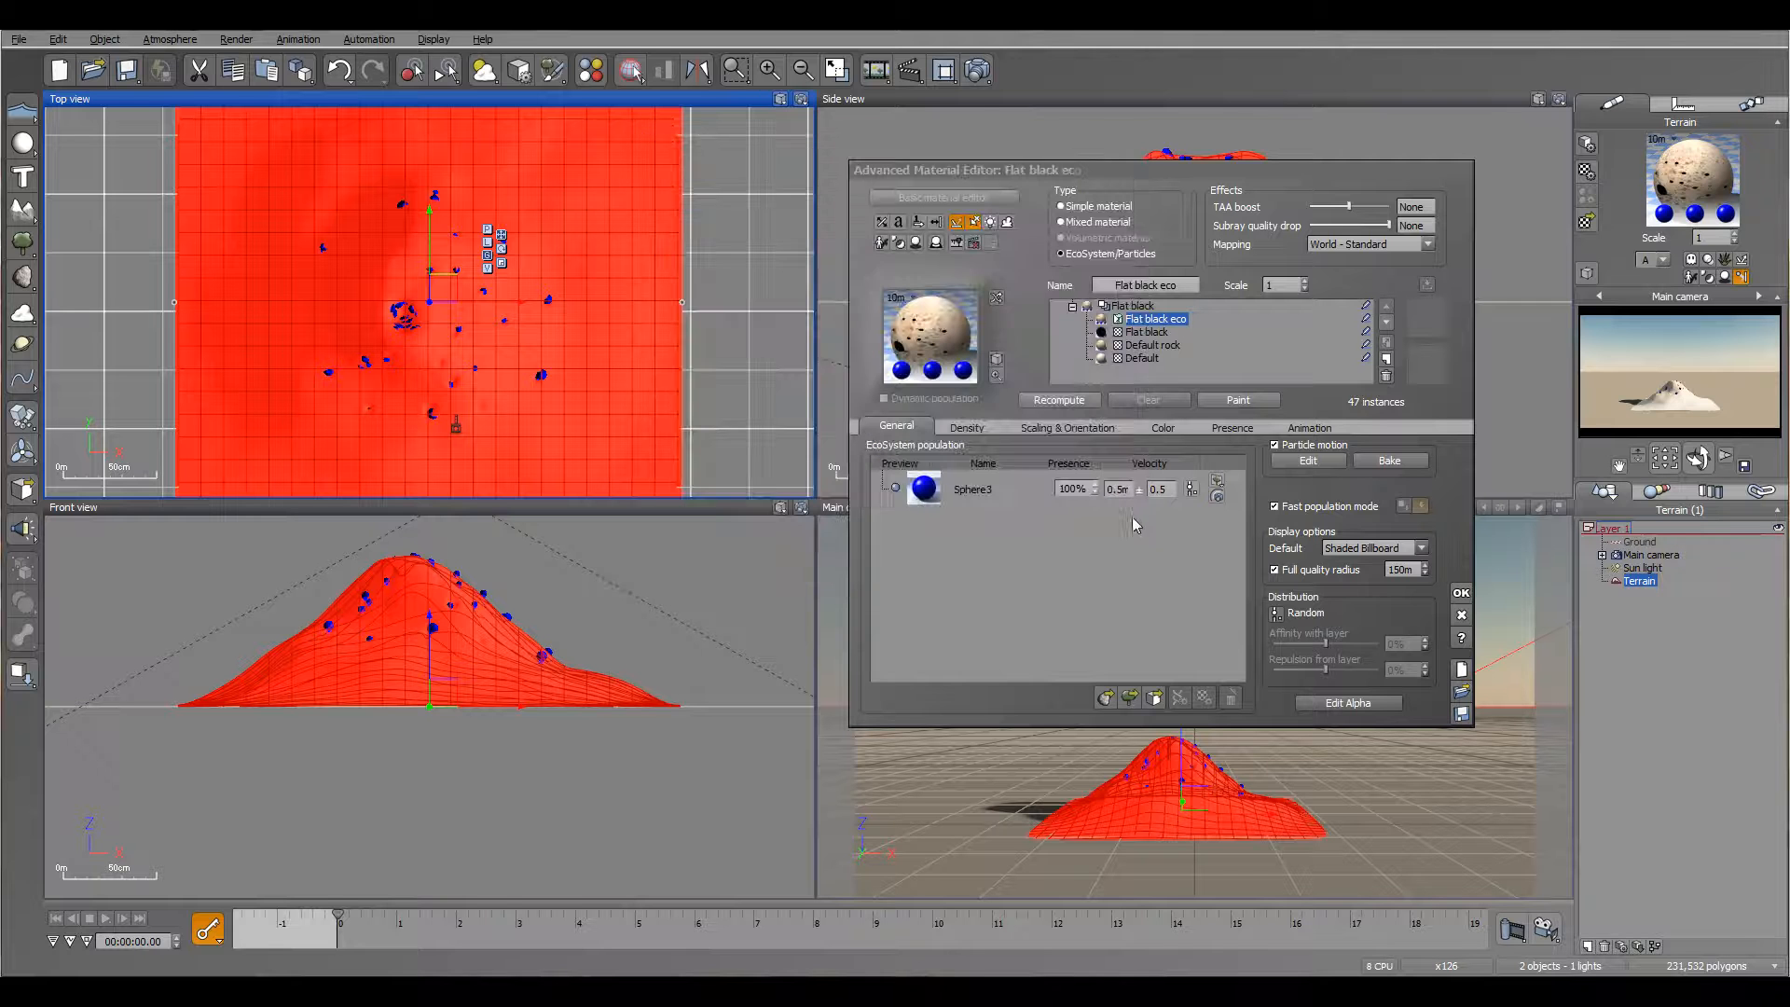
Step: Set the particles' direction from surface to 100%, fully perpendicular, then repopulate and preview the emission up to about 2.7 s
click(969, 427)
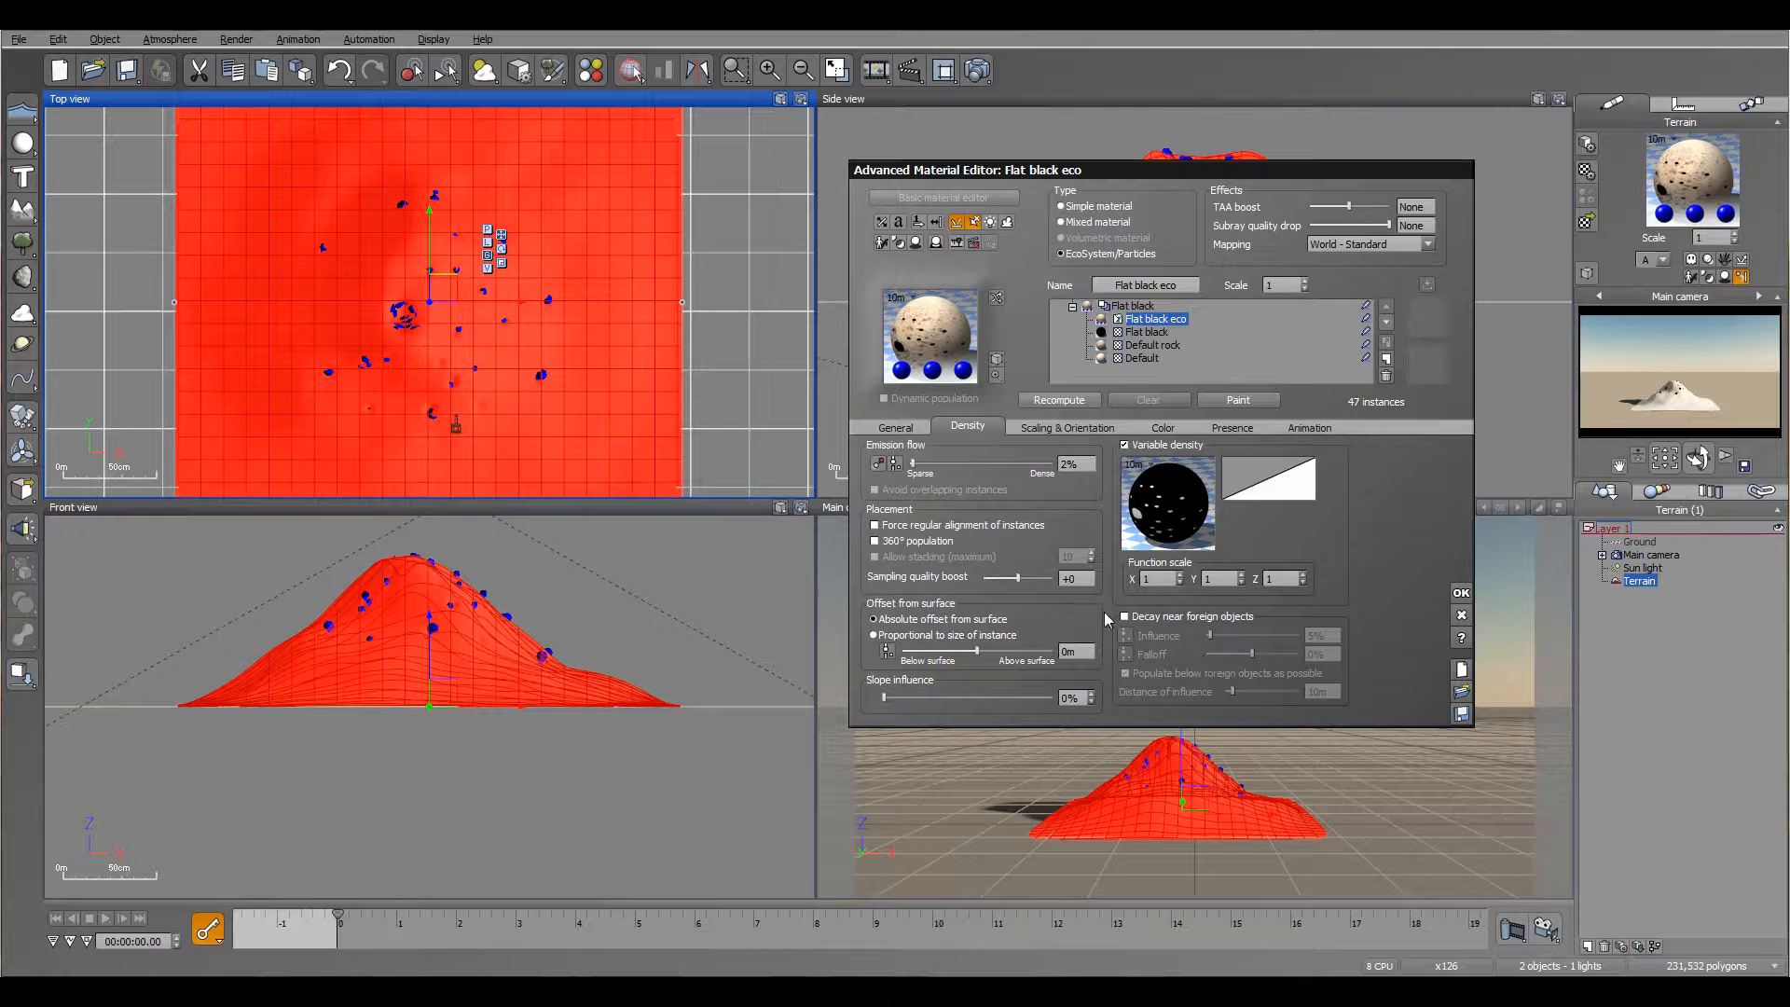
click(1052, 428)
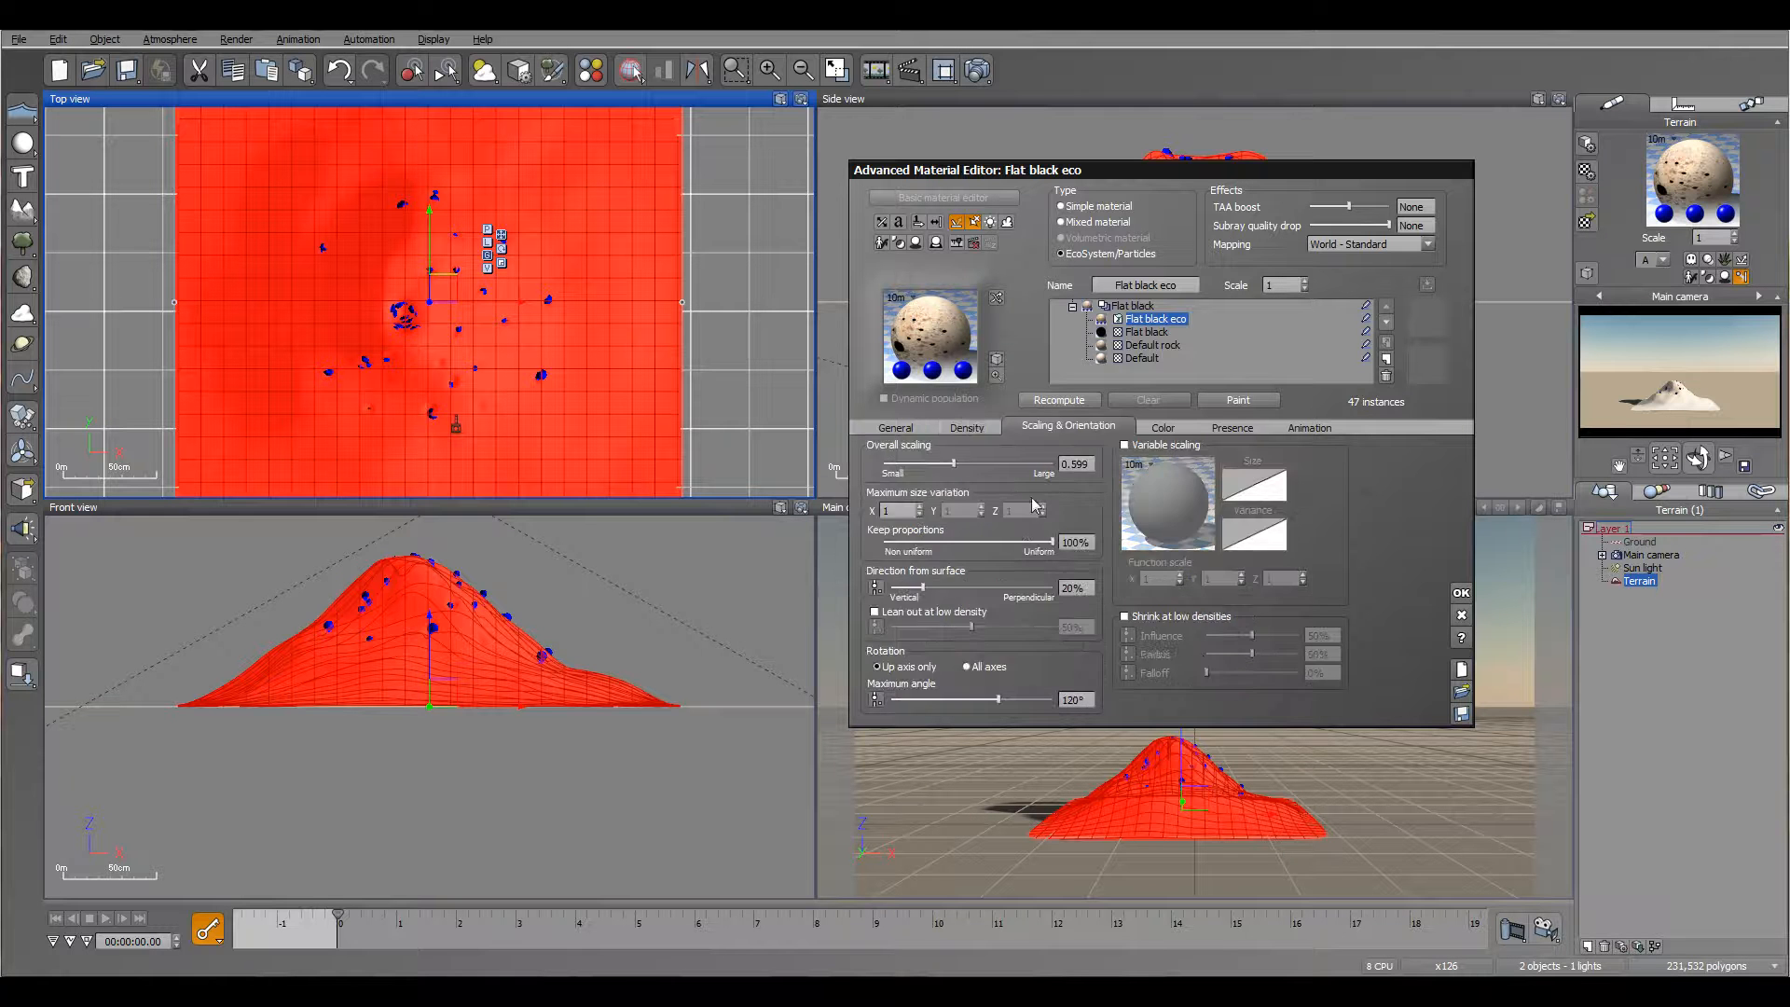
drag(923, 588, 1054, 587)
click(1095, 399)
drag(338, 912, 512, 931)
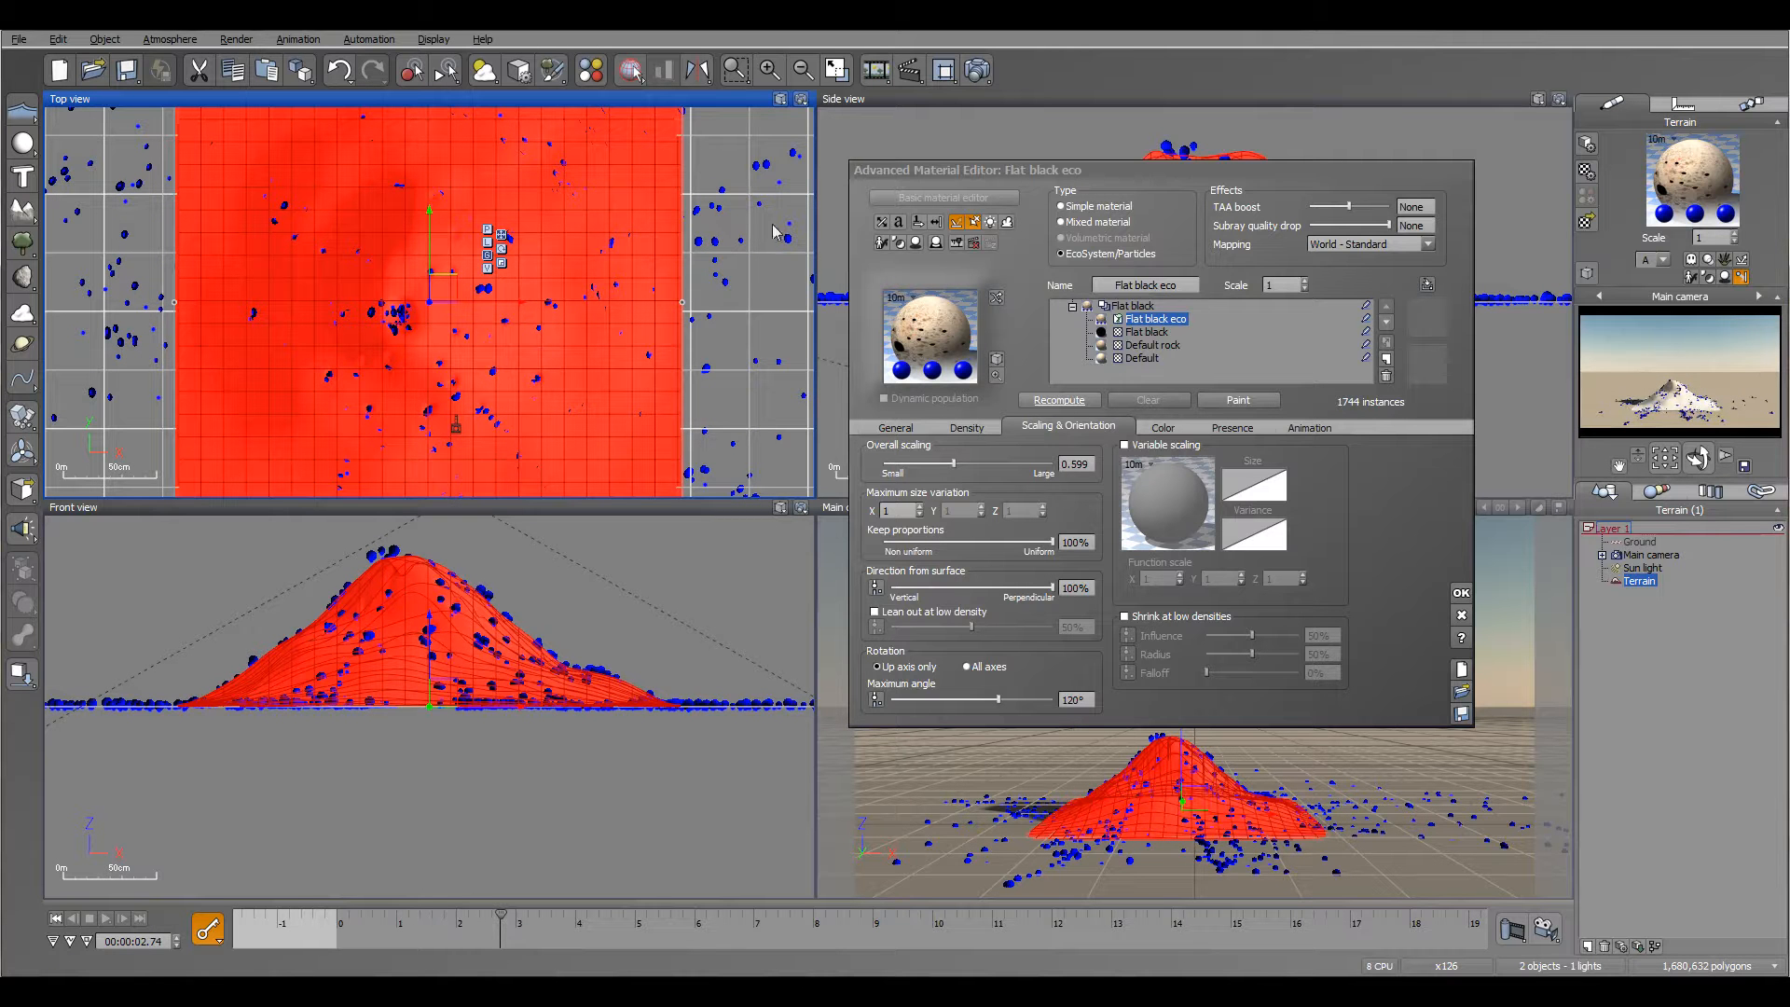
Step: Replace the Default layer's material with Stone Rubble and delete the Default rock layer
click(1141, 359)
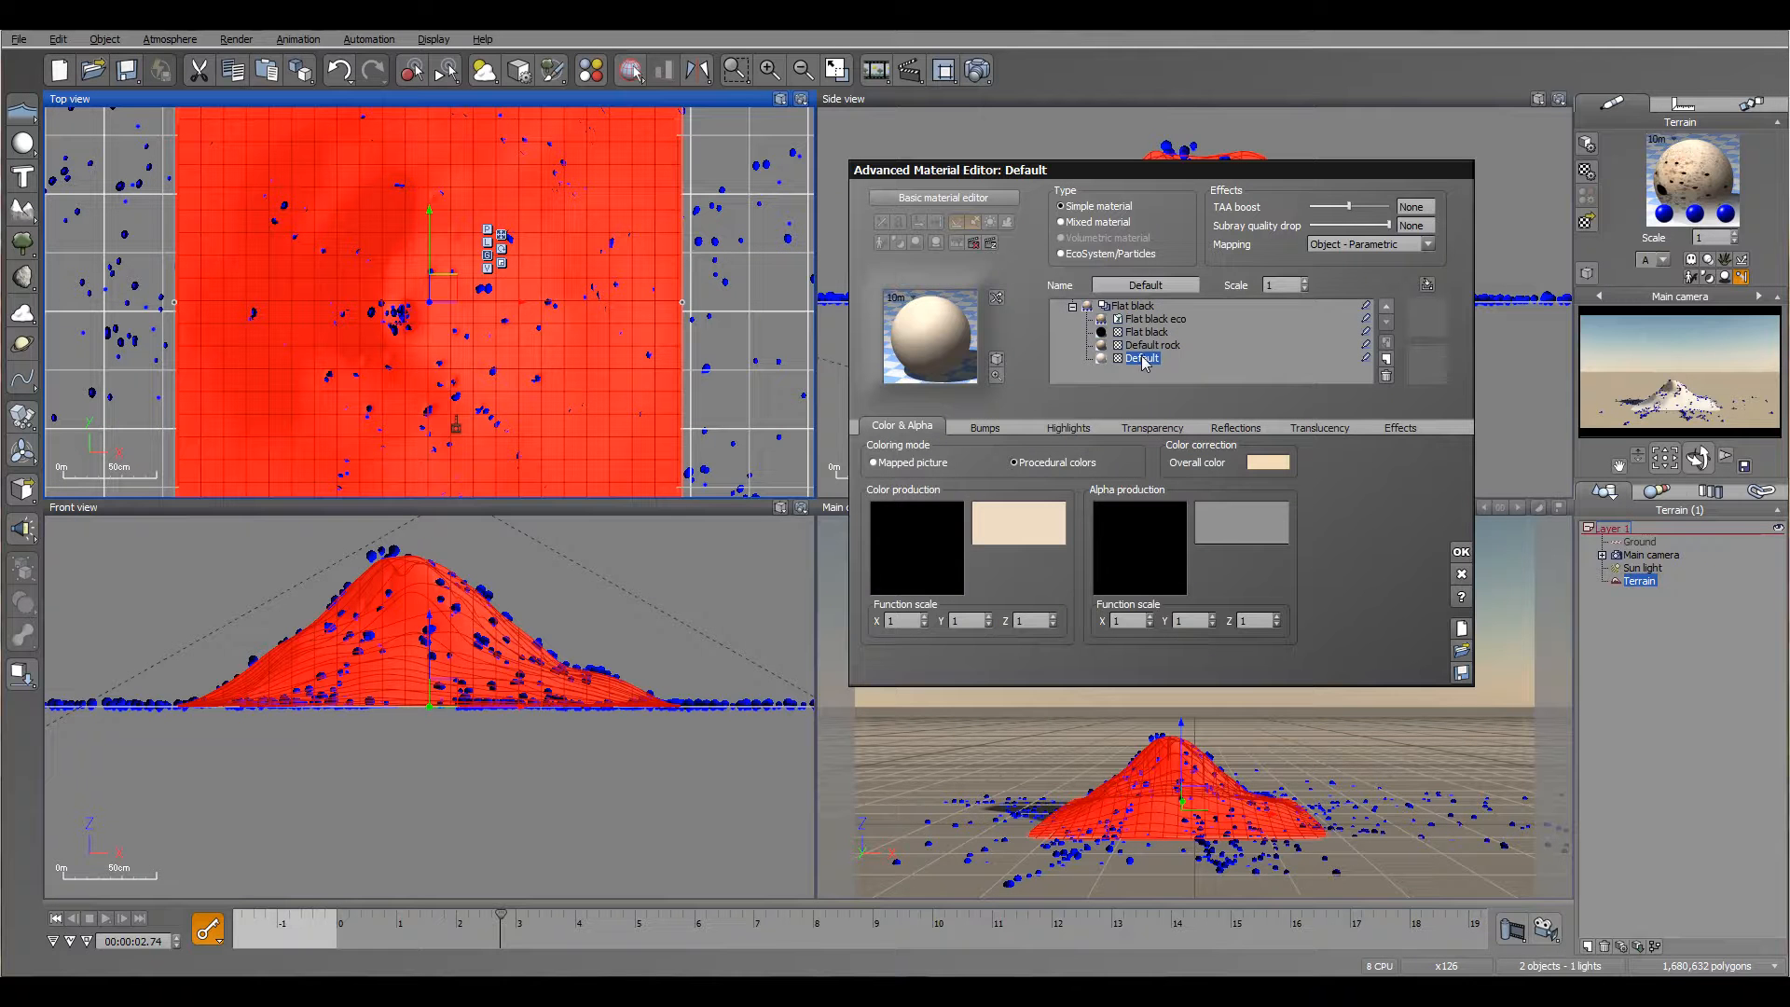
double_click(937, 342)
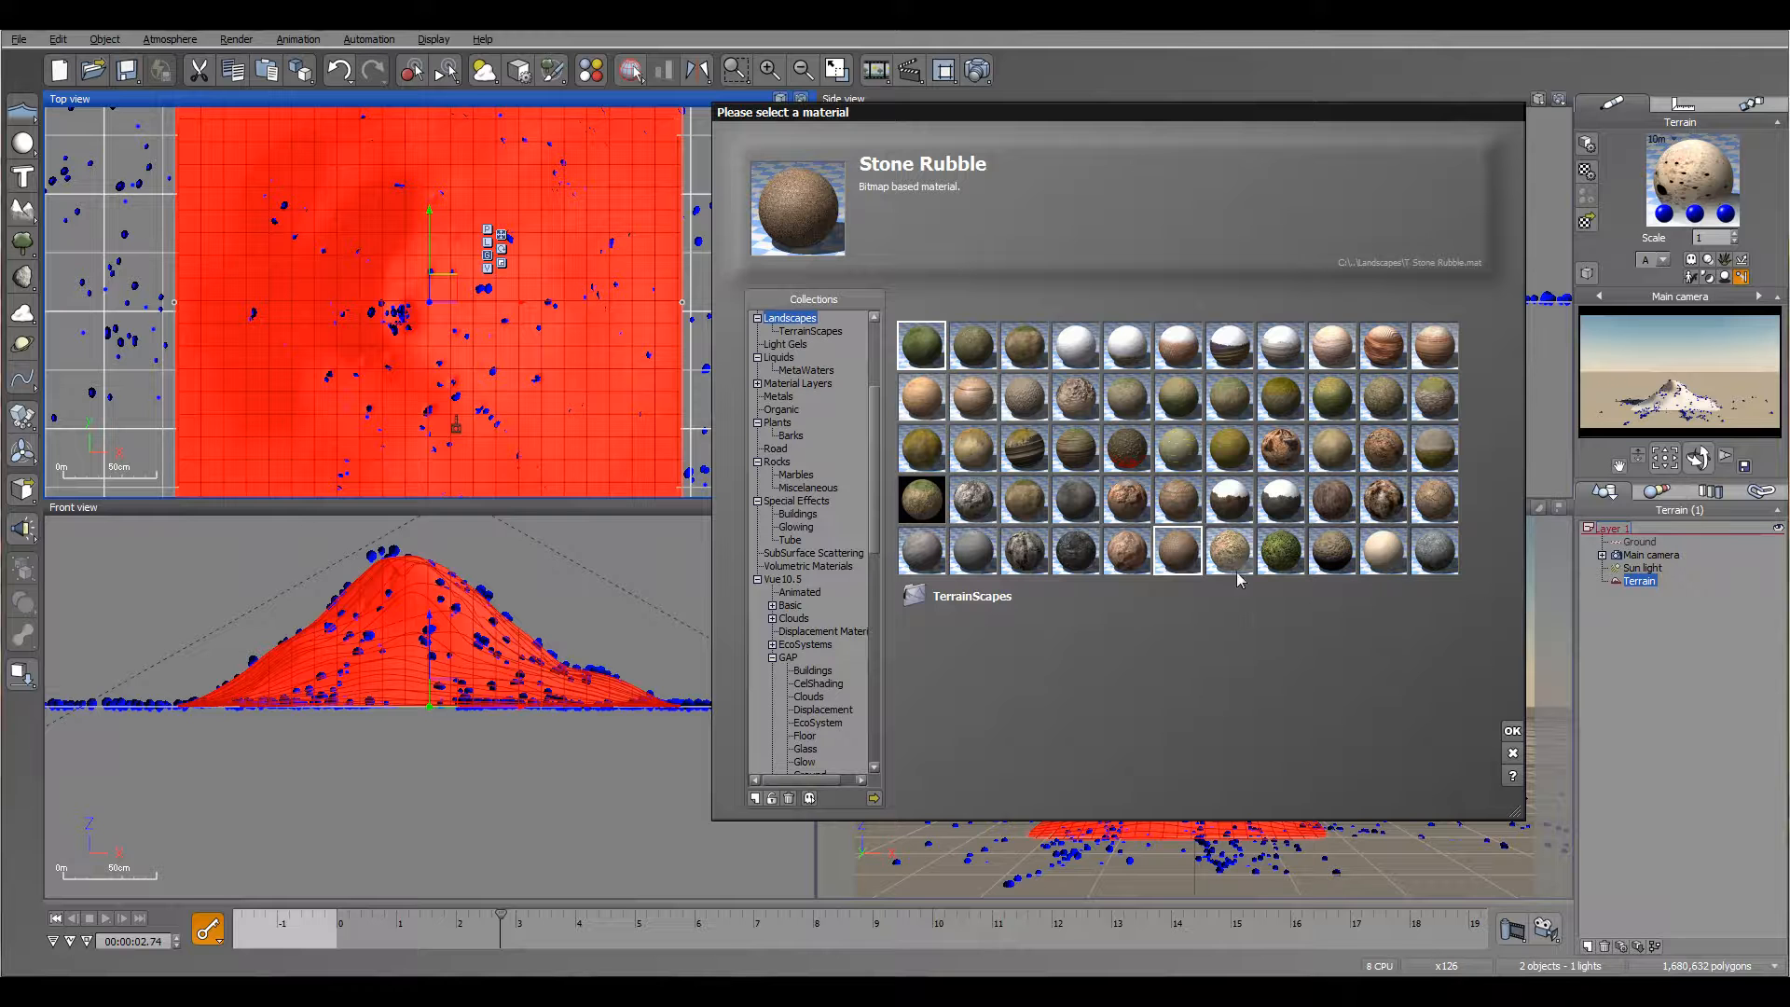
click(1512, 733)
click(1289, 524)
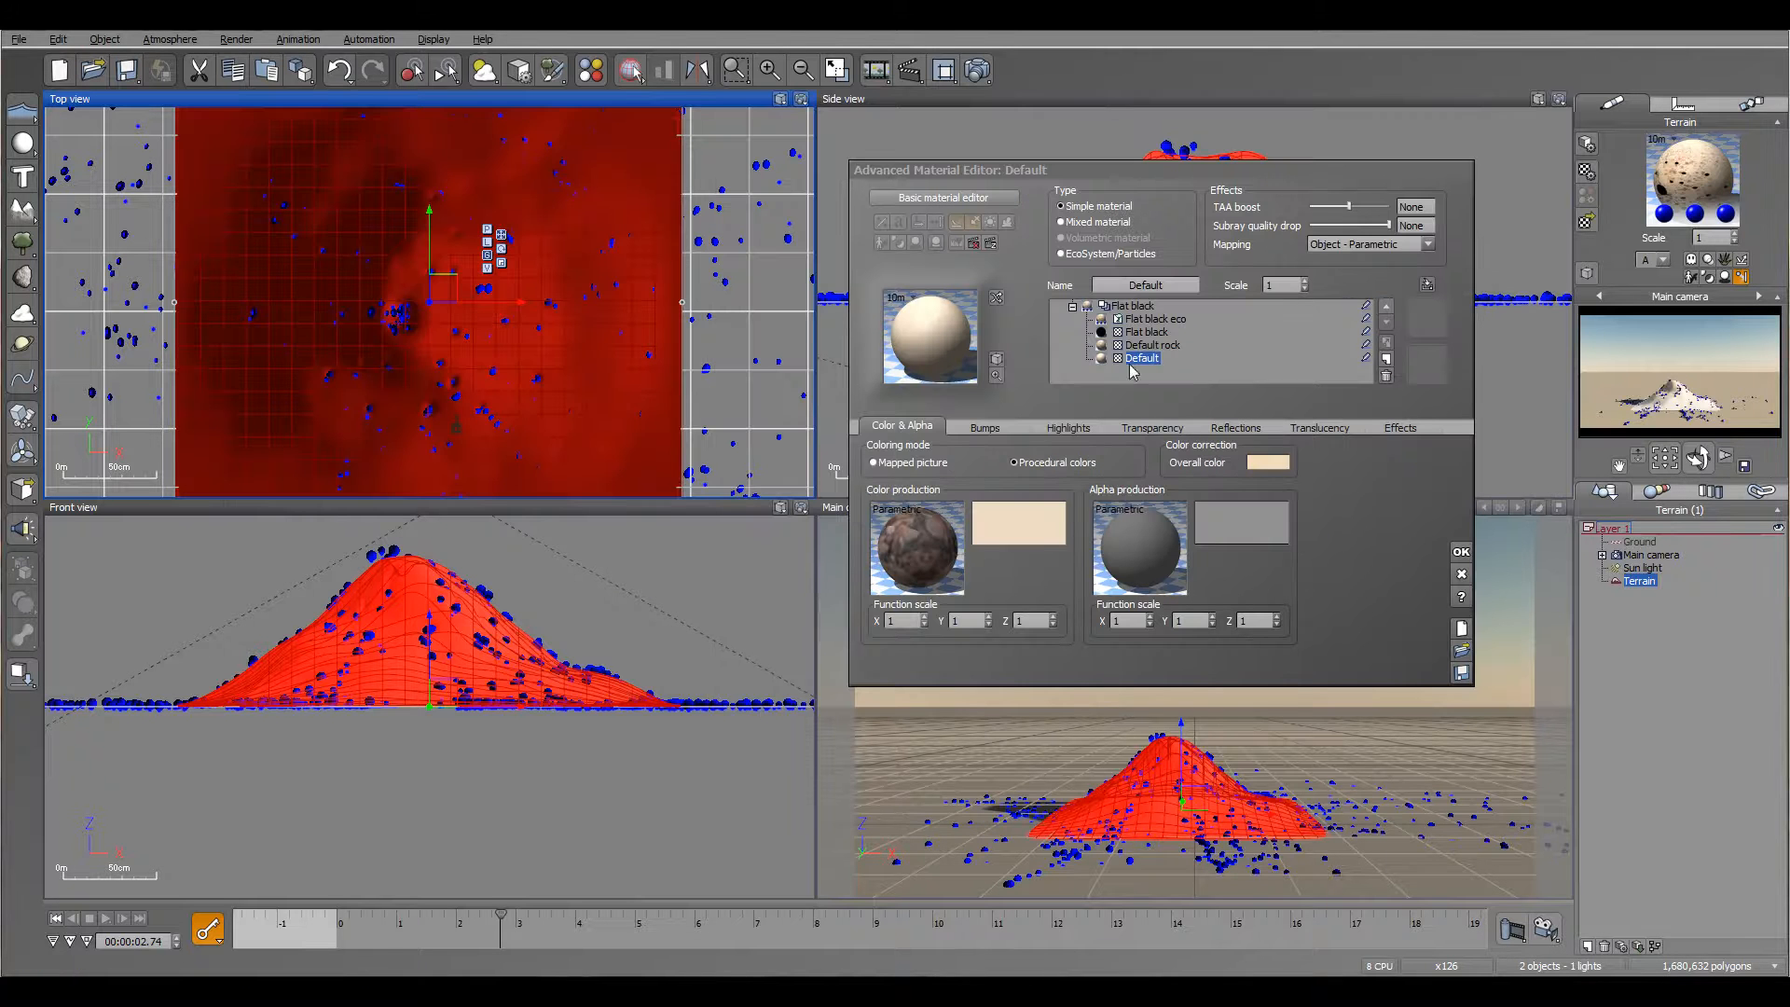
click(1151, 346)
click(1386, 376)
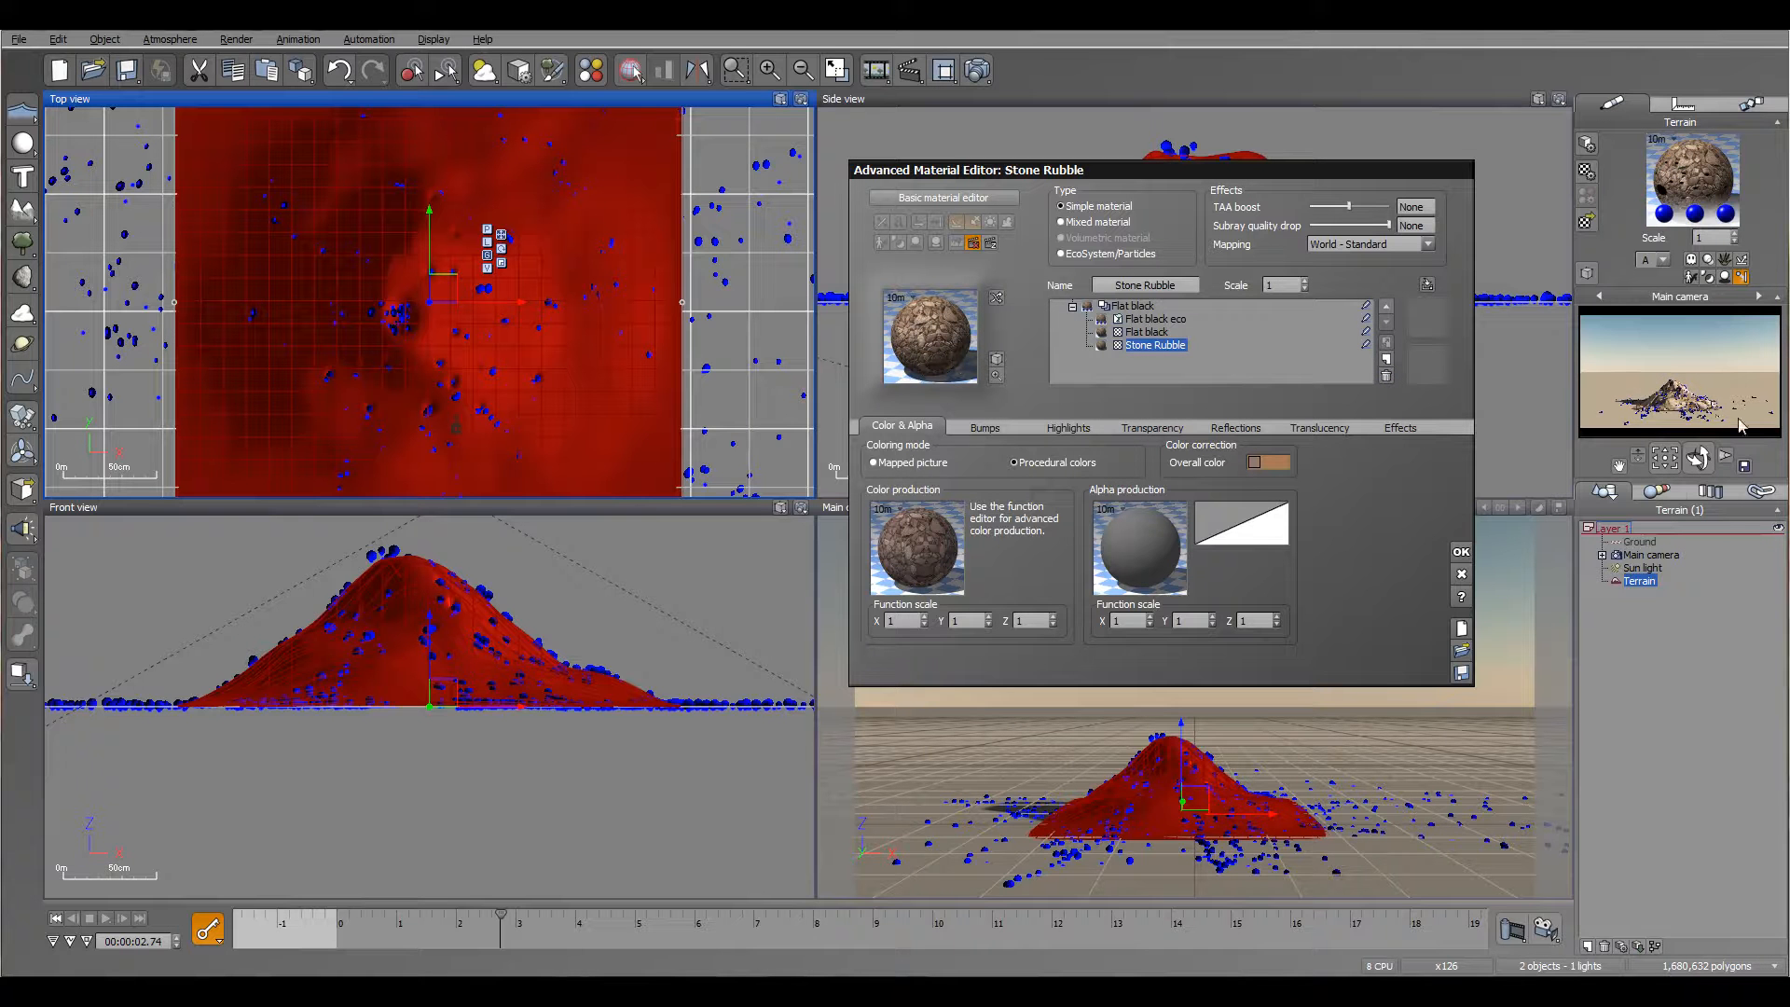
Step: Set the Stone Rubble layer's material scale to 0.2
click(1281, 286)
text(0.)
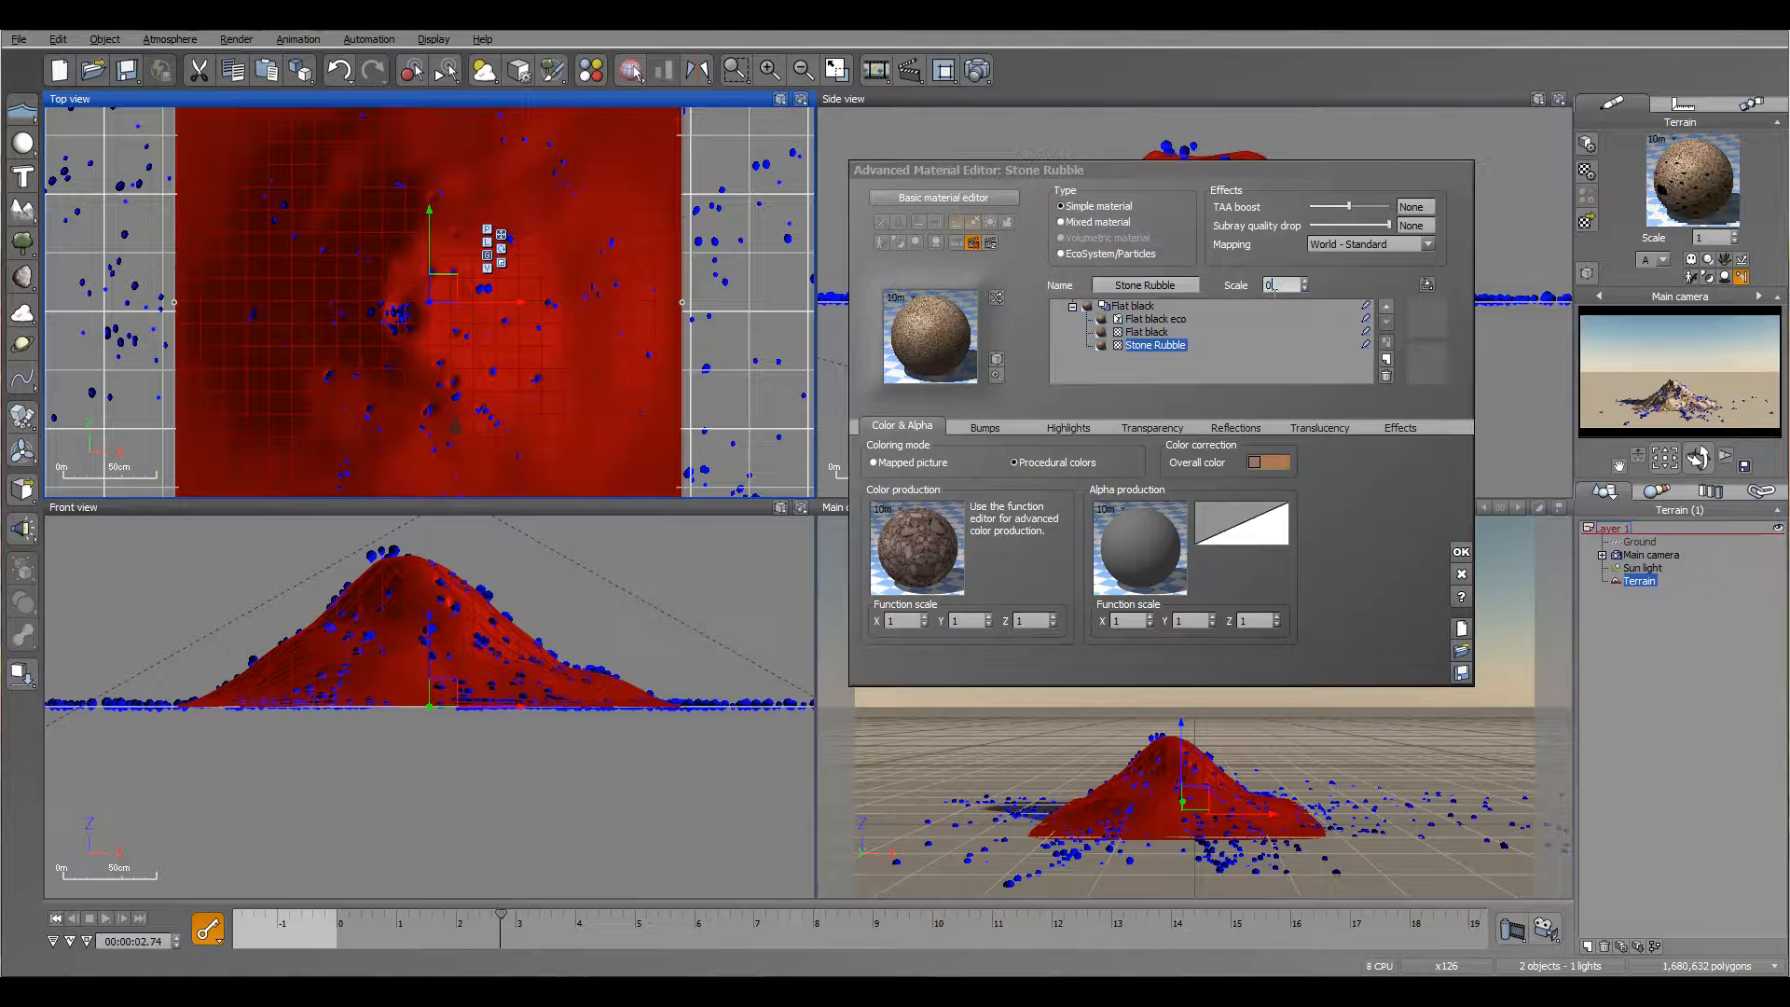
text(2)
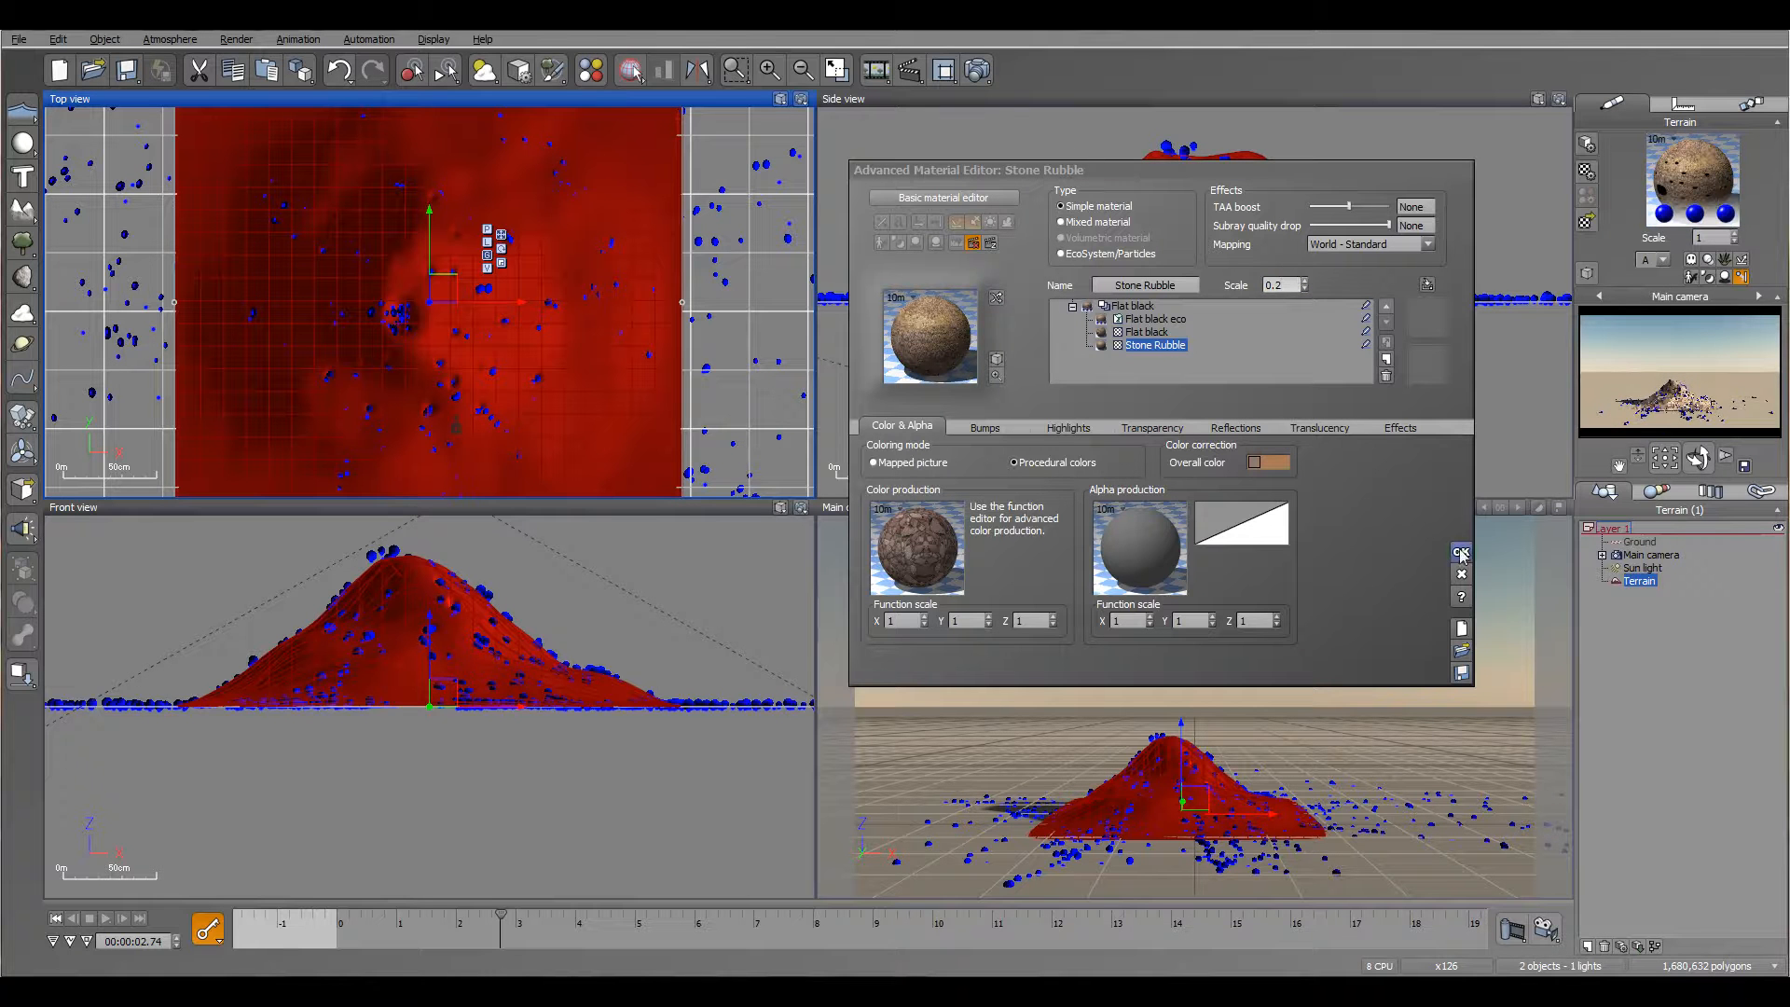
Step: Return to the animation's start and replace the ground's material with Stone Rubble
click(58, 922)
click(1638, 542)
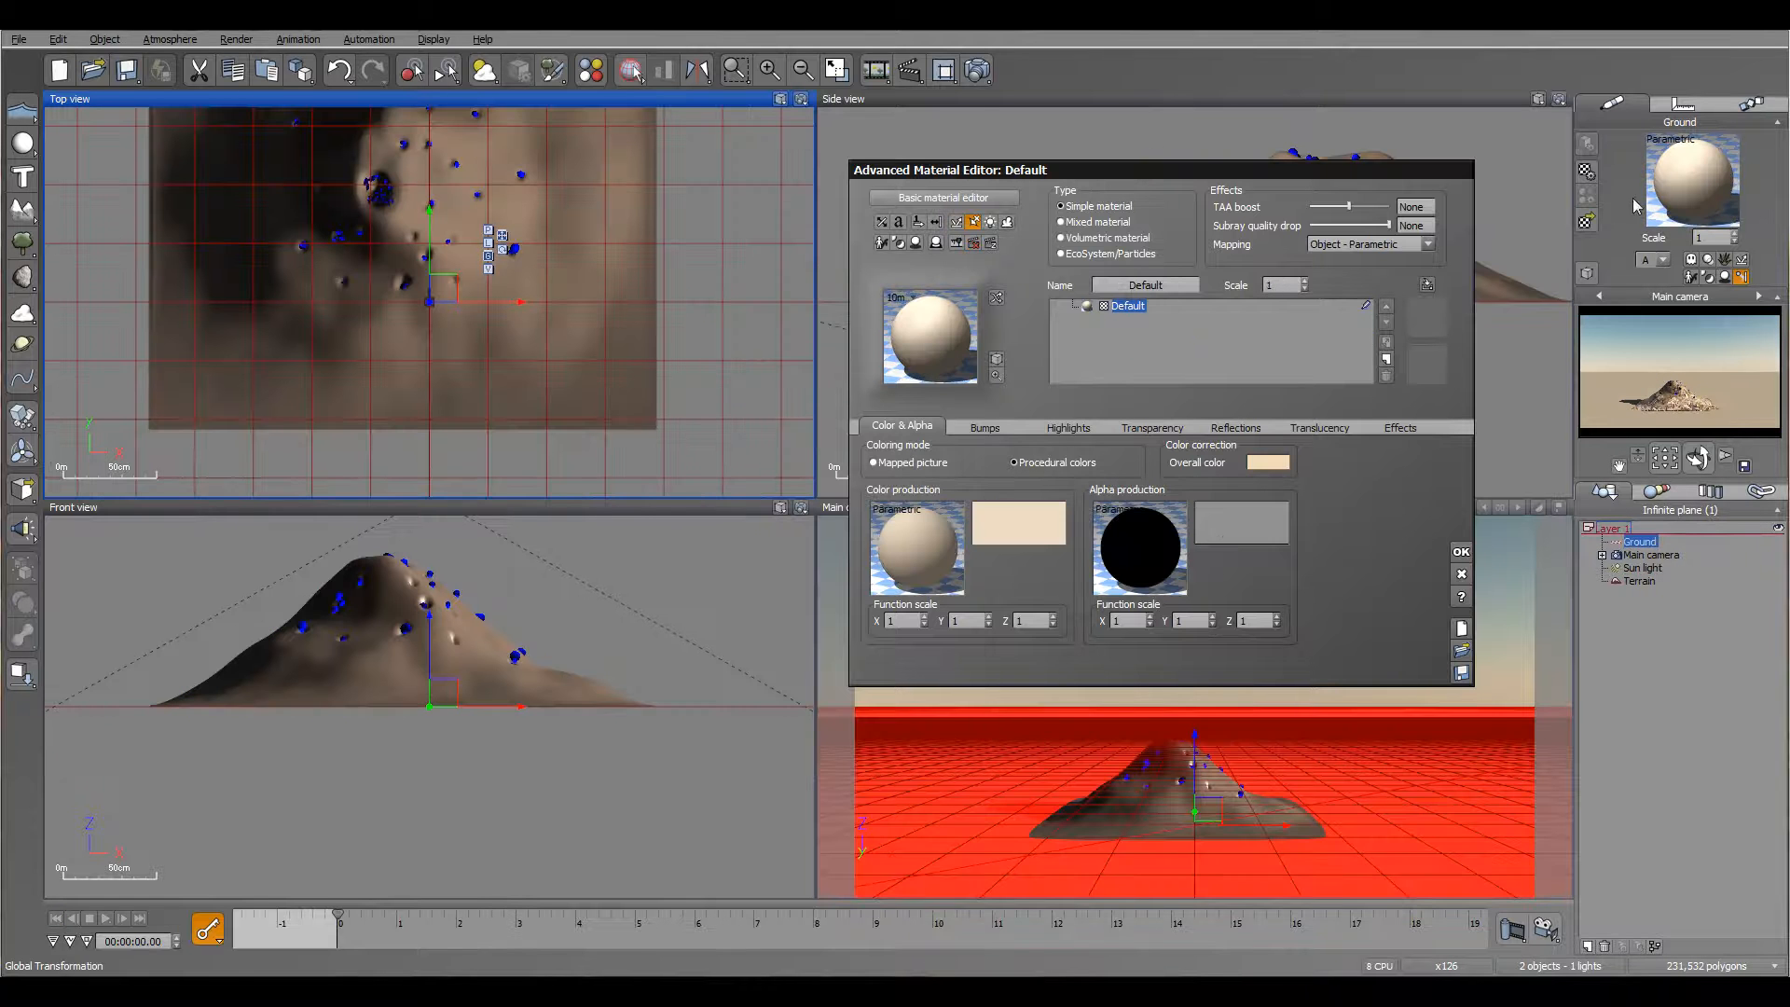
click(940, 352)
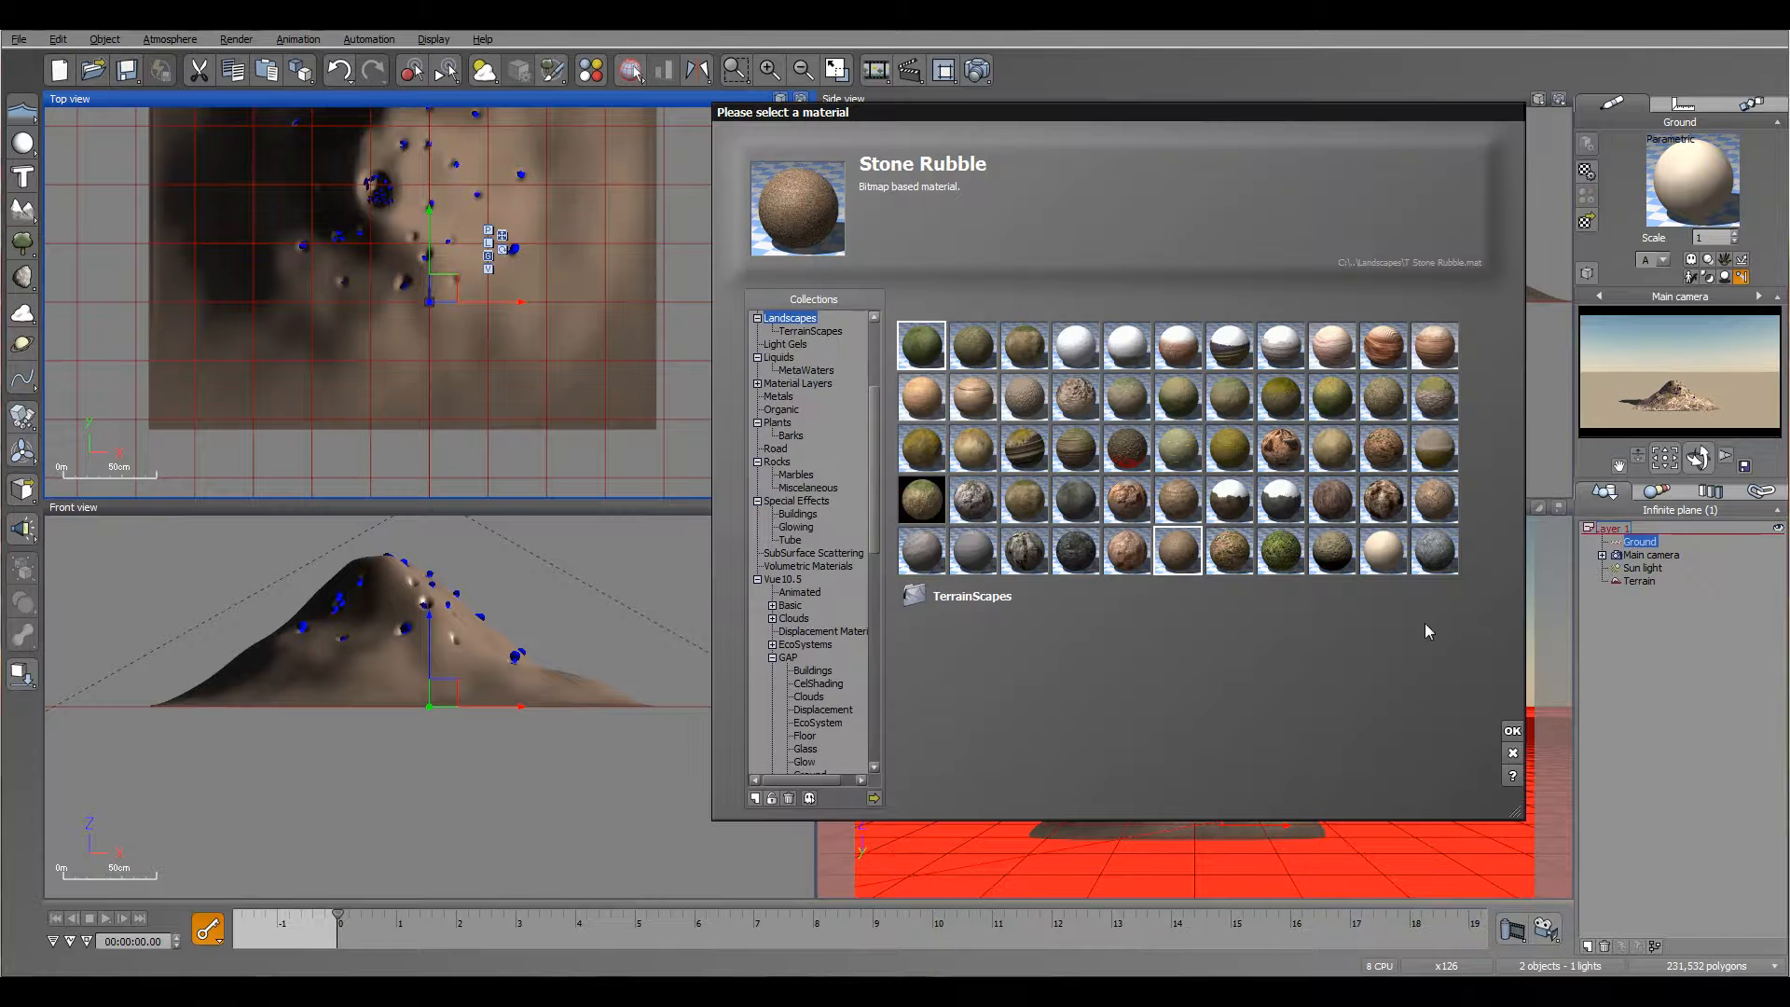
click(1512, 731)
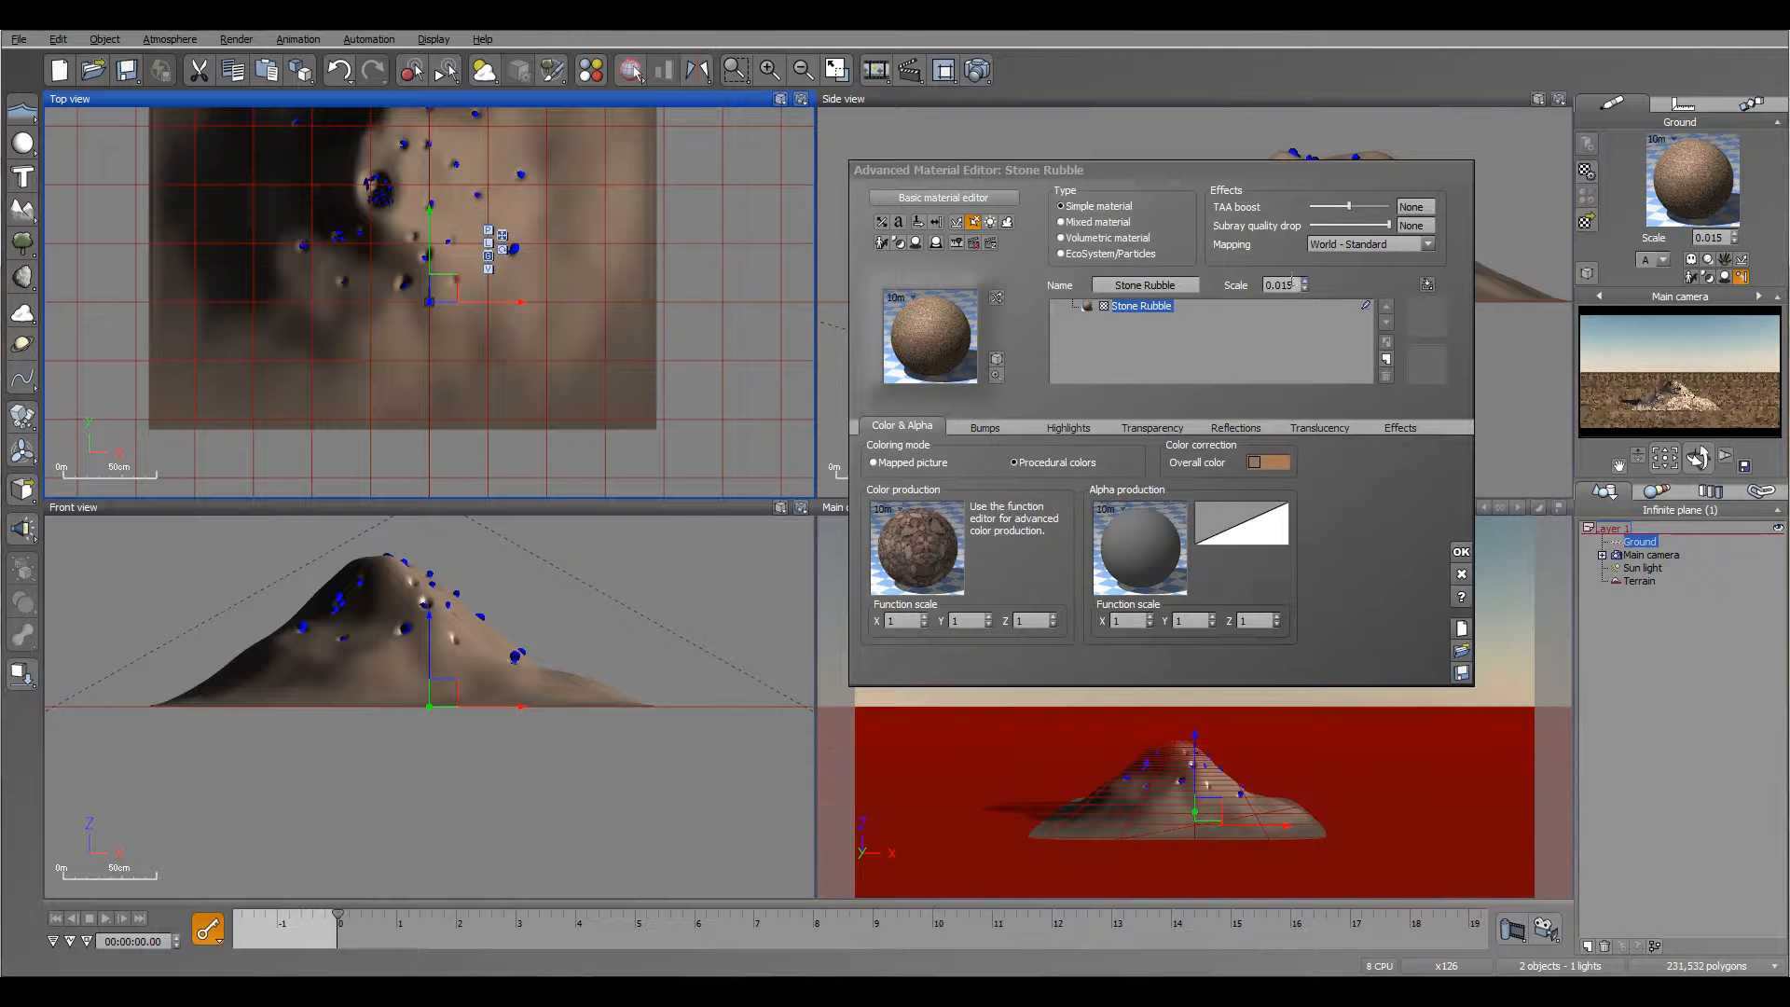
Step: Set the ground's Stone Rubble material scale to 0.2 and preview the particle emission up to about 3.5 s
text(0.2)
key(Return)
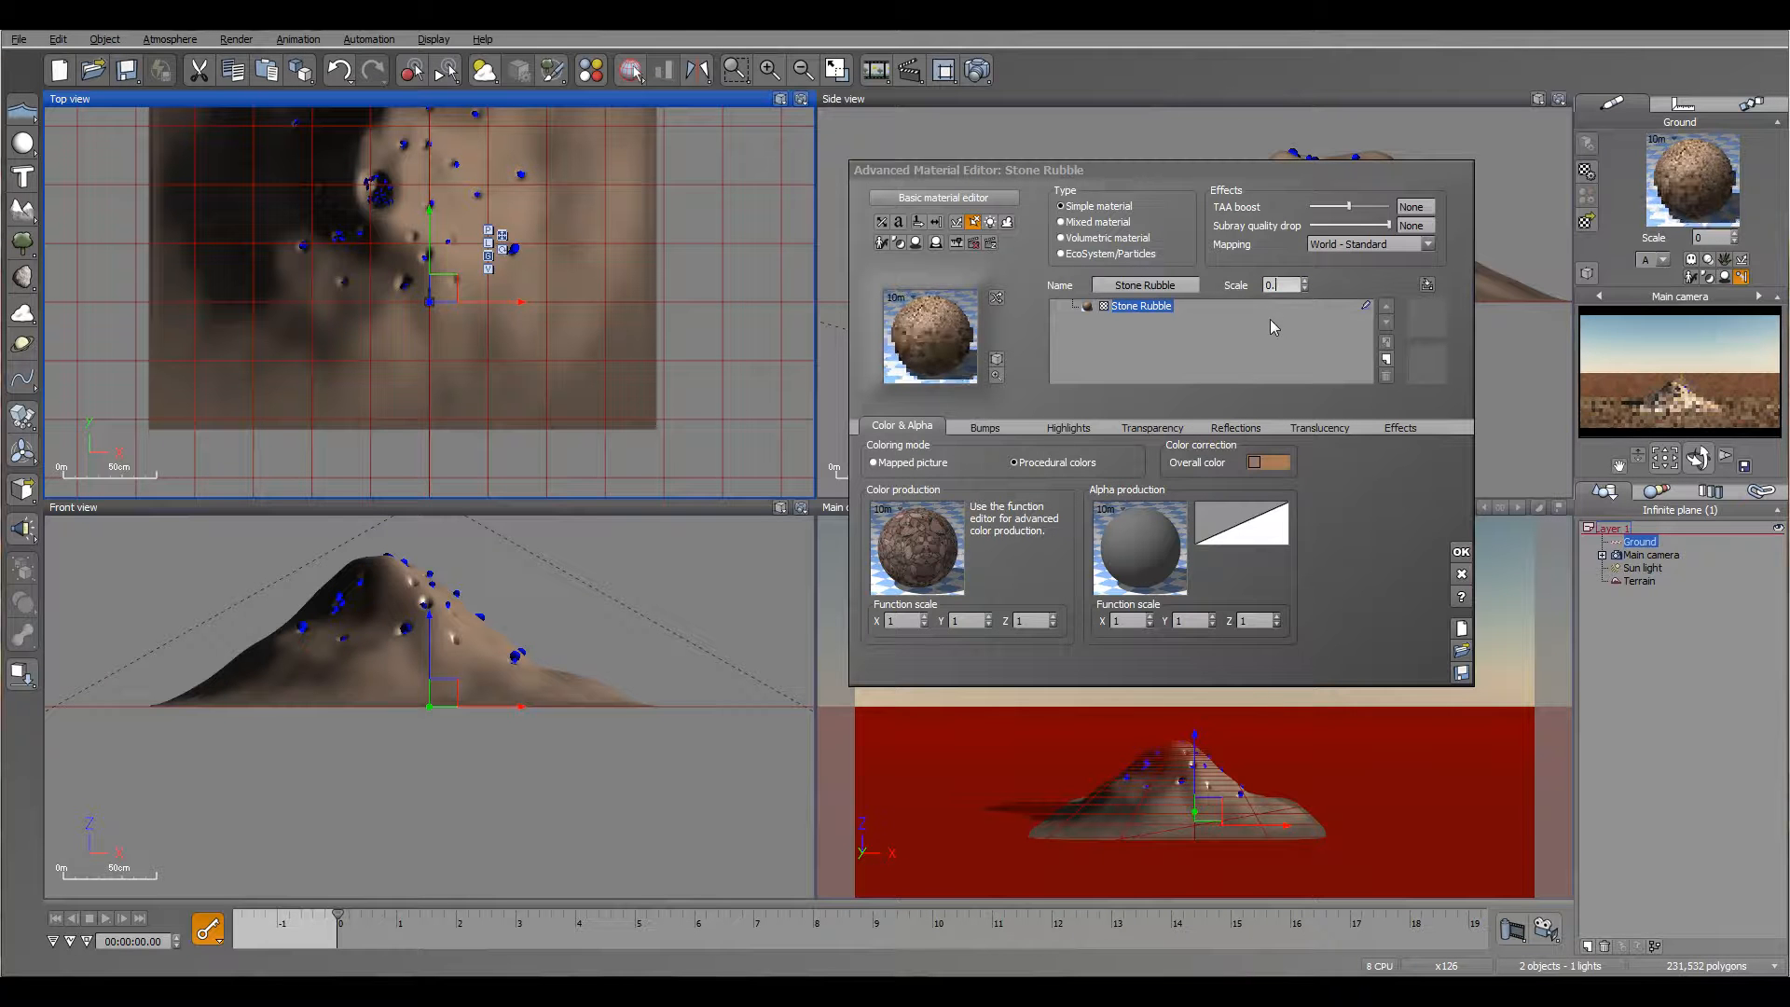
click(1461, 576)
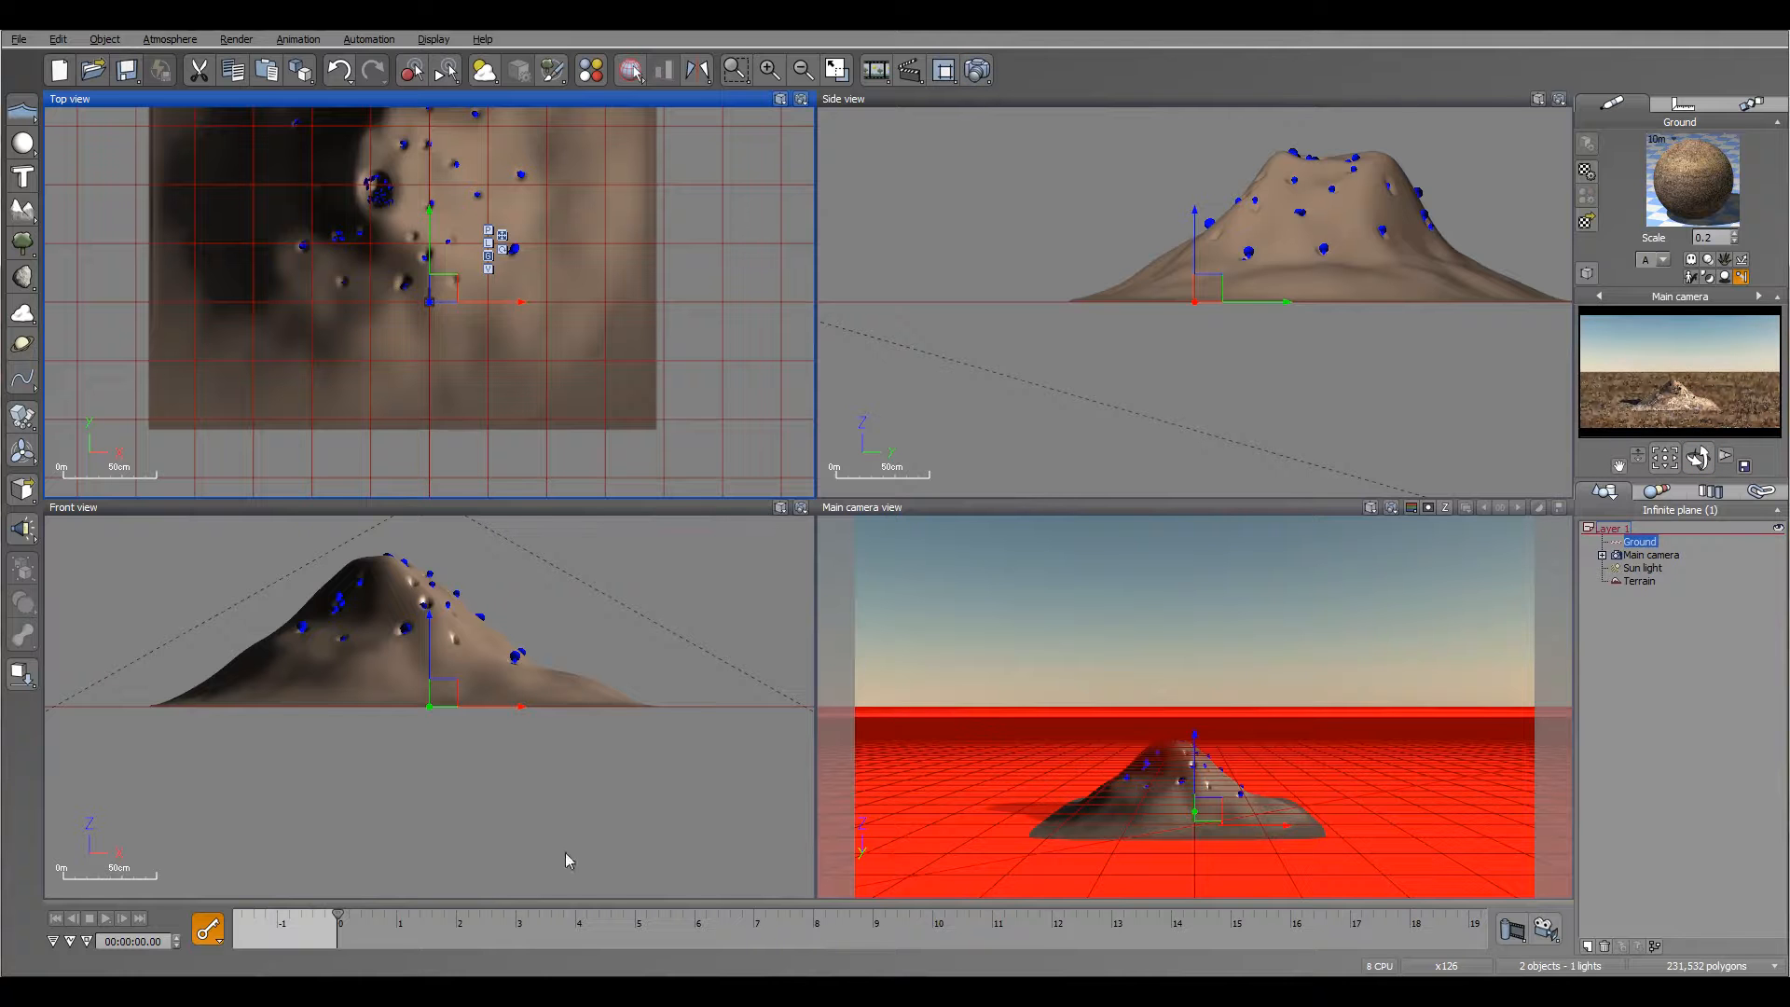
drag(338, 915, 544, 930)
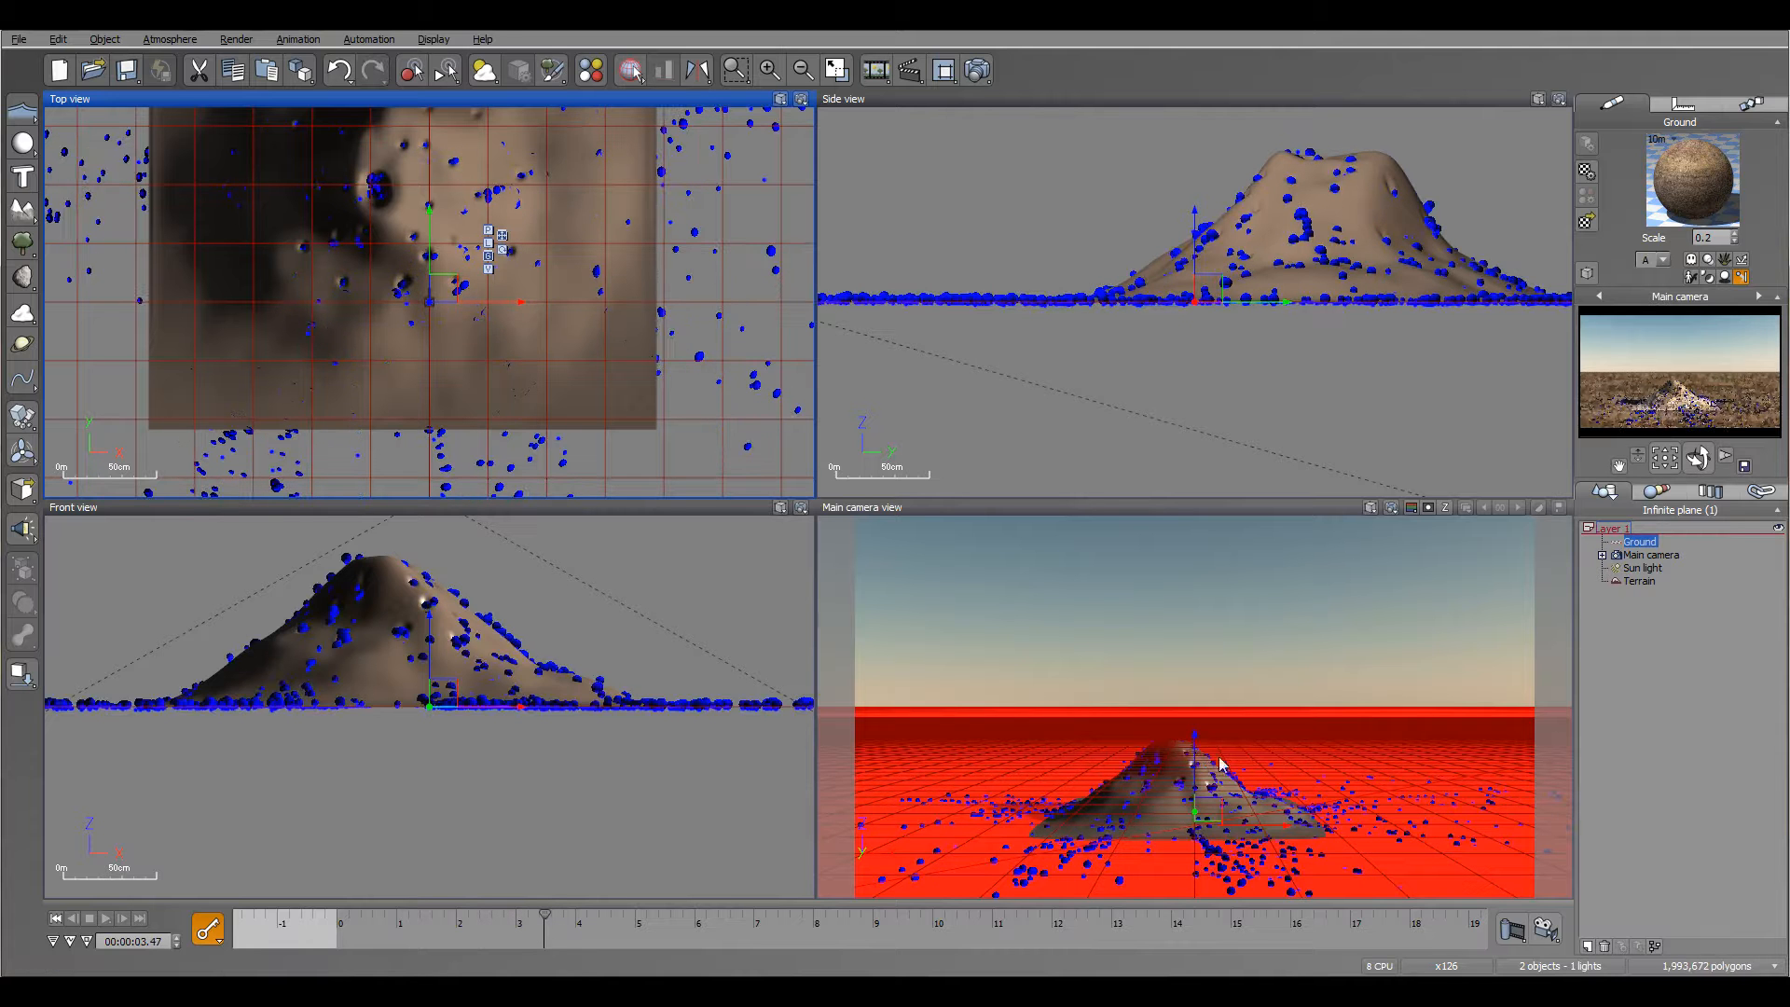
right_drag(1345, 255, 1385, 311)
Step: Move the sun light low above the horizon in front of the camera, slightly to the right, so it backlights the mound
click(1663, 568)
right_drag(606, 323, 791, 345)
scroll(629, 327, down, 5)
drag(630, 327, 379, 191)
key(ctrl+z)
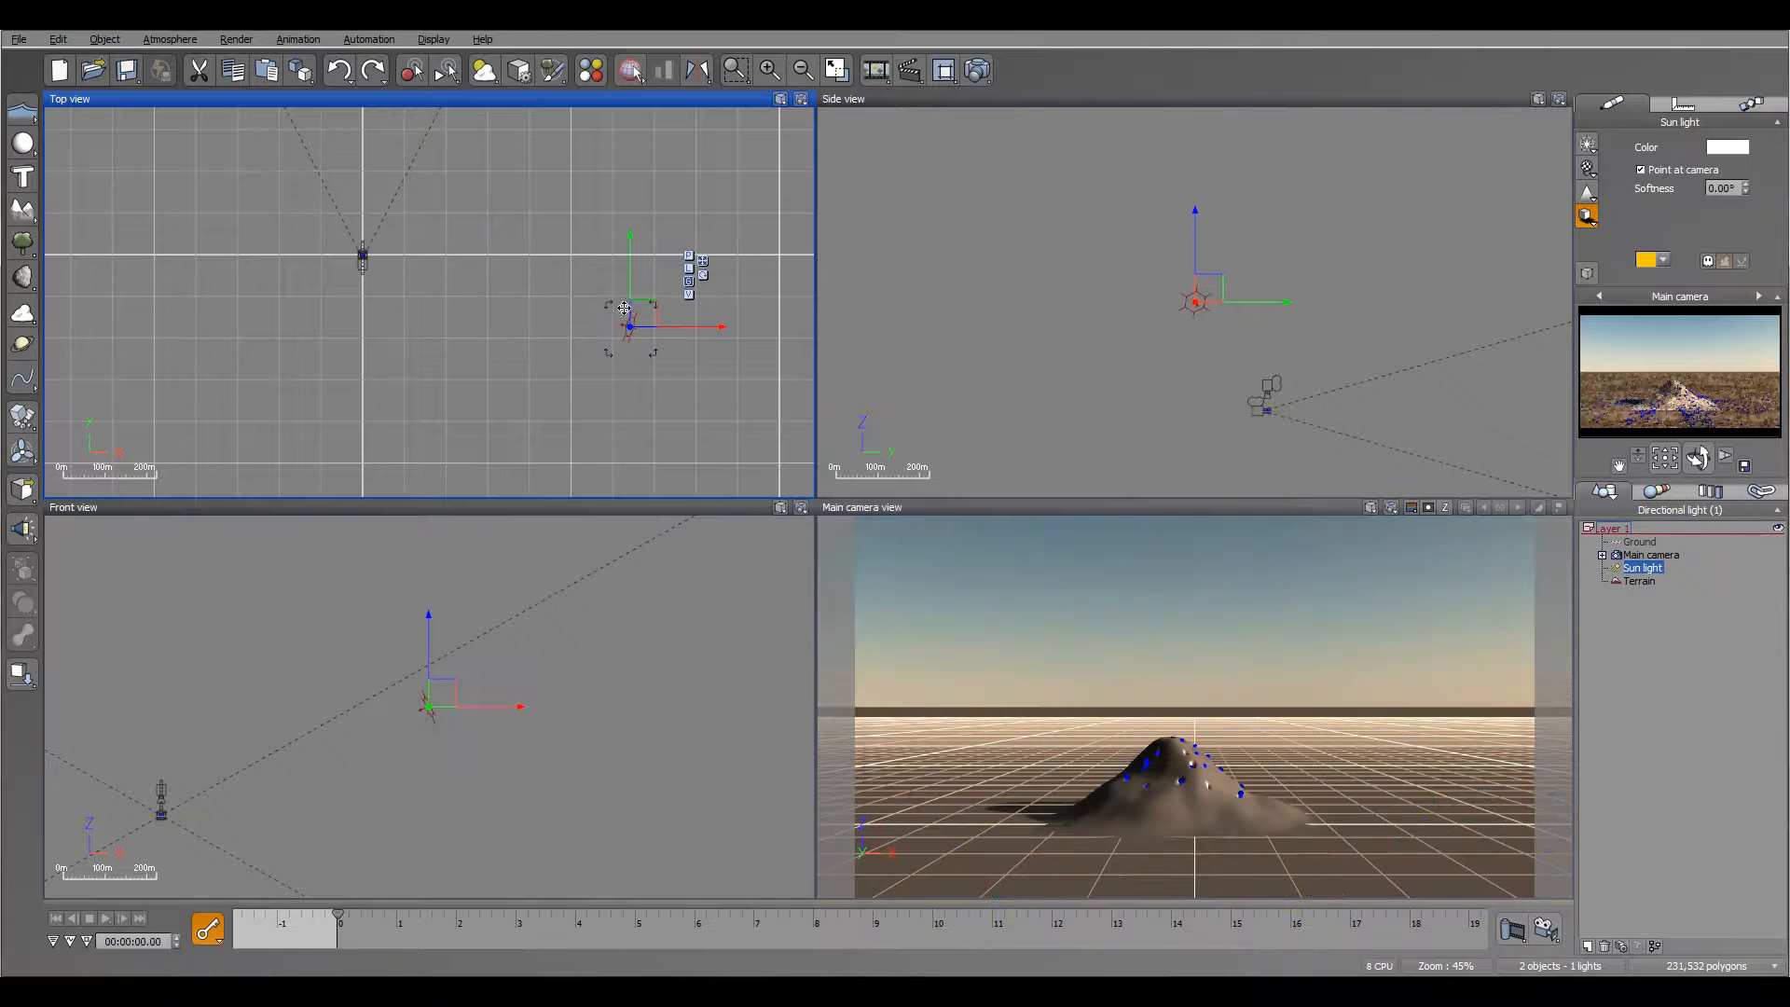
drag(645, 313, 385, 150)
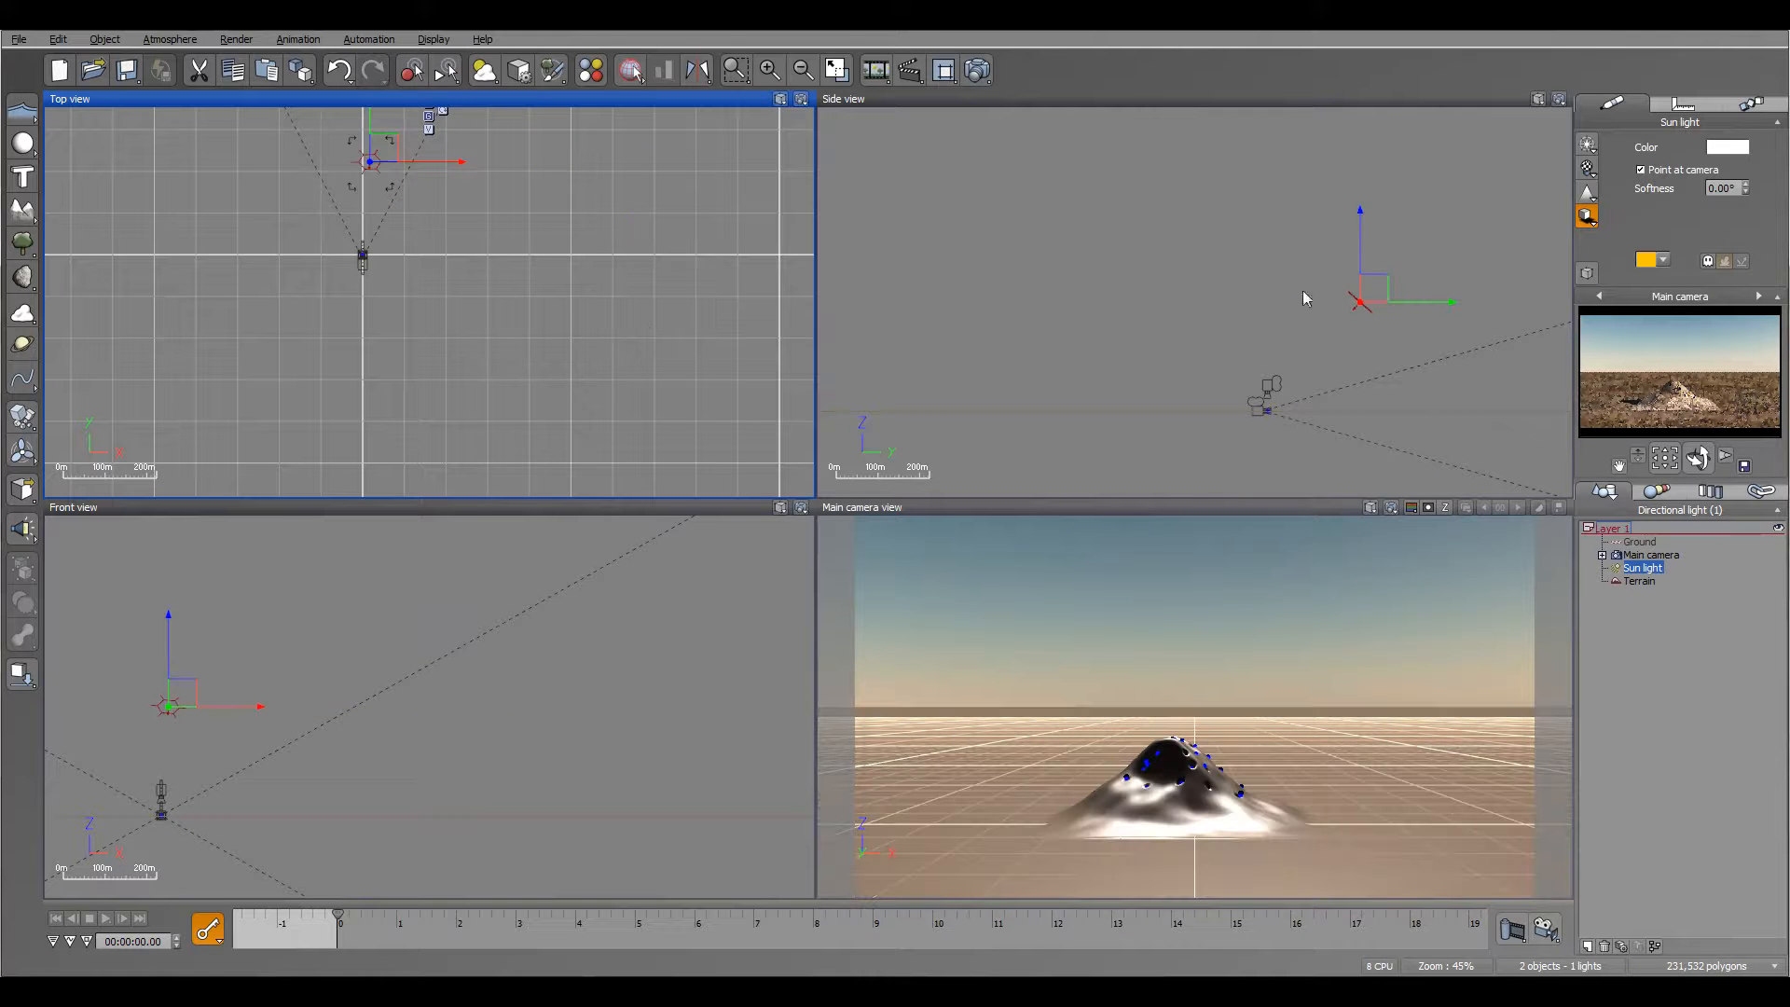
drag(1372, 287, 1378, 351)
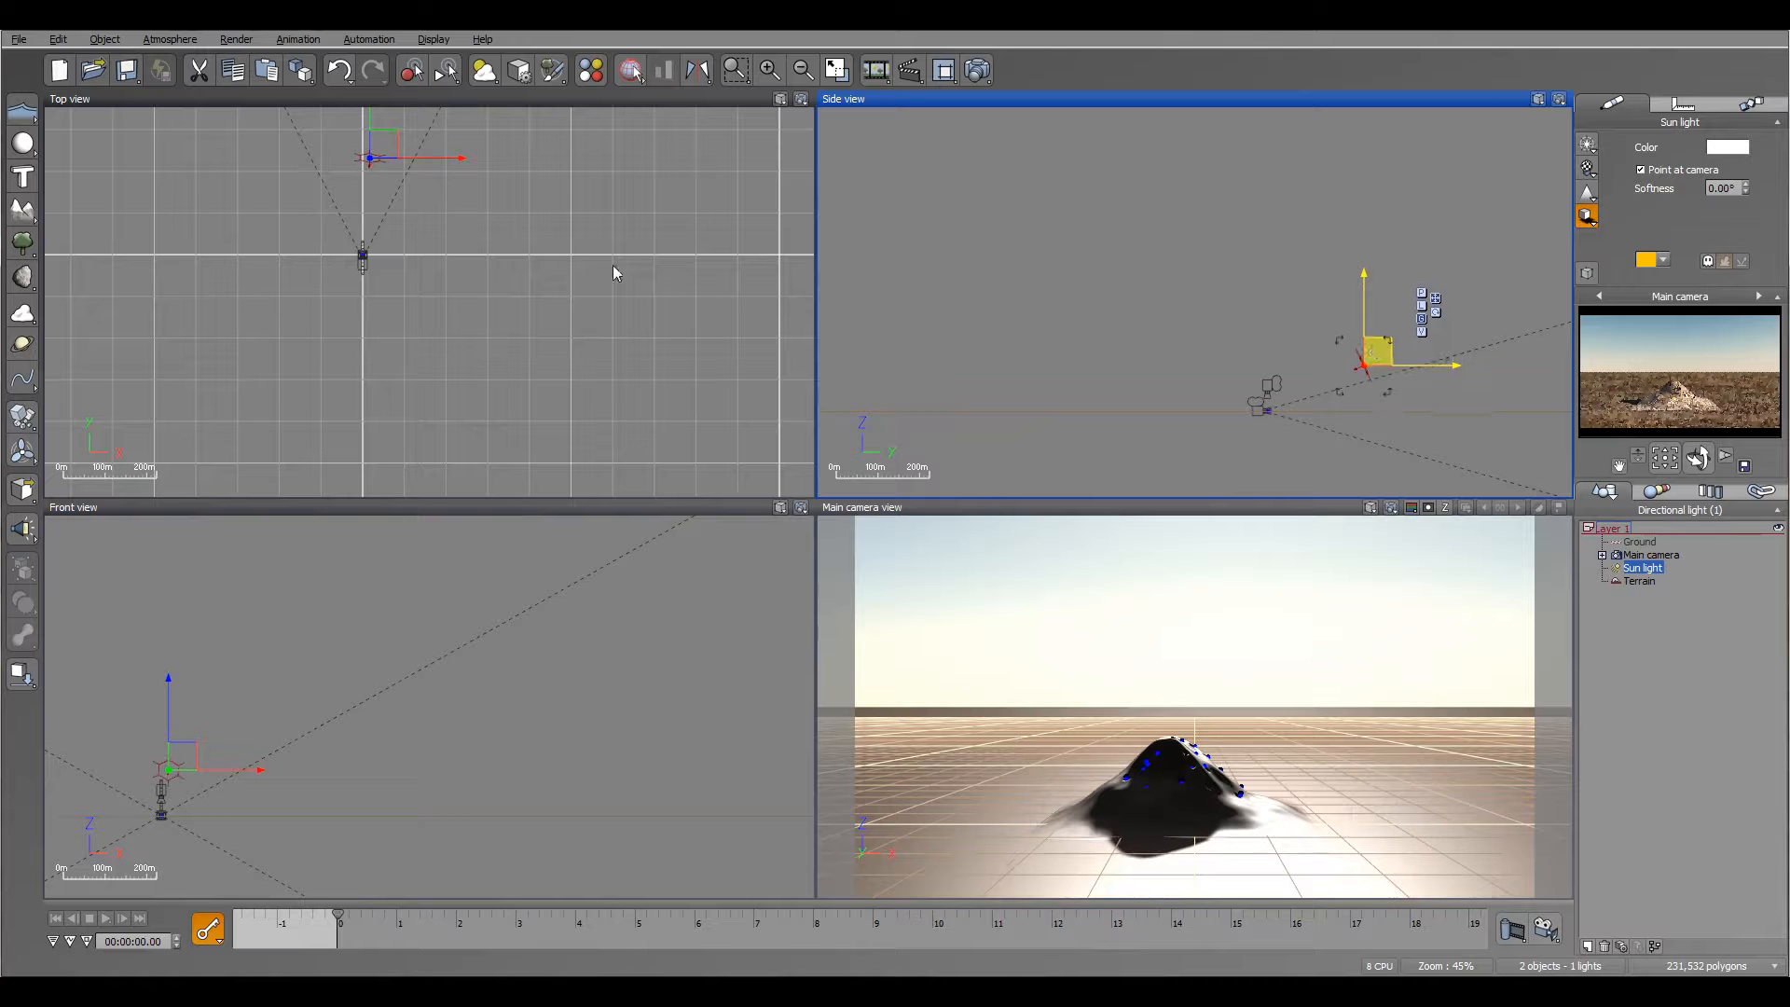
drag(382, 149, 442, 198)
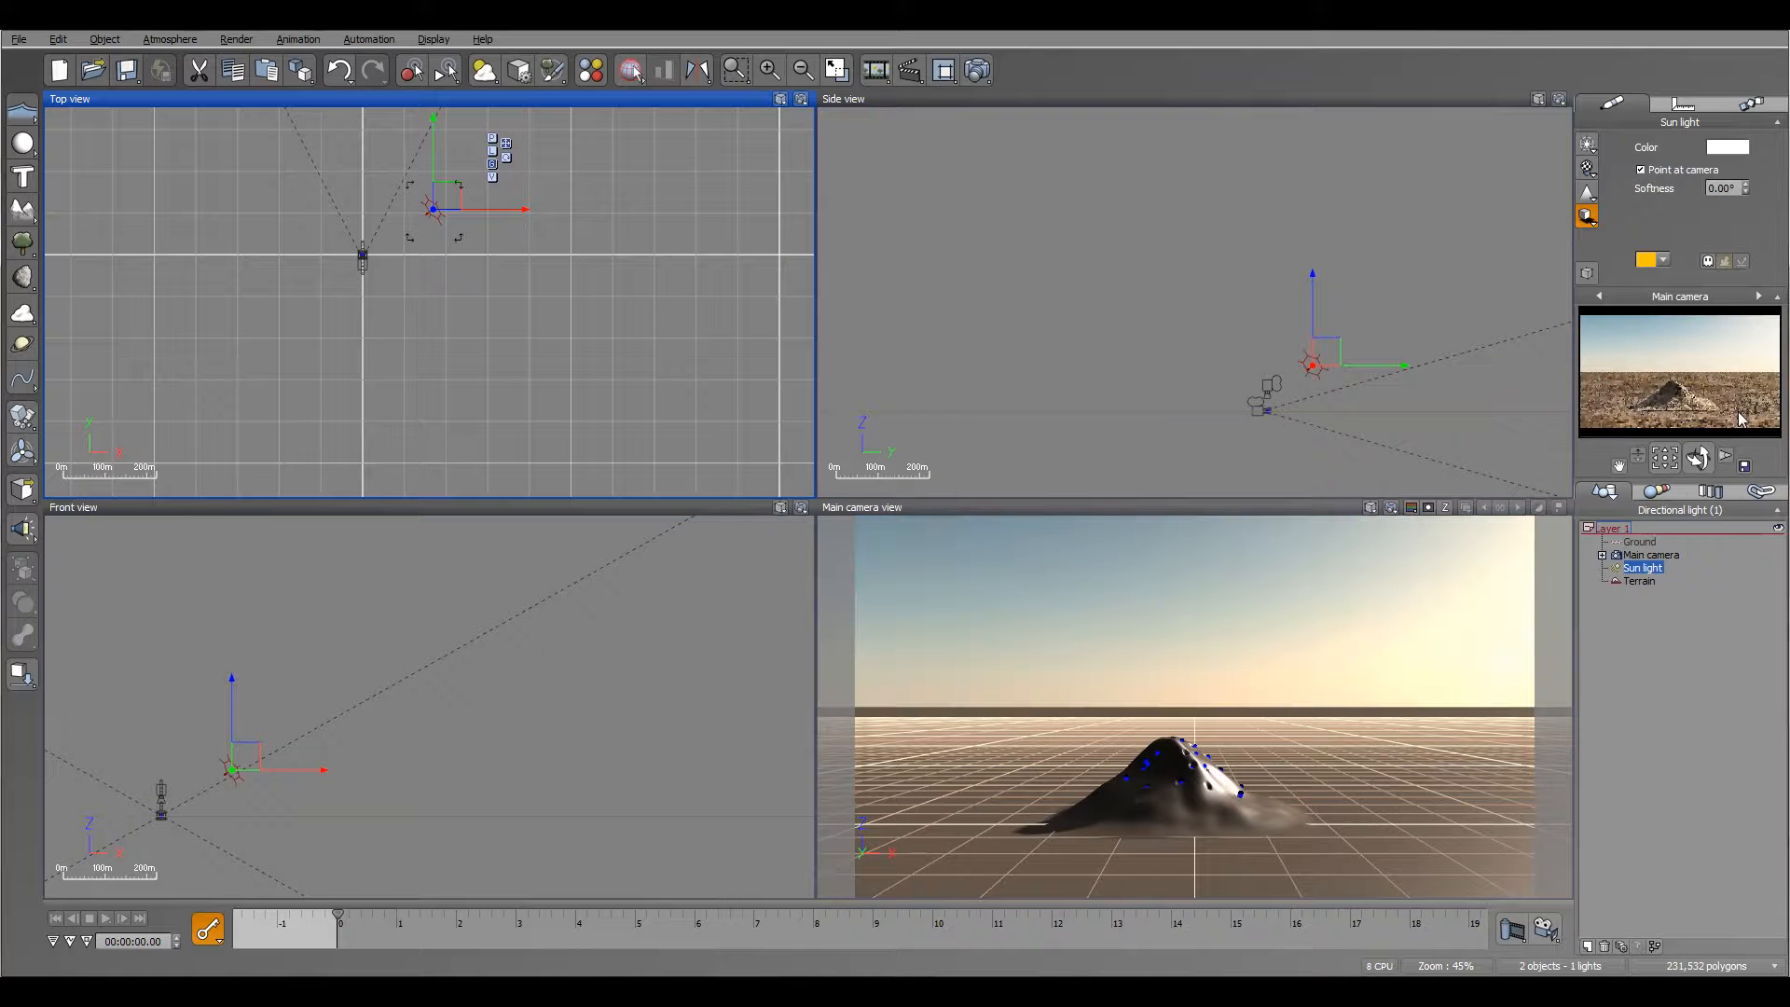
Step: Lower the terrain slightly so its square edges sink below the ground, and deselect it
double_click(1637, 586)
right_drag(1143, 377, 1221, 321)
scroll(1223, 320, up, 5)
right_drag(1534, 224, 1068, 526)
scroll(1290, 308, up, 6)
right_drag(1175, 307, 1139, 554)
scroll(1058, 349, up, 4)
right_drag(1047, 358, 1180, 336)
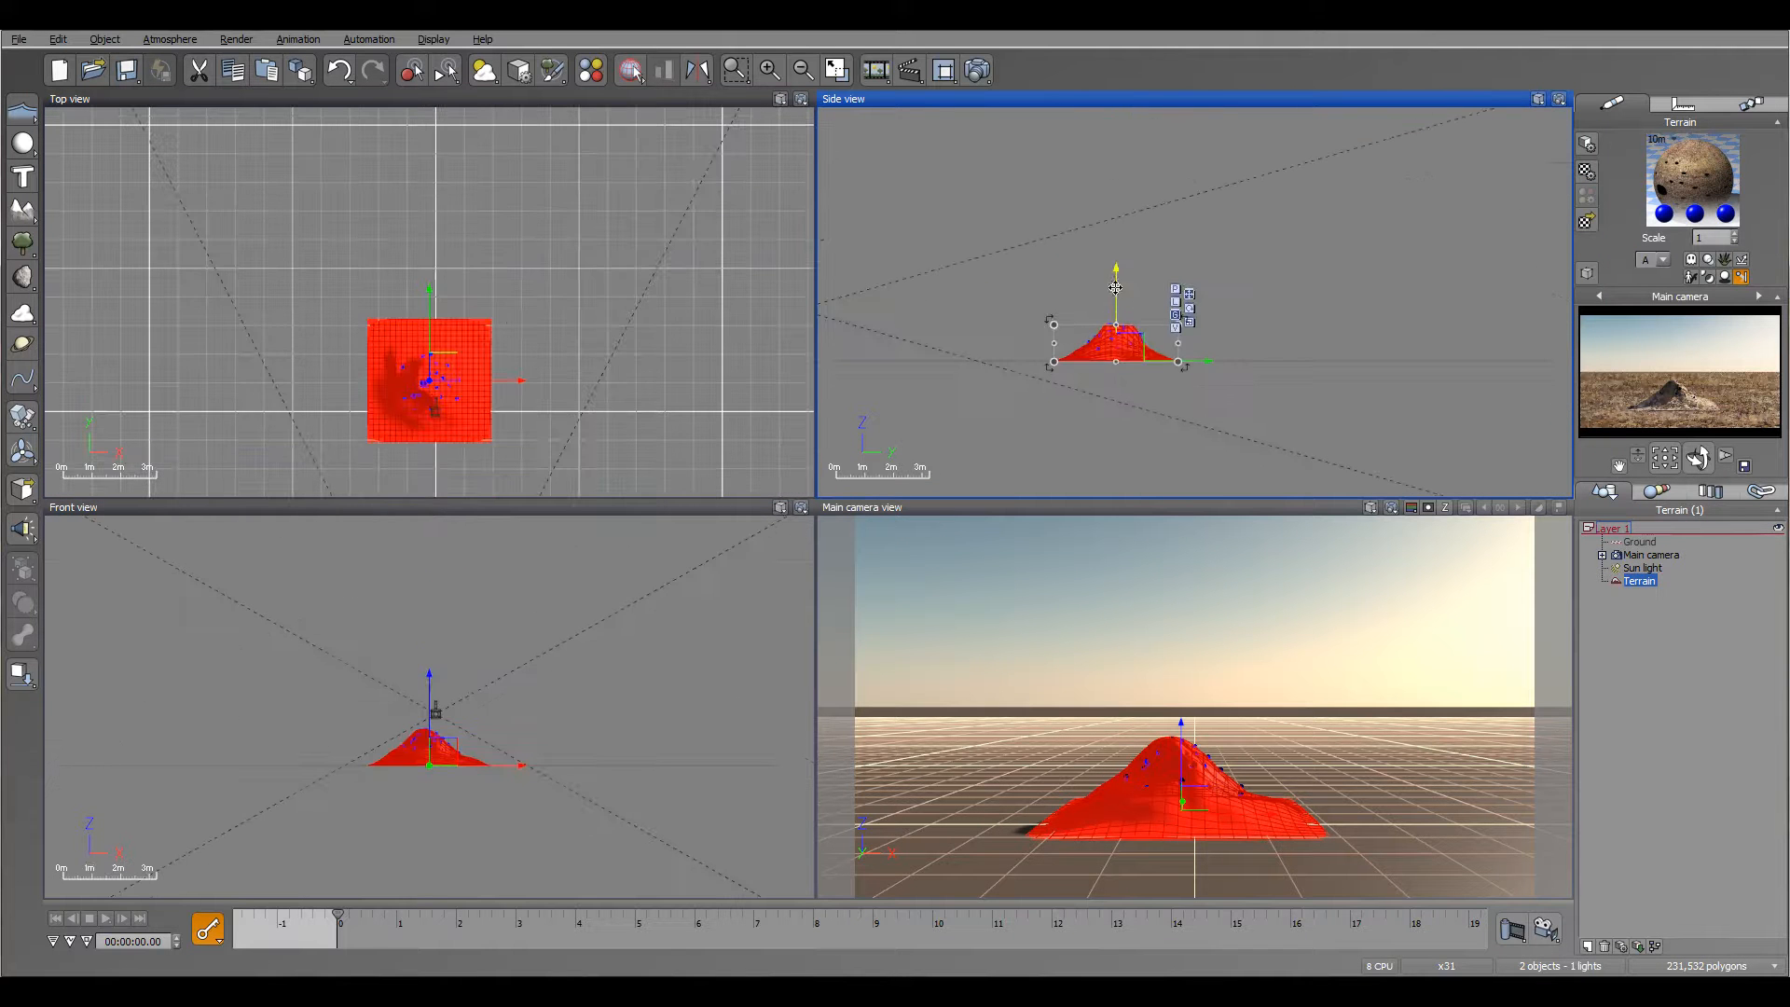
key(ctrl+z)
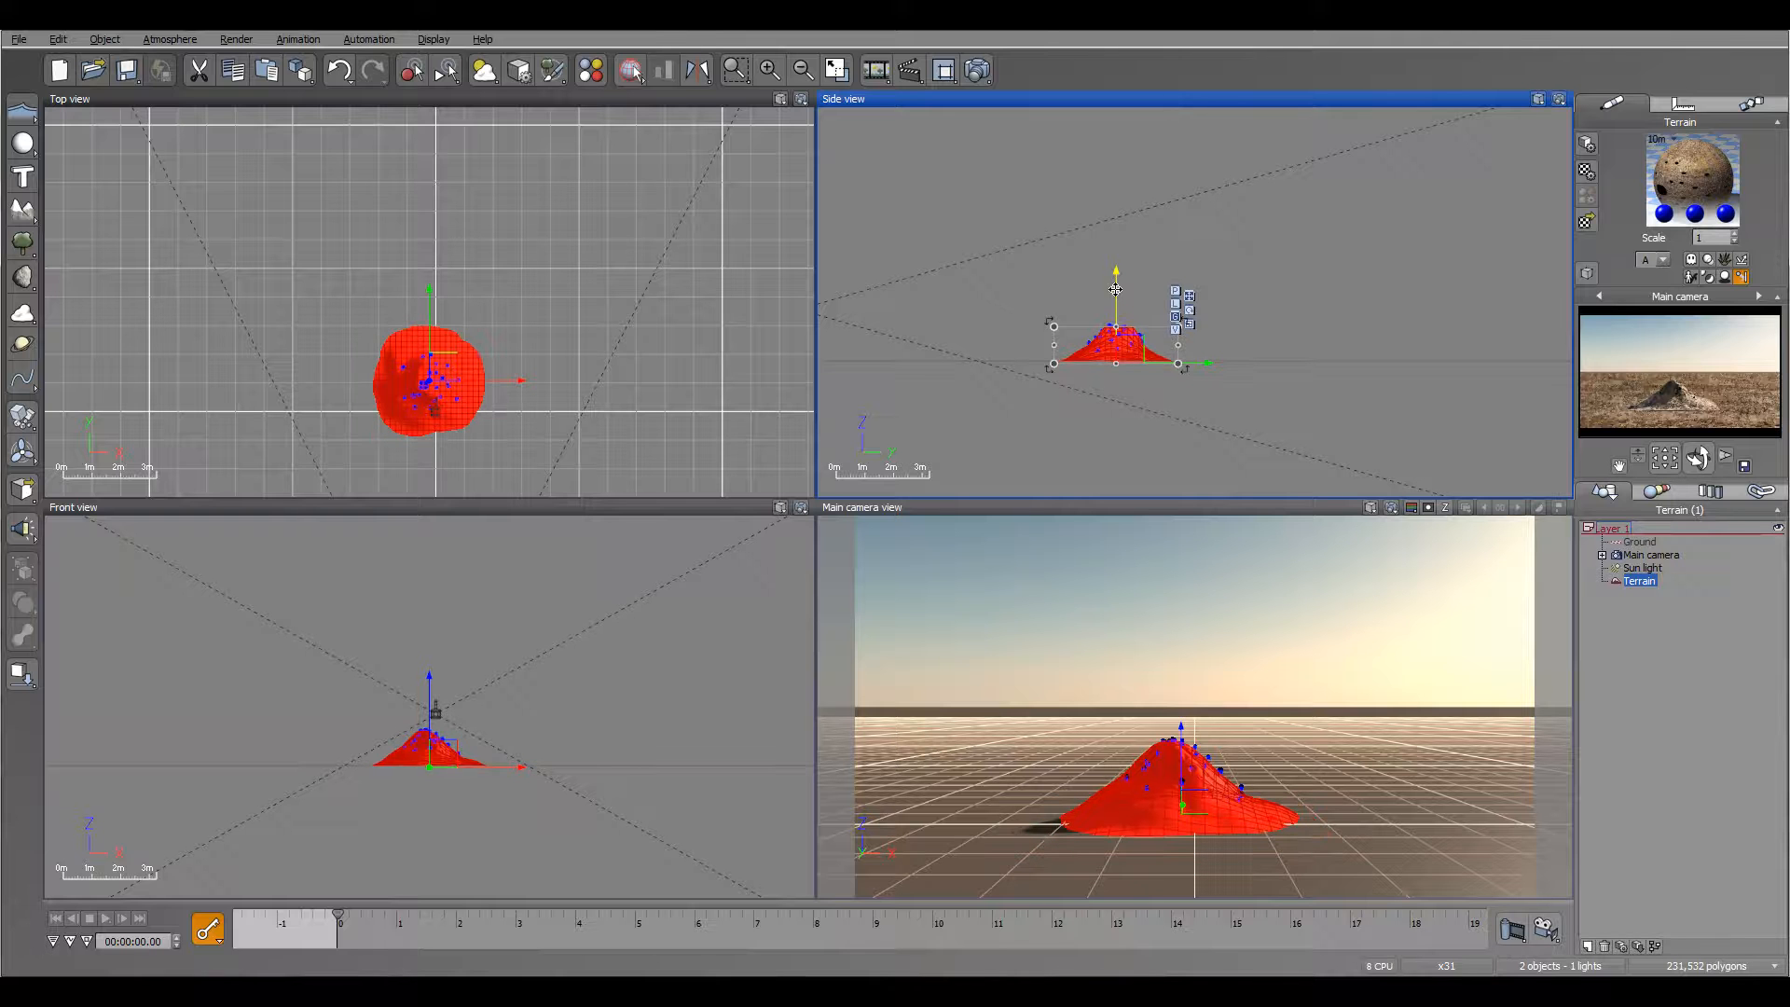
scroll(607, 320, up, 5)
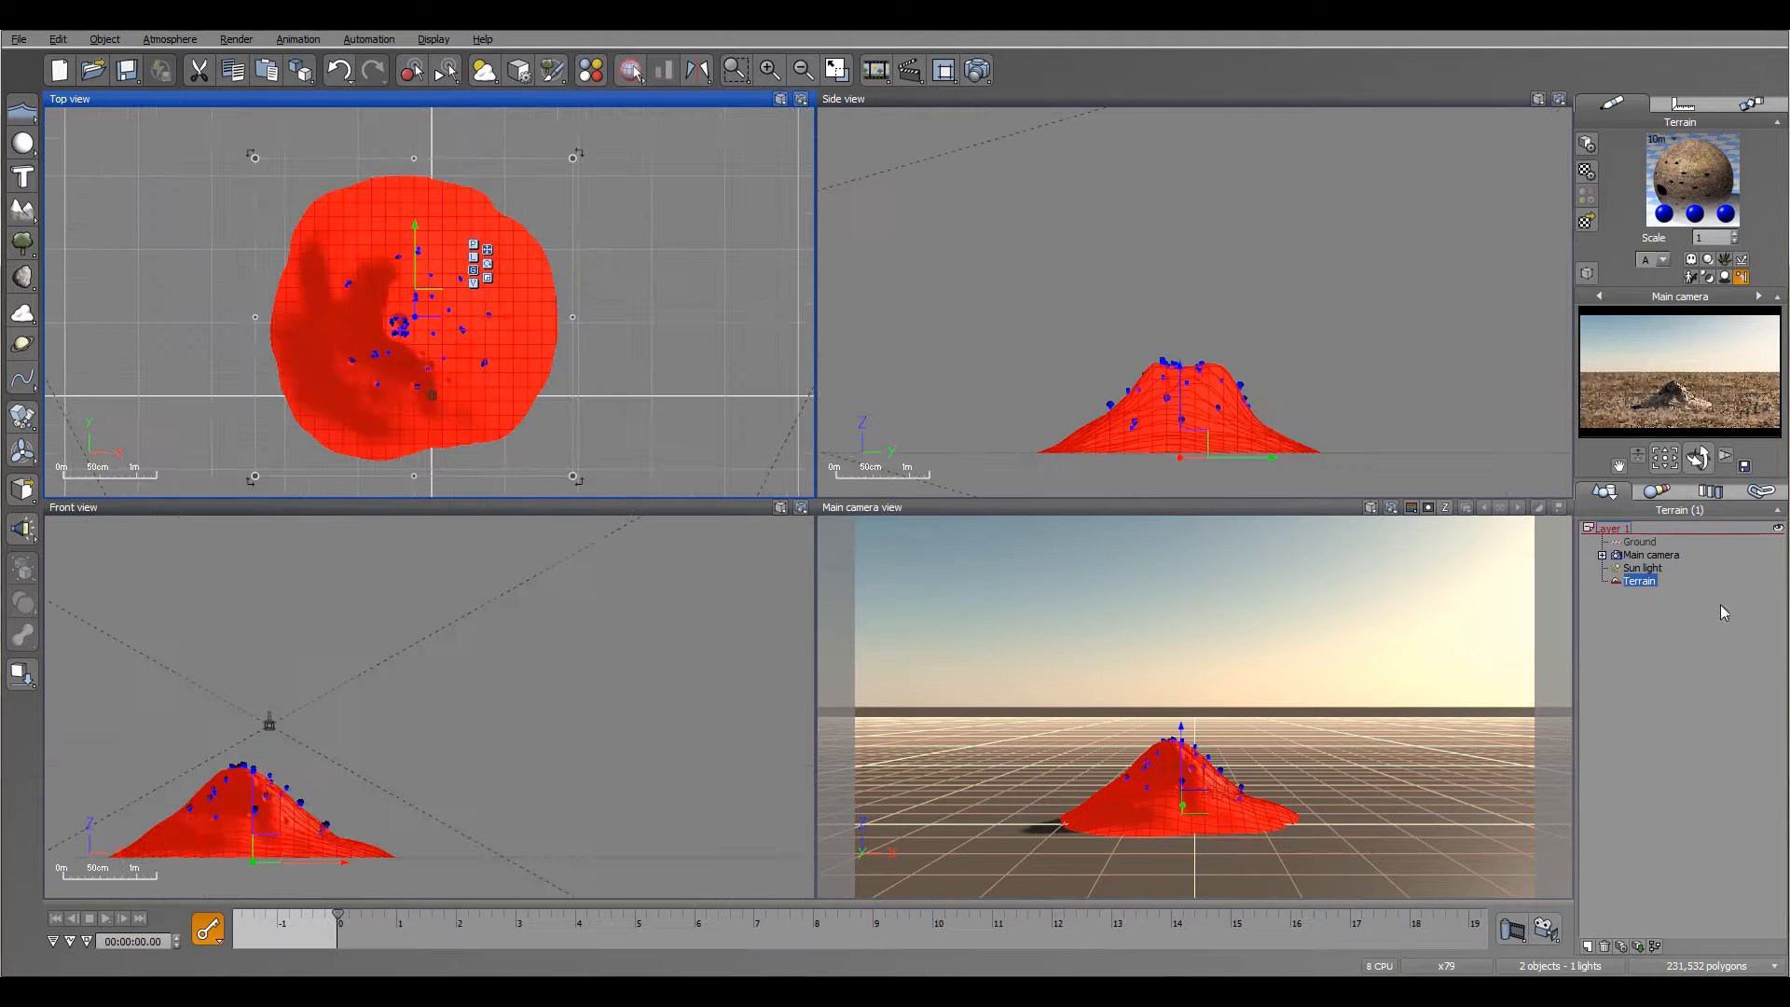
click(1688, 643)
Step: Preview the particles flowing down the lowered mound up to about 1.6 s and inspect them from above and from the side
scroll(587, 419, up, 3)
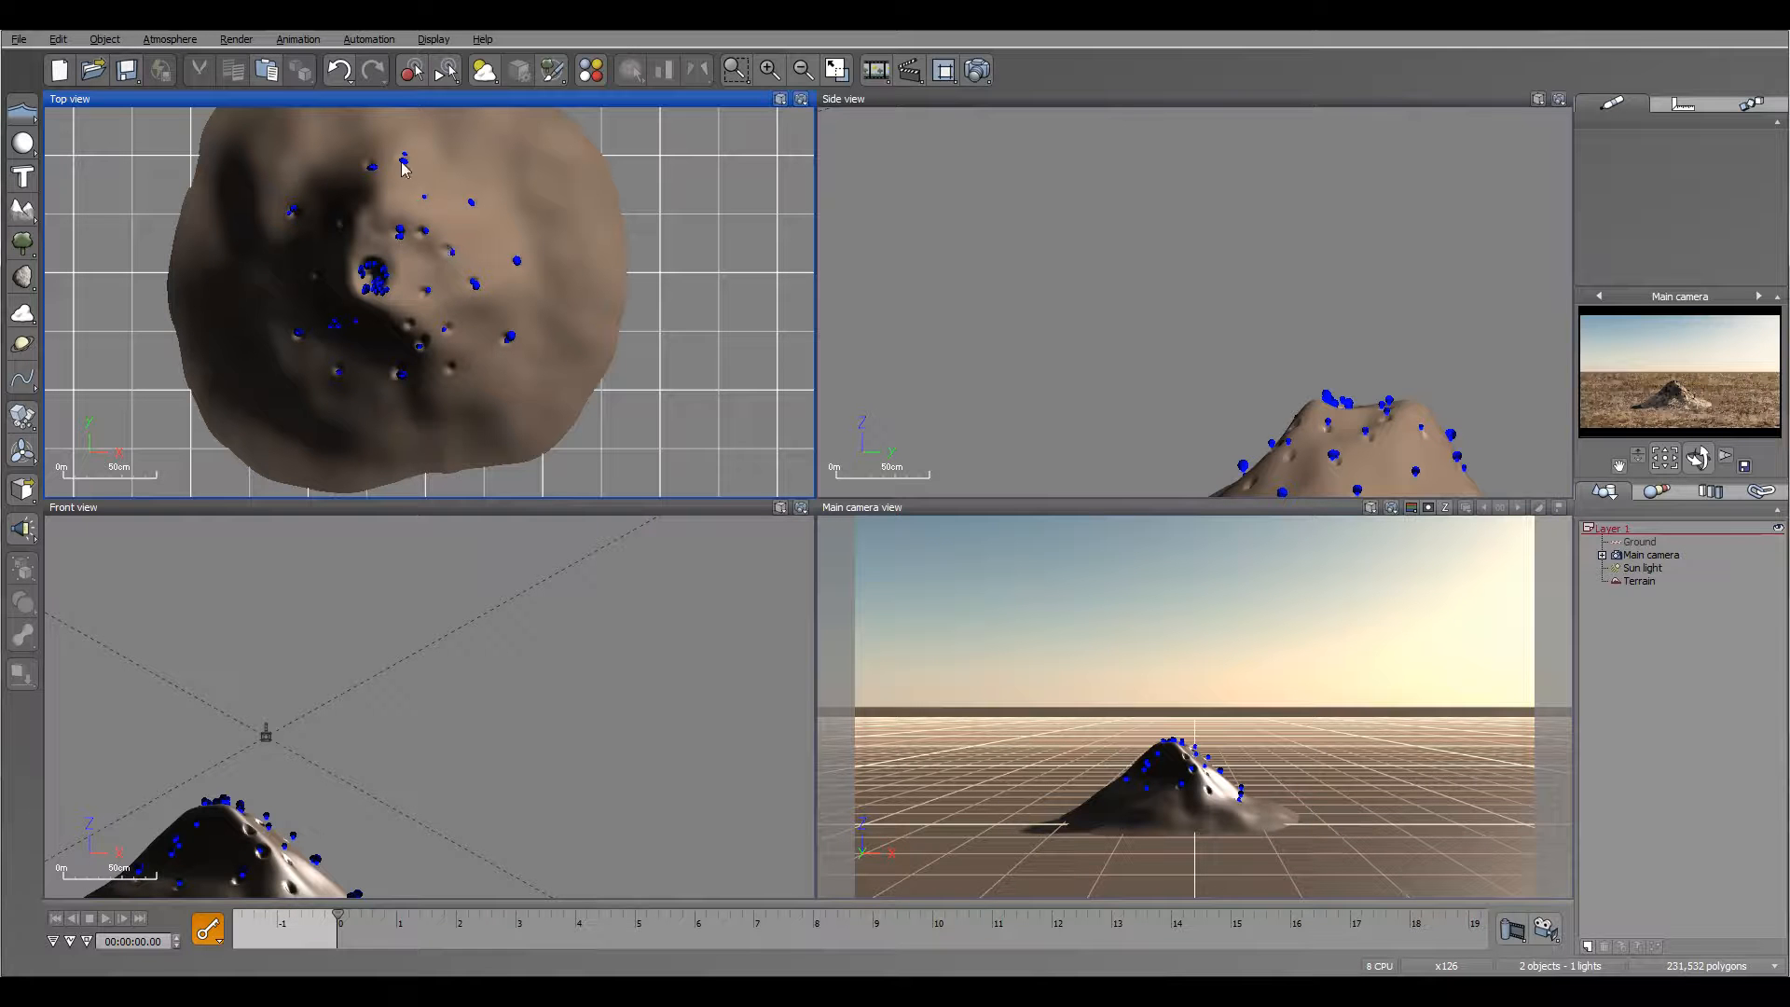
drag(336, 916, 436, 918)
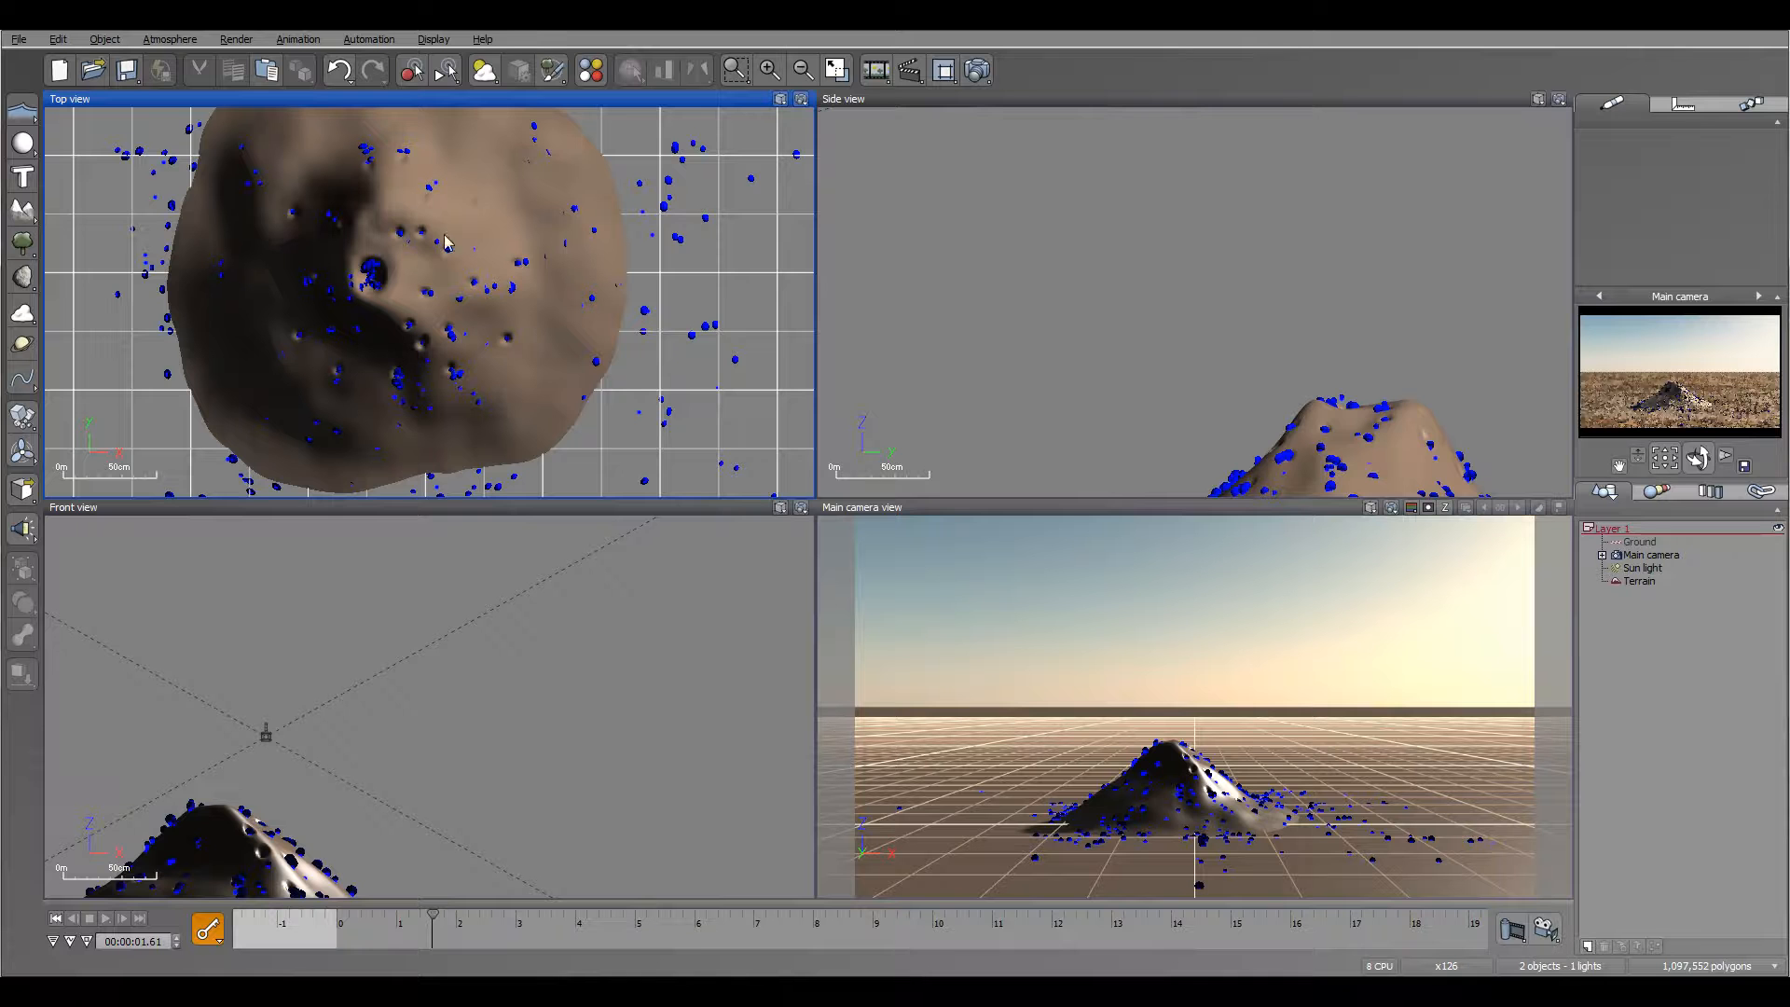
middle_drag(1281, 458, 1206, 297)
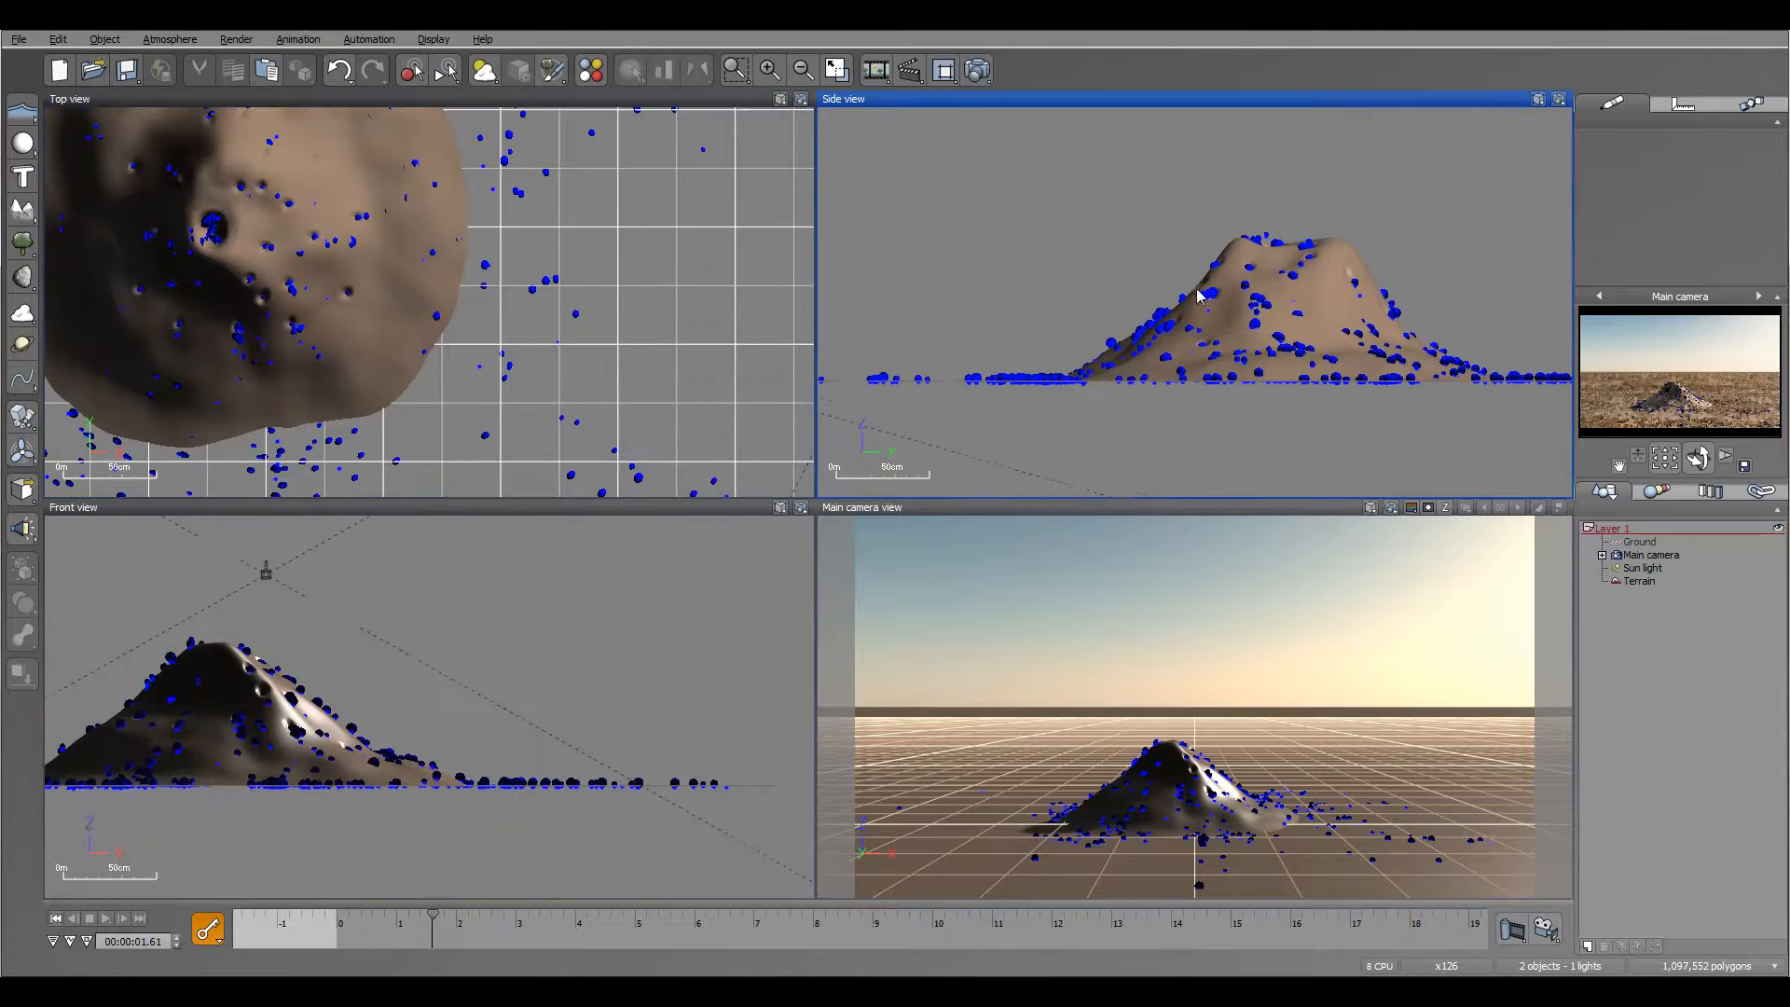
Step: In the terrain material, enable the sphere particle's drag coefficient and set its adhesion coefficient to 10%
click(1639, 581)
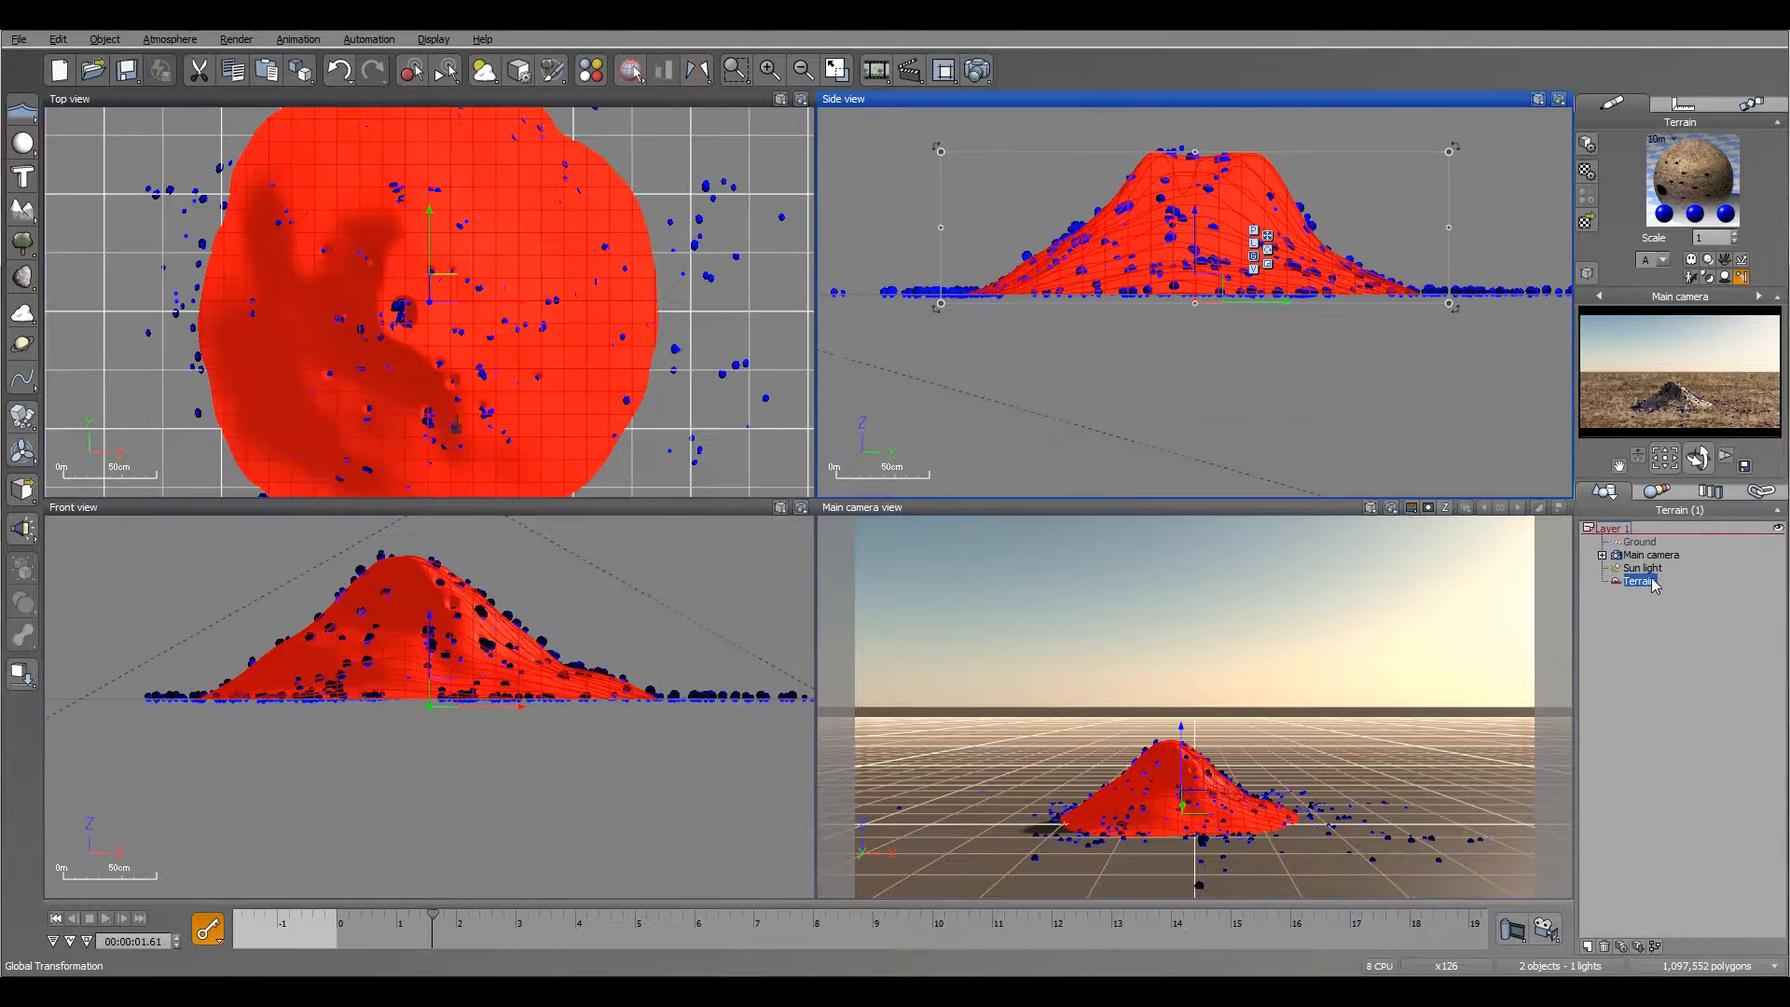
double_click(1675, 189)
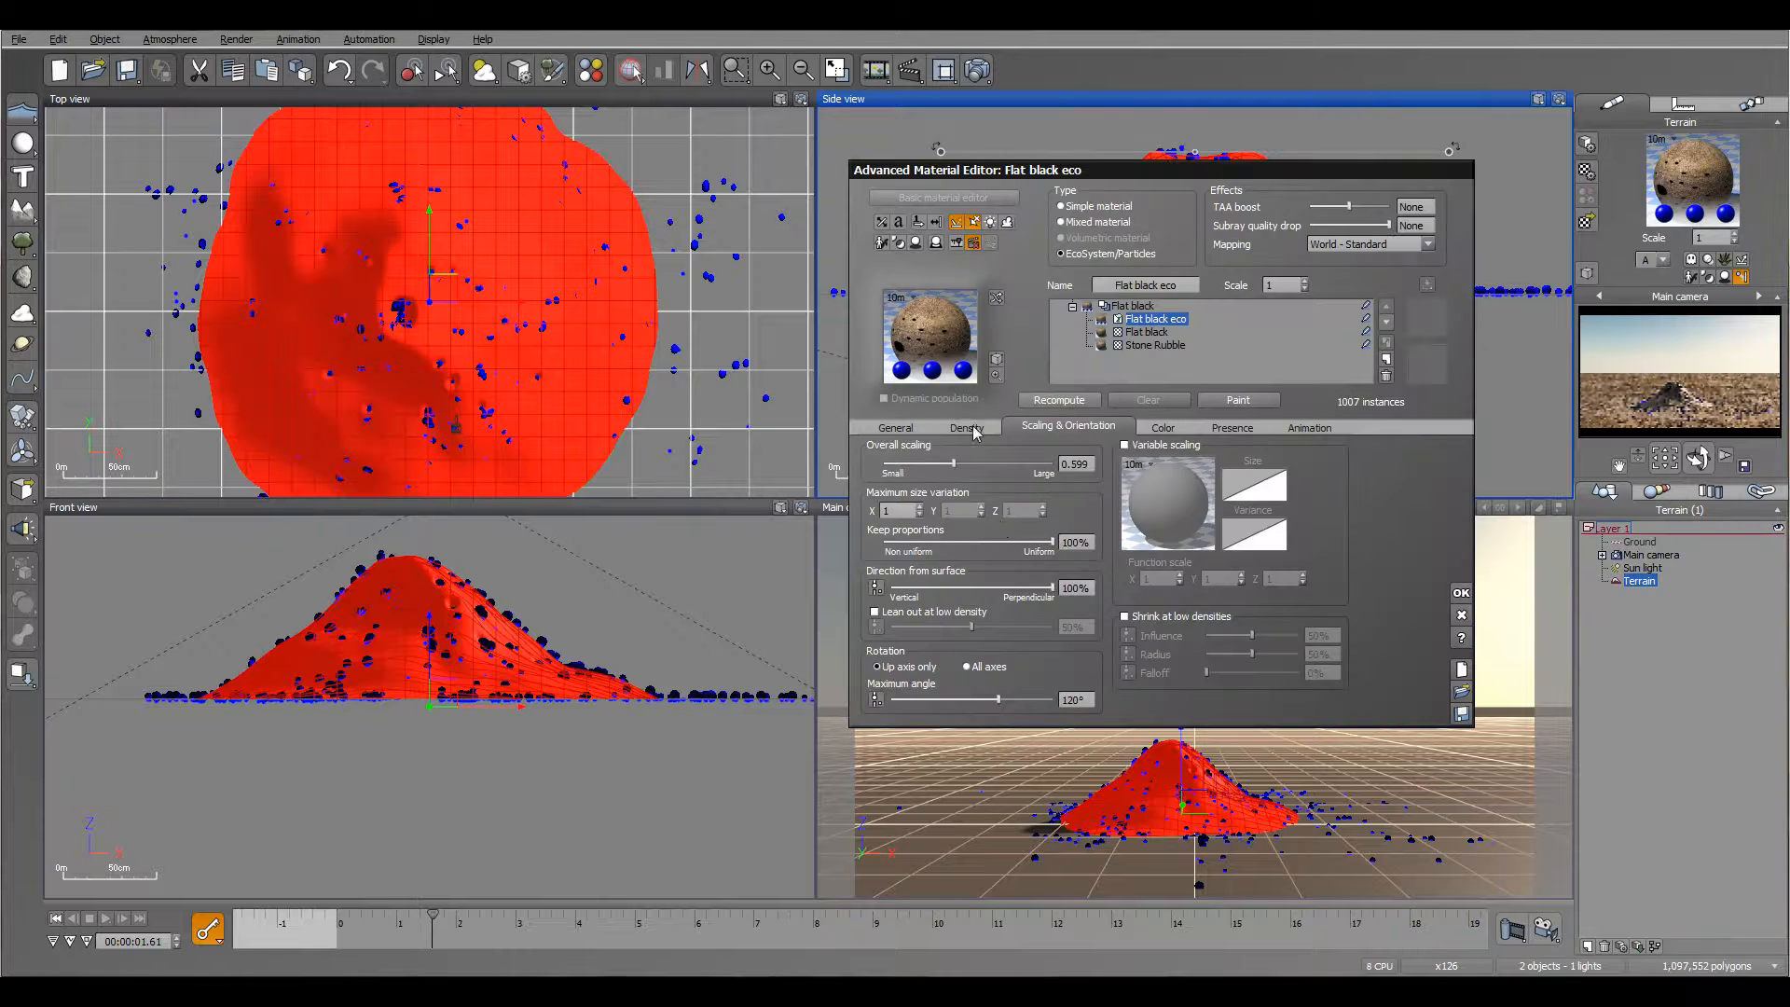
double_click(1009, 500)
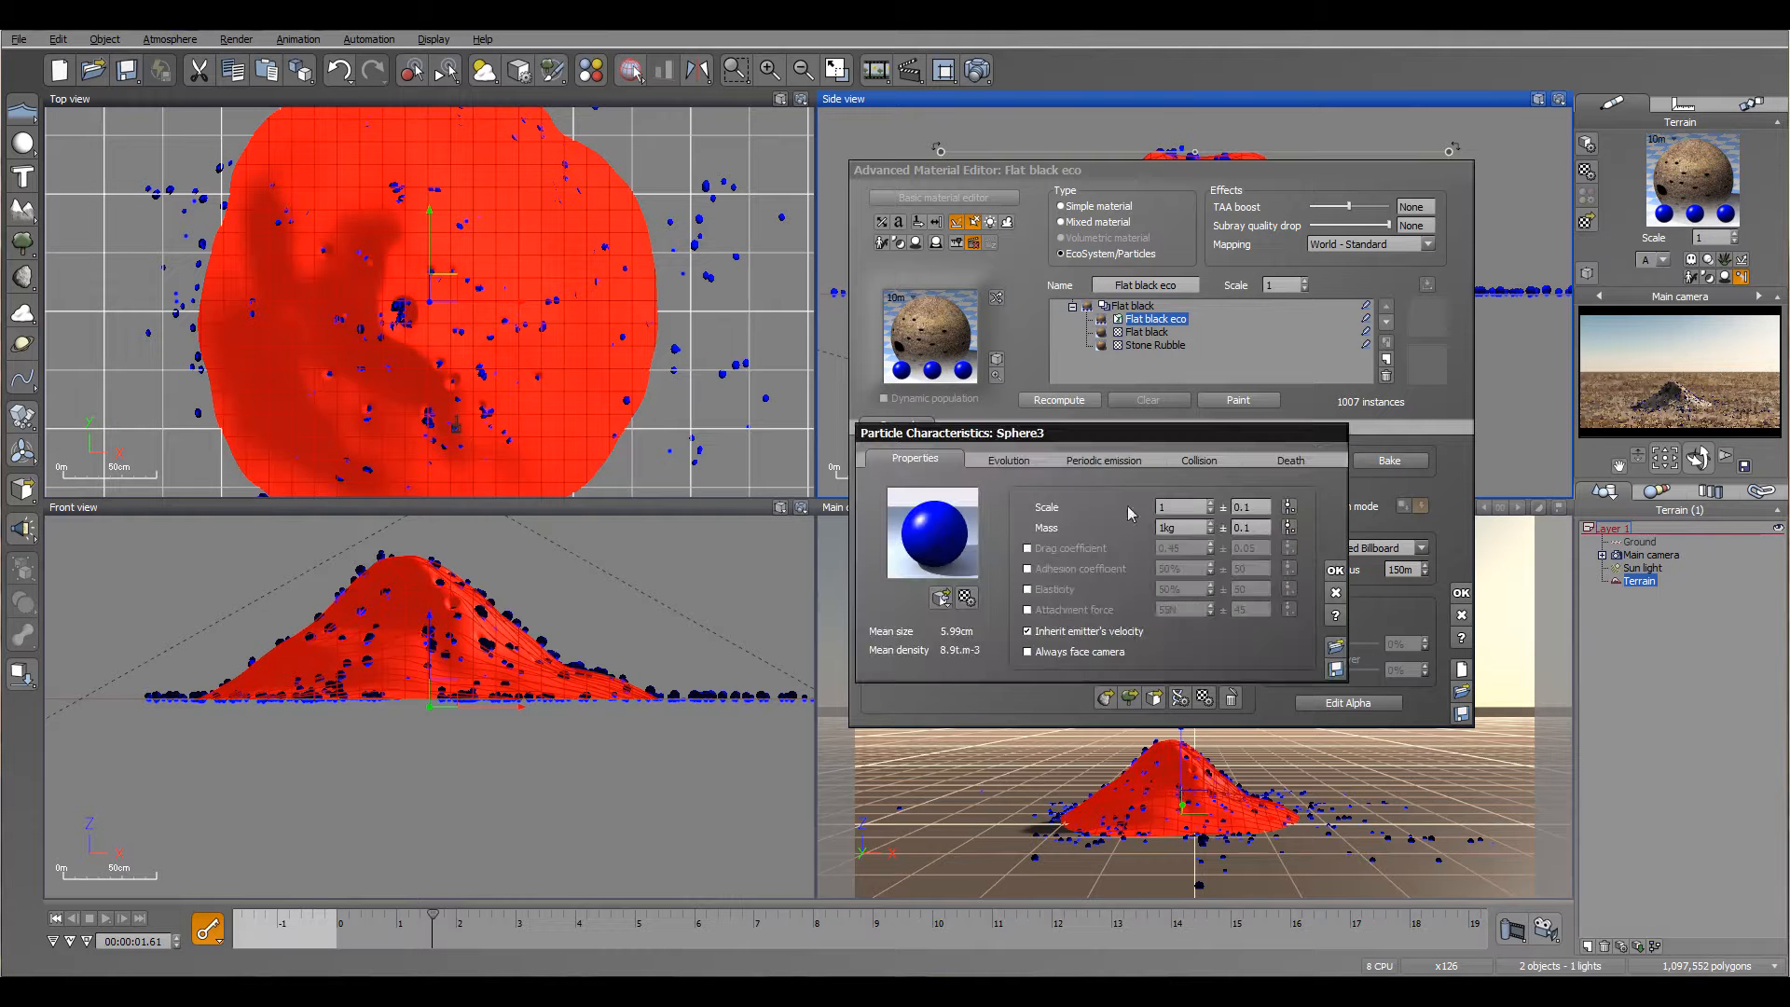
click(1027, 548)
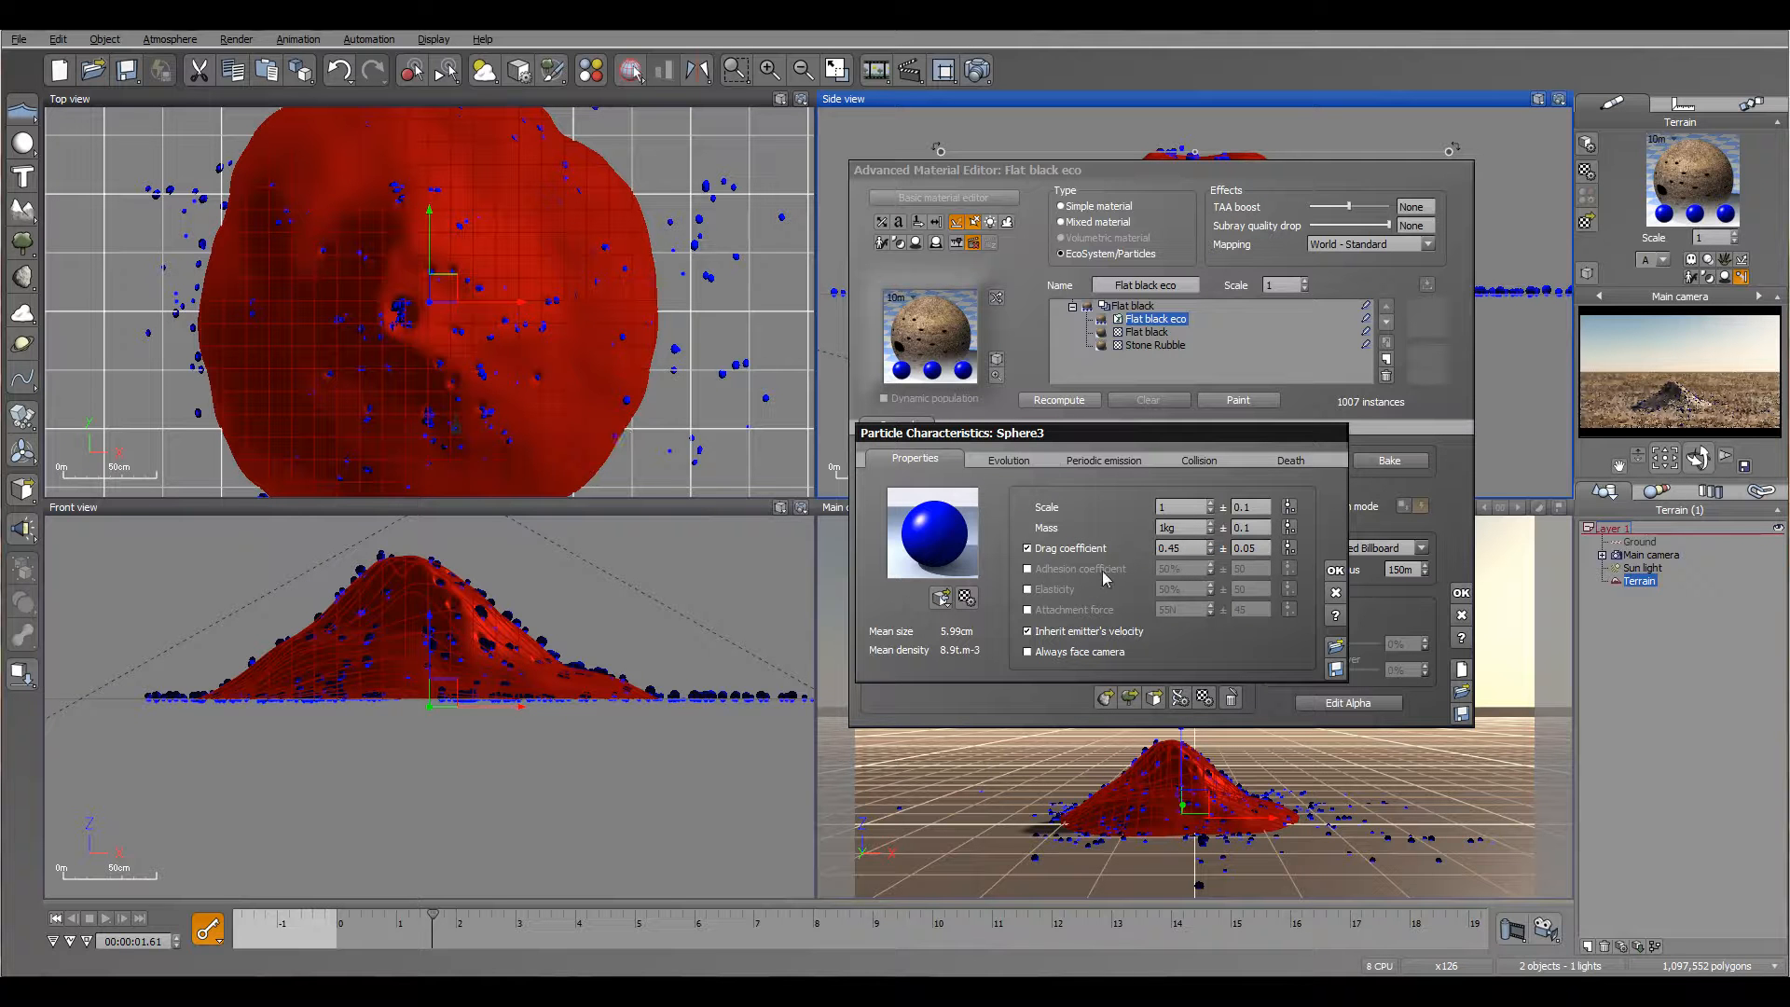
click(1028, 569)
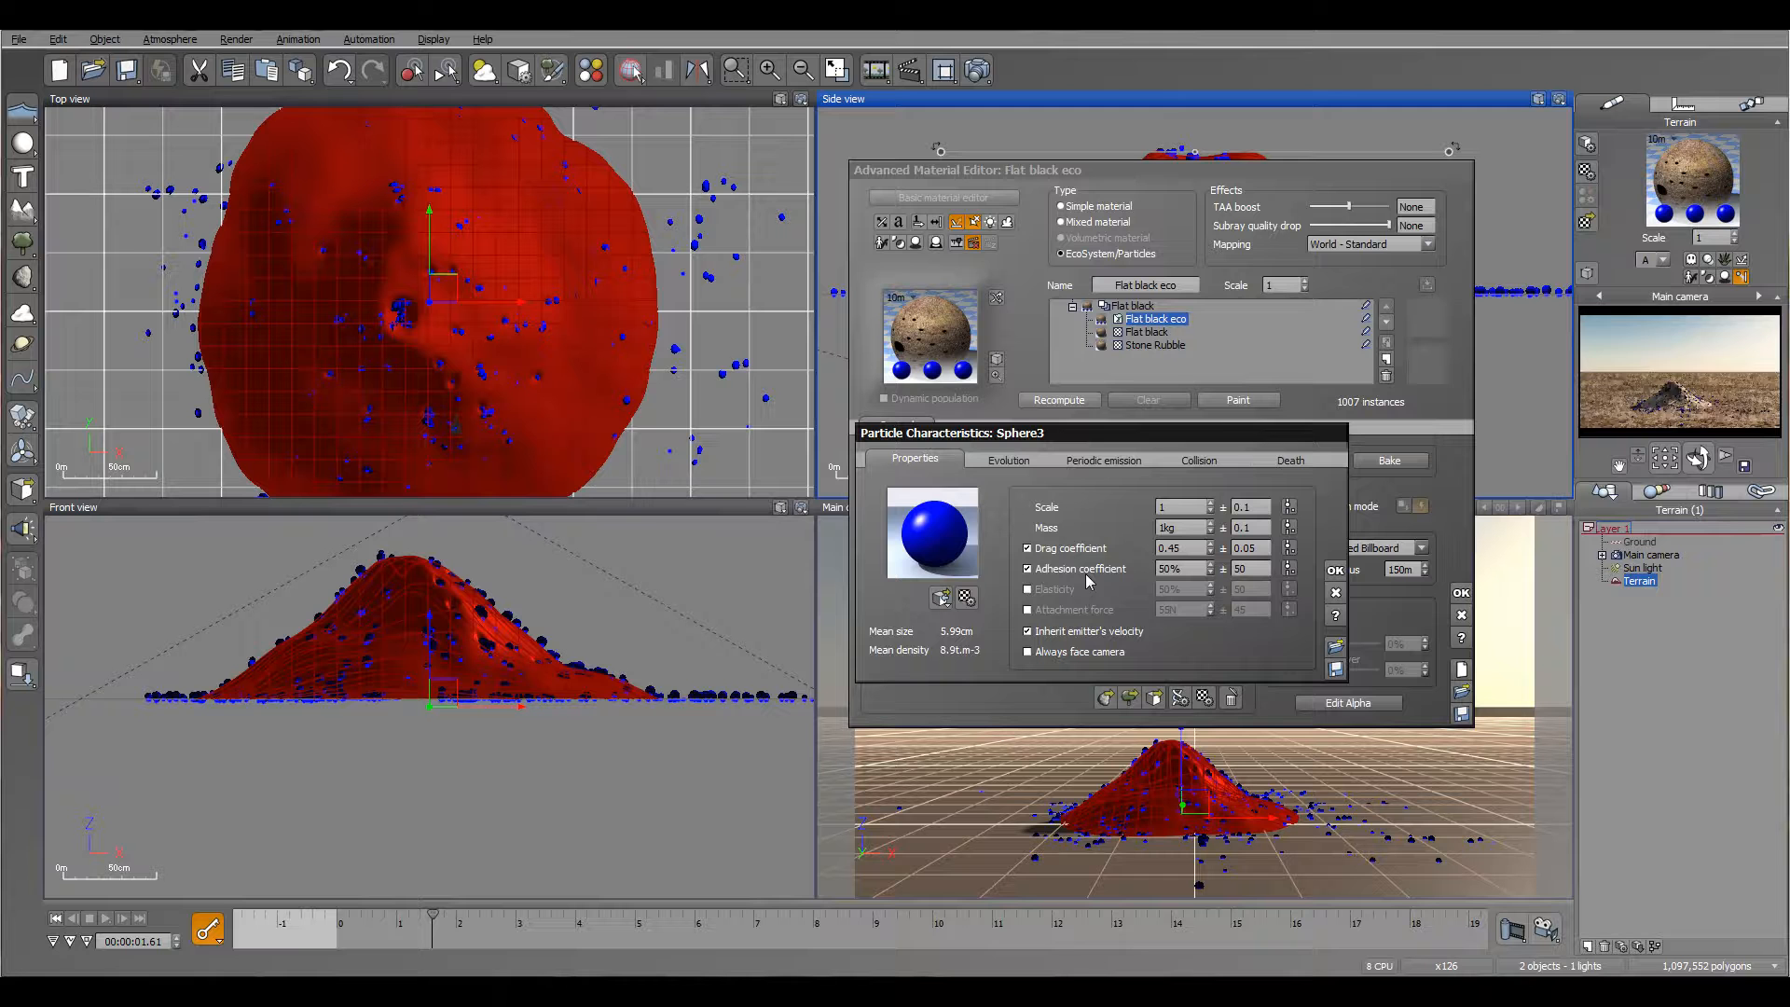
click(1172, 569)
text(1)
key(Tab)
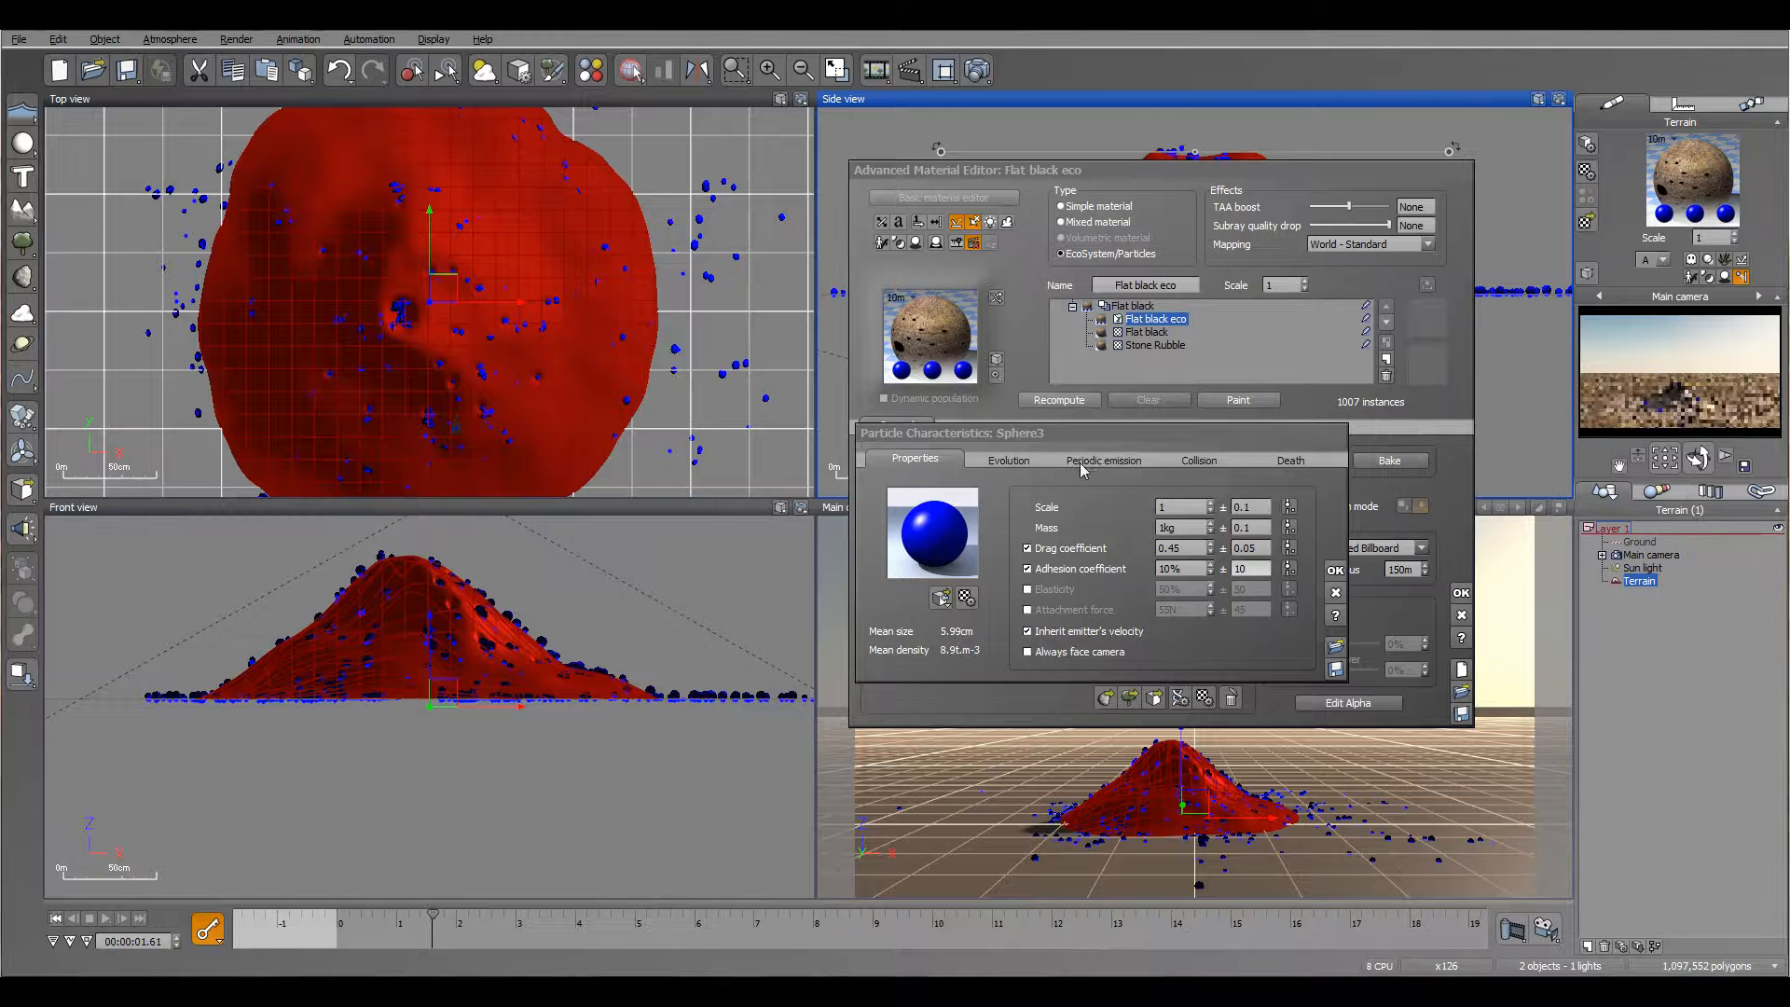
Step: Repopulate the particles, preview the emission from the start to about 6.1 s, and return to the first frame
click(1074, 401)
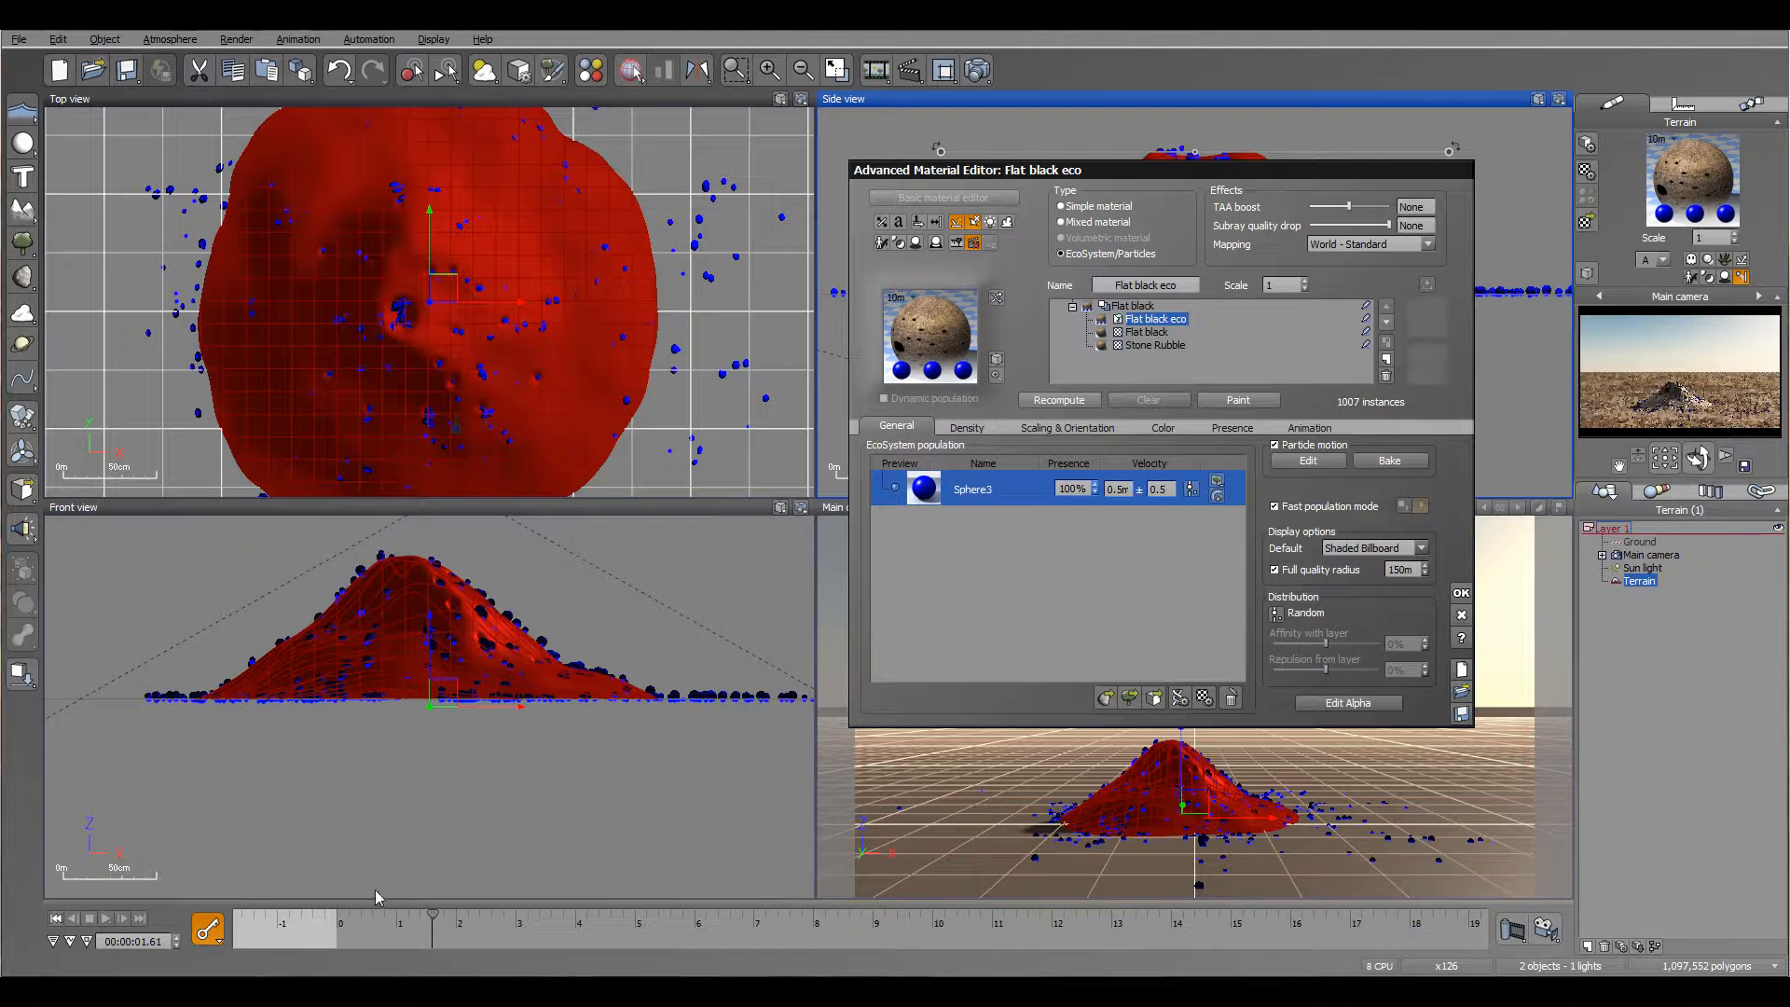
click(58, 922)
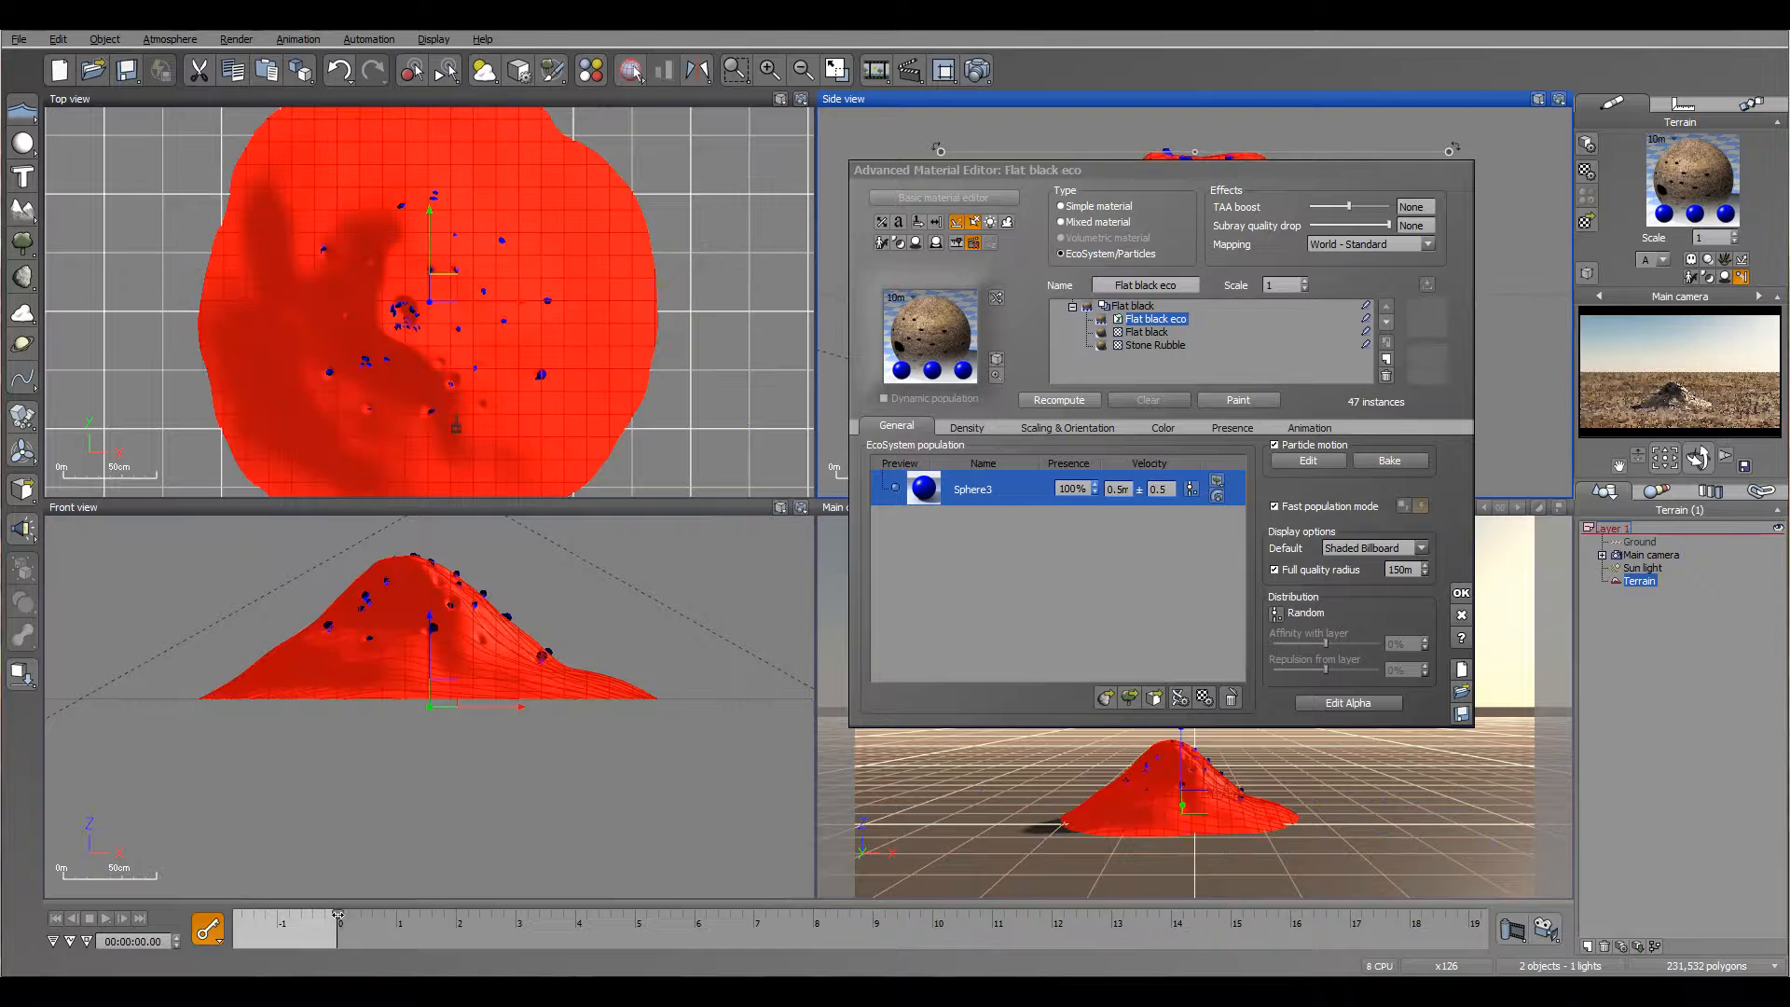
drag(389, 922, 701, 922)
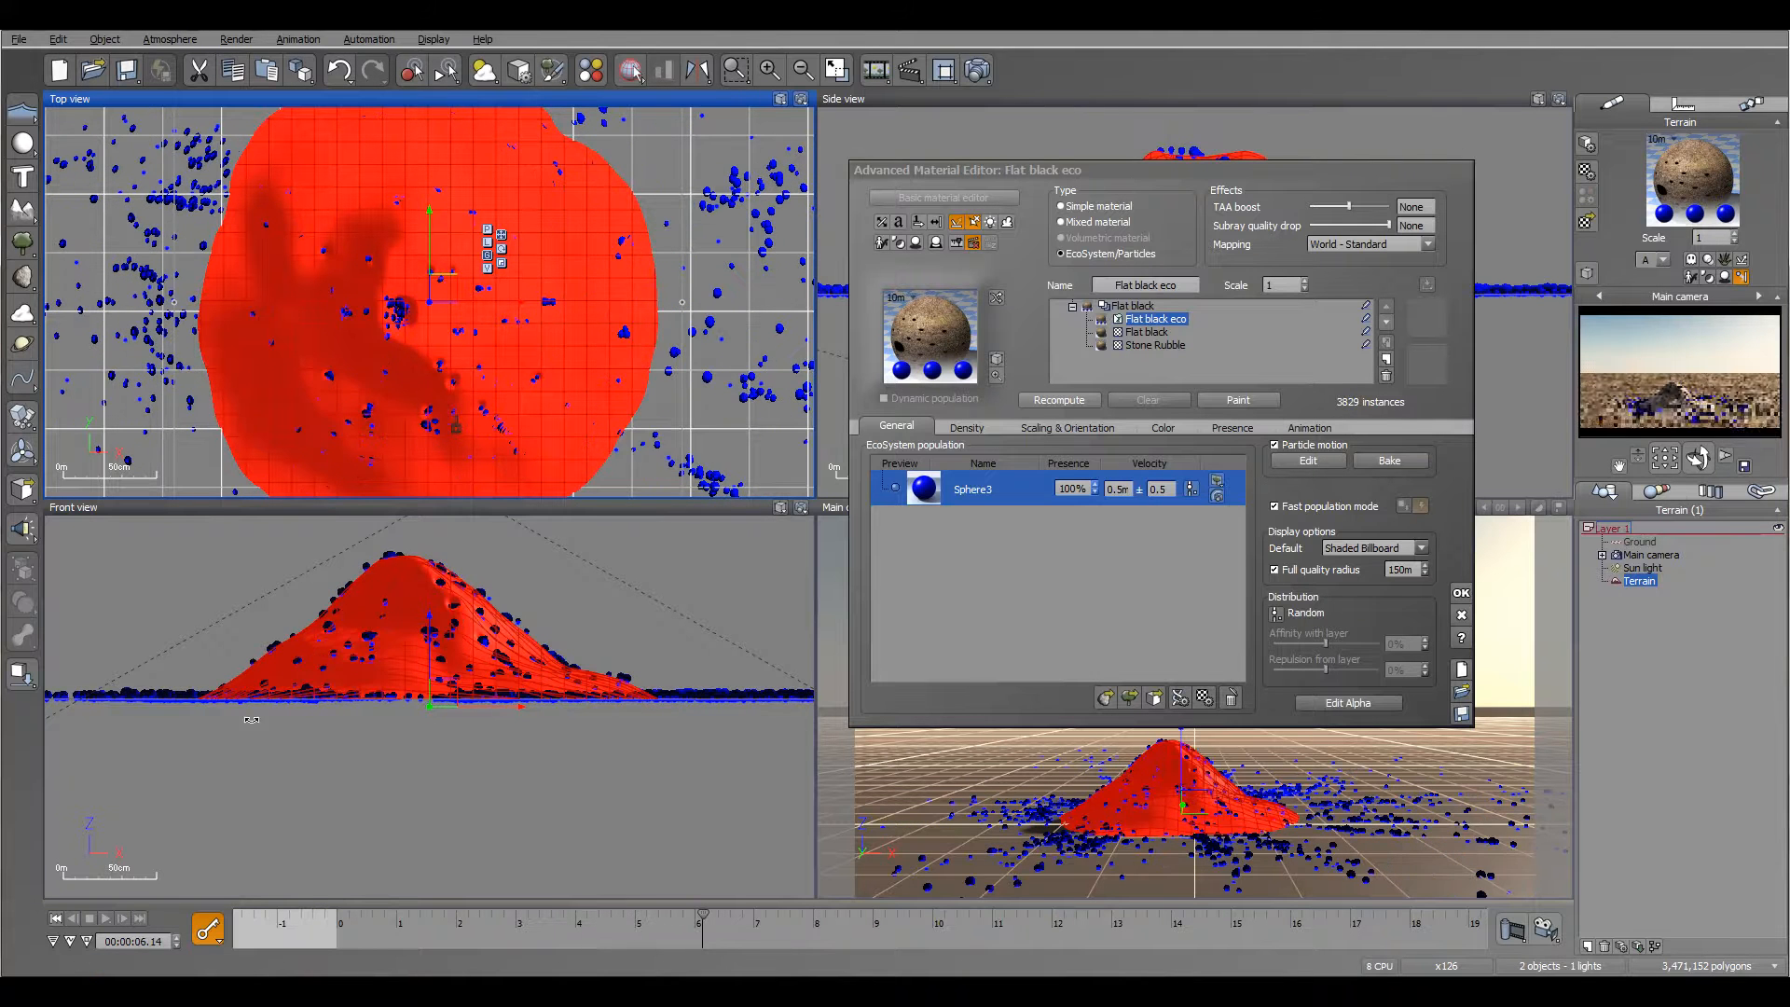
click(56, 918)
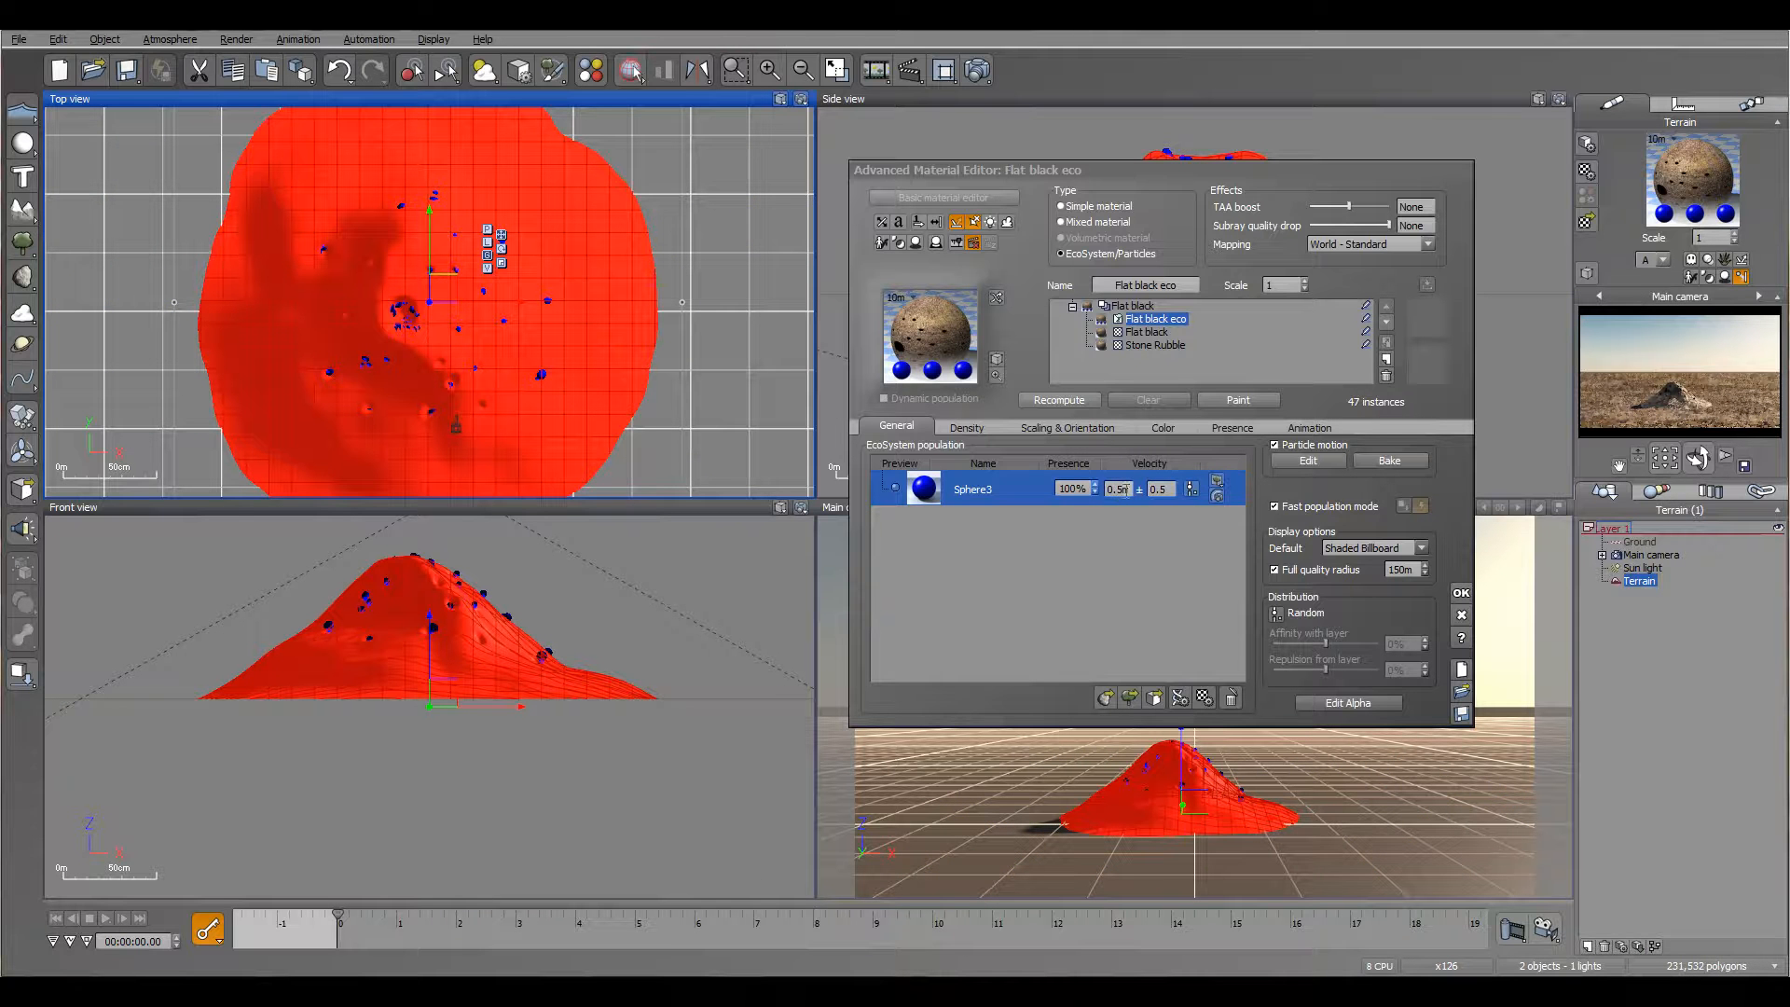
Step: Increase the emission flow in the Flat black eco layer's density settings, then repopulate and preview the particles
click(962, 427)
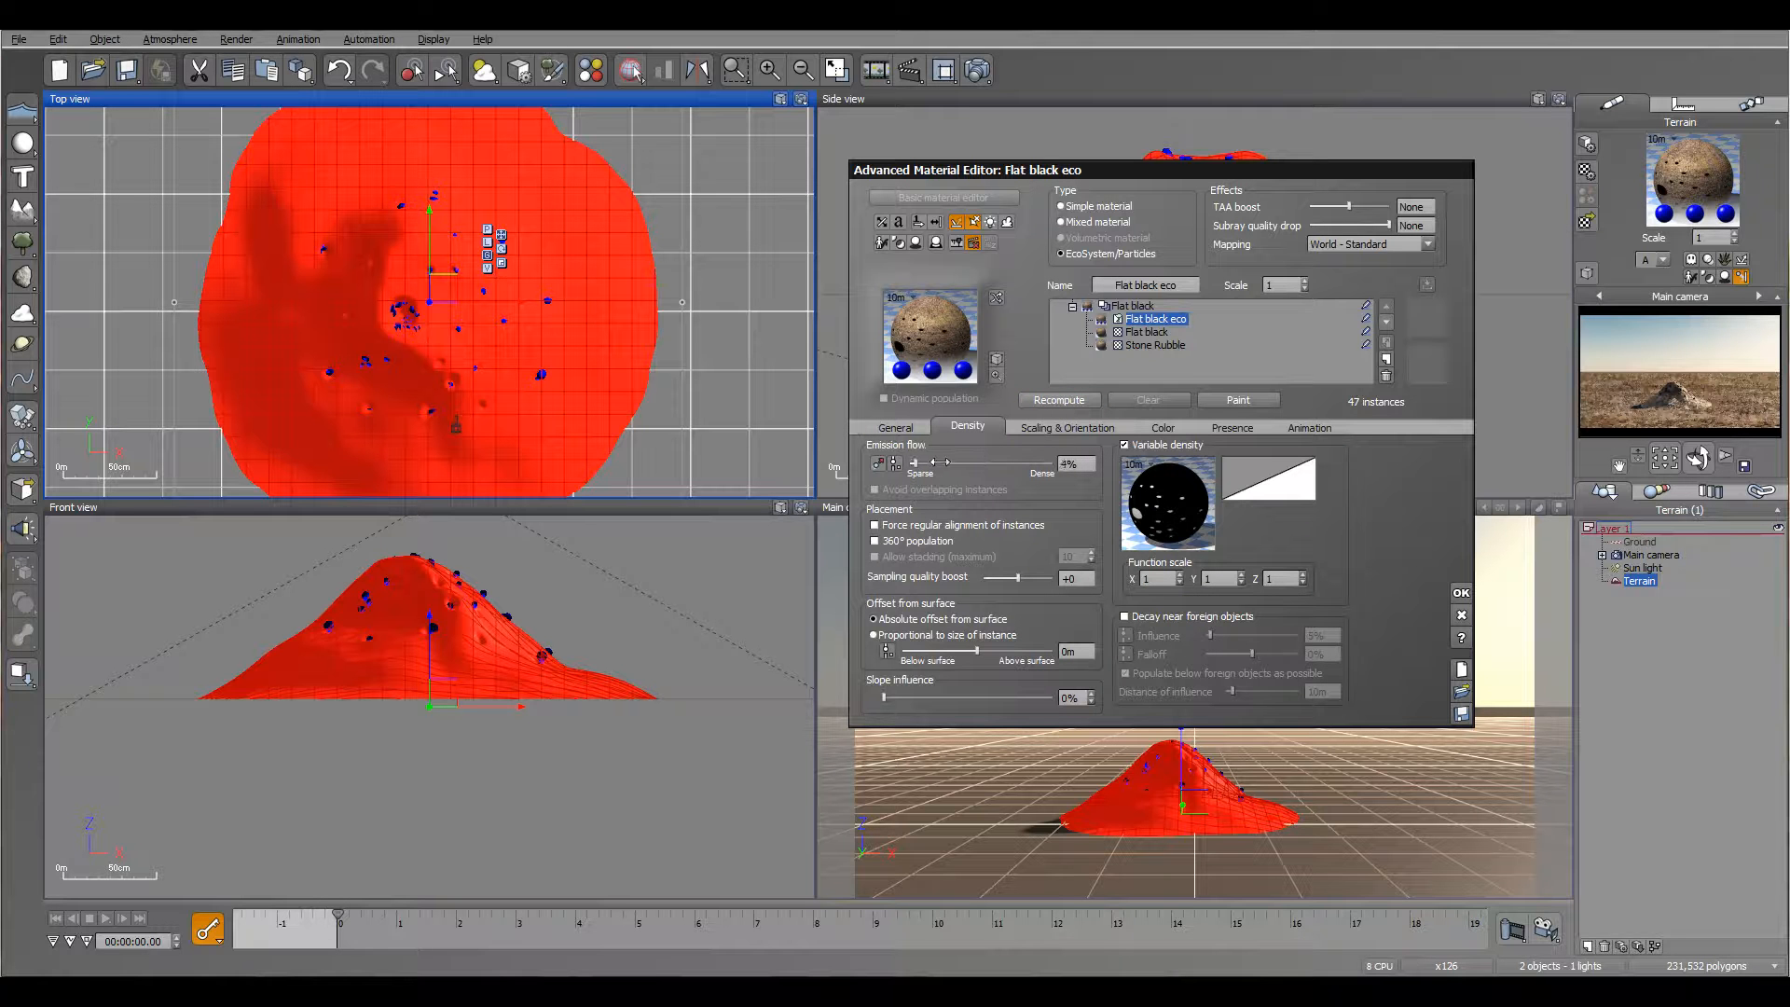
click(1059, 400)
drag(337, 911, 437, 861)
Step: Replace the Sphere3 particle's object with SimpleAnt.vob and preview the repopulated emission up to about 2.1 s
click(893, 426)
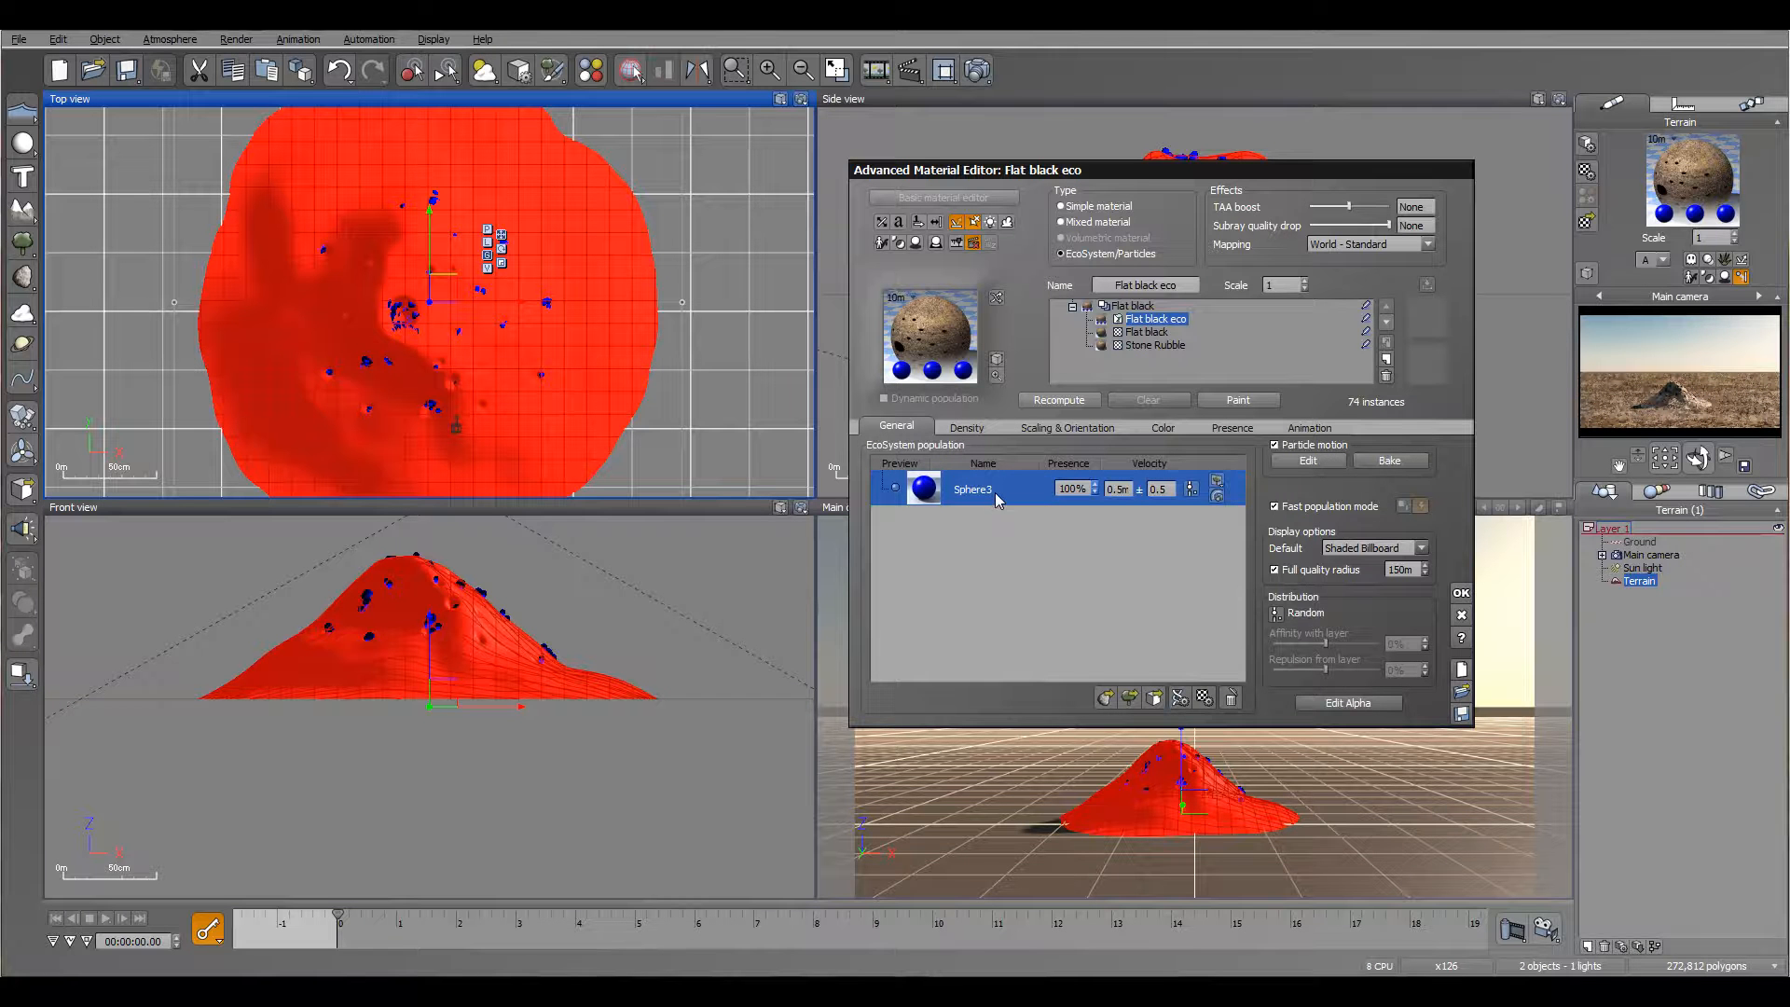
drag(1287, 177, 859, 164)
drag(1197, 438, 1366, 338)
click(1109, 499)
click(1176, 546)
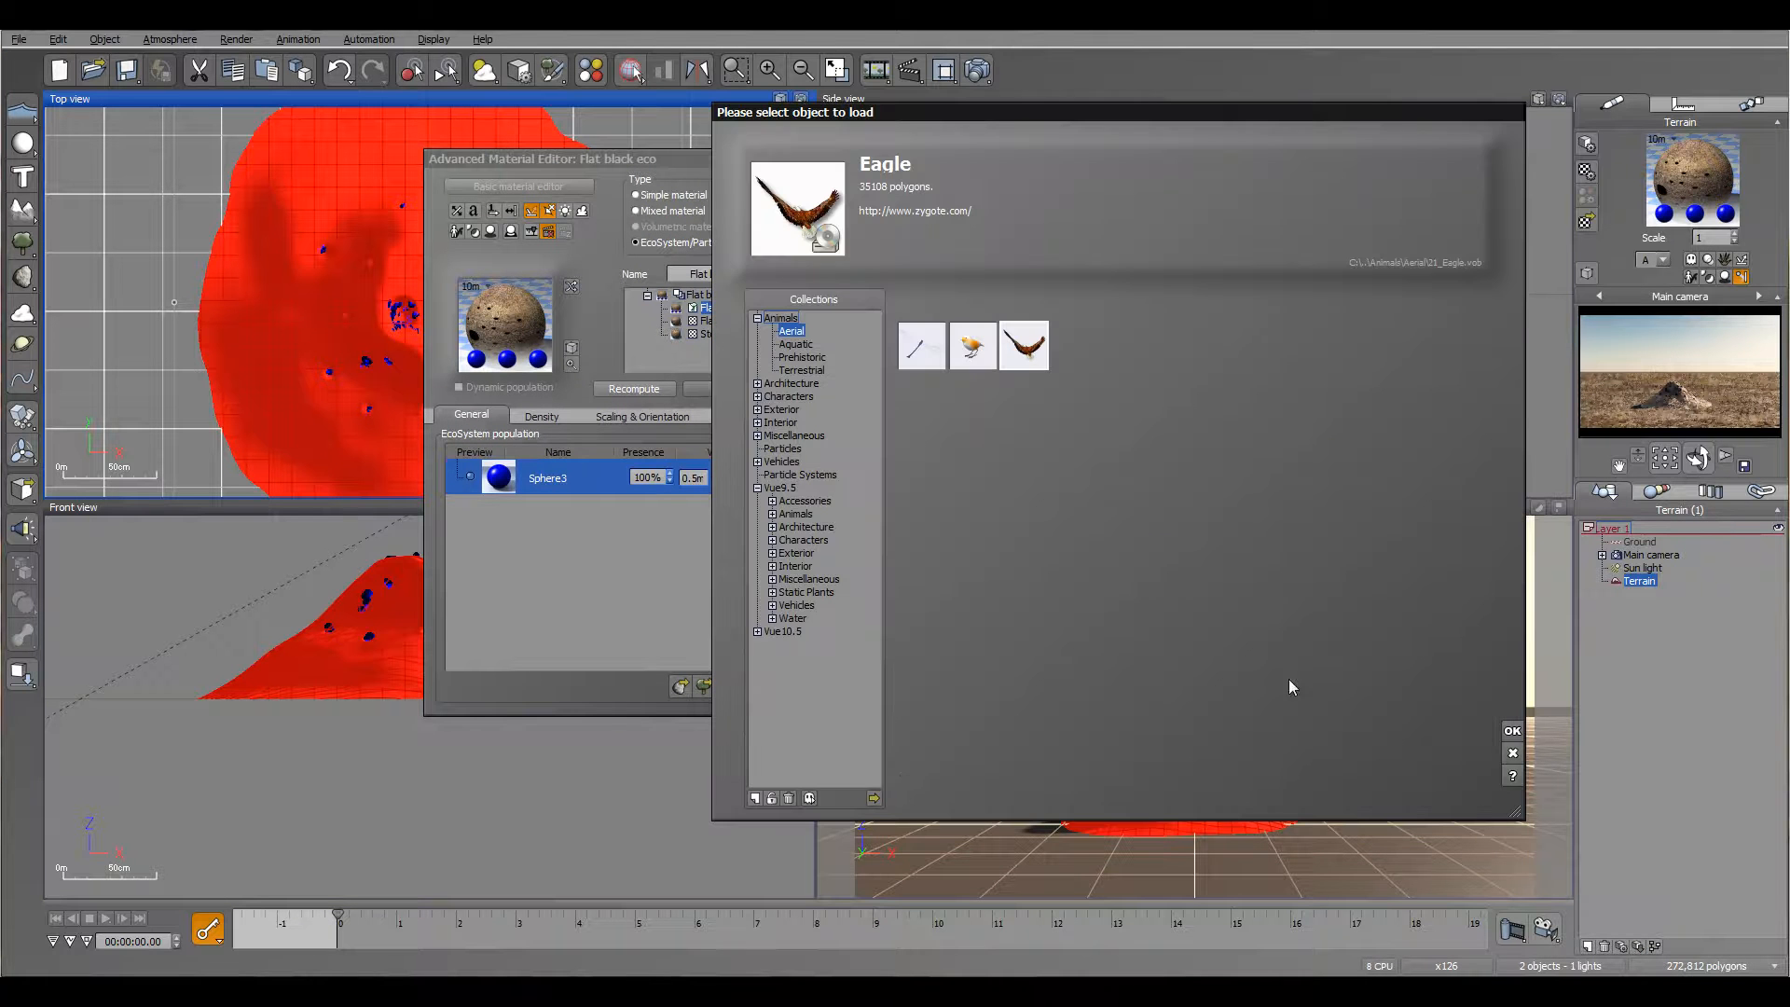
click(874, 798)
drag(1364, 263, 1364, 465)
click(990, 456)
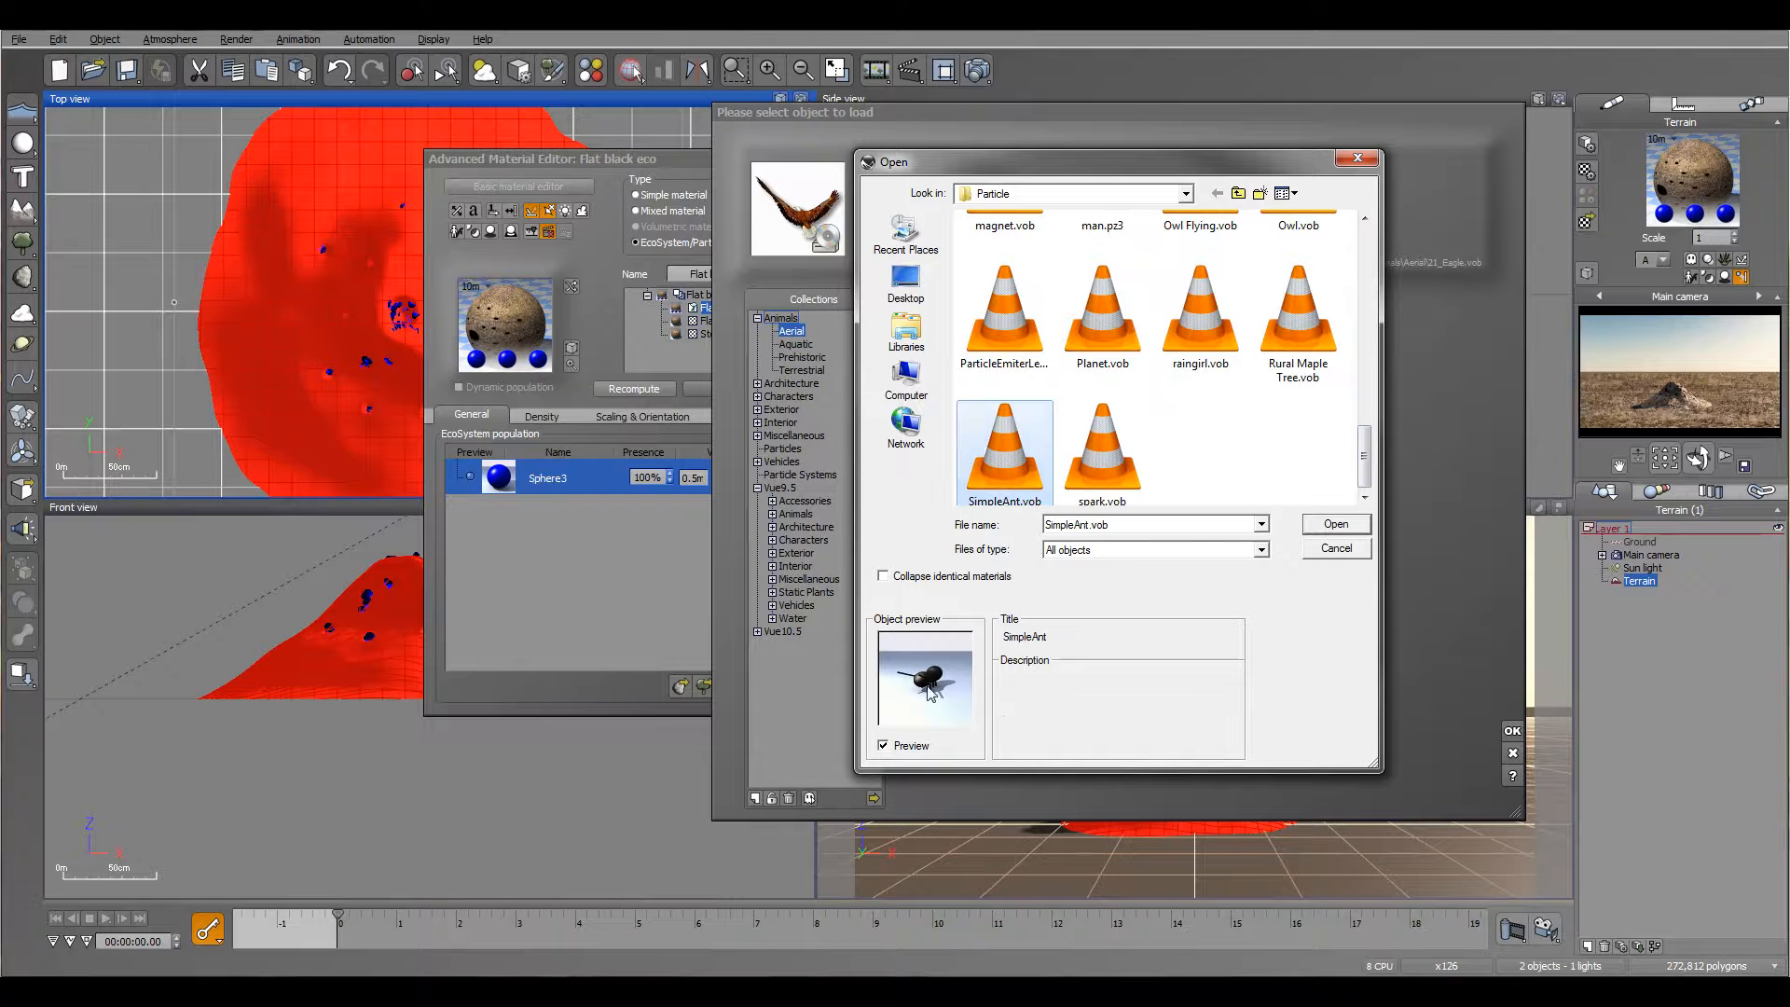
click(1336, 525)
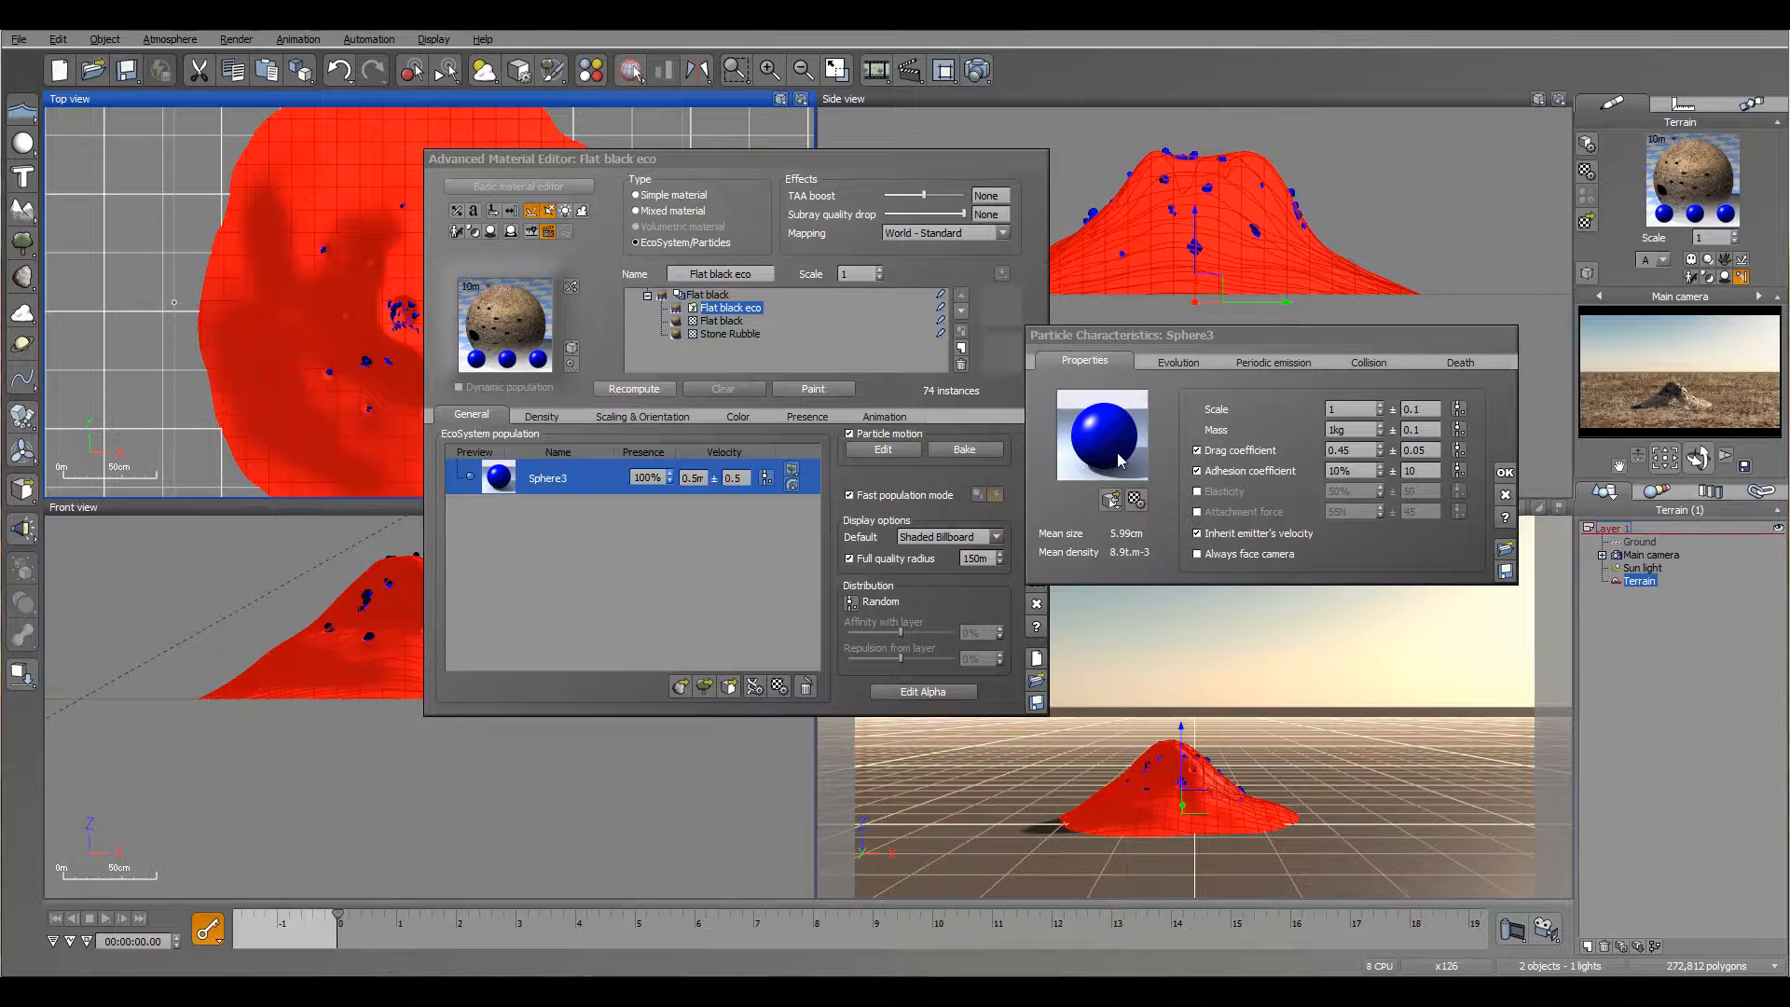
click(1504, 474)
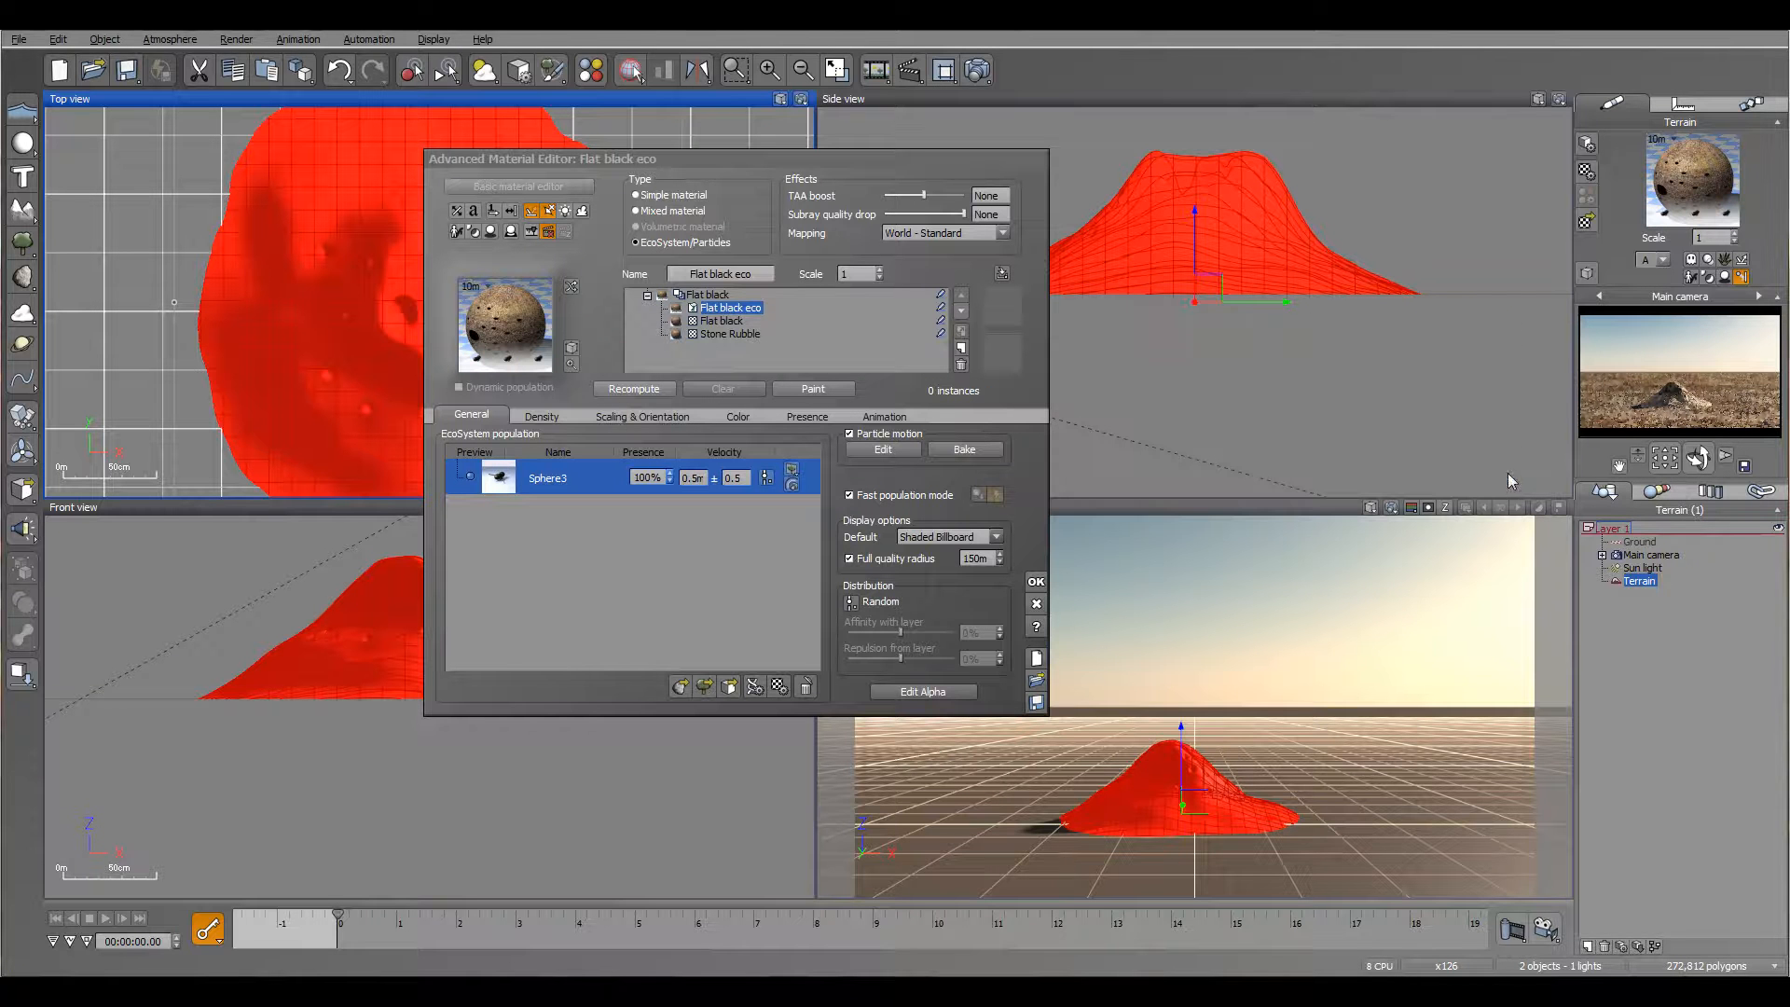
click(627, 389)
drag(339, 917, 464, 928)
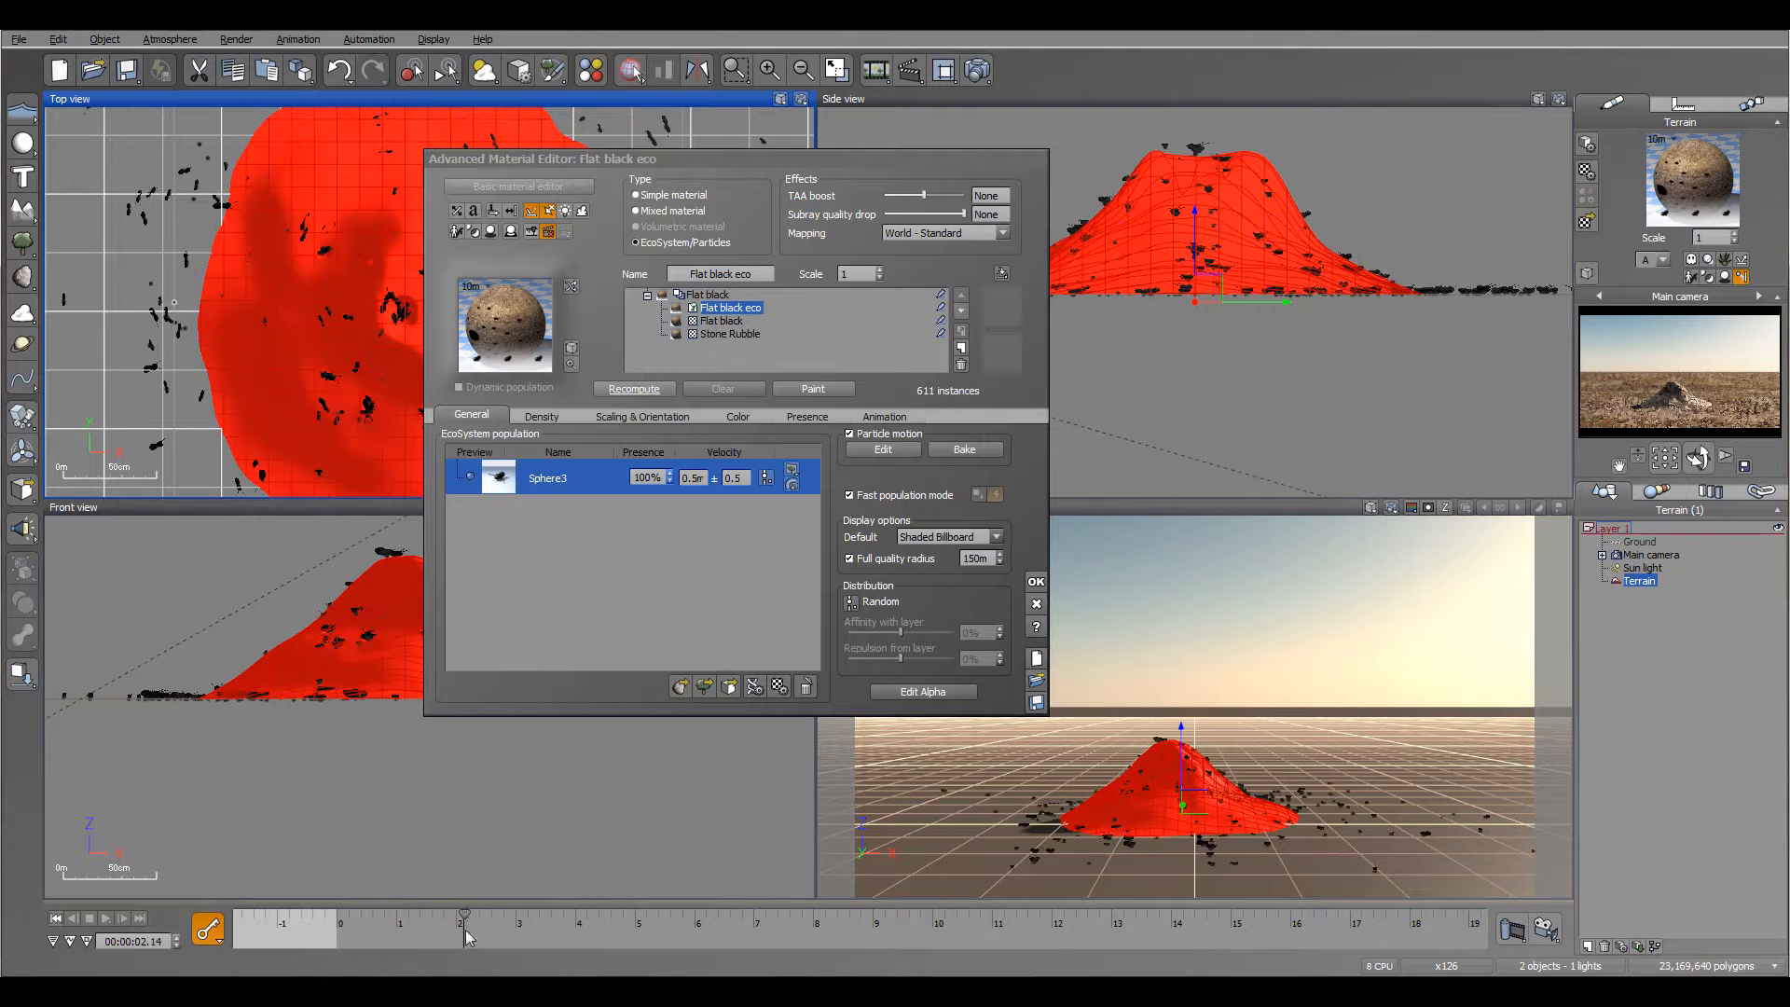
Step: Enable the Sphere3 particle's life duration in its death properties and set it to 3 s
double_click(584, 479)
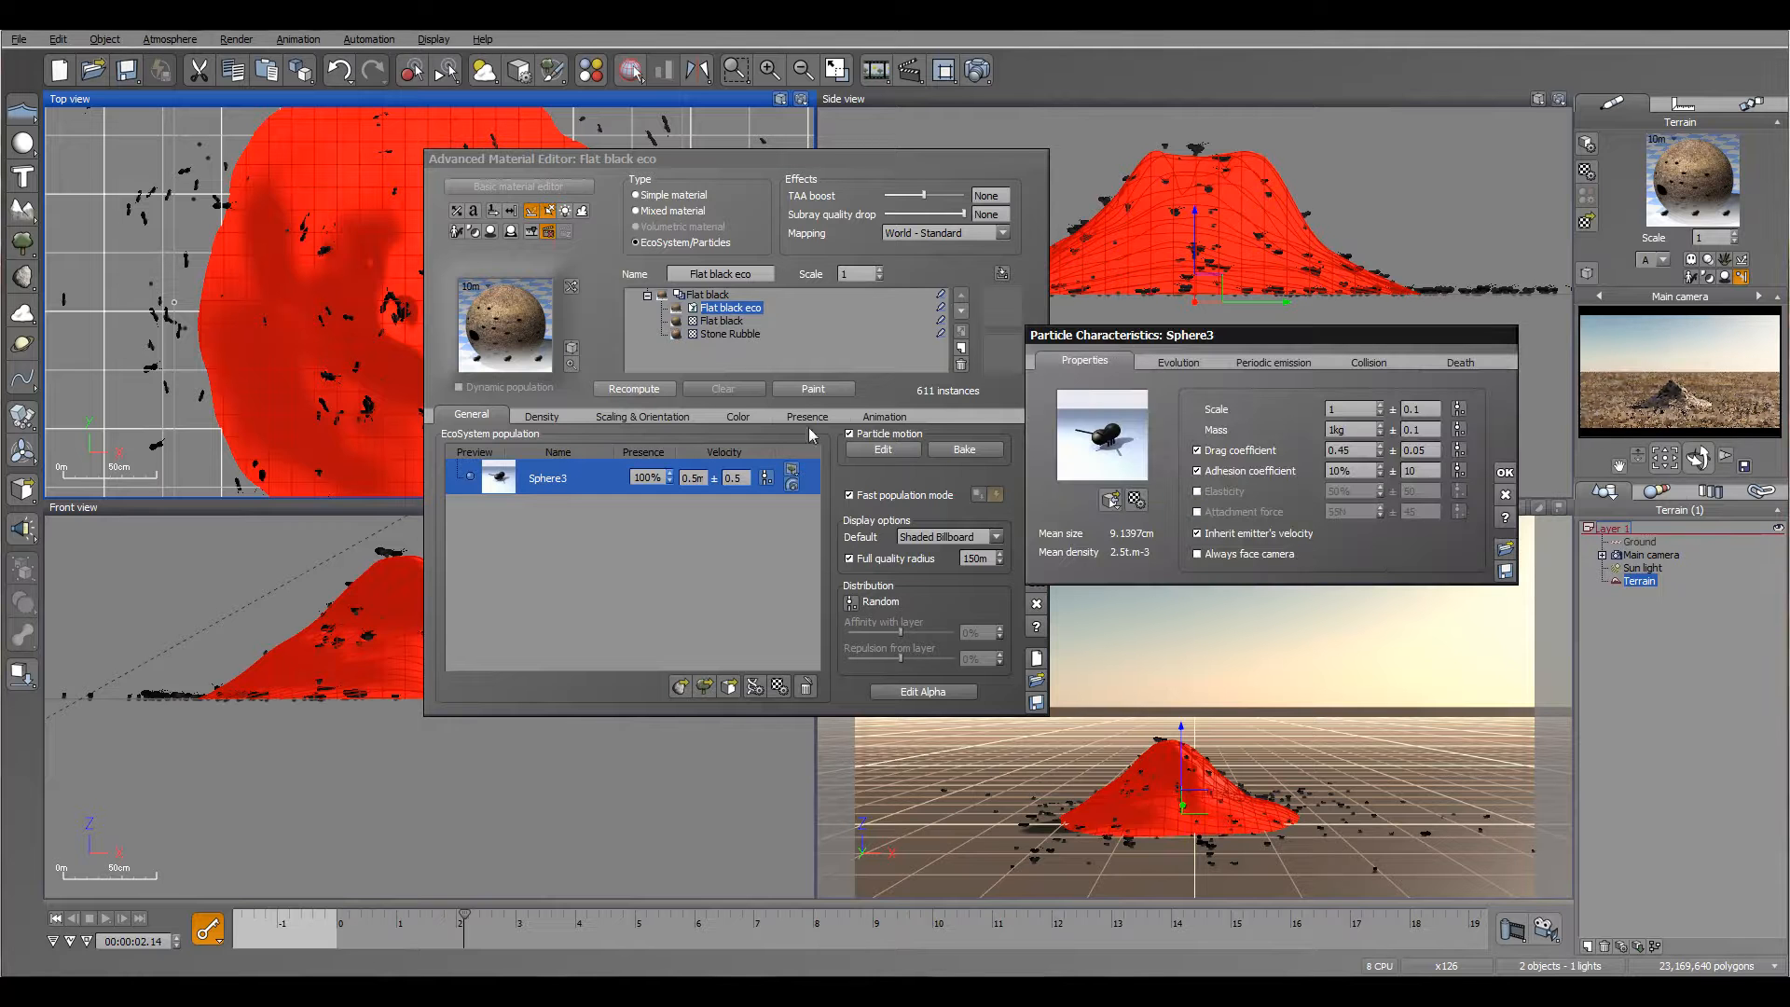
click(1456, 363)
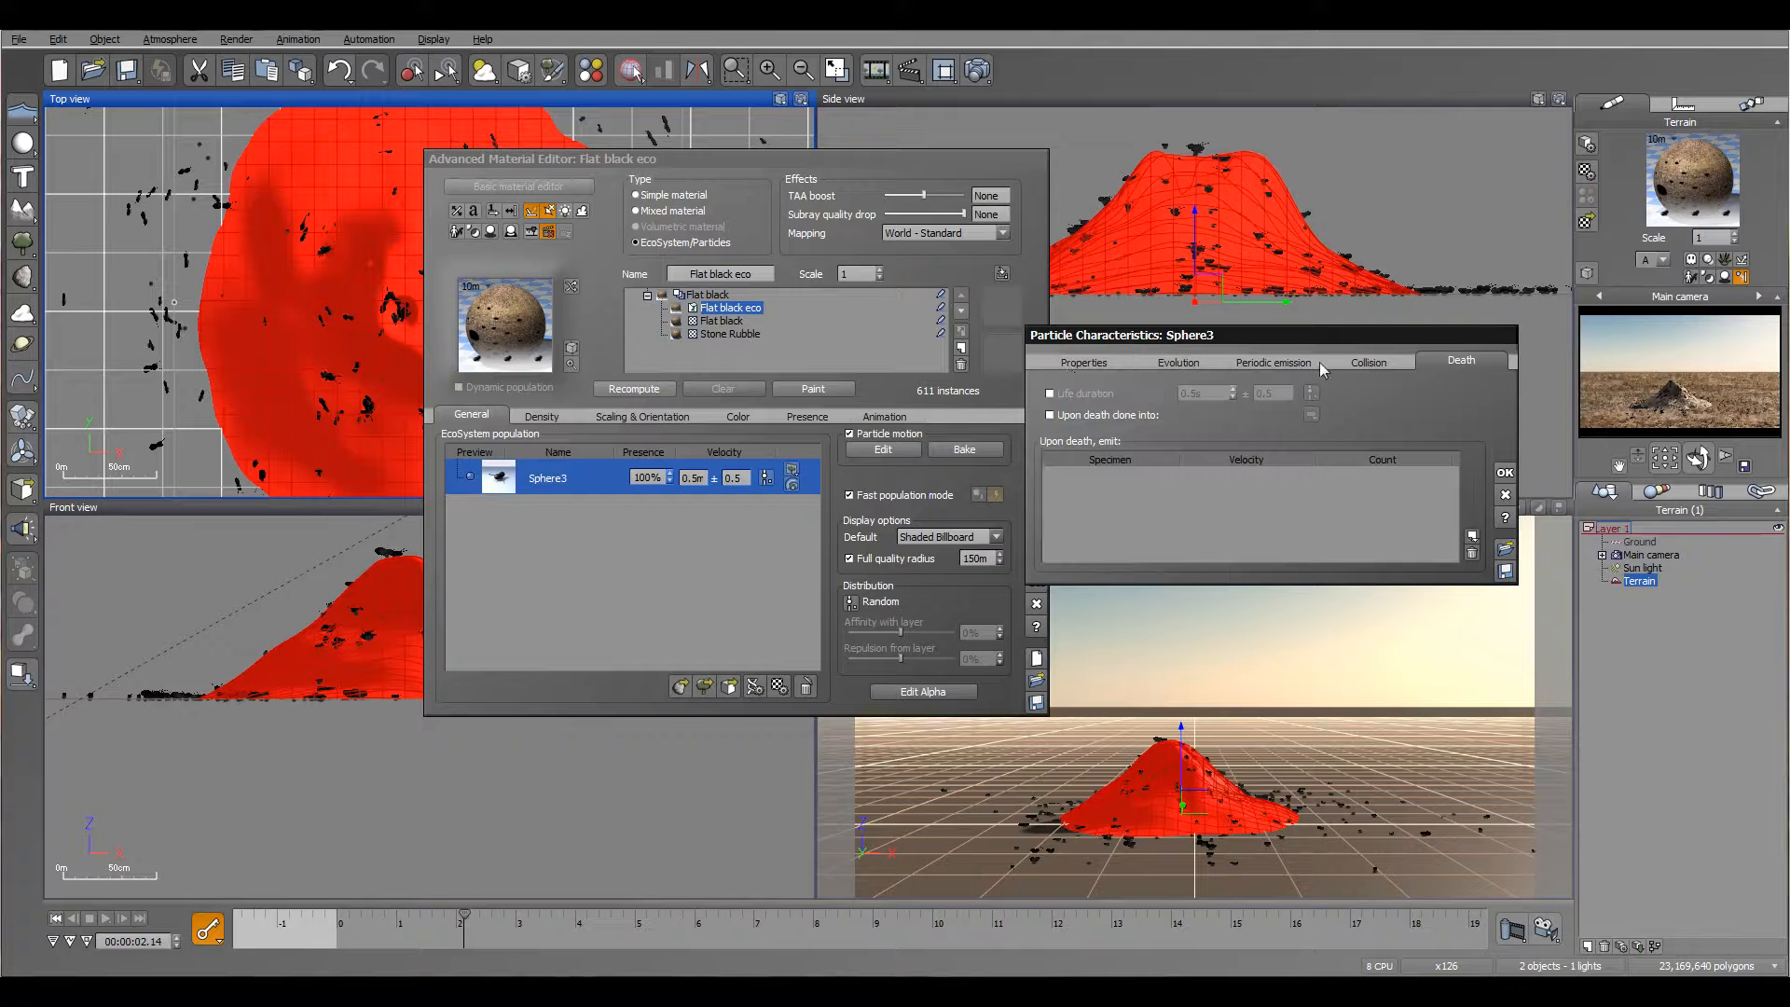
click(1051, 394)
click(1200, 396)
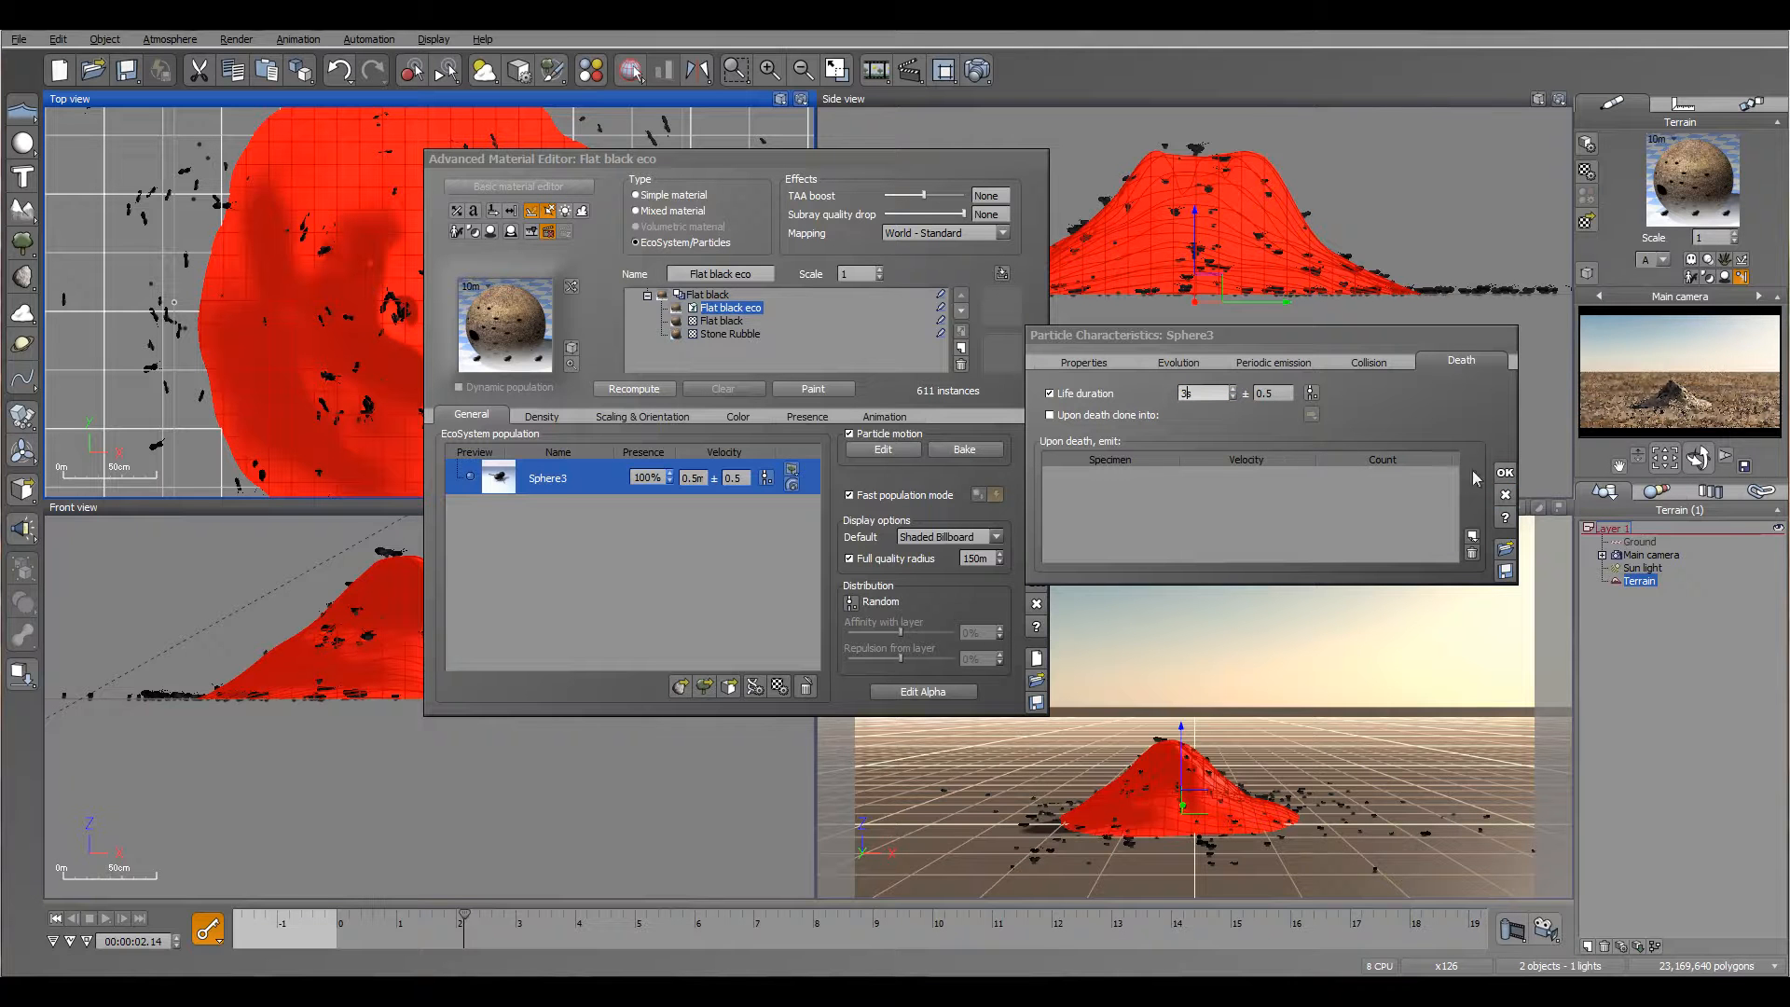
click(1505, 473)
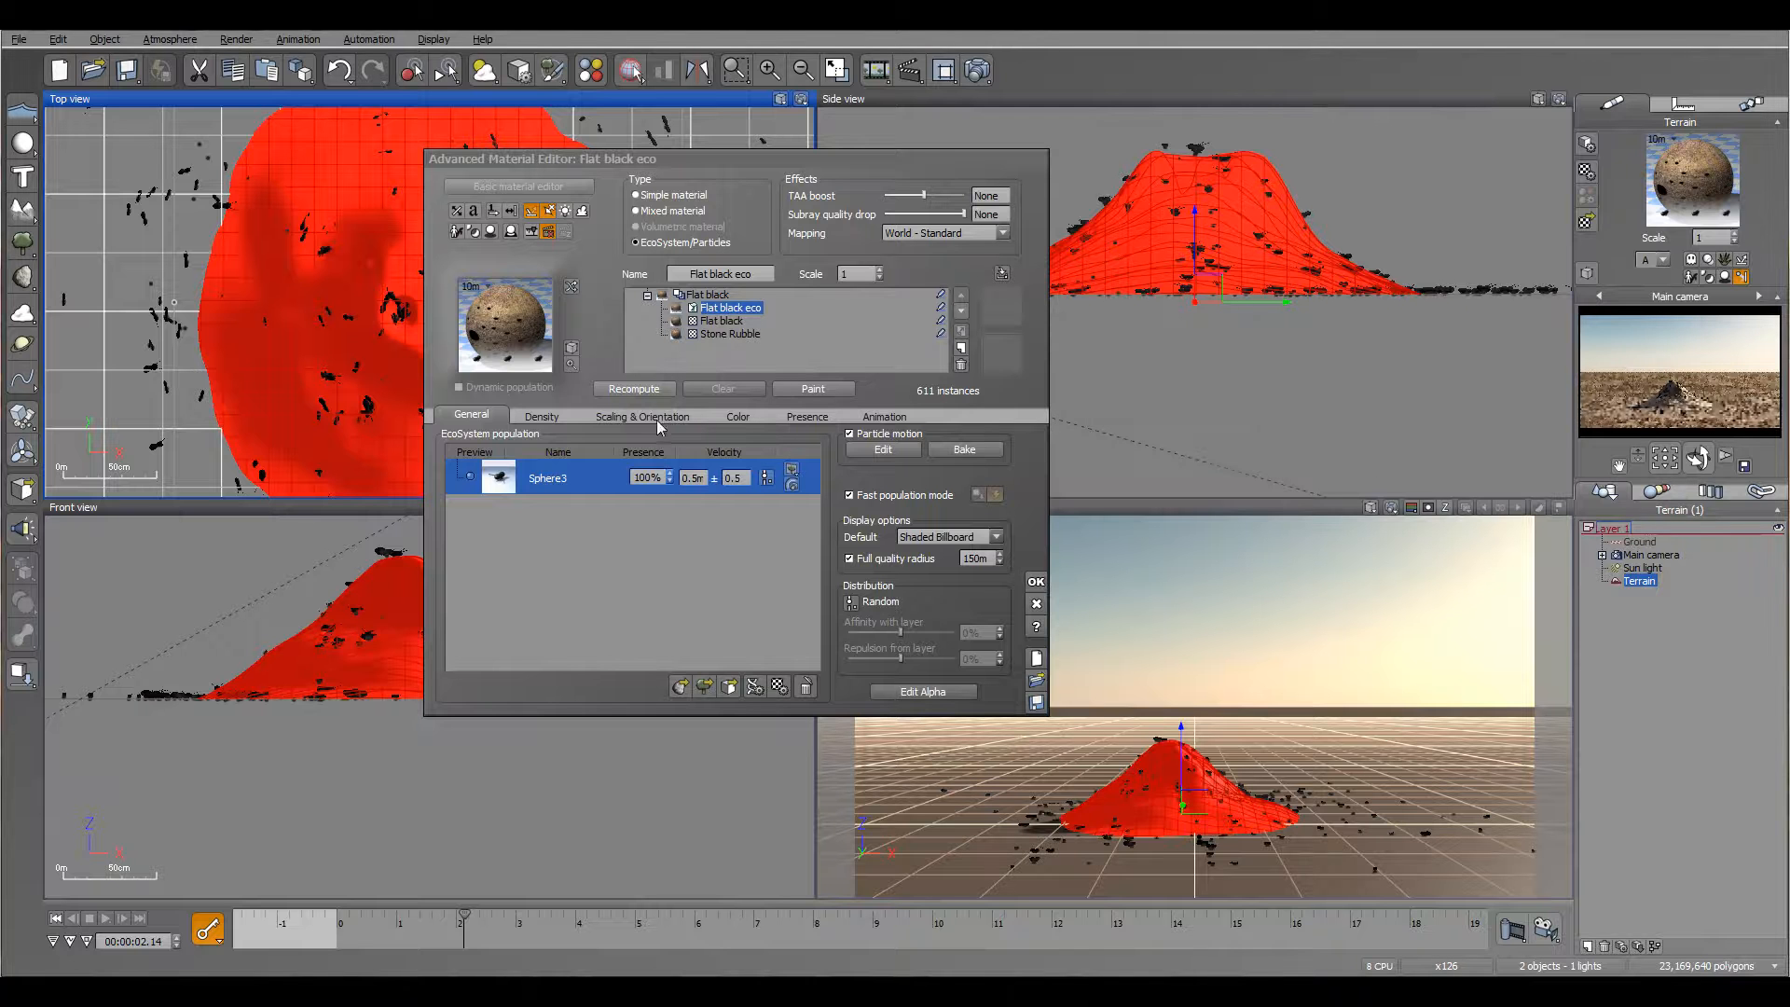
Step: Review the Flat black eco layer's density and scaling settings and preview the ant emission up to about 4.8 s
click(542, 415)
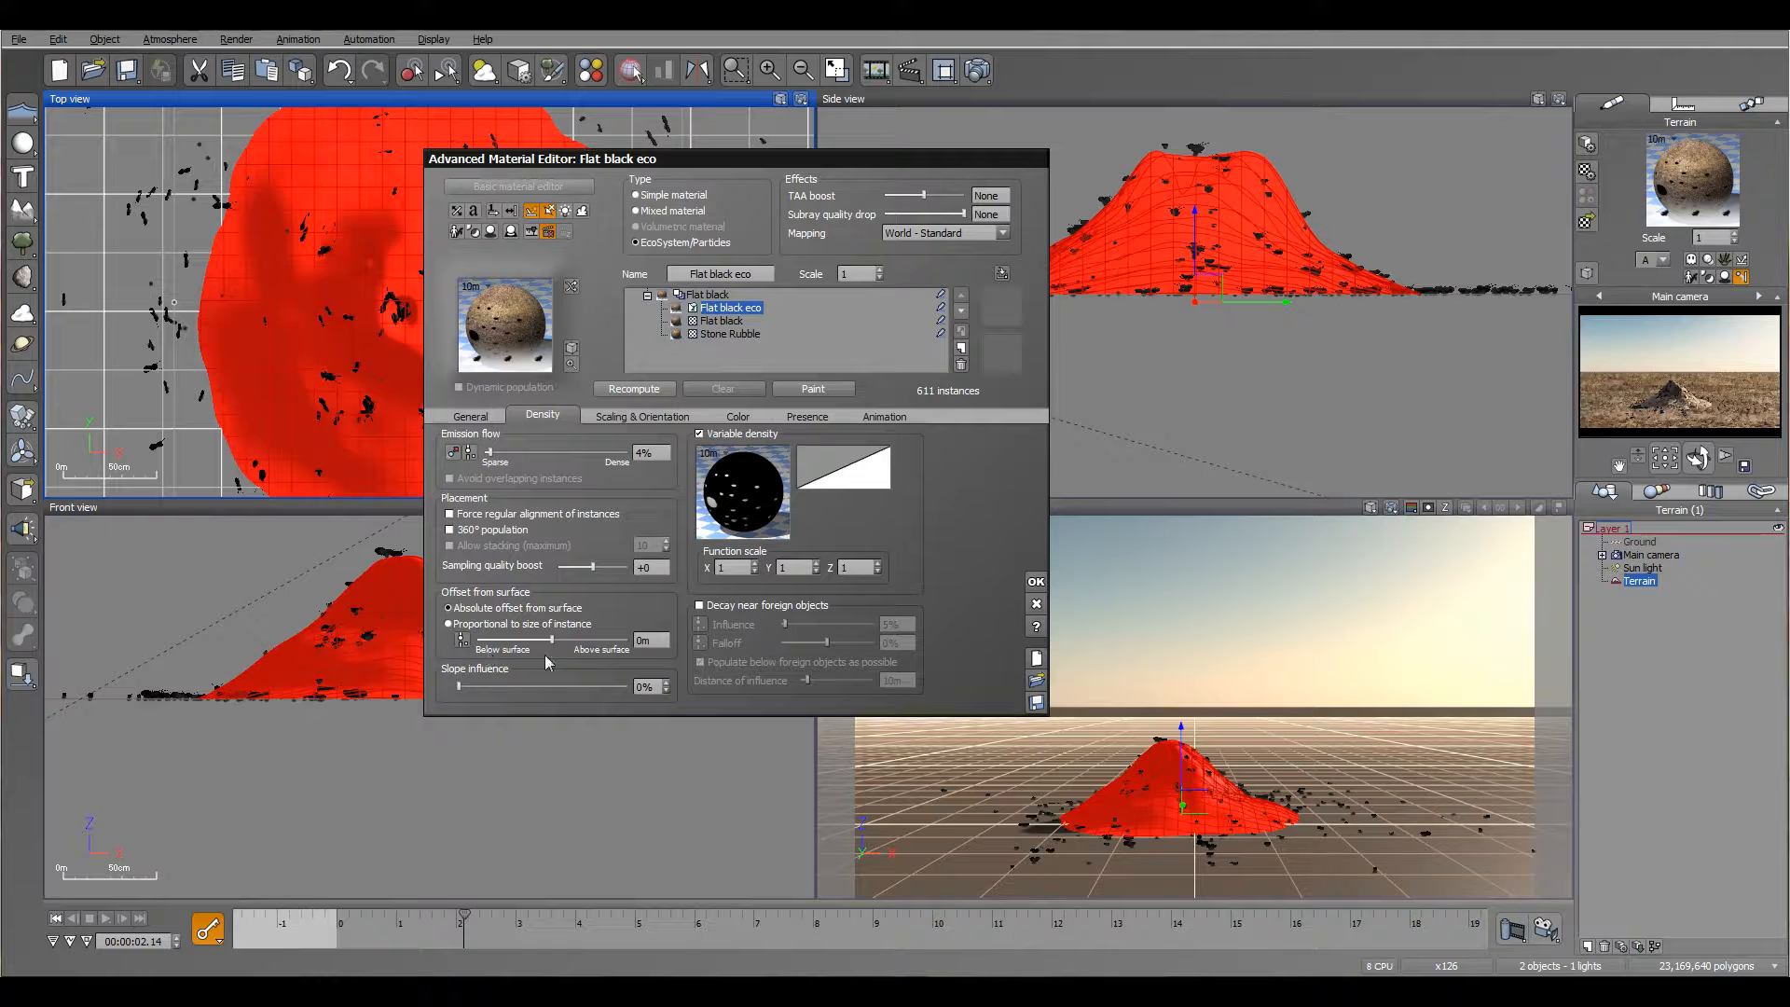
click(630, 416)
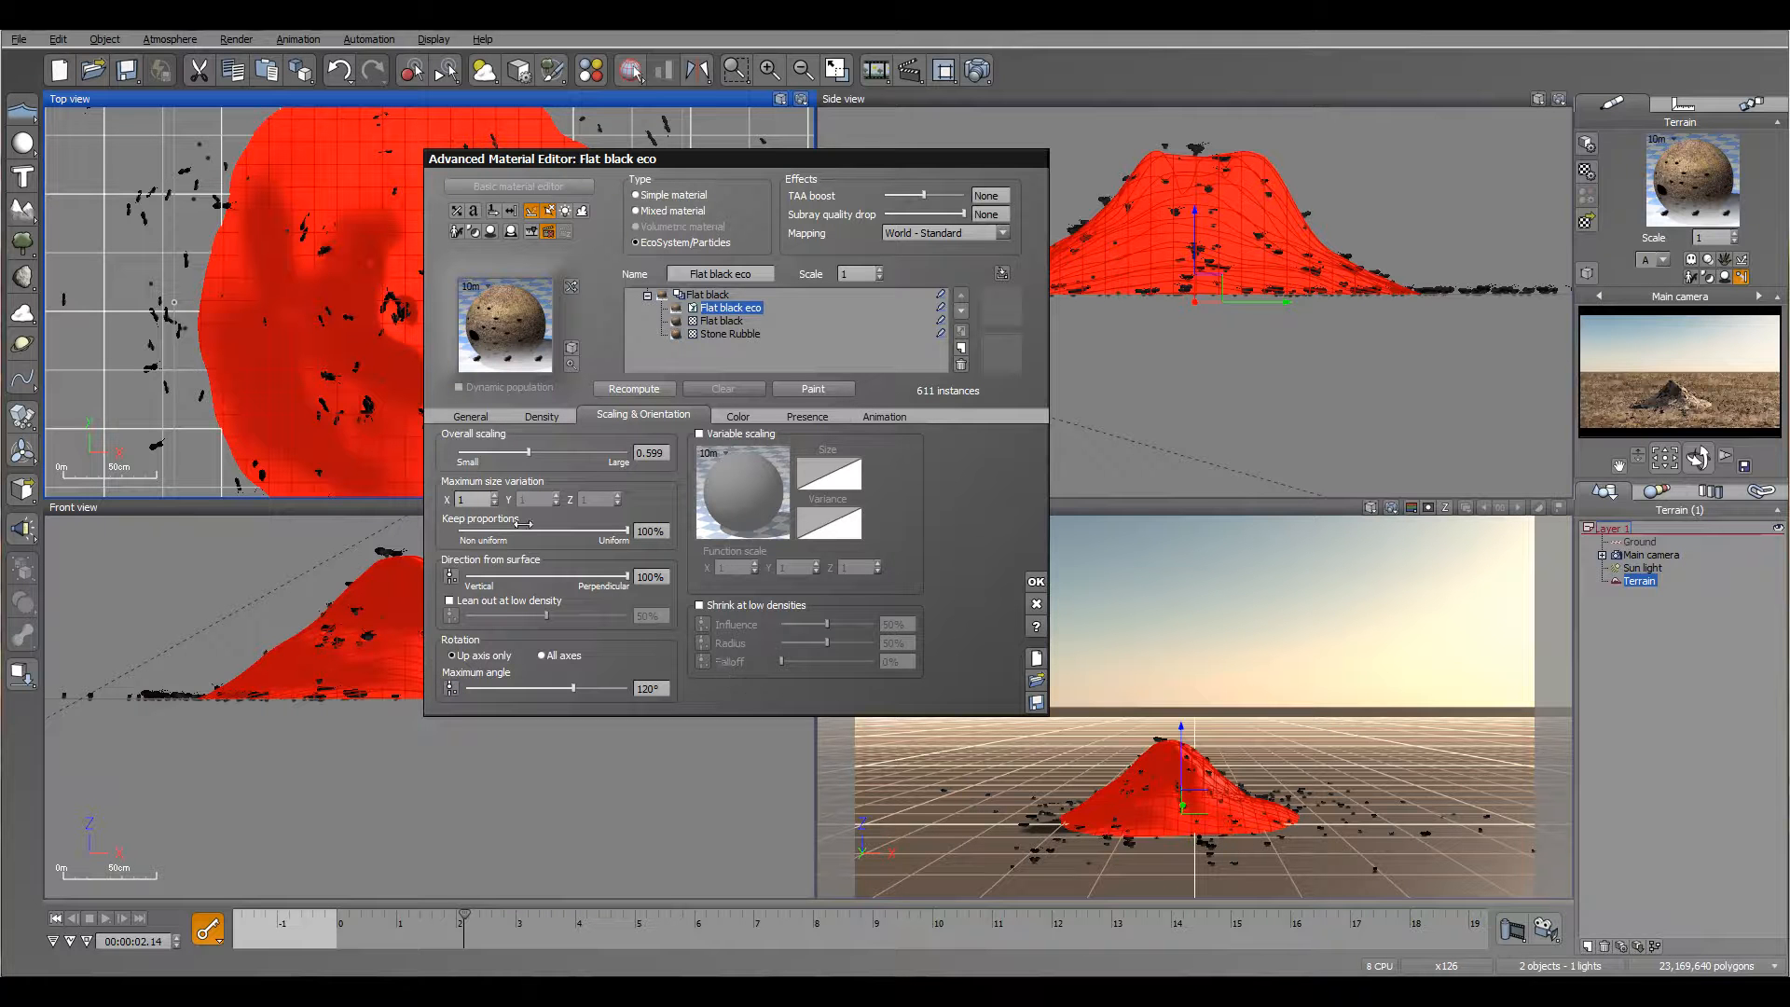
drag(361, 346, 288, 281)
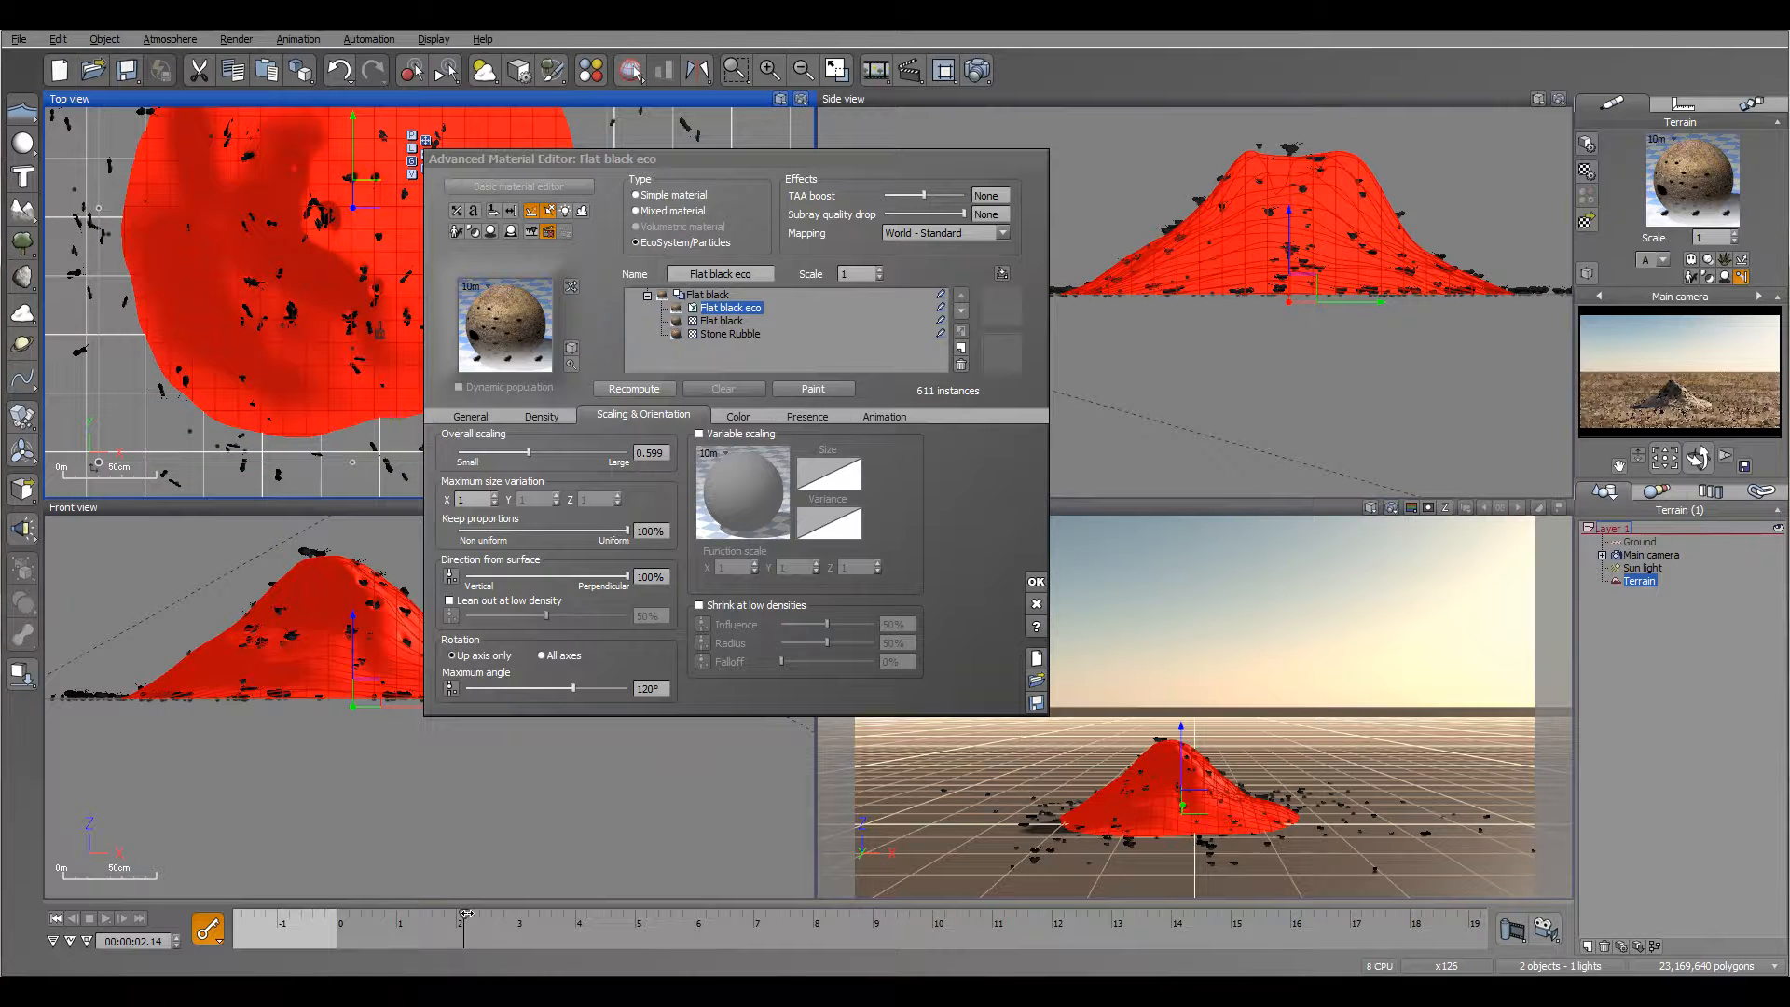
drag(463, 913, 624, 928)
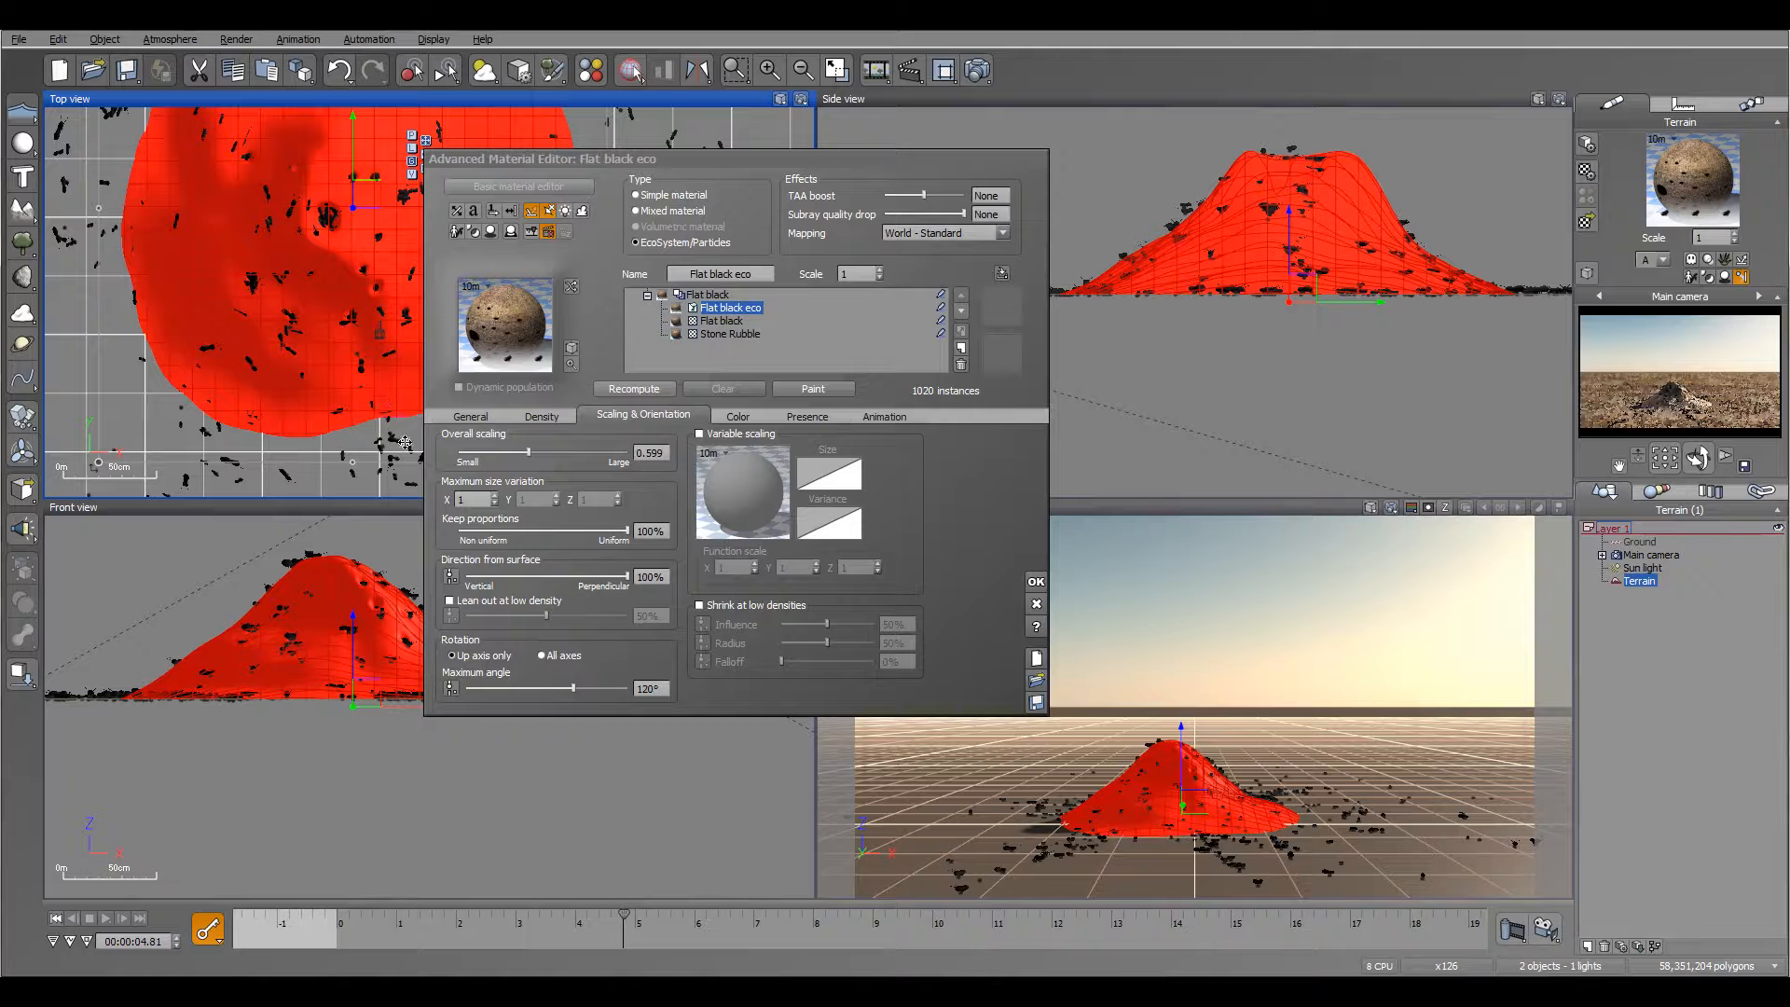
Step: Return to the first frame, drive the eco layer's maximum rotation angle by a function, and move its constant node away from the Orientation output
click(56, 918)
click(452, 688)
drag(1109, 597, 1110, 417)
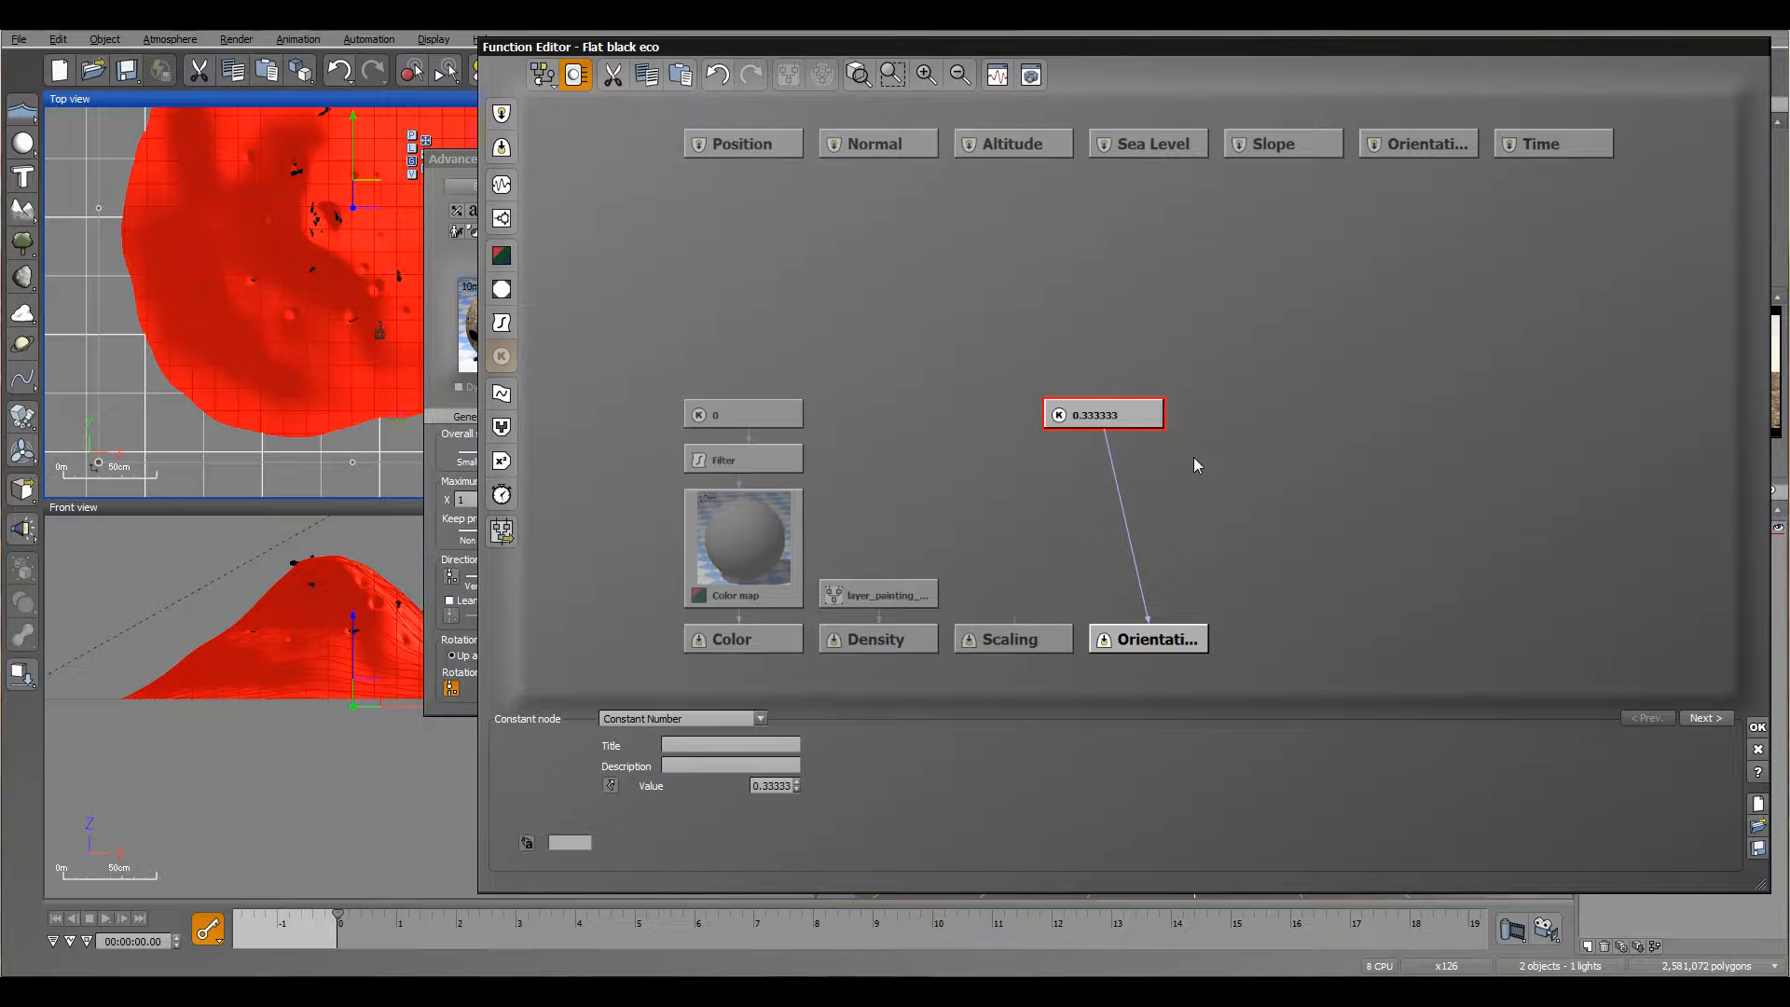
Step: Switch to the browser and read the Renderosity forum thread on choosing the direction an ecosystem instance will face
key(alt+Tab)
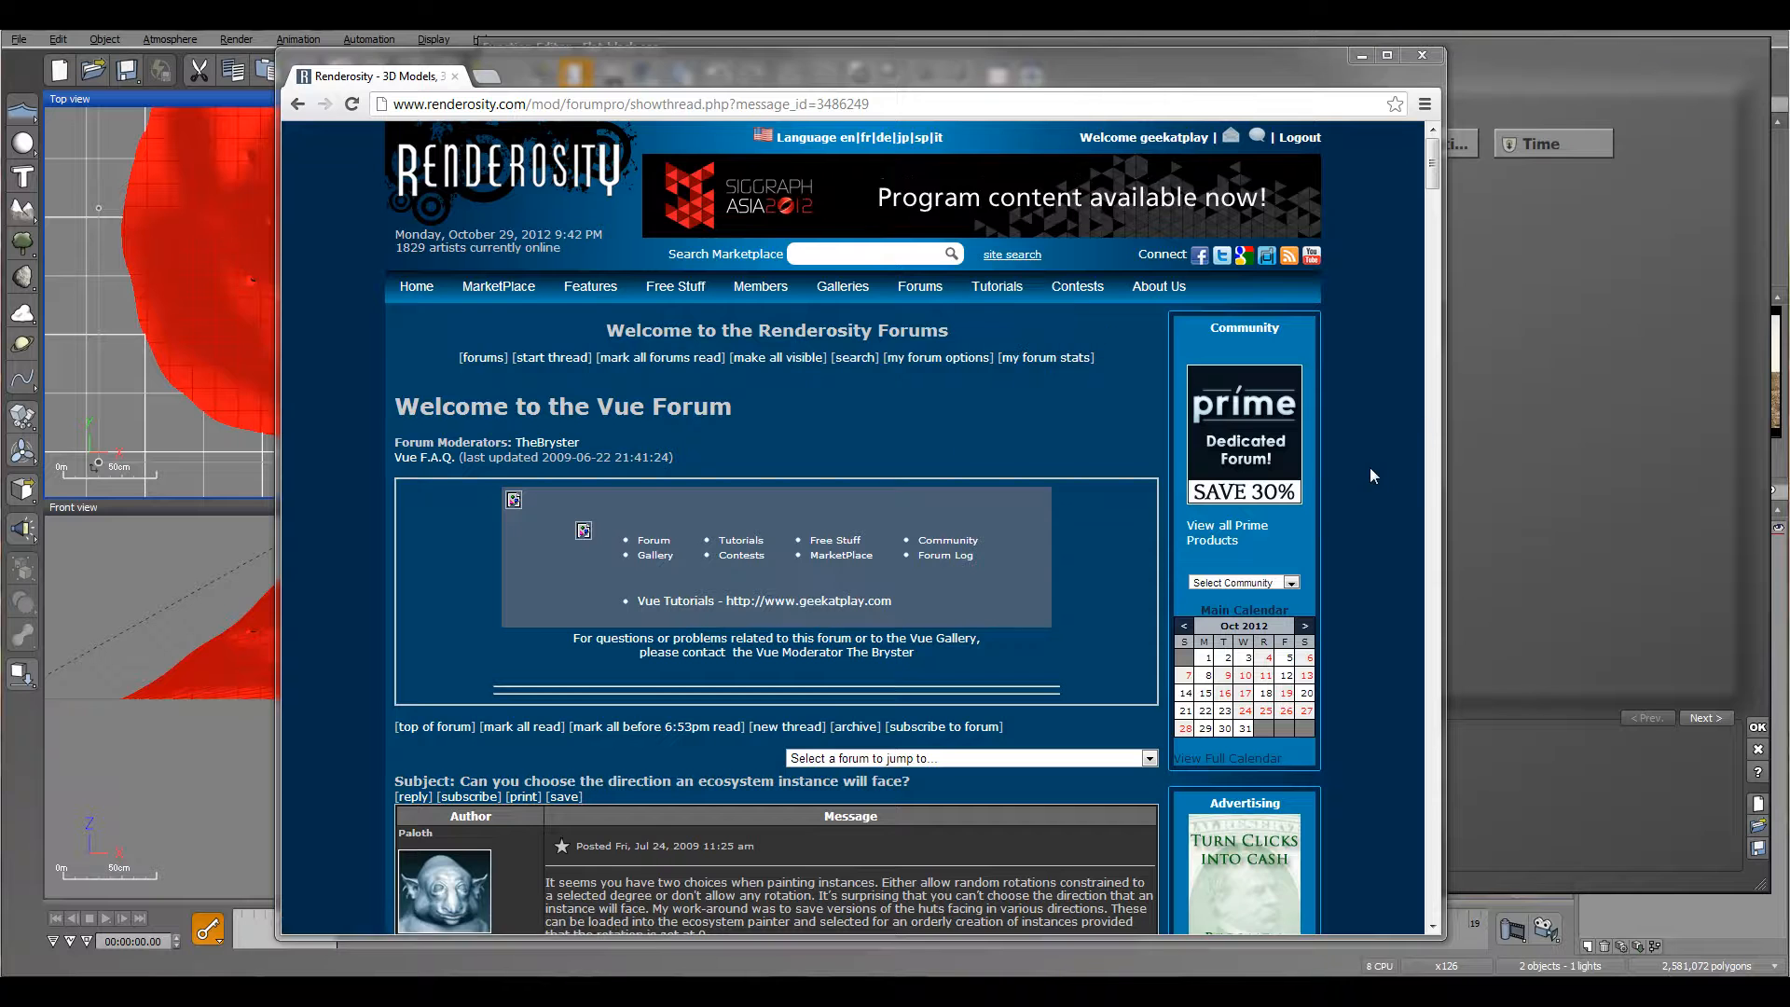
scroll(1368, 467, down, 3)
scroll(1368, 467, down, 3)
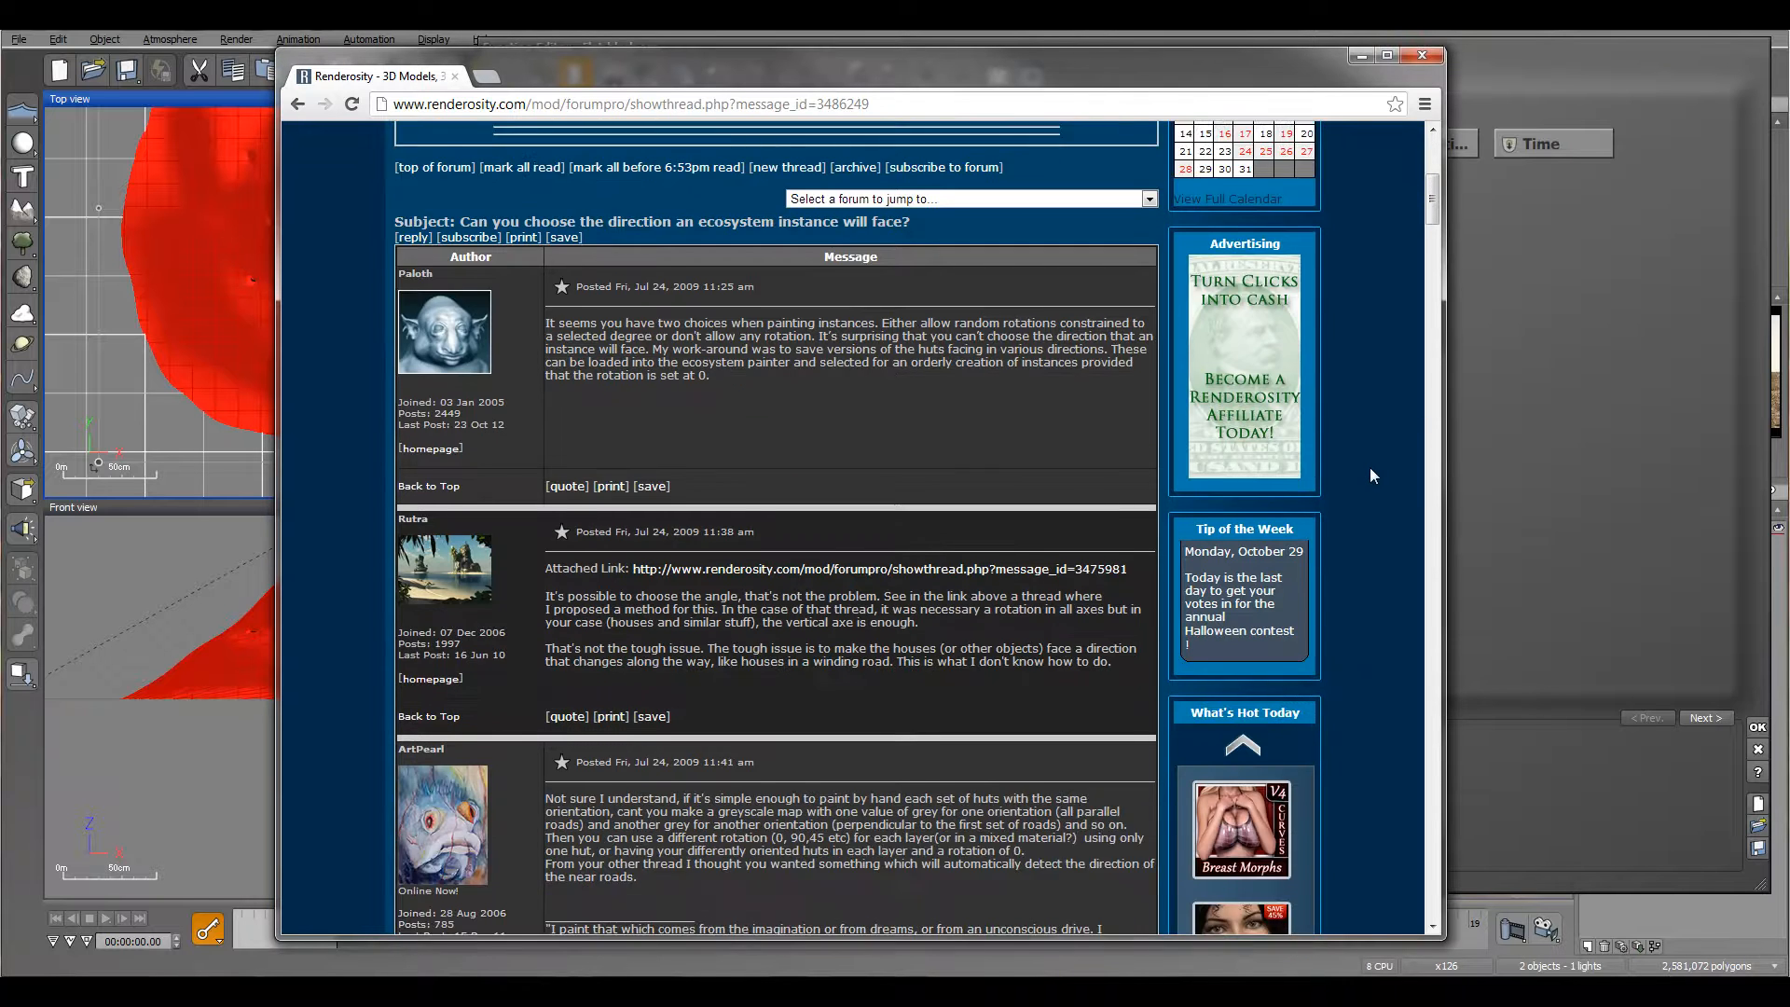
scroll(1369, 468, down, 2)
scroll(895, 461, down, 3)
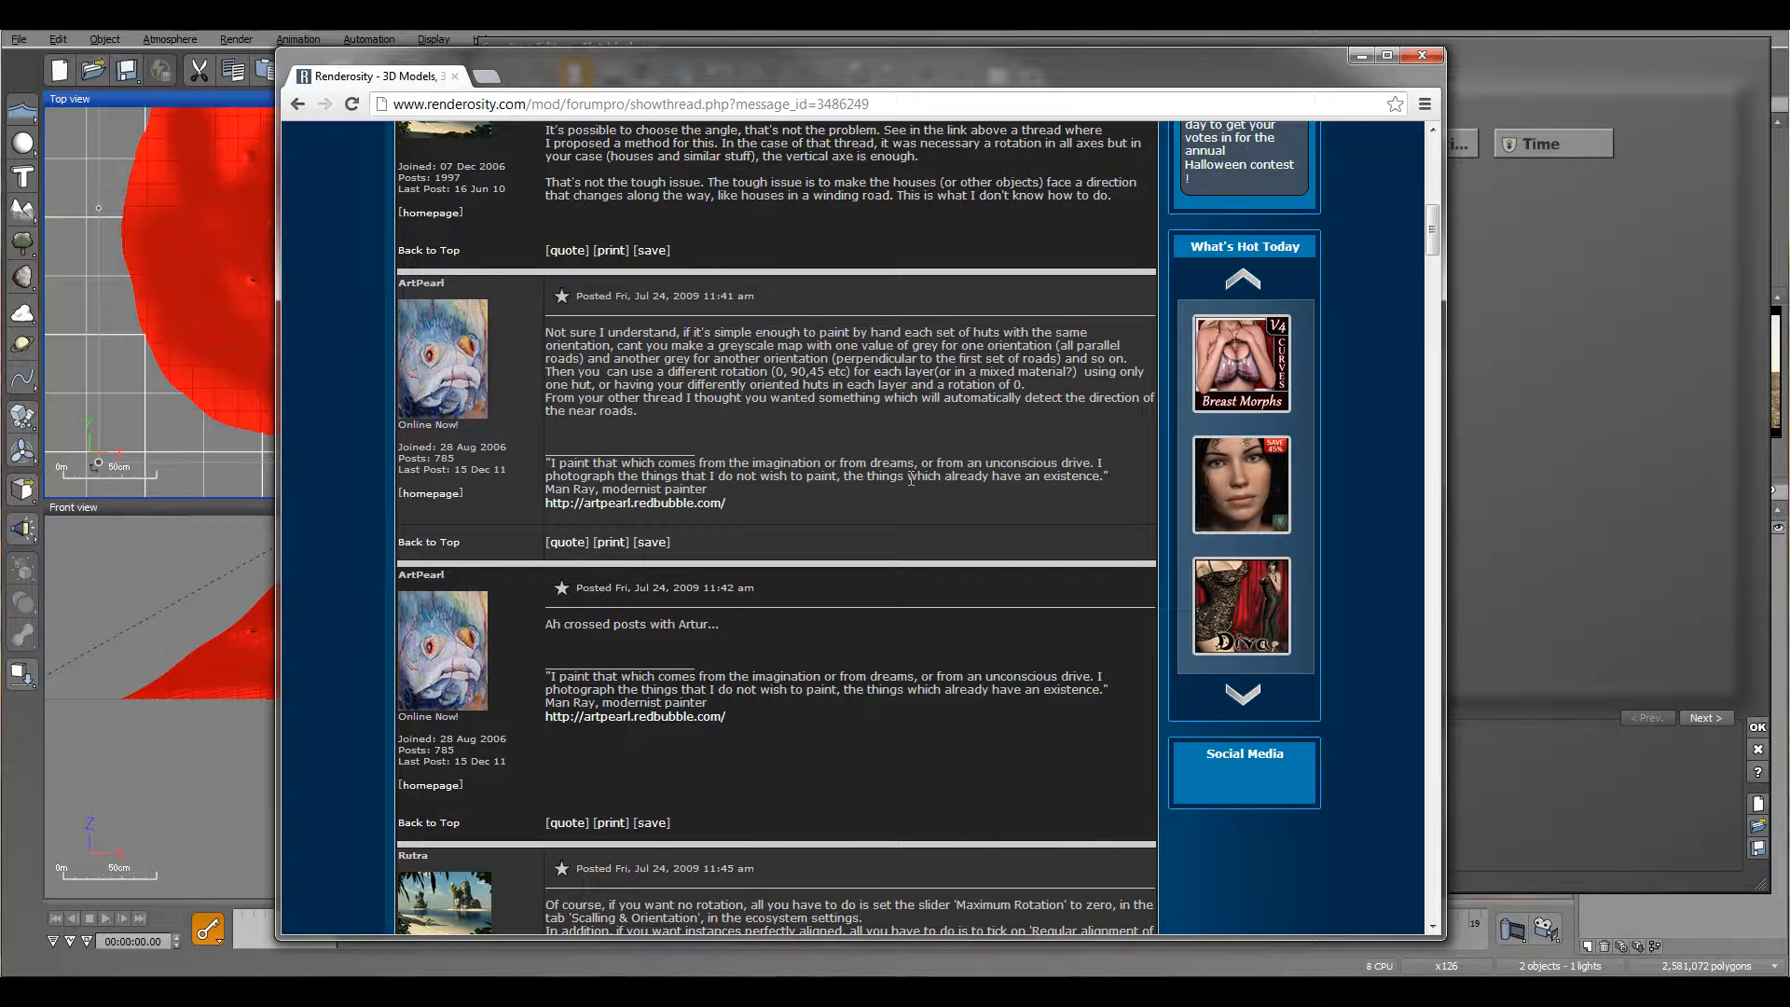
scroll(911, 479, down, 15)
scroll(910, 479, down, 3)
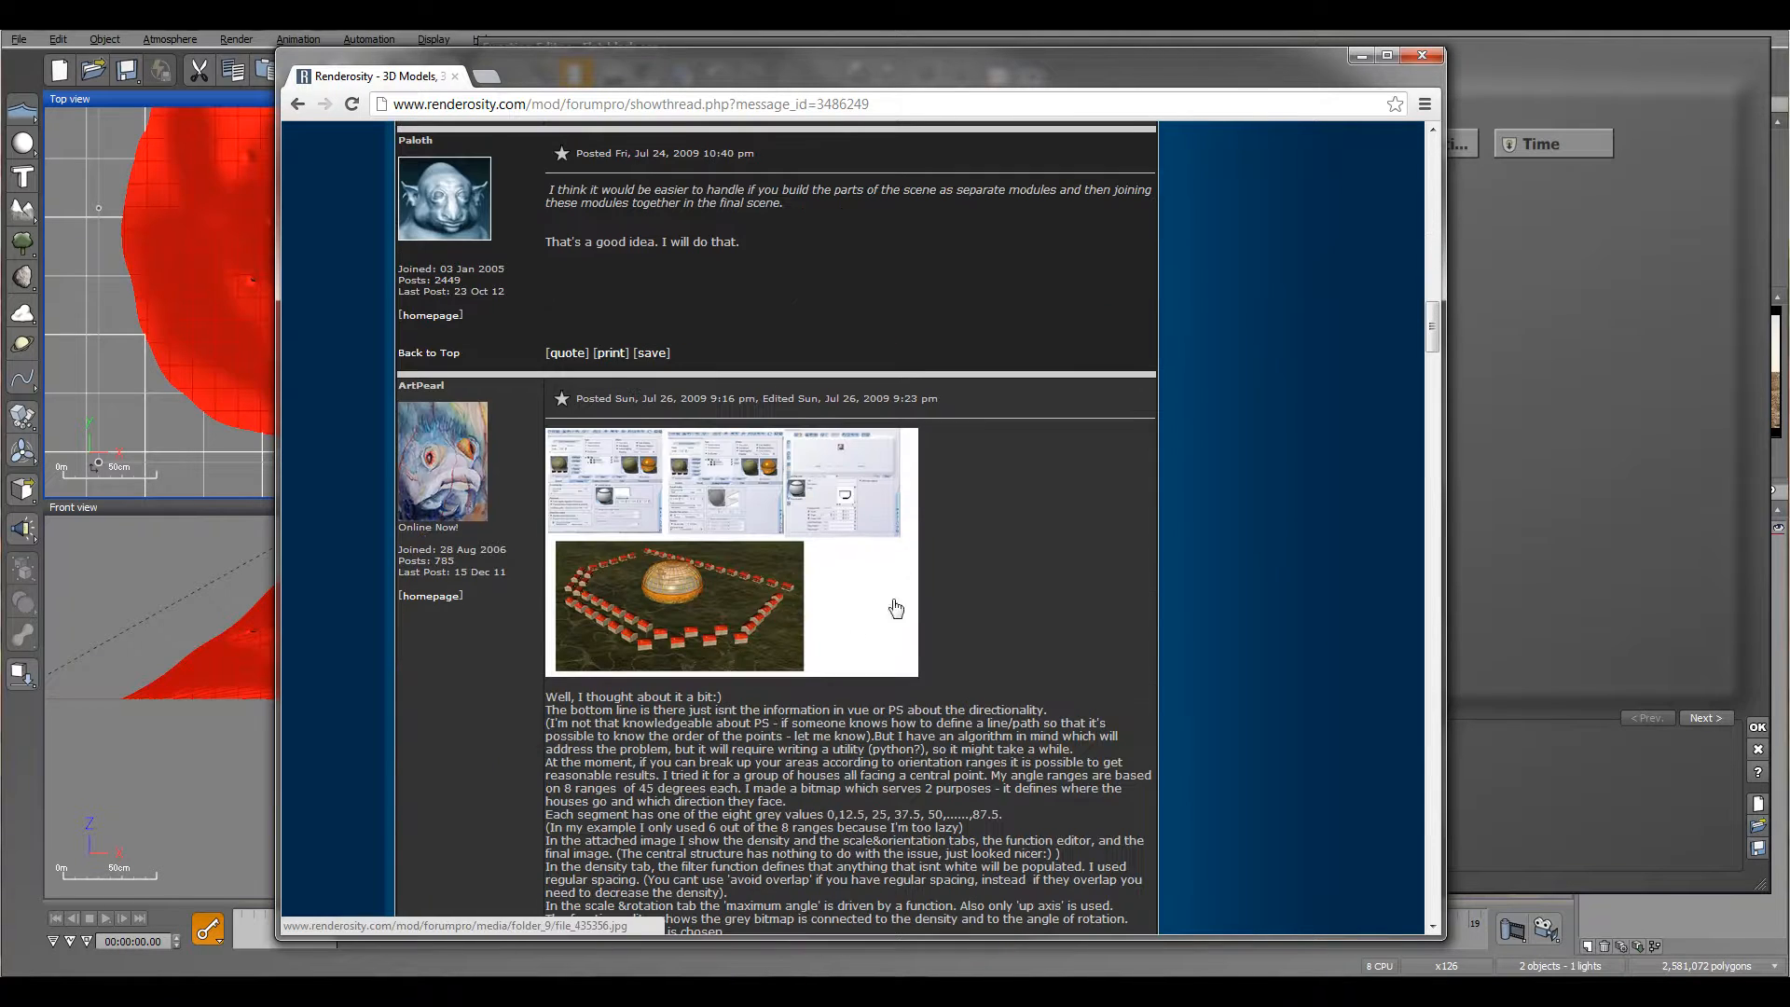
scroll(854, 509, down, 6)
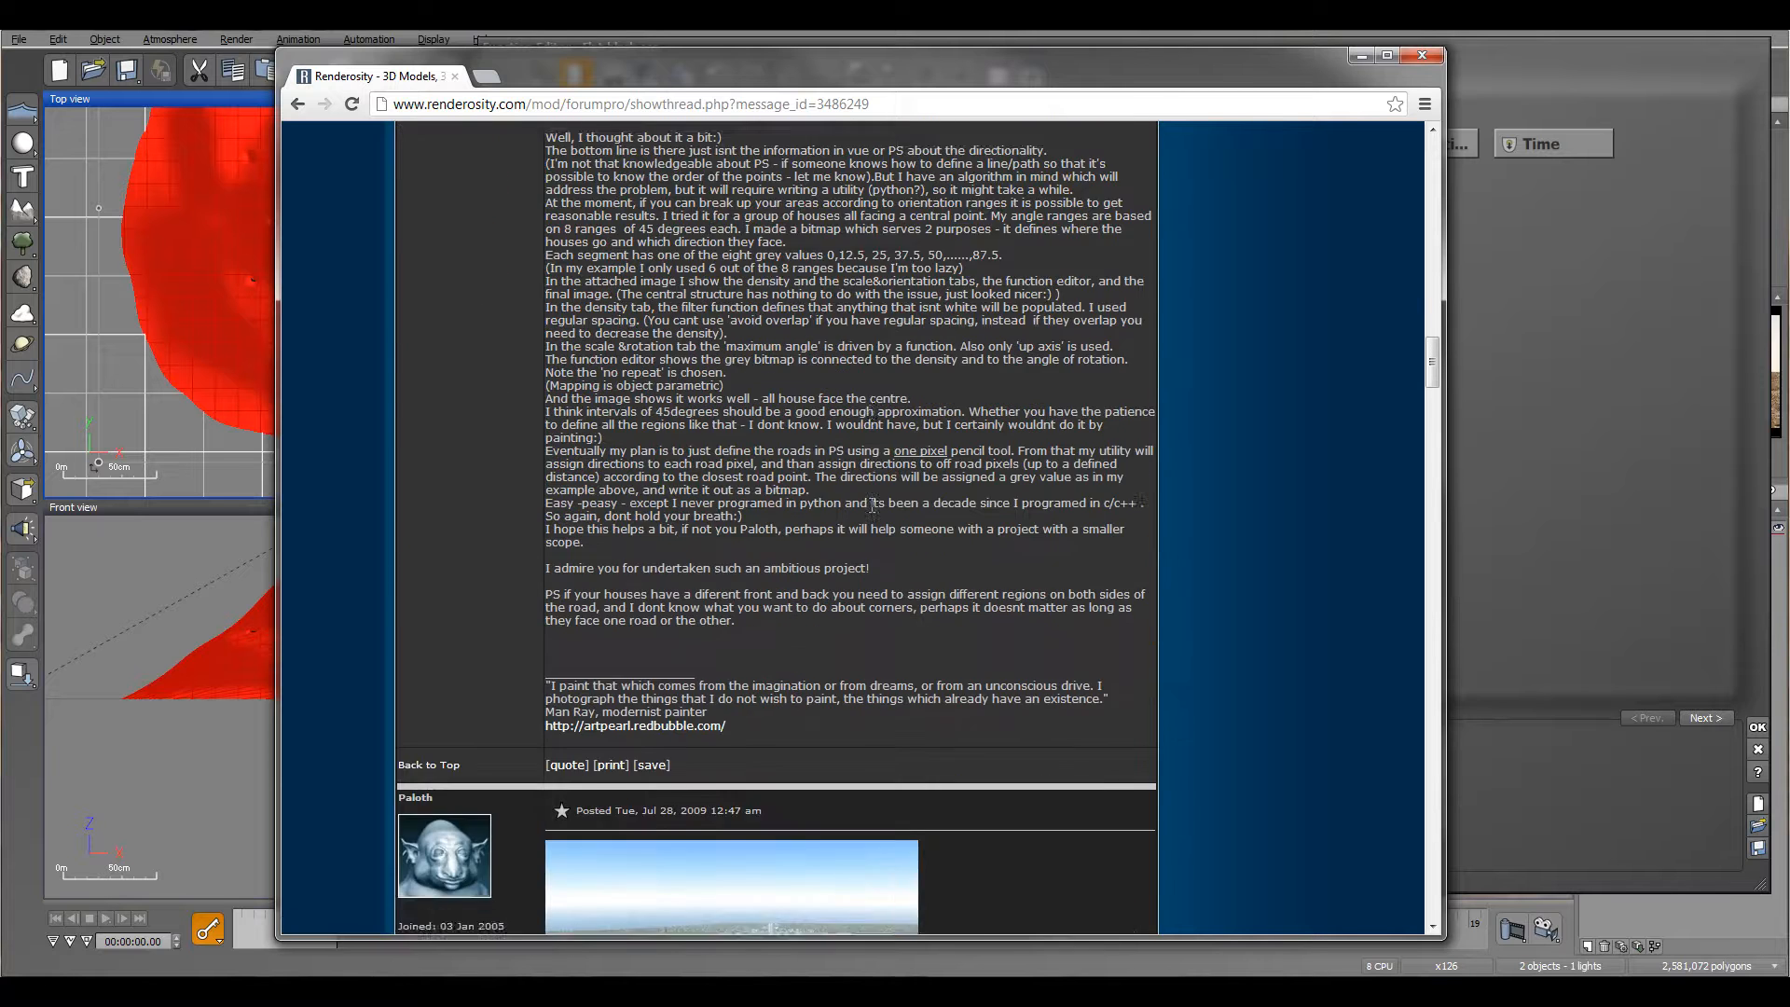
scroll(872, 506, down, 6)
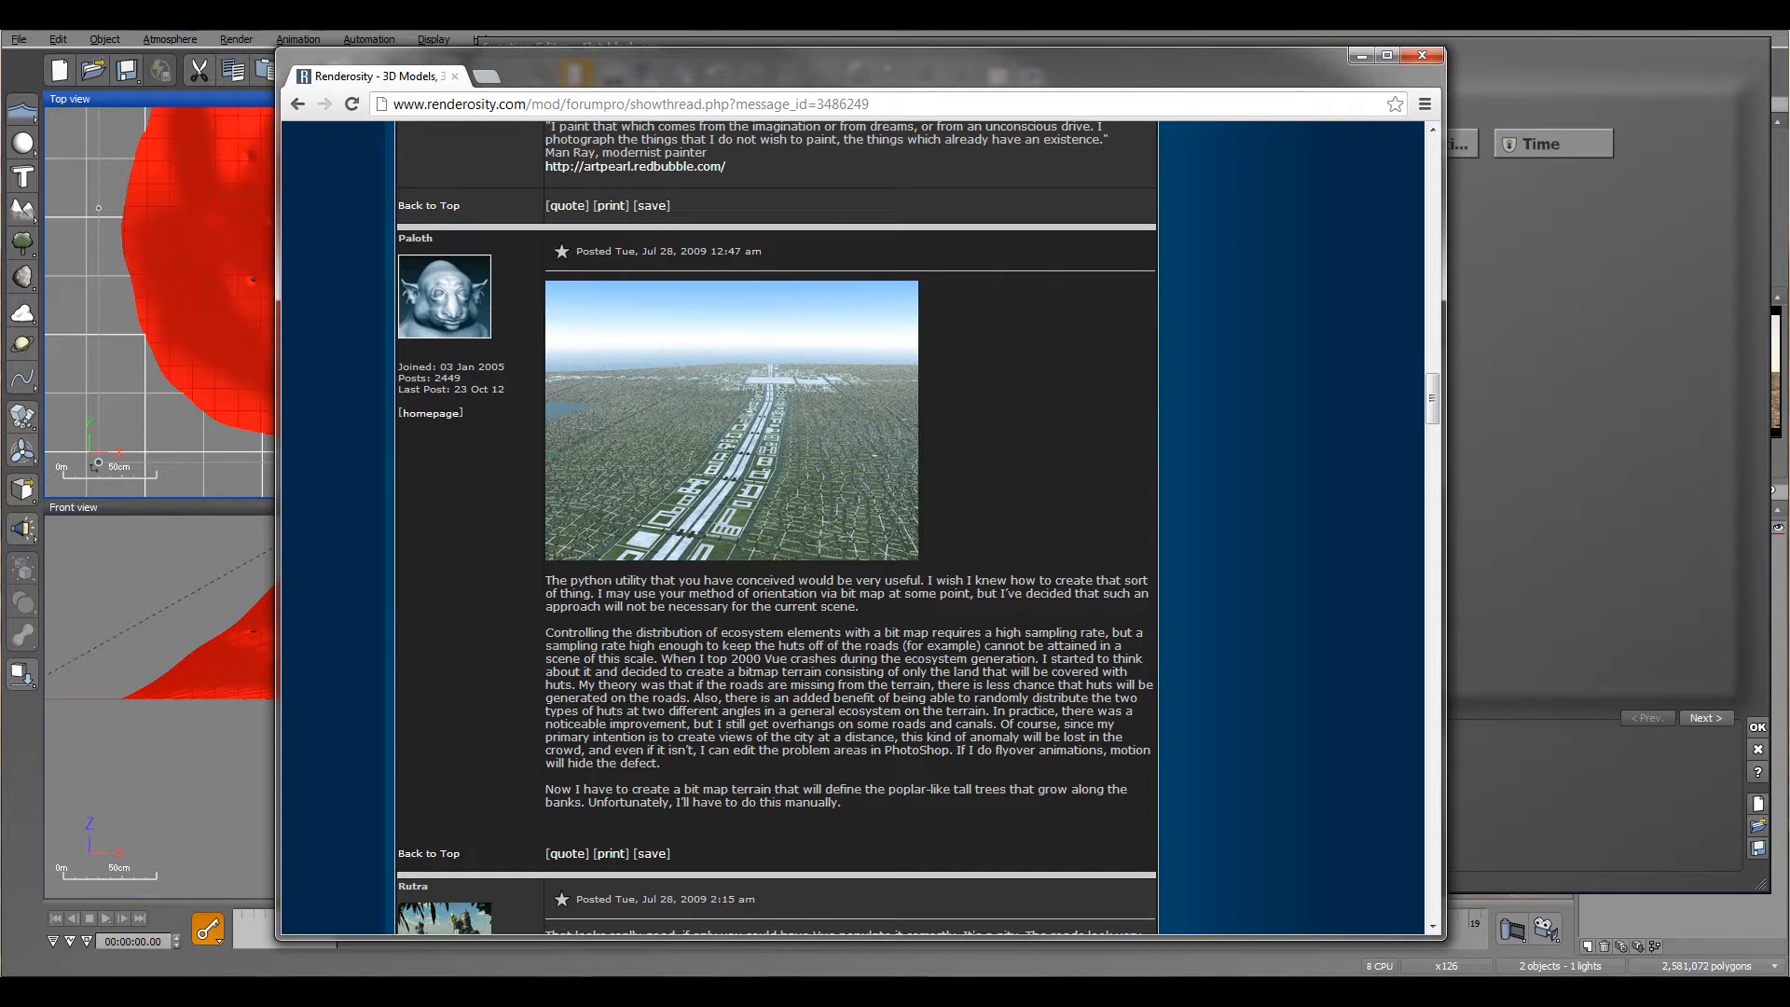
Step: Examine the second forum thread's posts on the OrientEcoInCircleLCK node and its offset-angle examples, then return to Vue's function editor
key(alt+Tab)
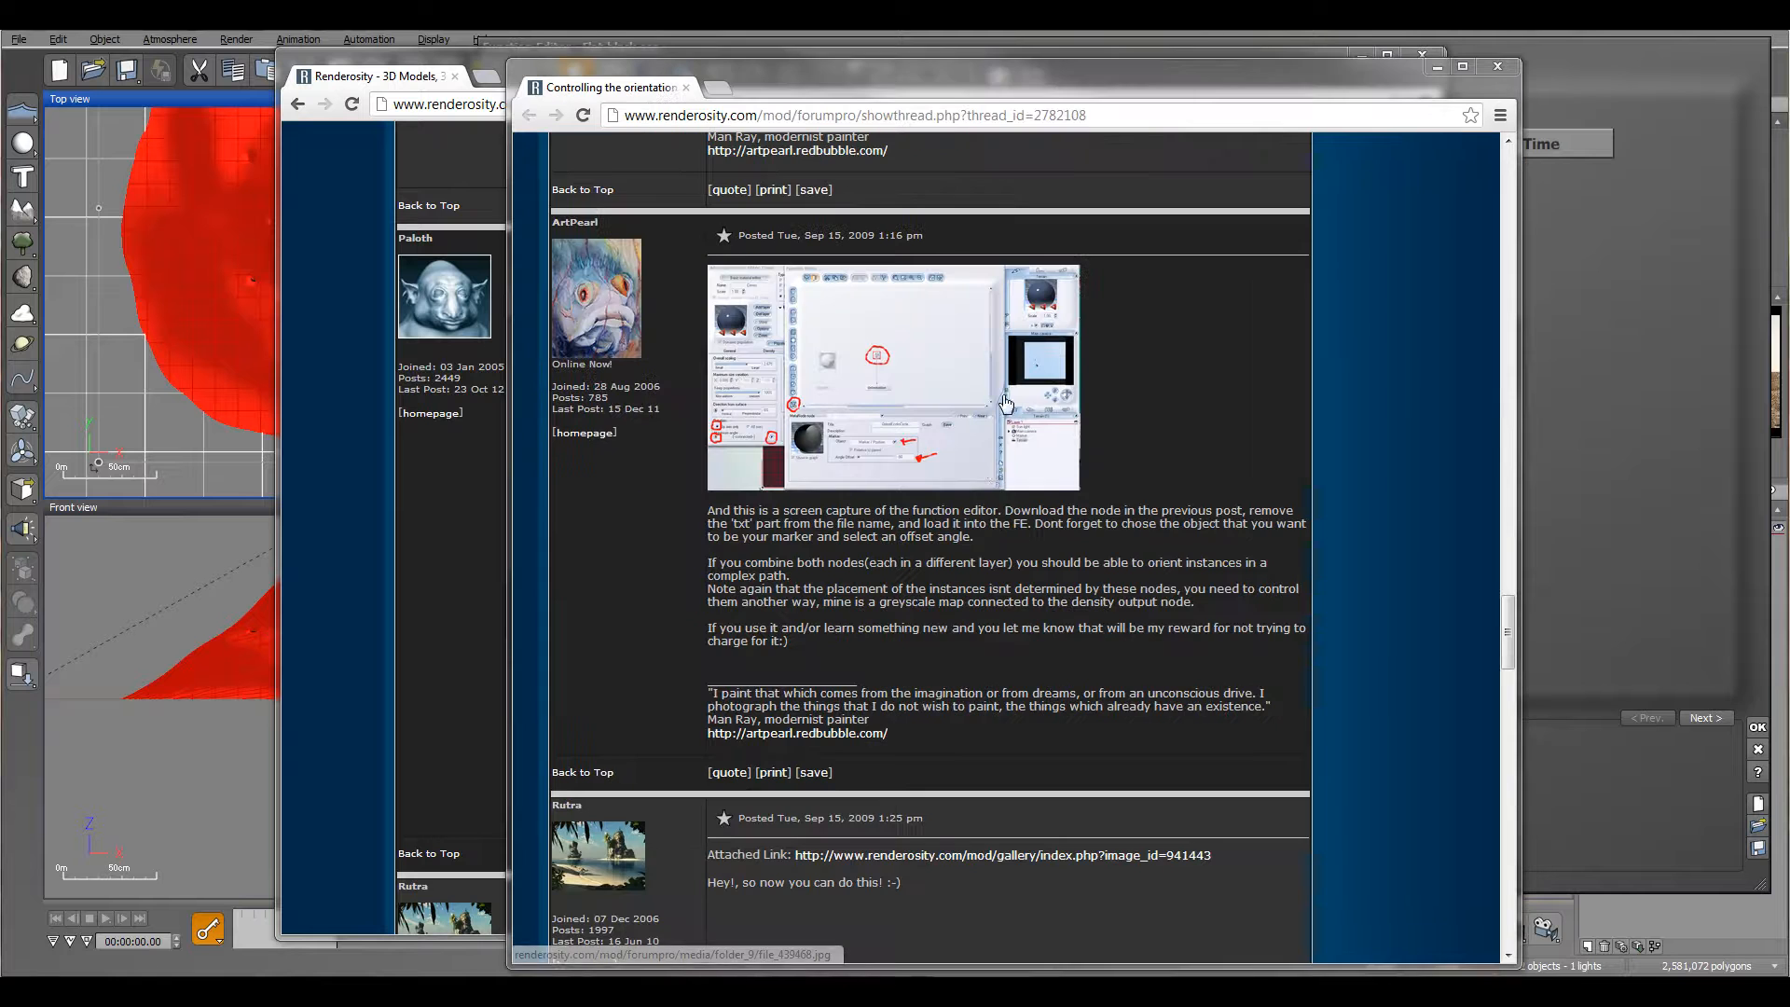
click(1436, 470)
scroll(1145, 467, up, 12)
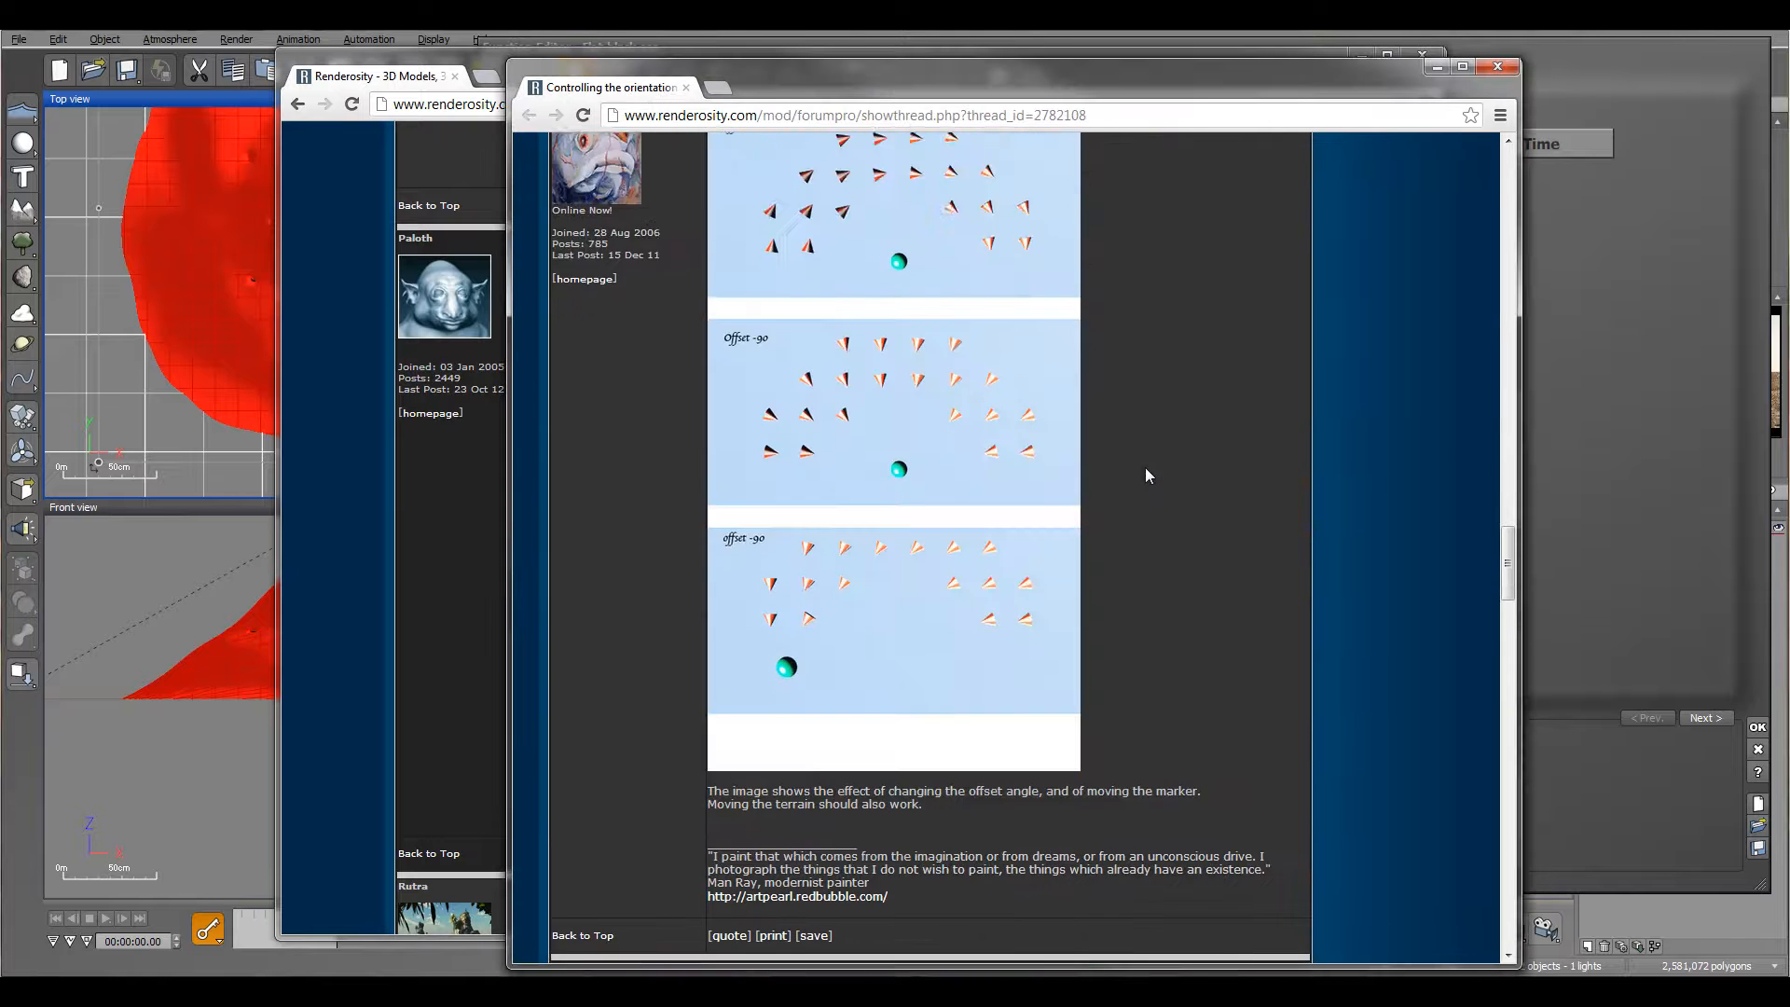
scroll(965, 629, up, 4)
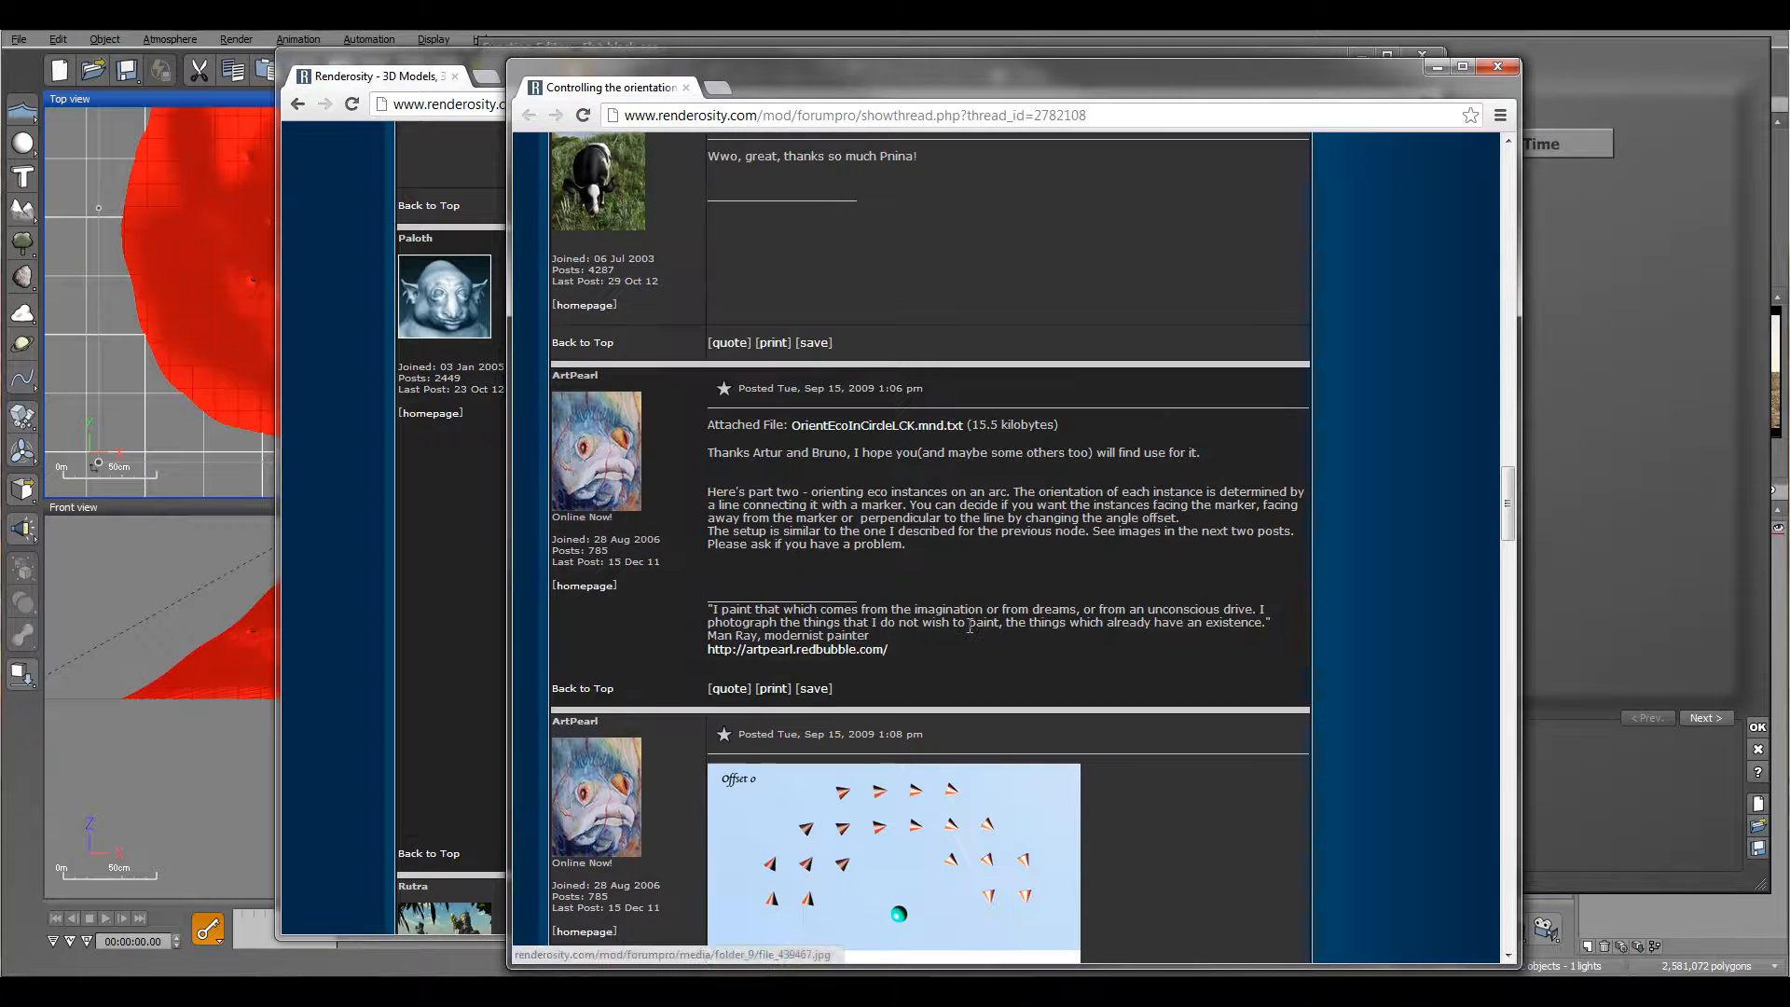
scroll(954, 638, up, 7)
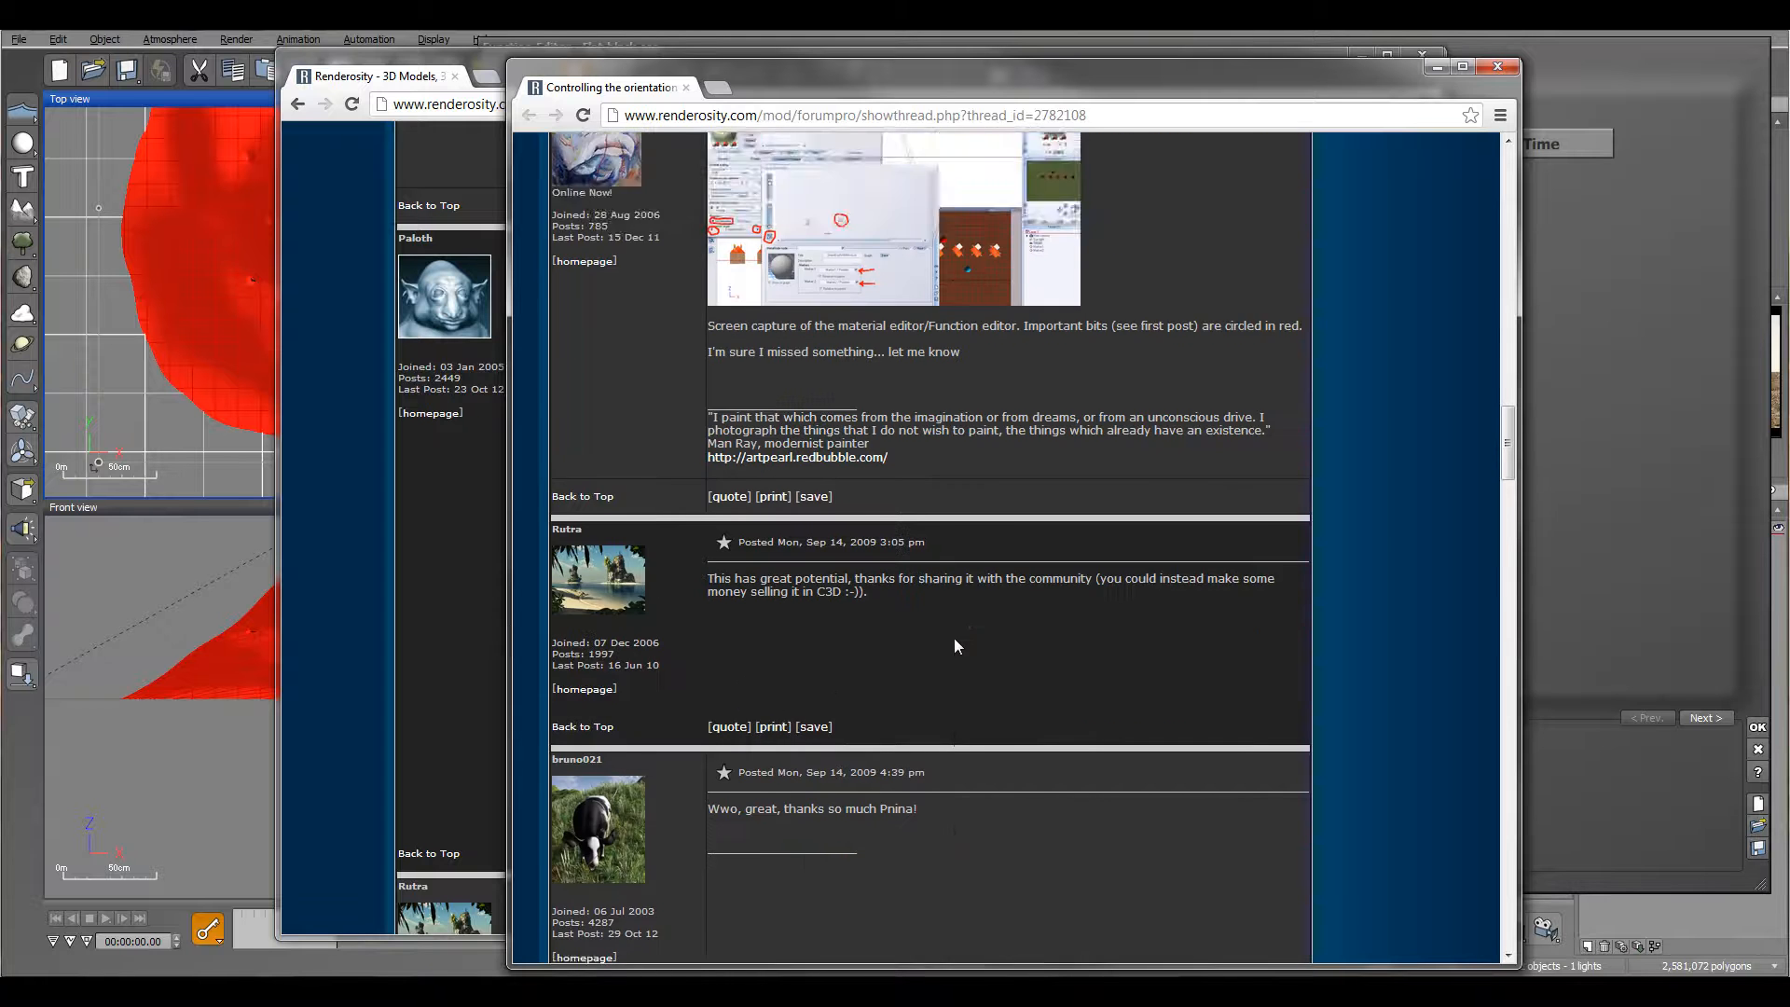
scroll(955, 645, down, 7)
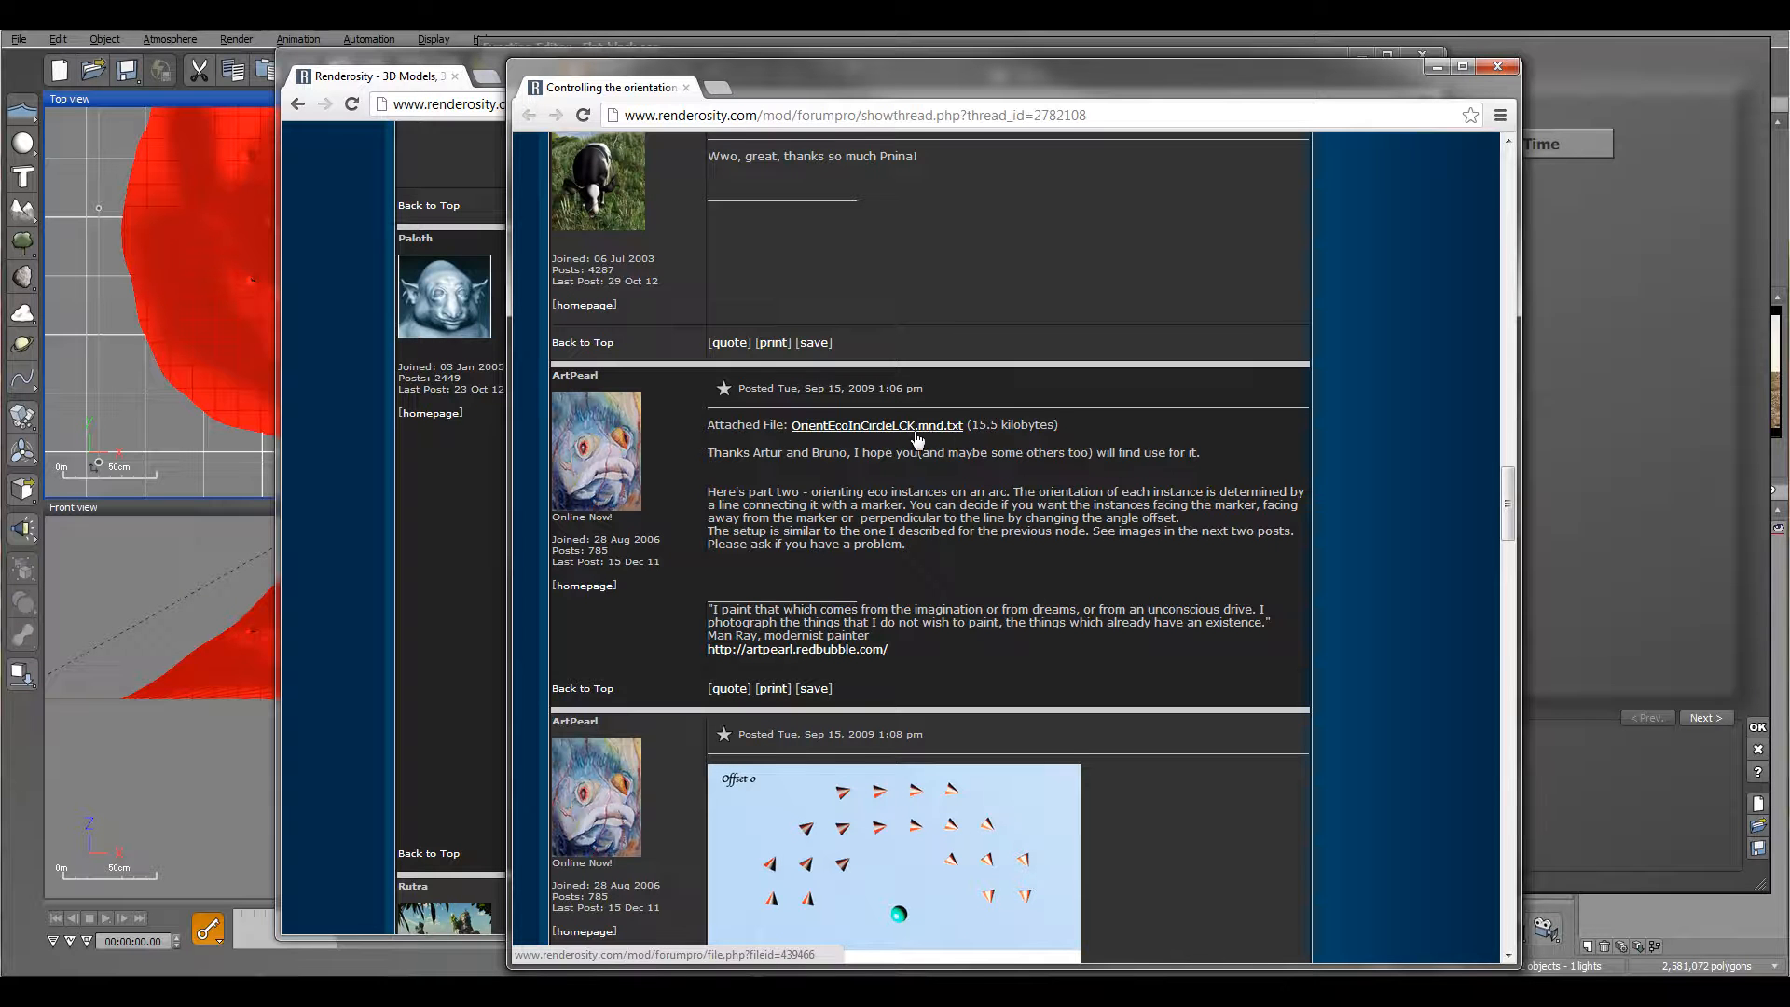
scroll(1185, 665, down, 4)
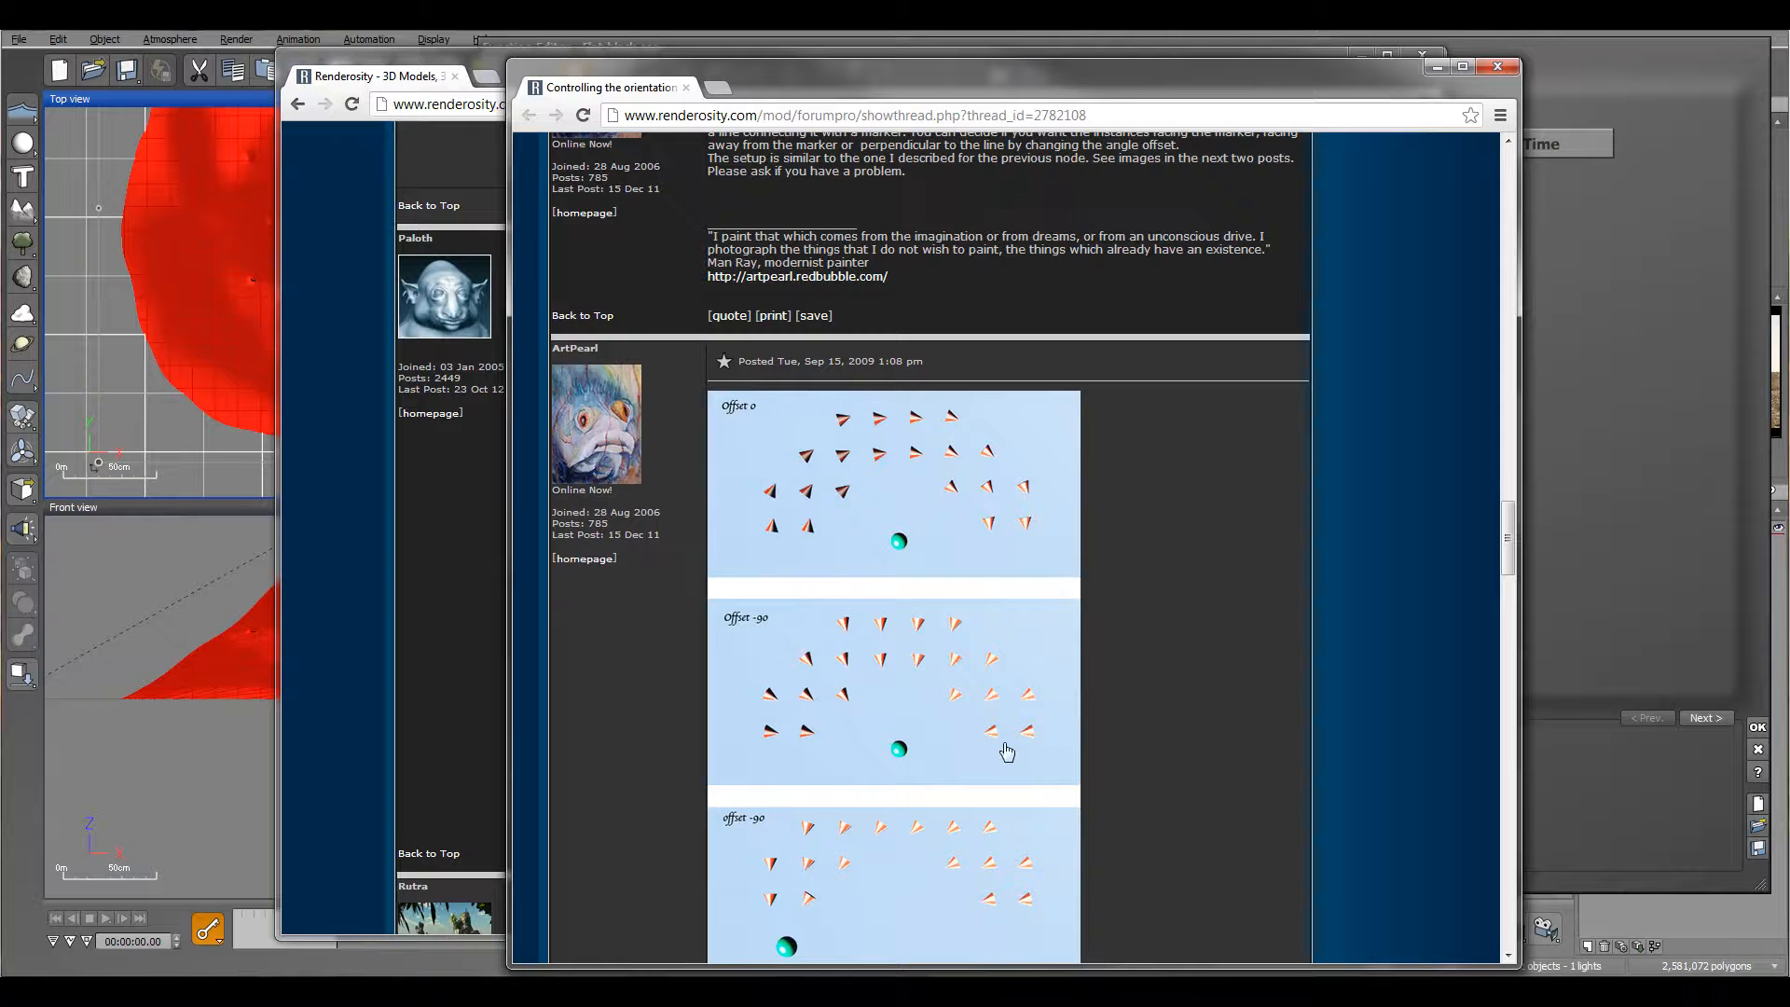
scroll(1010, 710, down, 4)
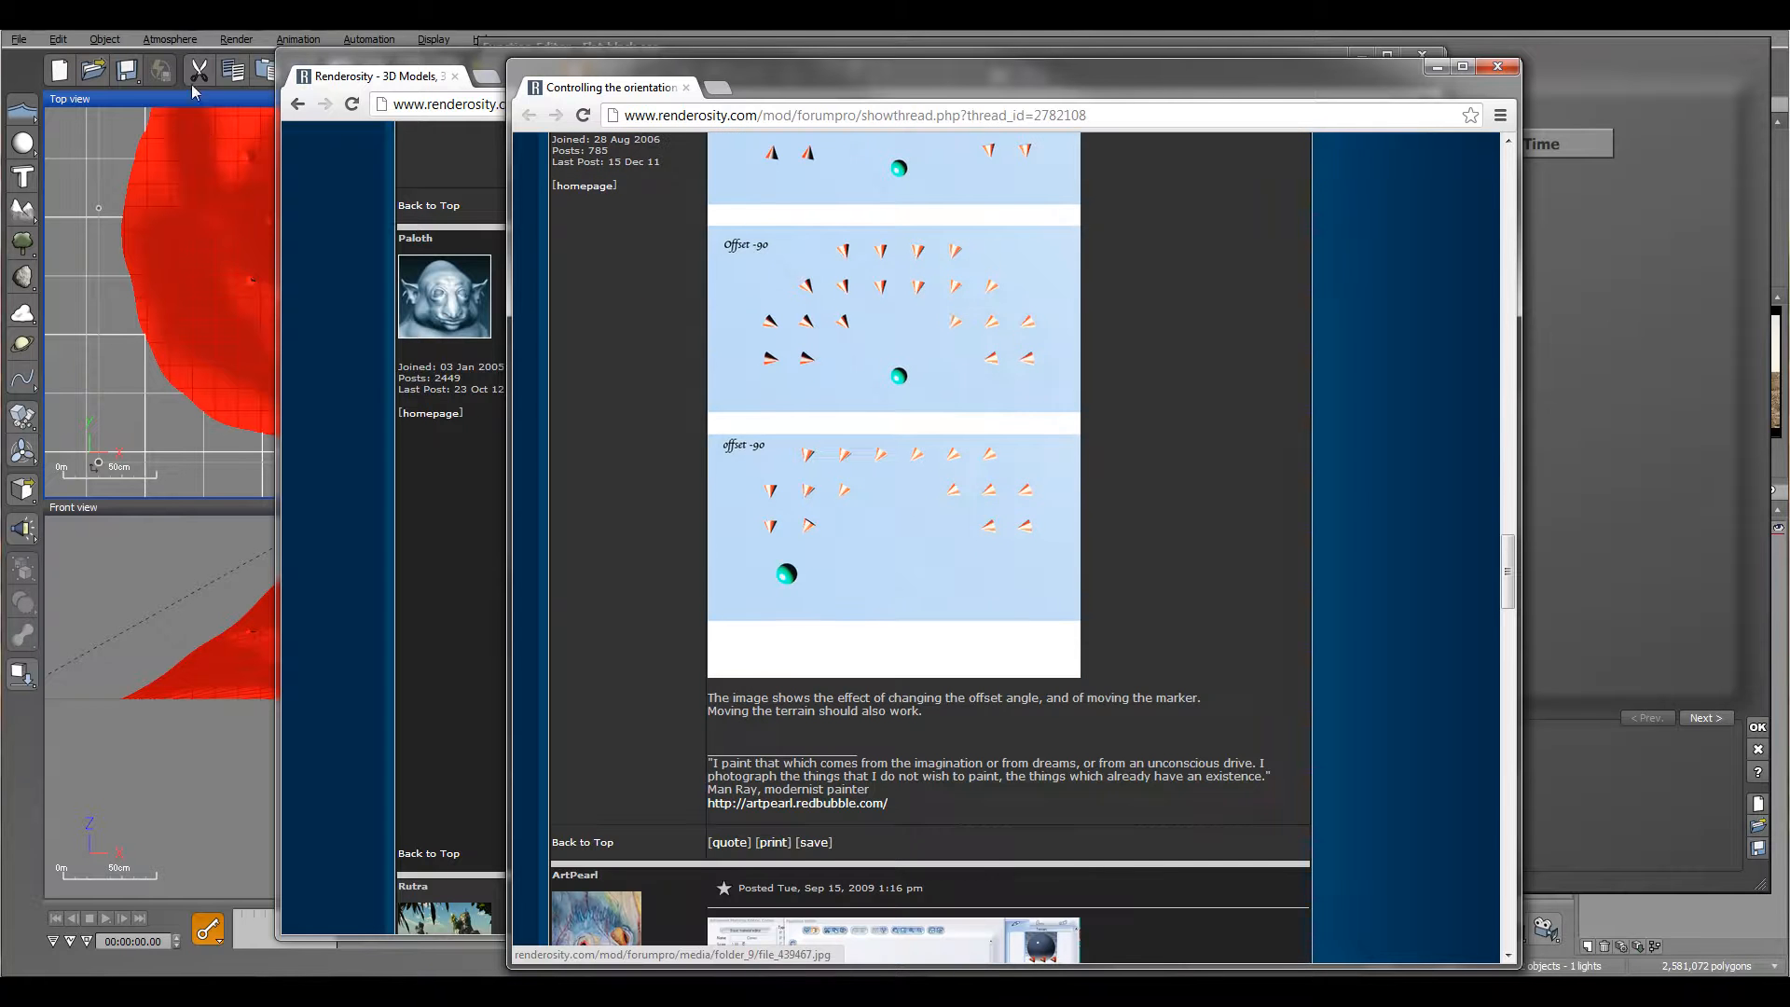
key(alt+Tab)
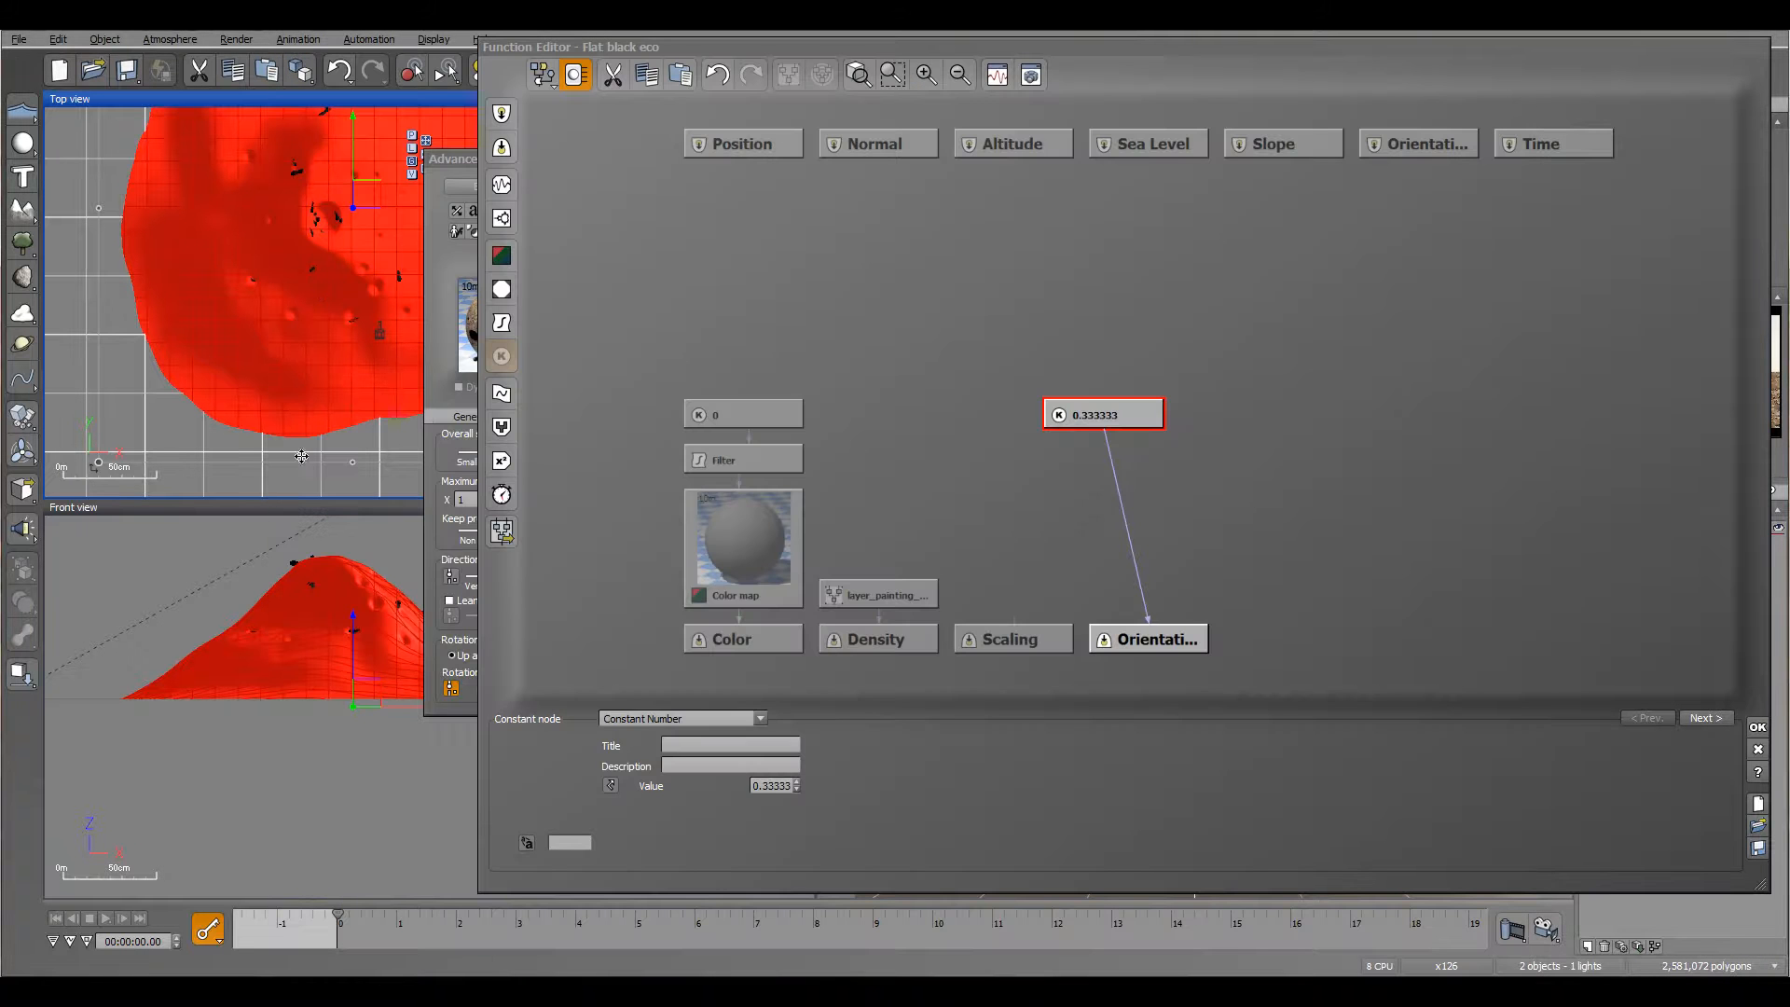
Step: Load the OrientEcoInCircleLCK.mnd metanode into an empty spot beside the constant node in the function graph
click(988, 438)
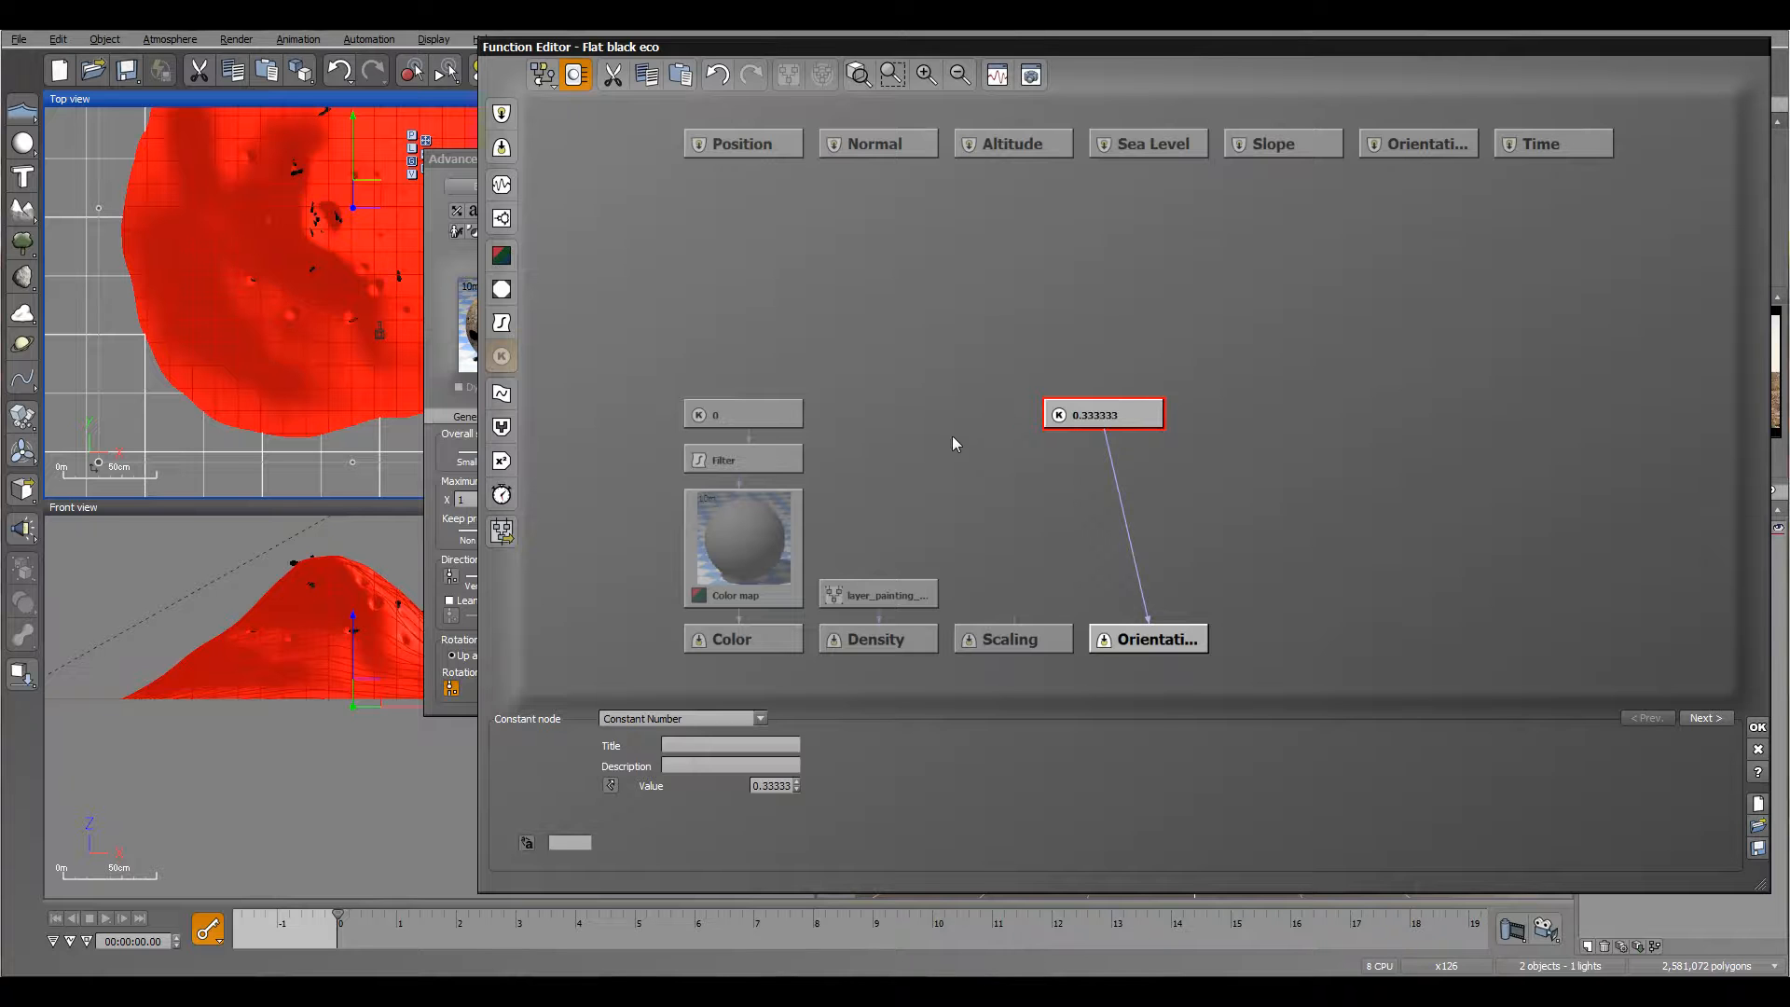
click(952, 436)
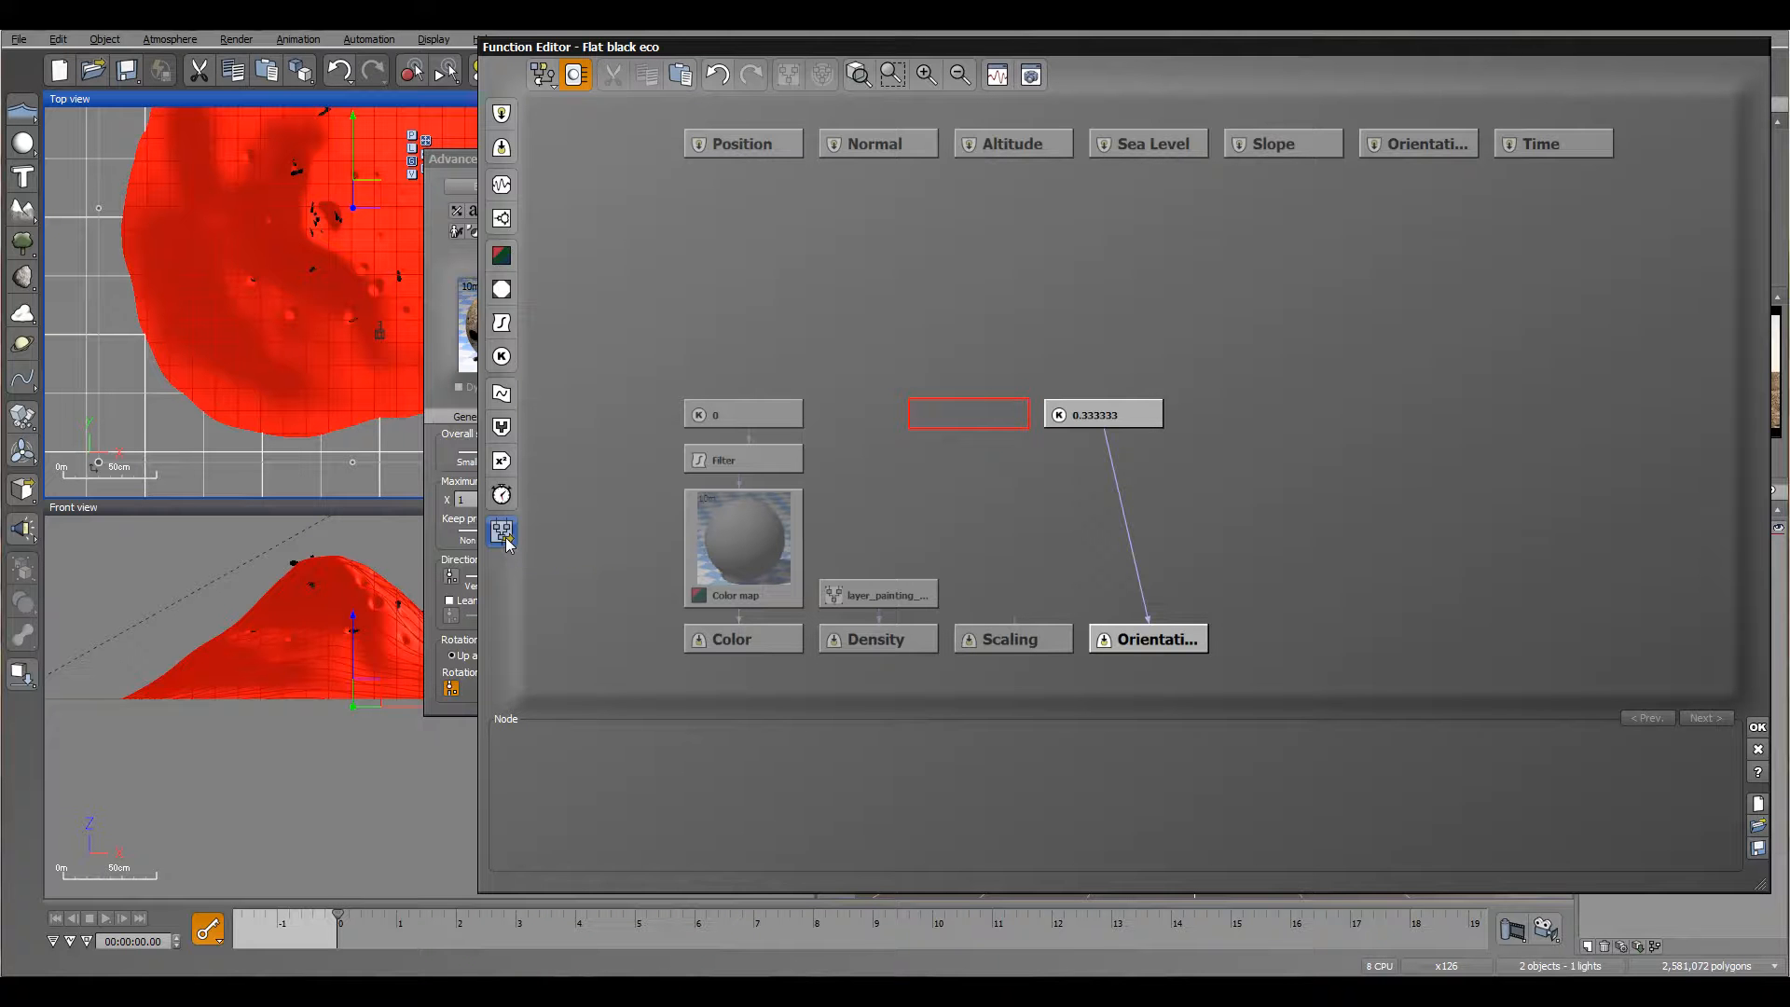
click(505, 539)
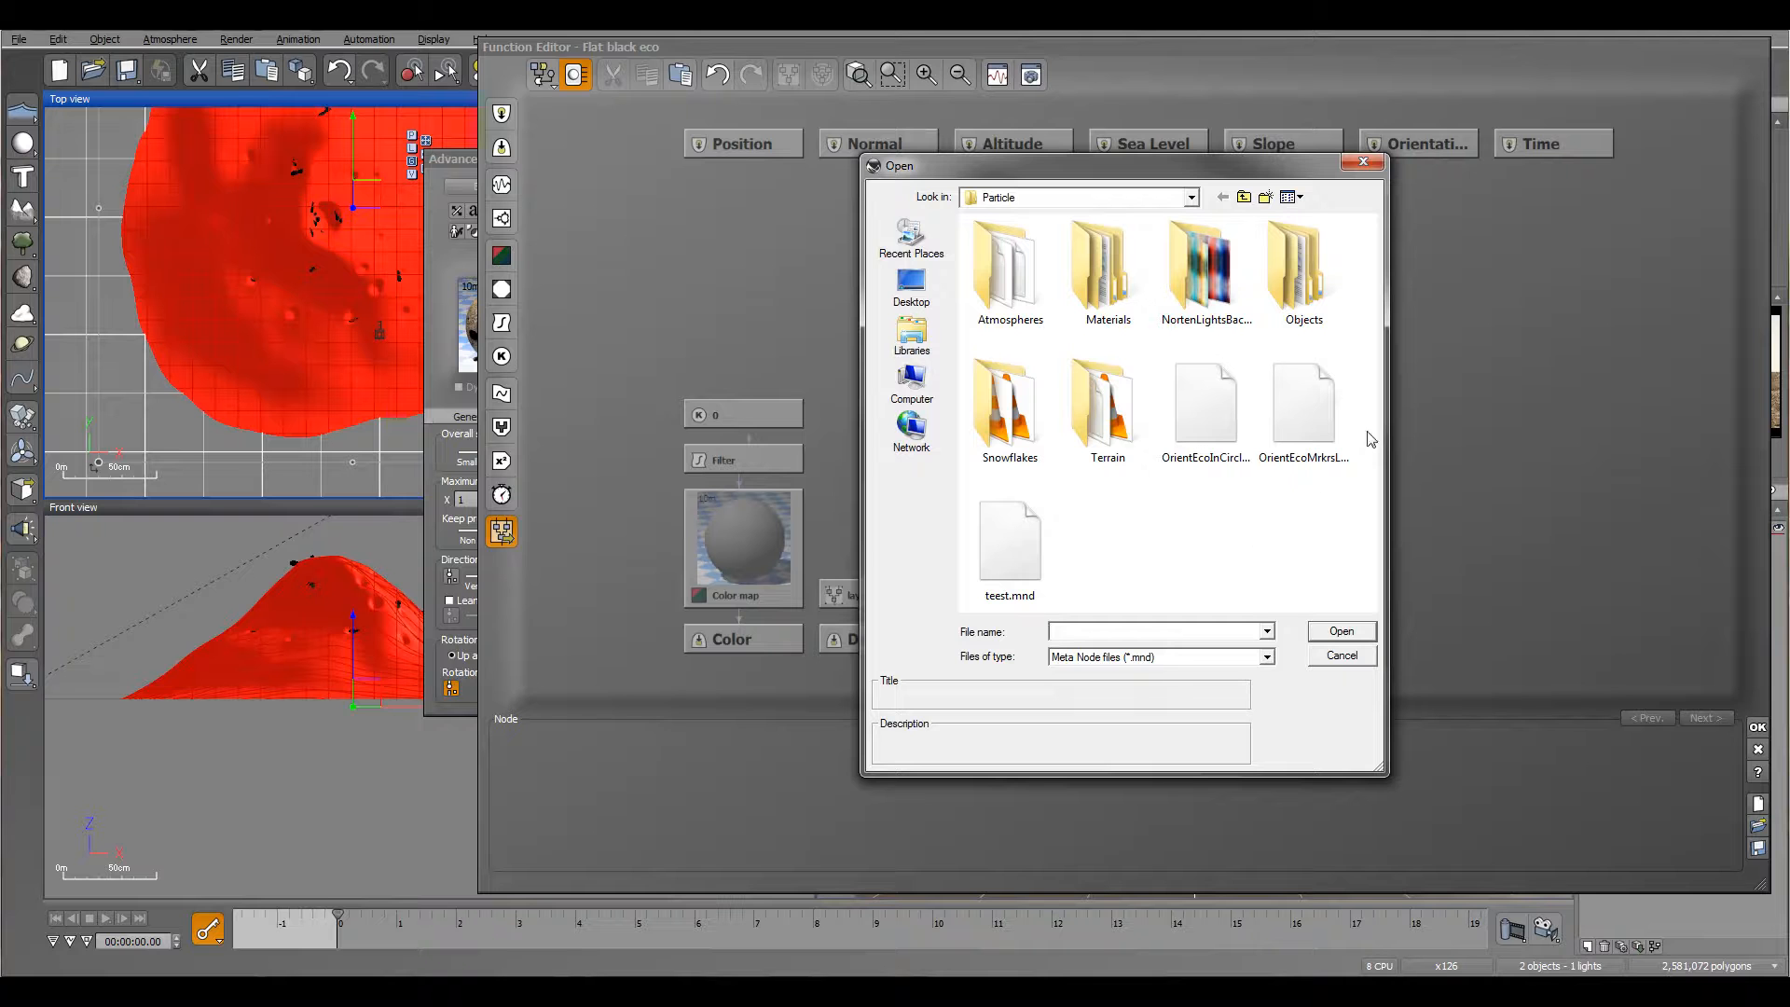
click(1192, 430)
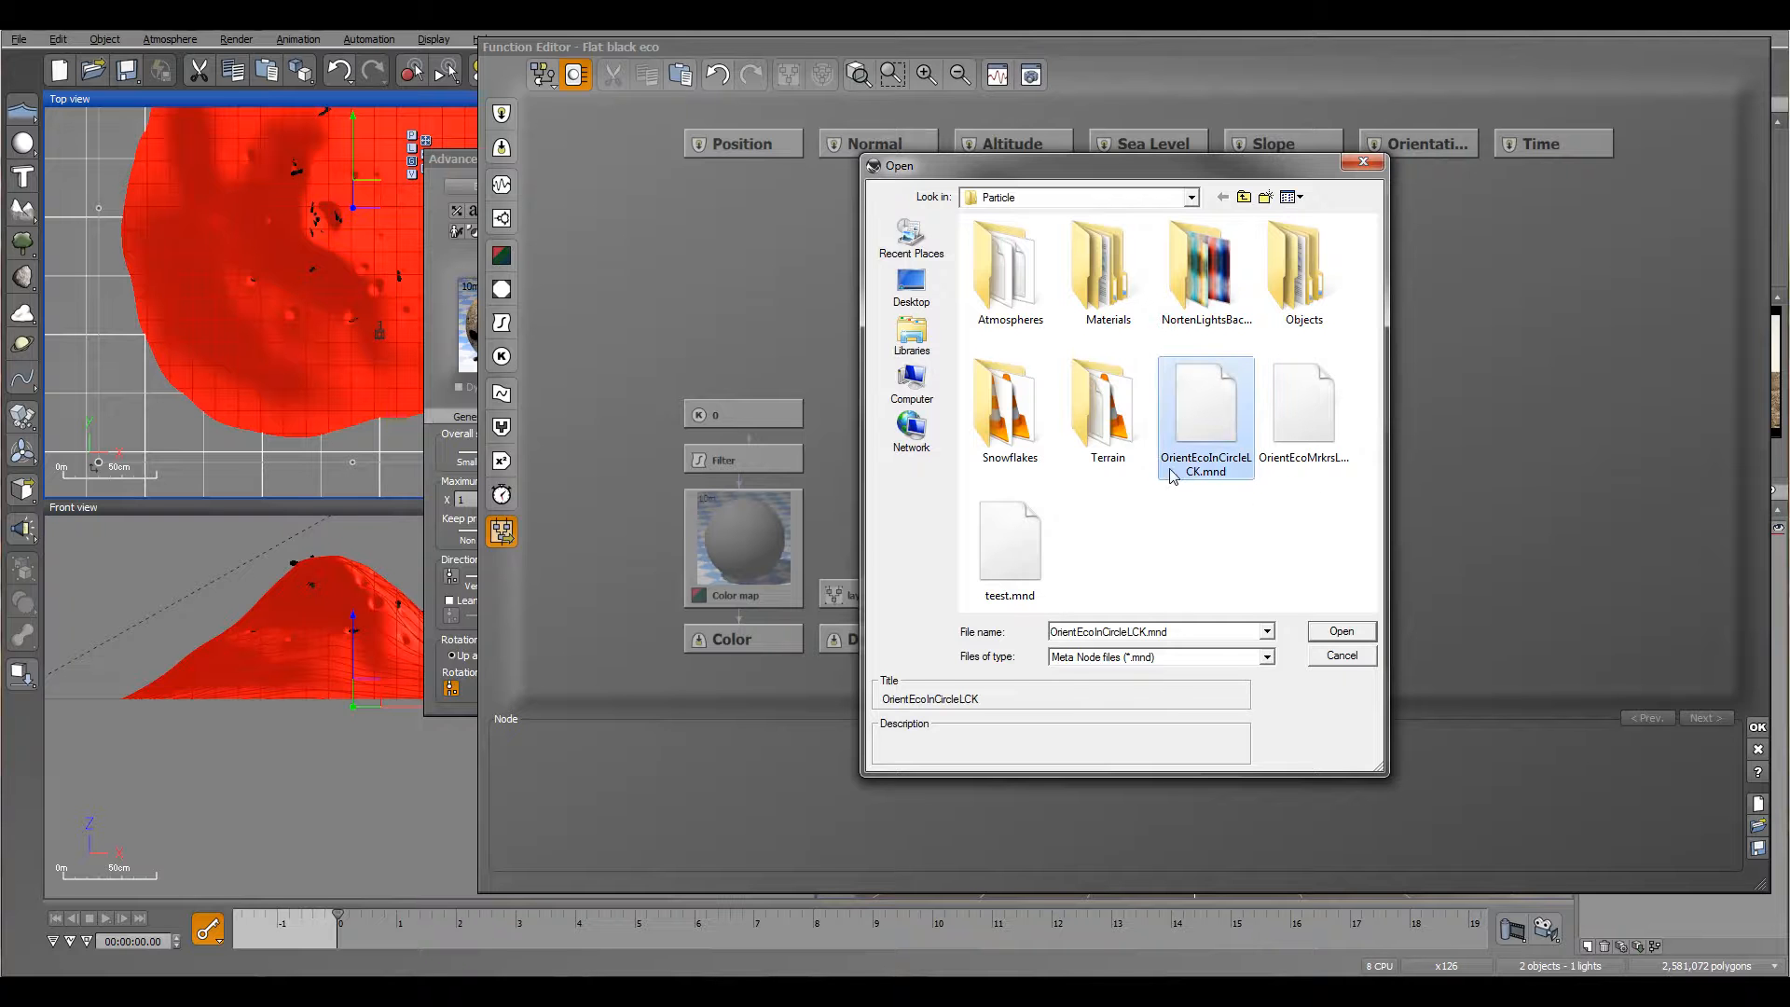
click(1343, 633)
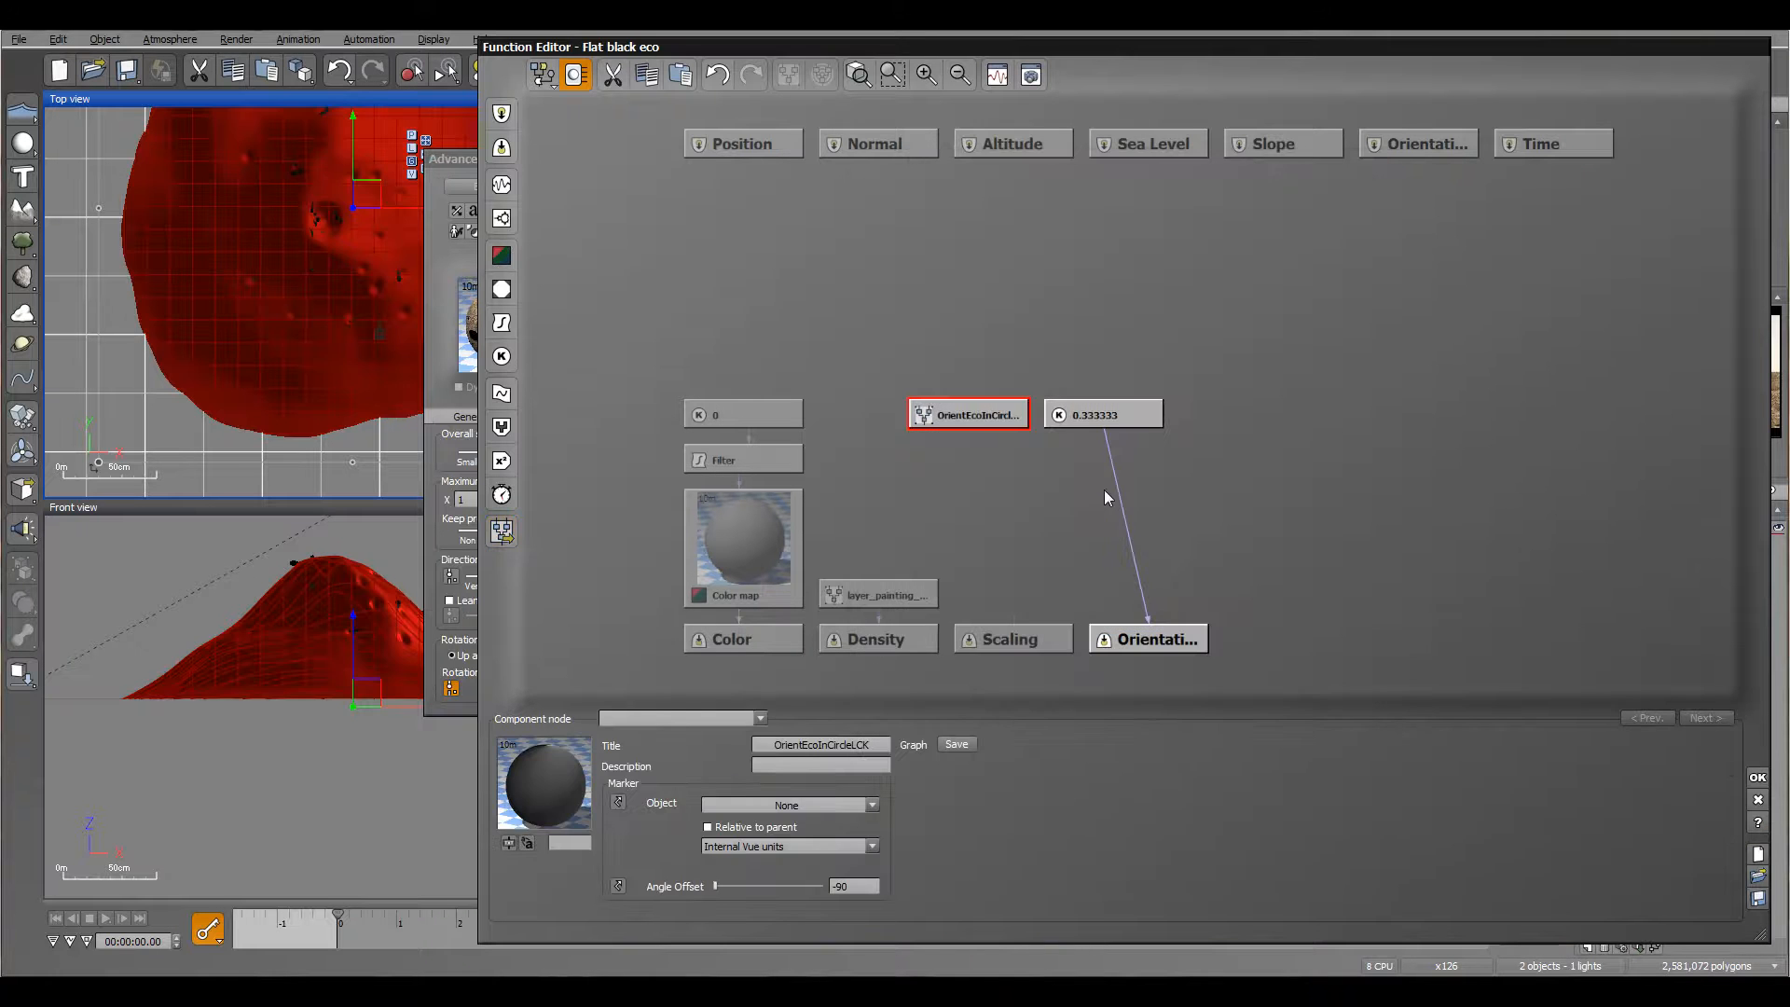
Step: Delete the constant node, connect the OrientEcoInCircleLCK node to the Orientation output instead, and accept the function
click(1115, 418)
key(Delete)
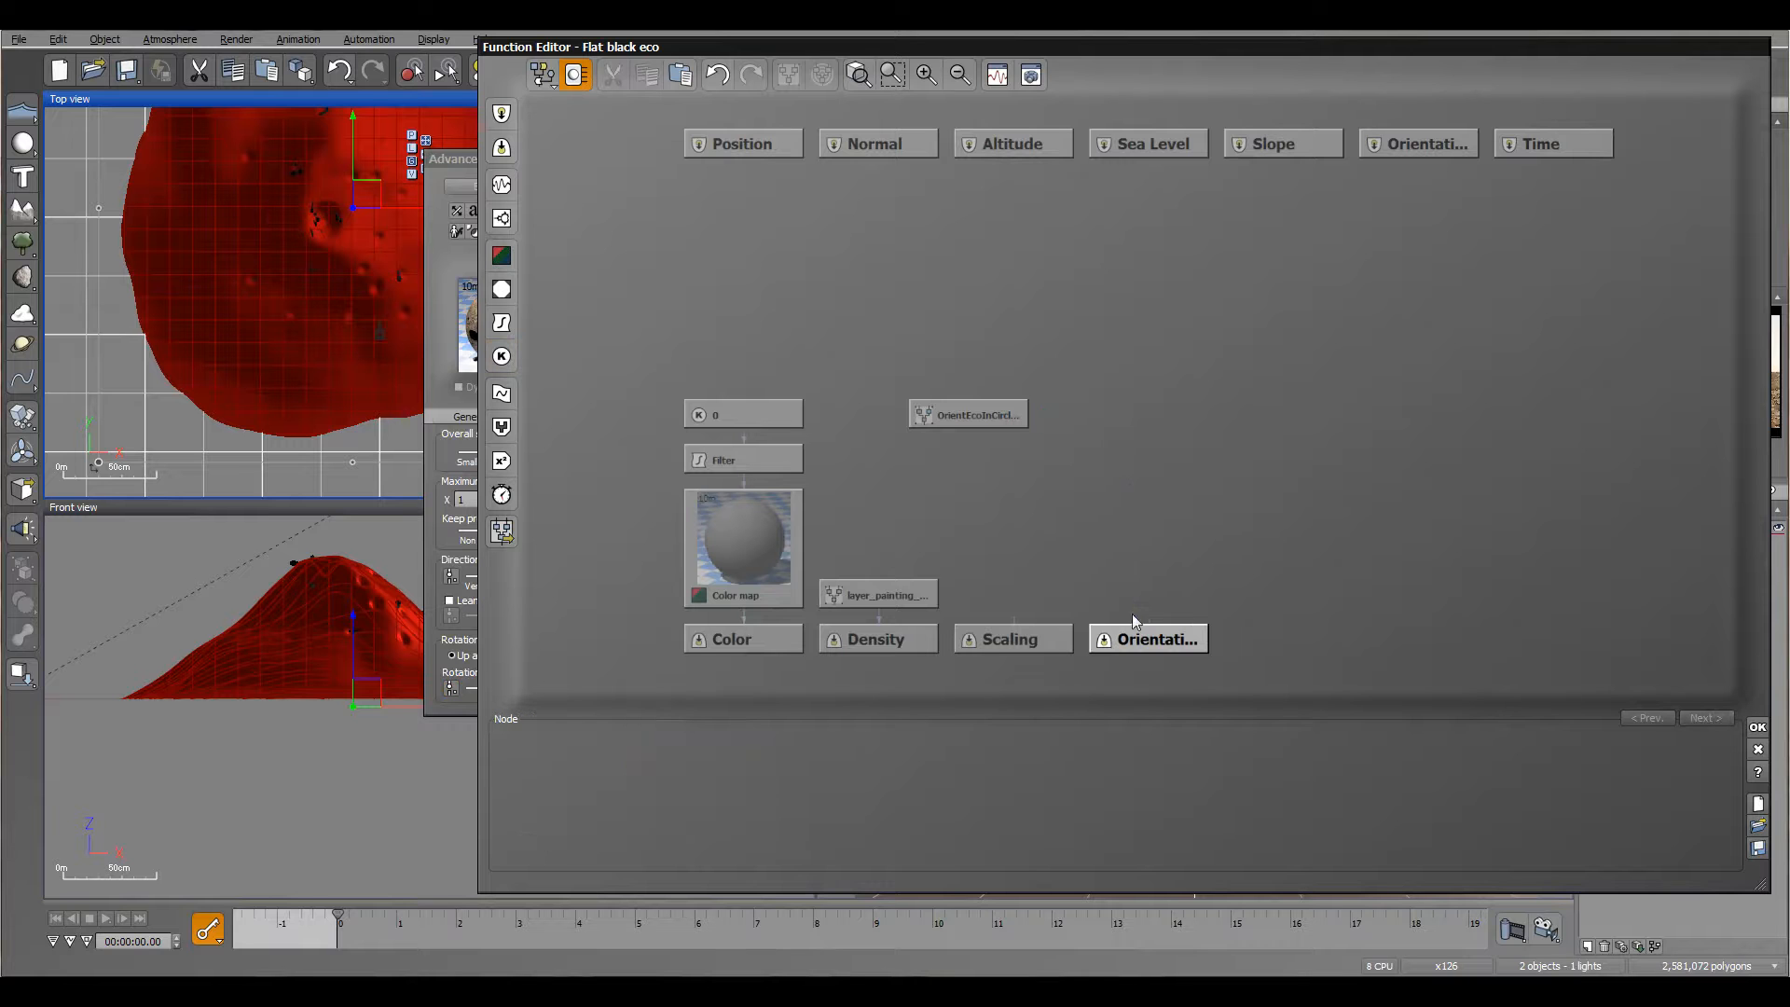
drag(1148, 624, 969, 427)
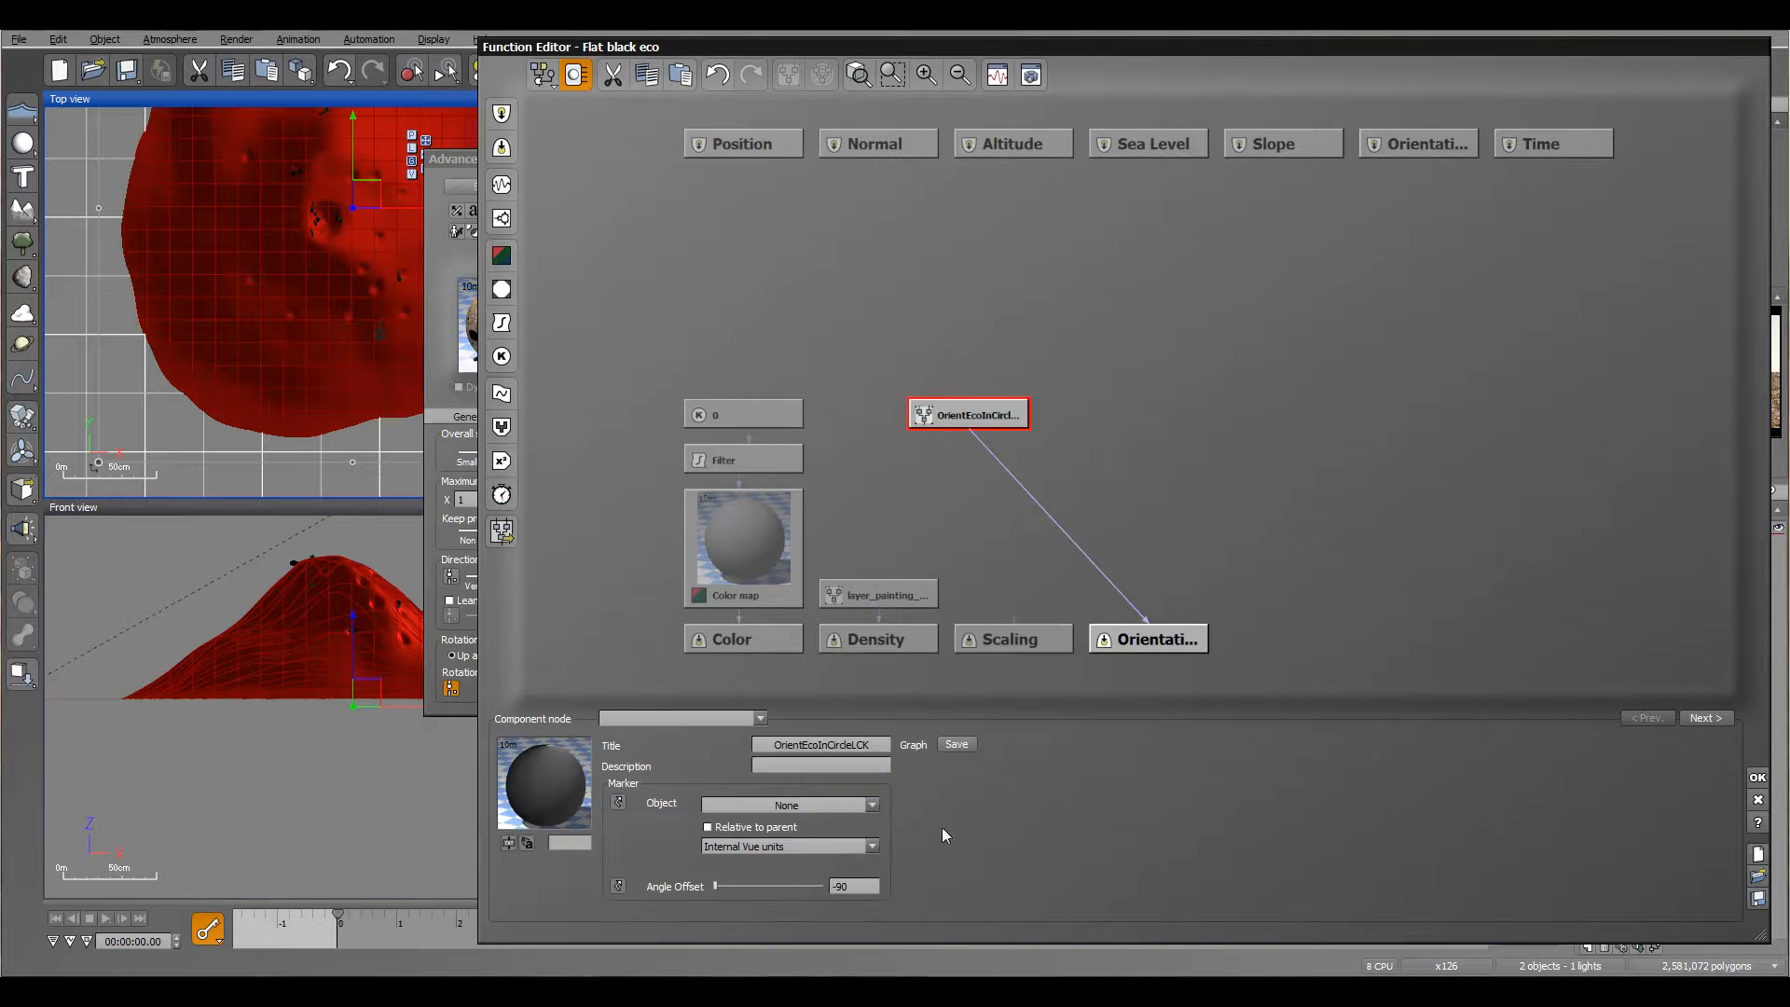
click(1758, 778)
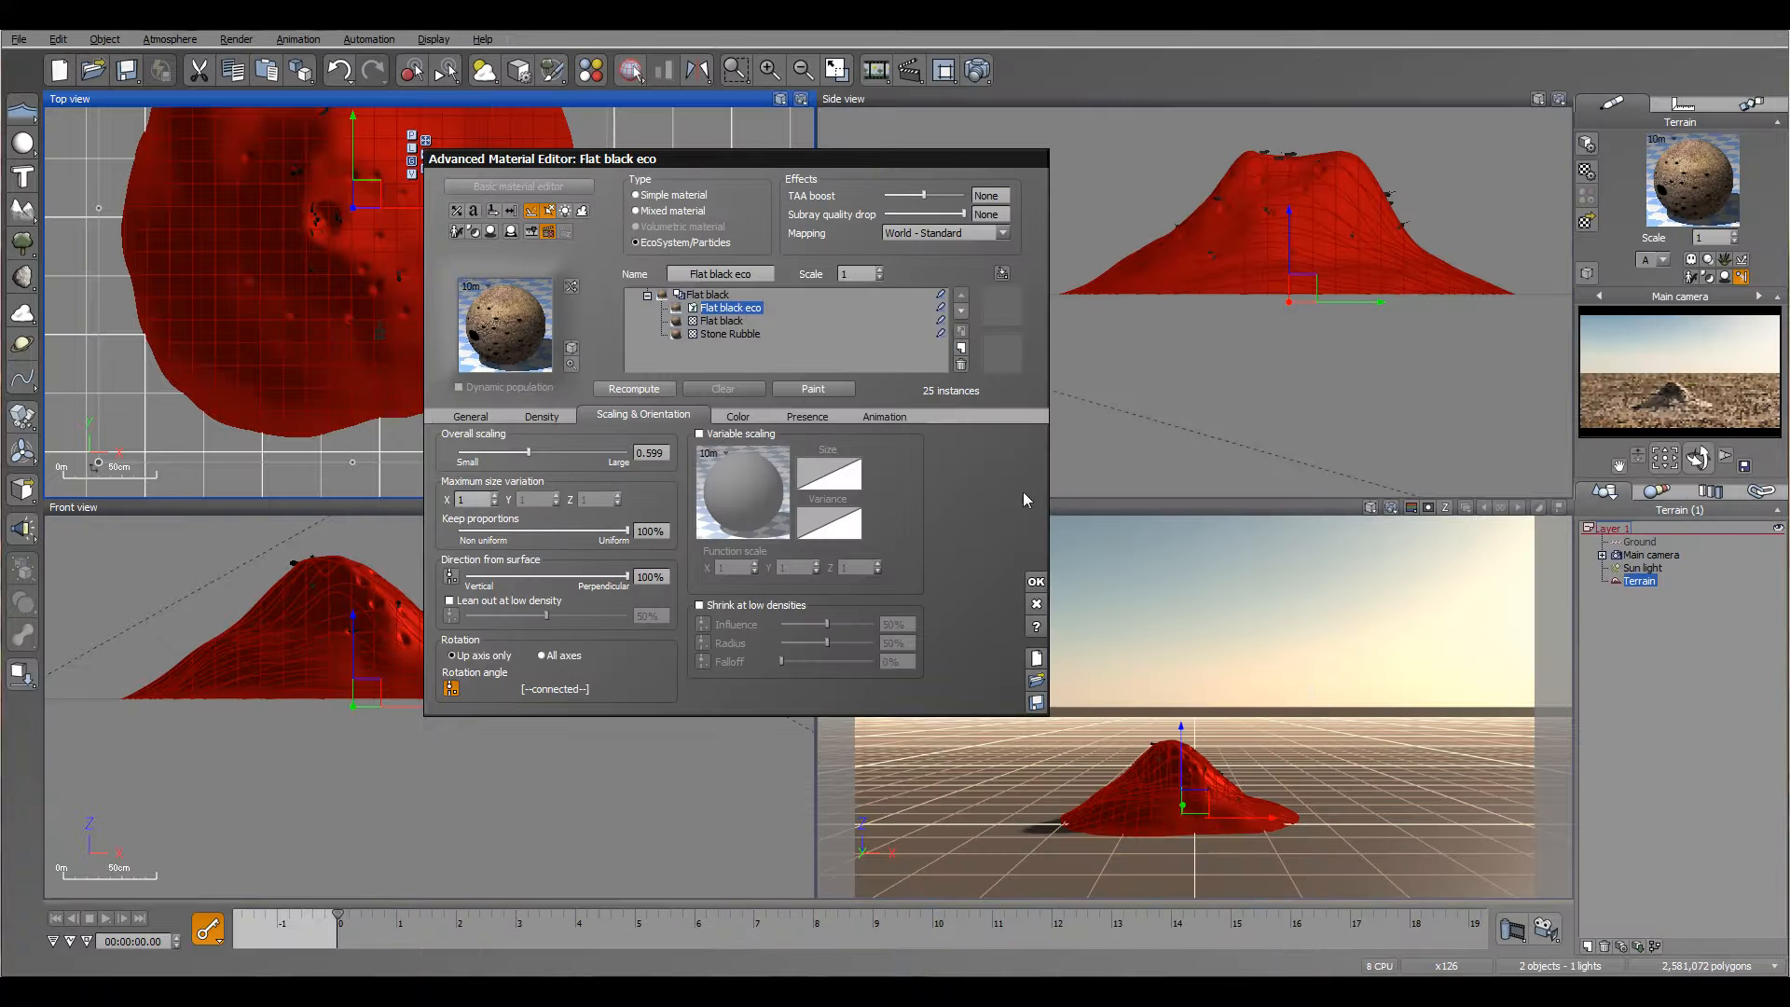
Step: Add a small sphere and position it inside the mound, centred beneath the crater as the orientation marker
drag(830, 155, 1136, 173)
right_drag(450, 240, 557, 323)
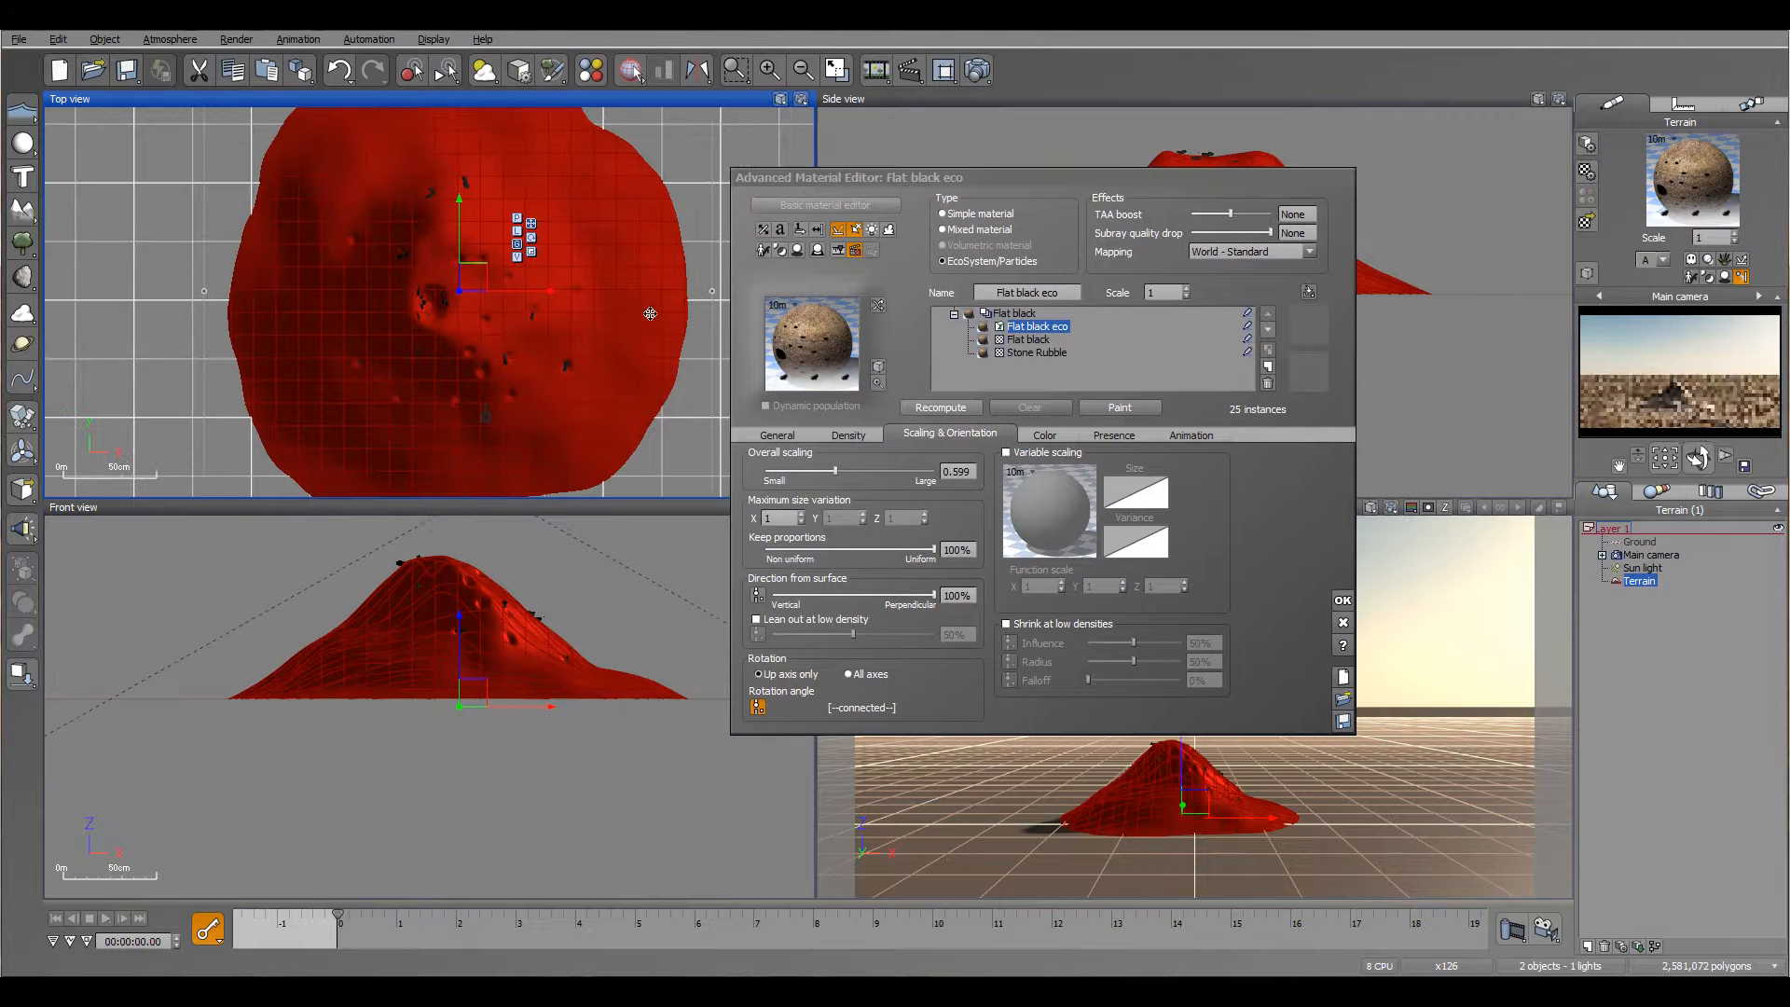
click(23, 145)
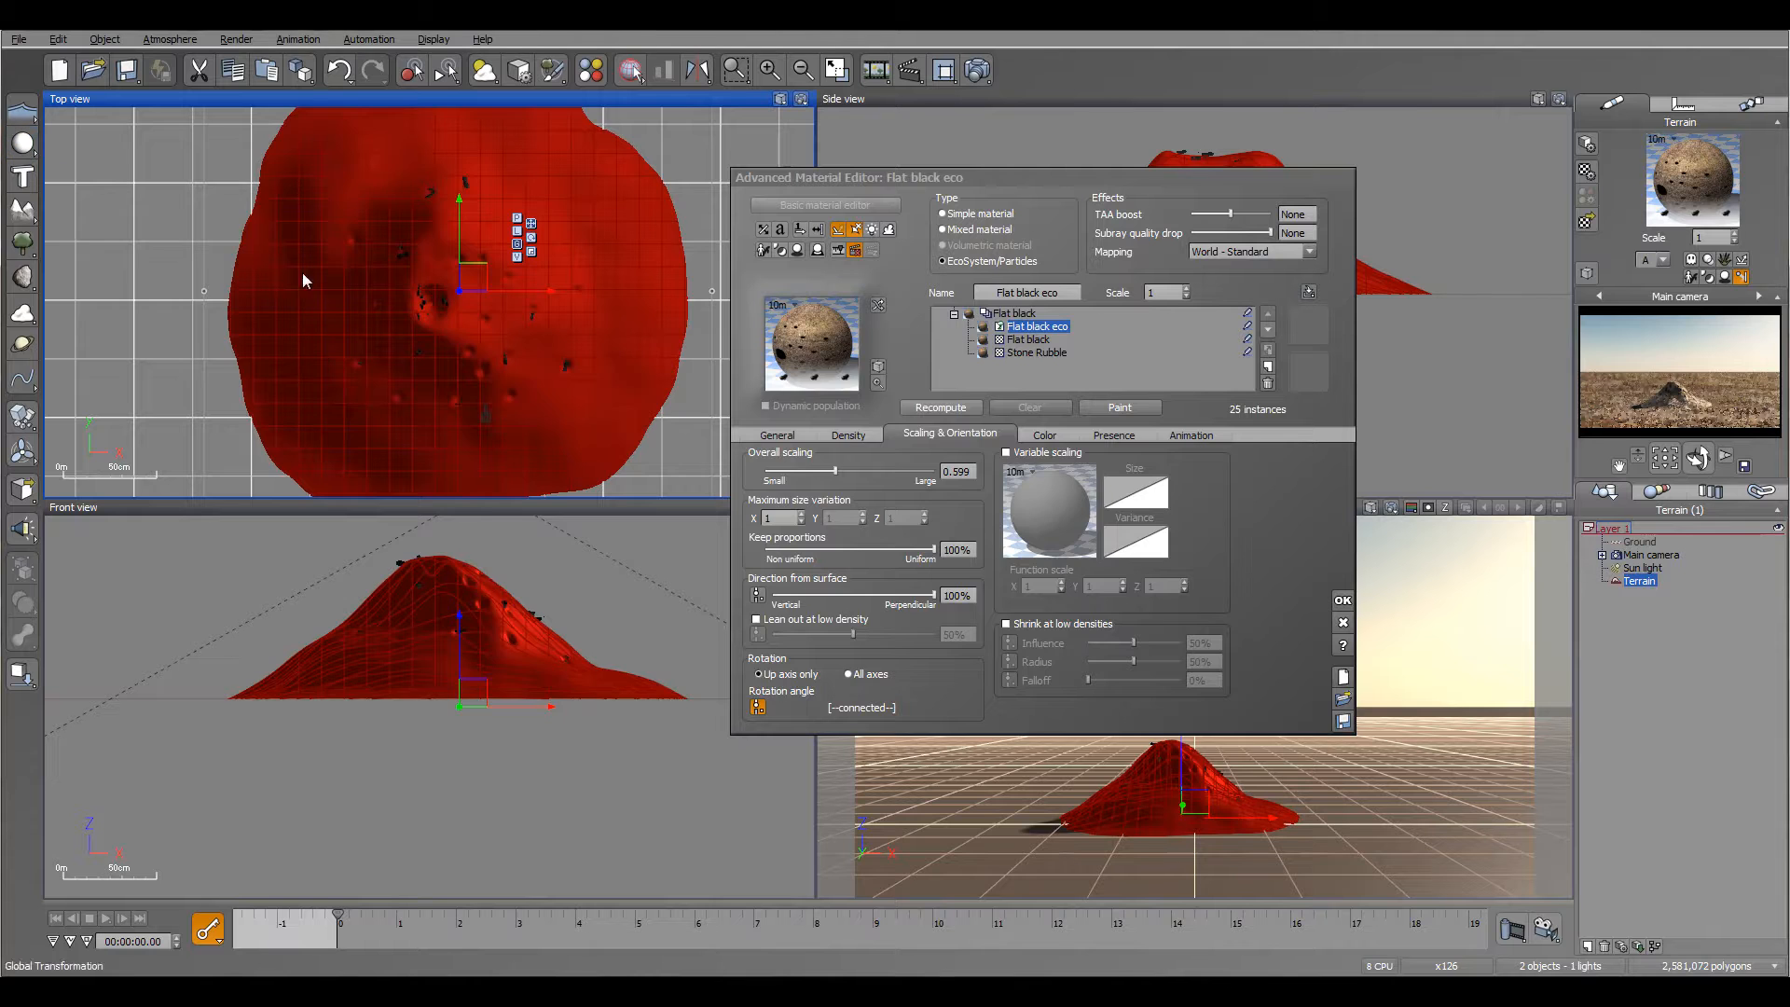
scroll(370, 311, down, 3)
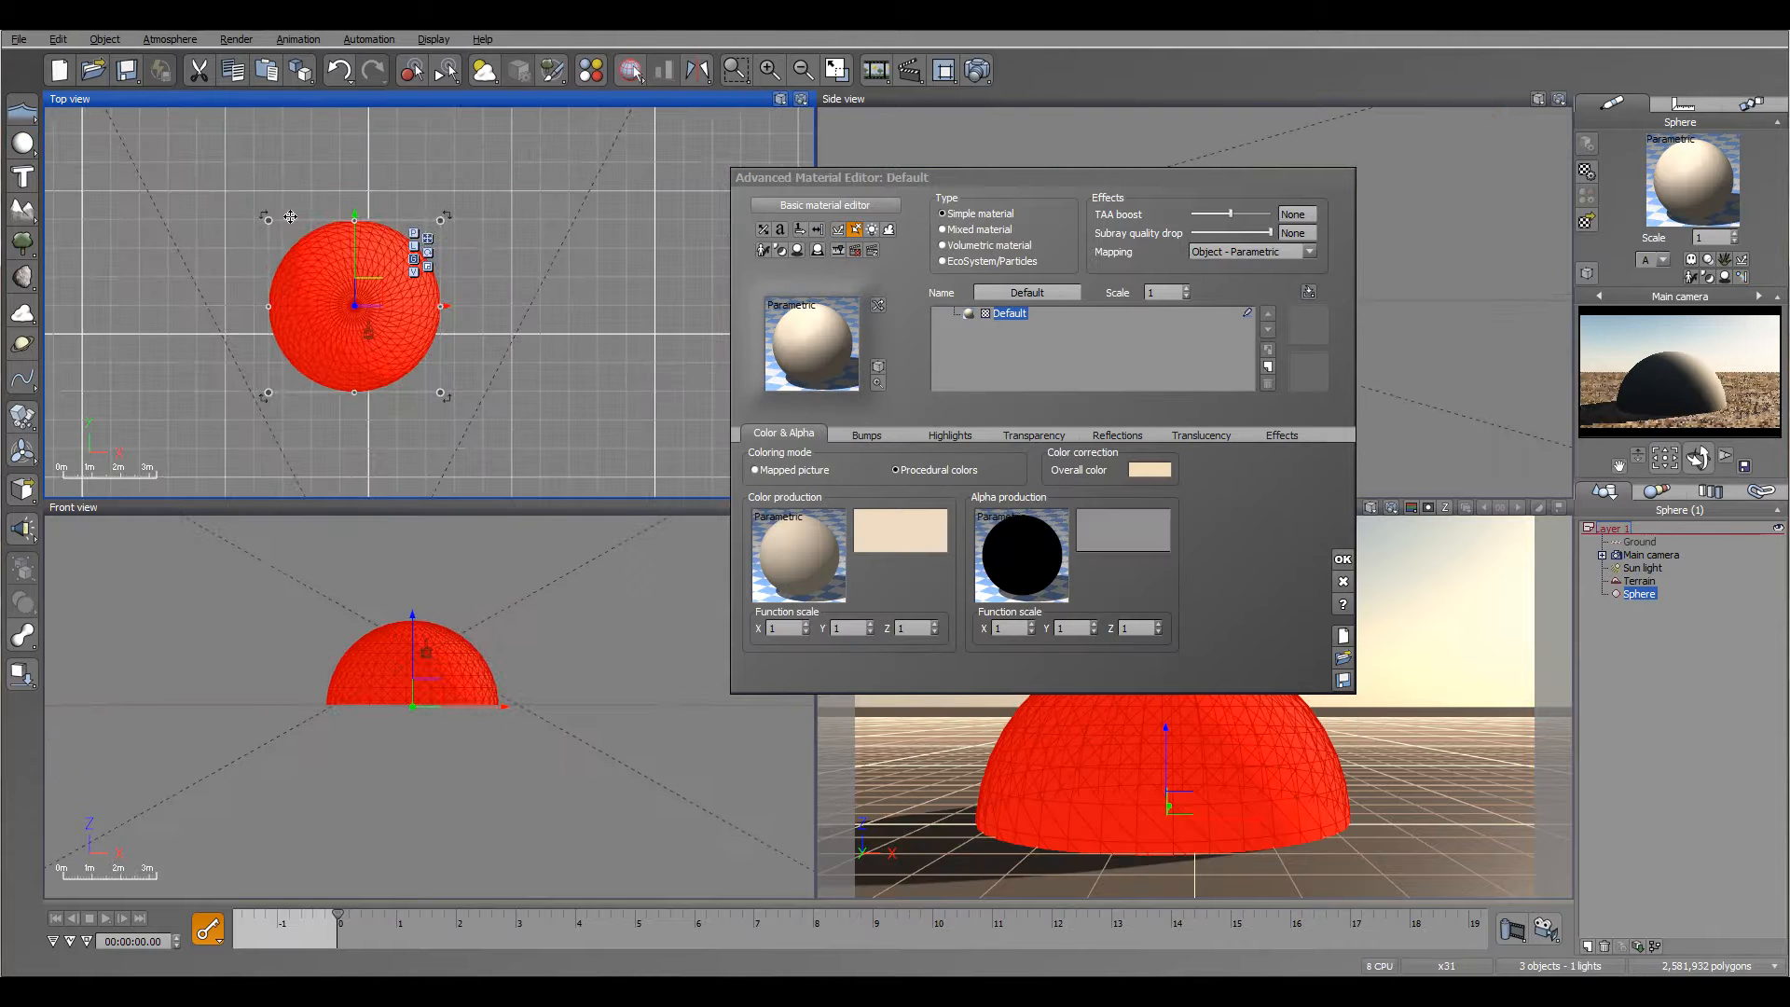
scroll(451, 358, down, 5)
scroll(451, 358, up, 6)
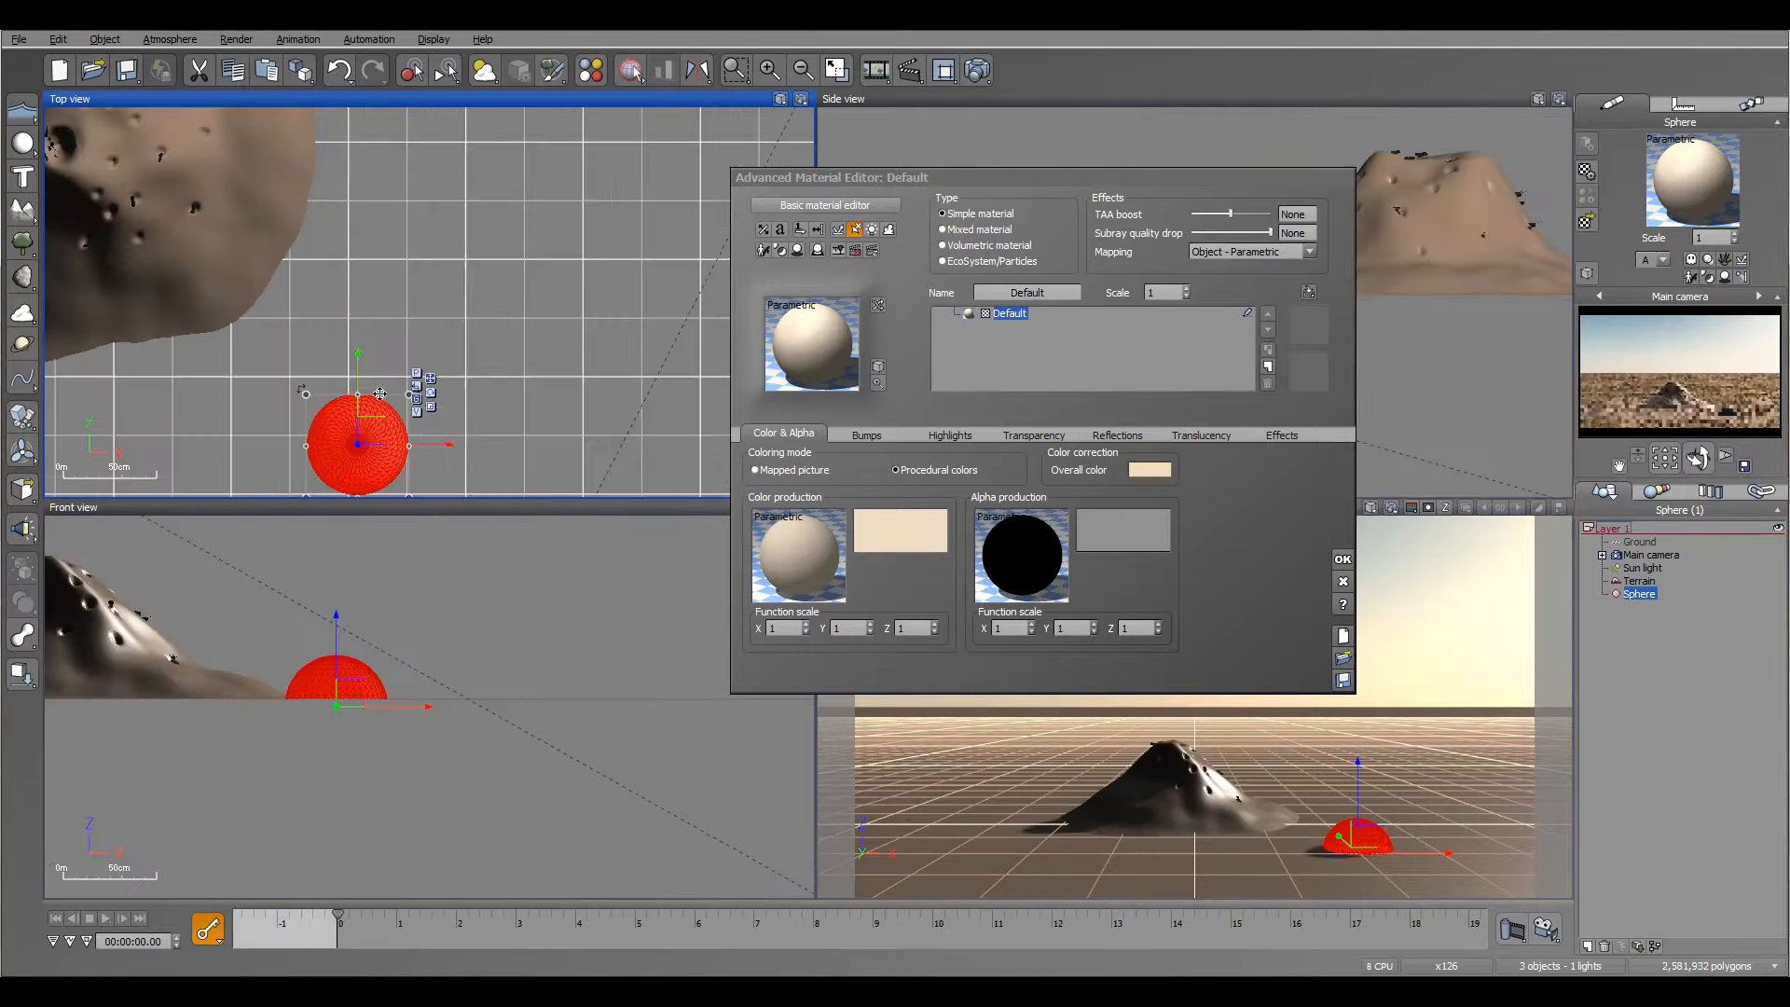
drag(583, 332, 543, 293)
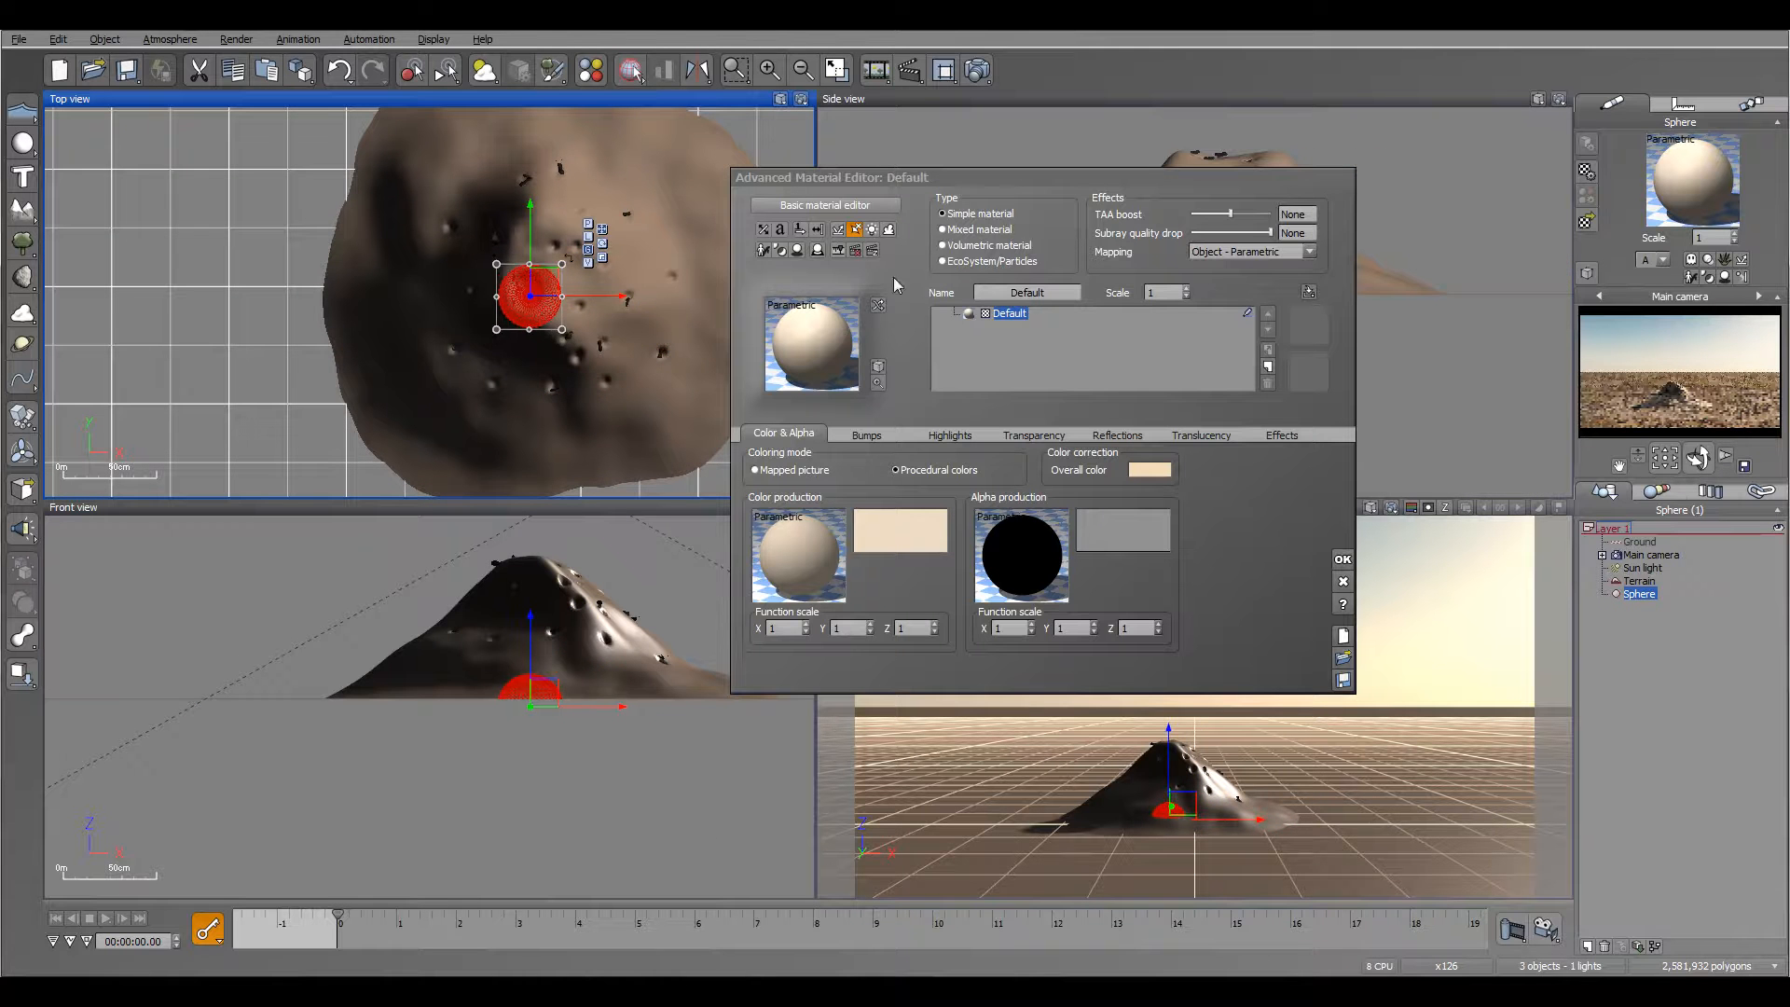
drag(1271, 175, 982, 170)
drag(1215, 282, 1233, 247)
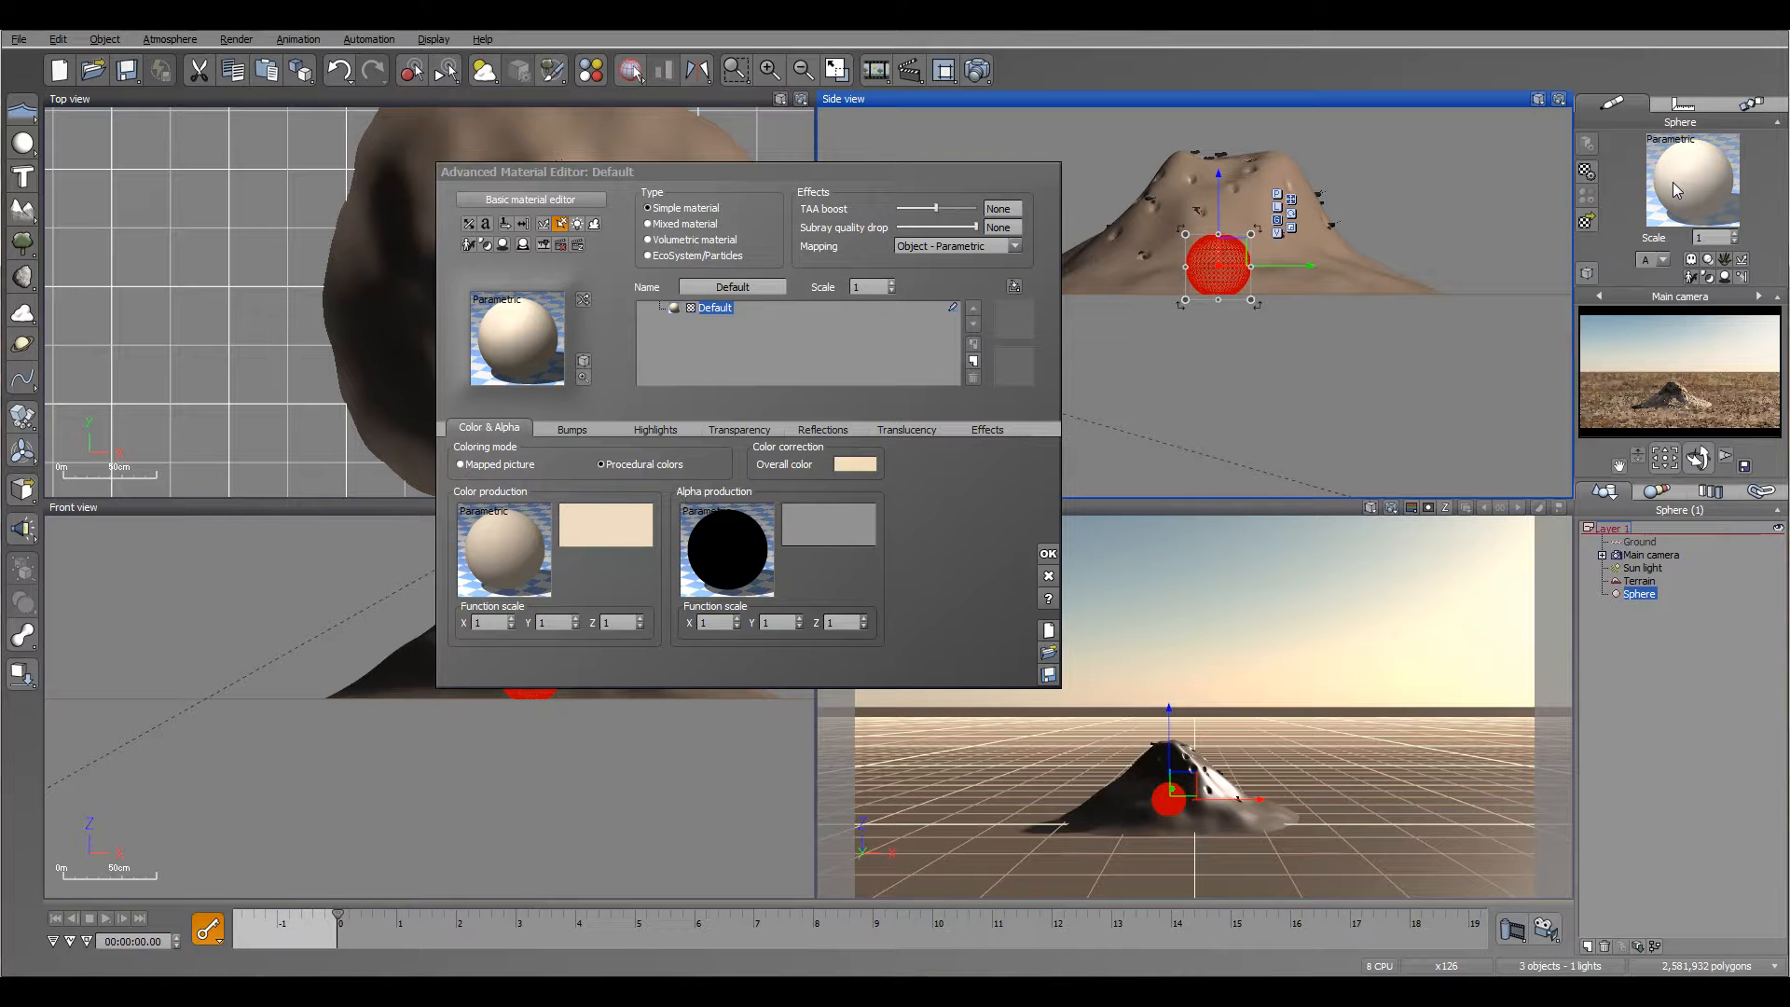
Step: Make the sphere's material invisible by setting its global transparency to 100%, and accept the material
click(722, 432)
drag(483, 463, 1016, 527)
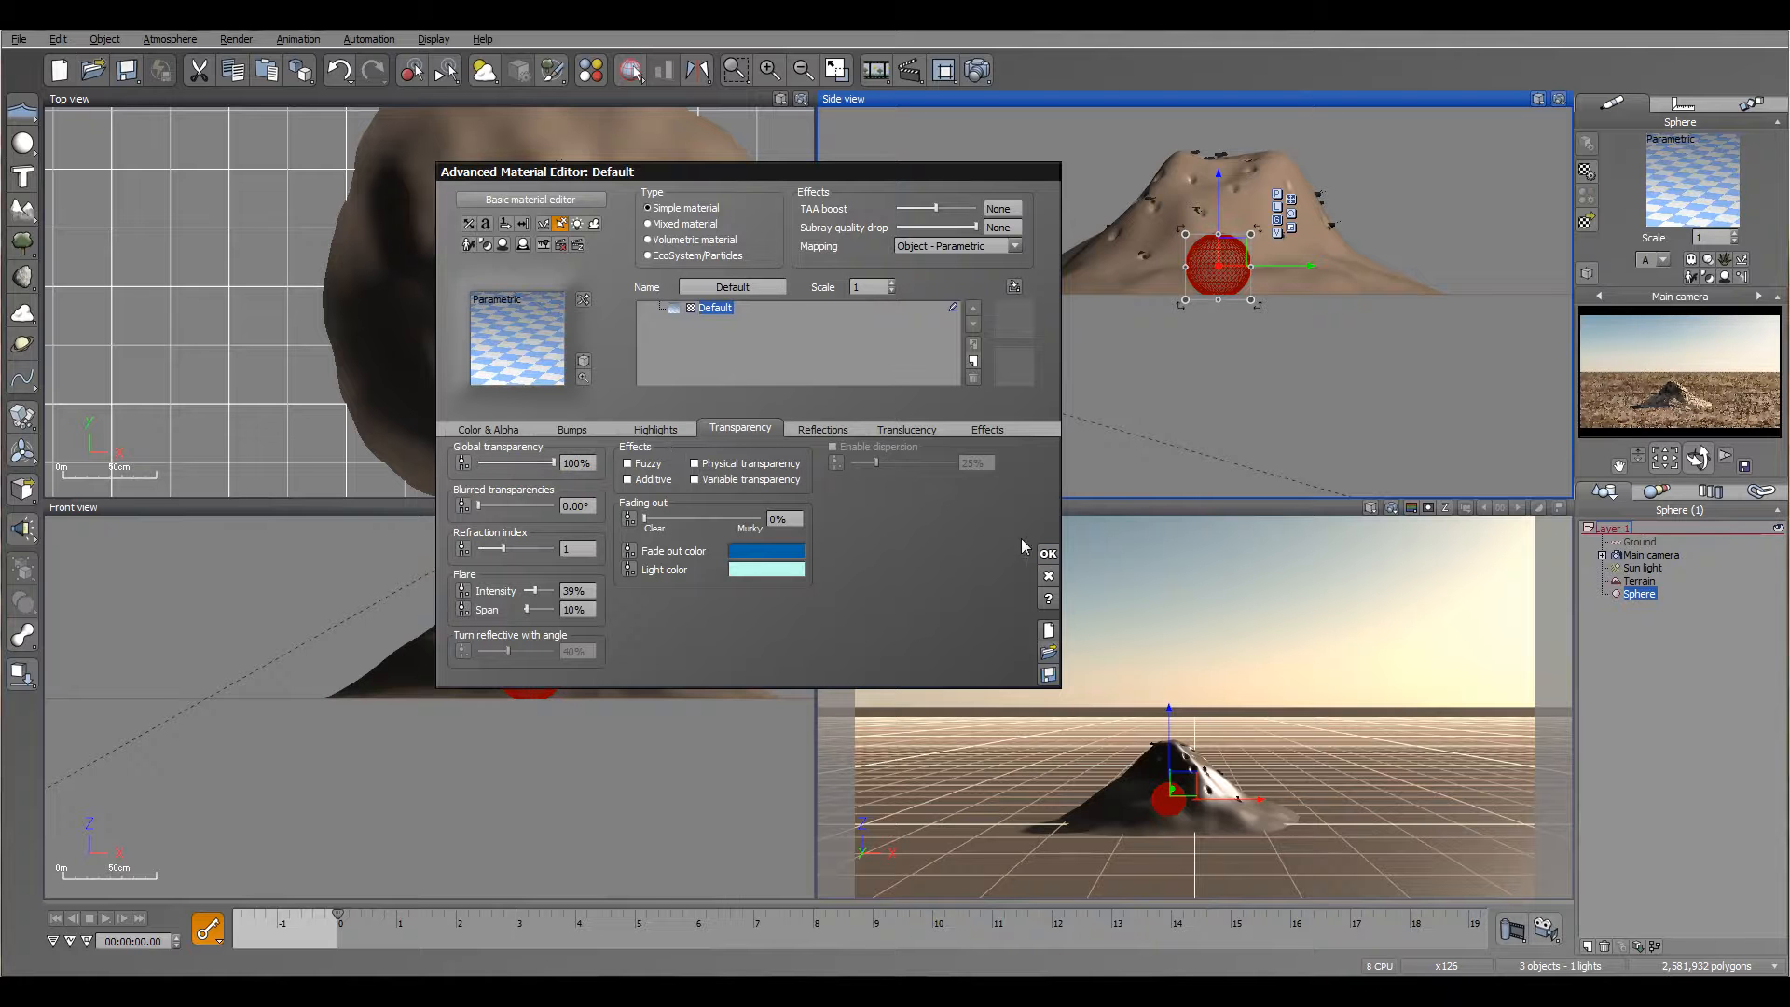
click(1048, 554)
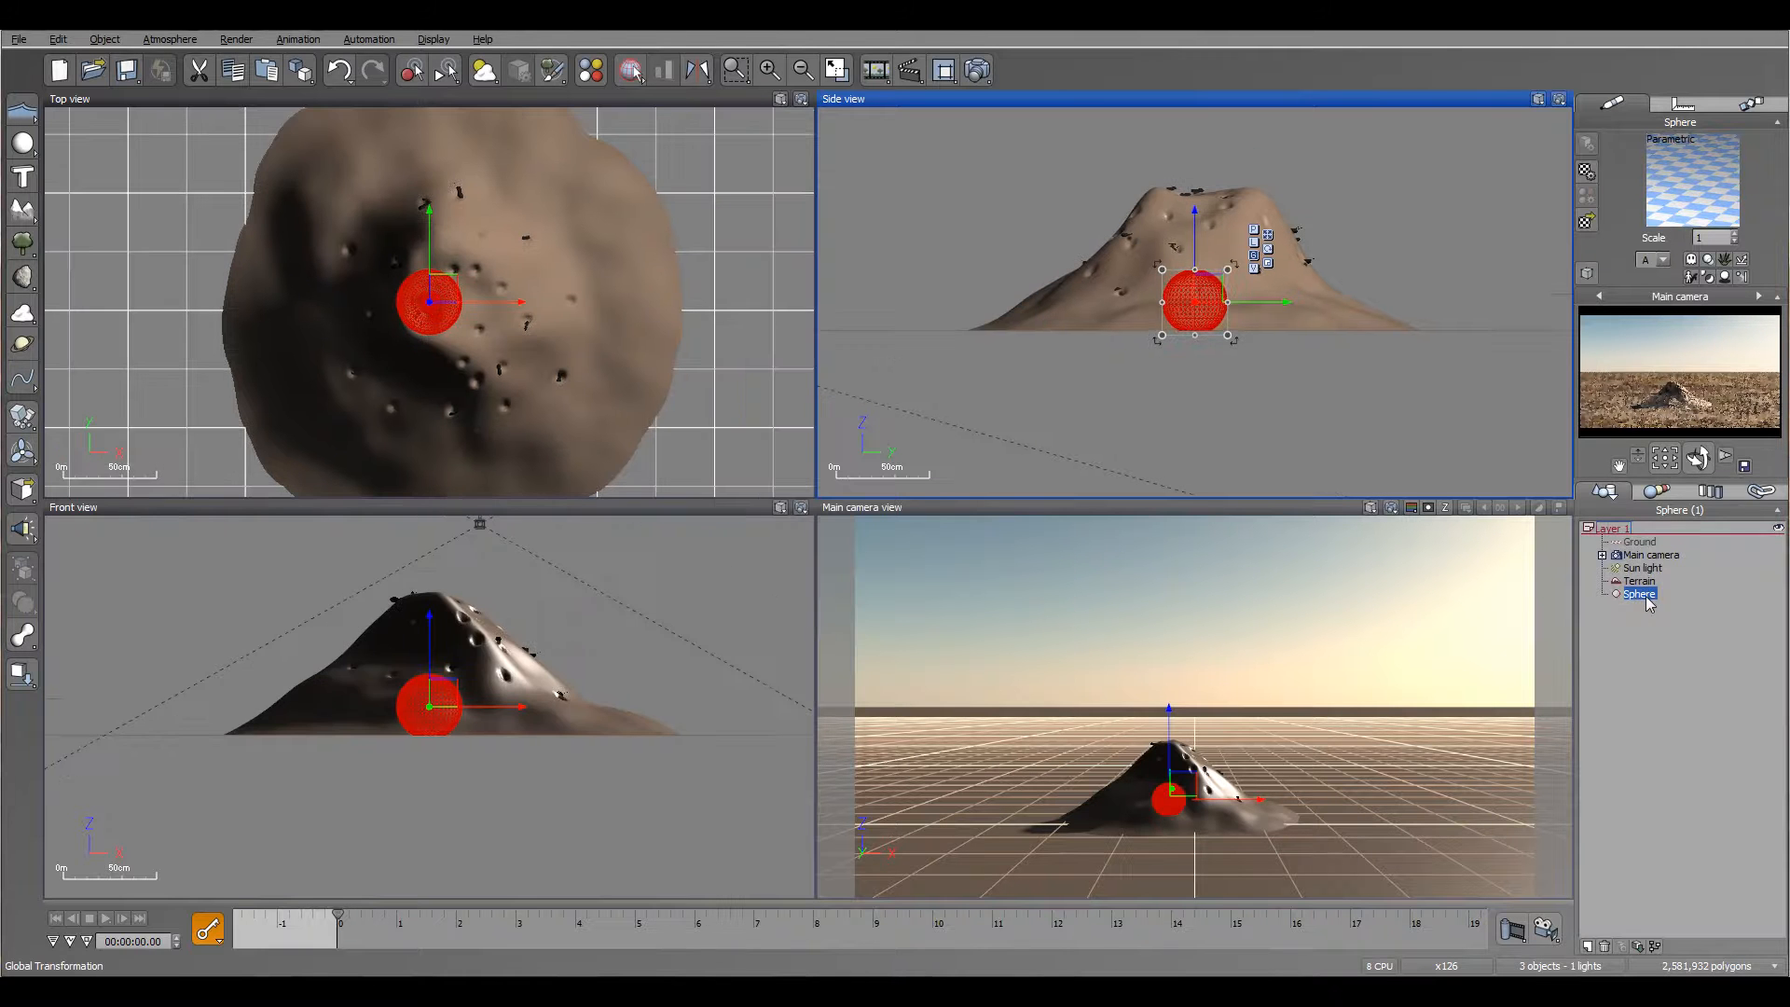
Step: Rename the sphere as Magnet
double_click(1641, 595)
text(M)
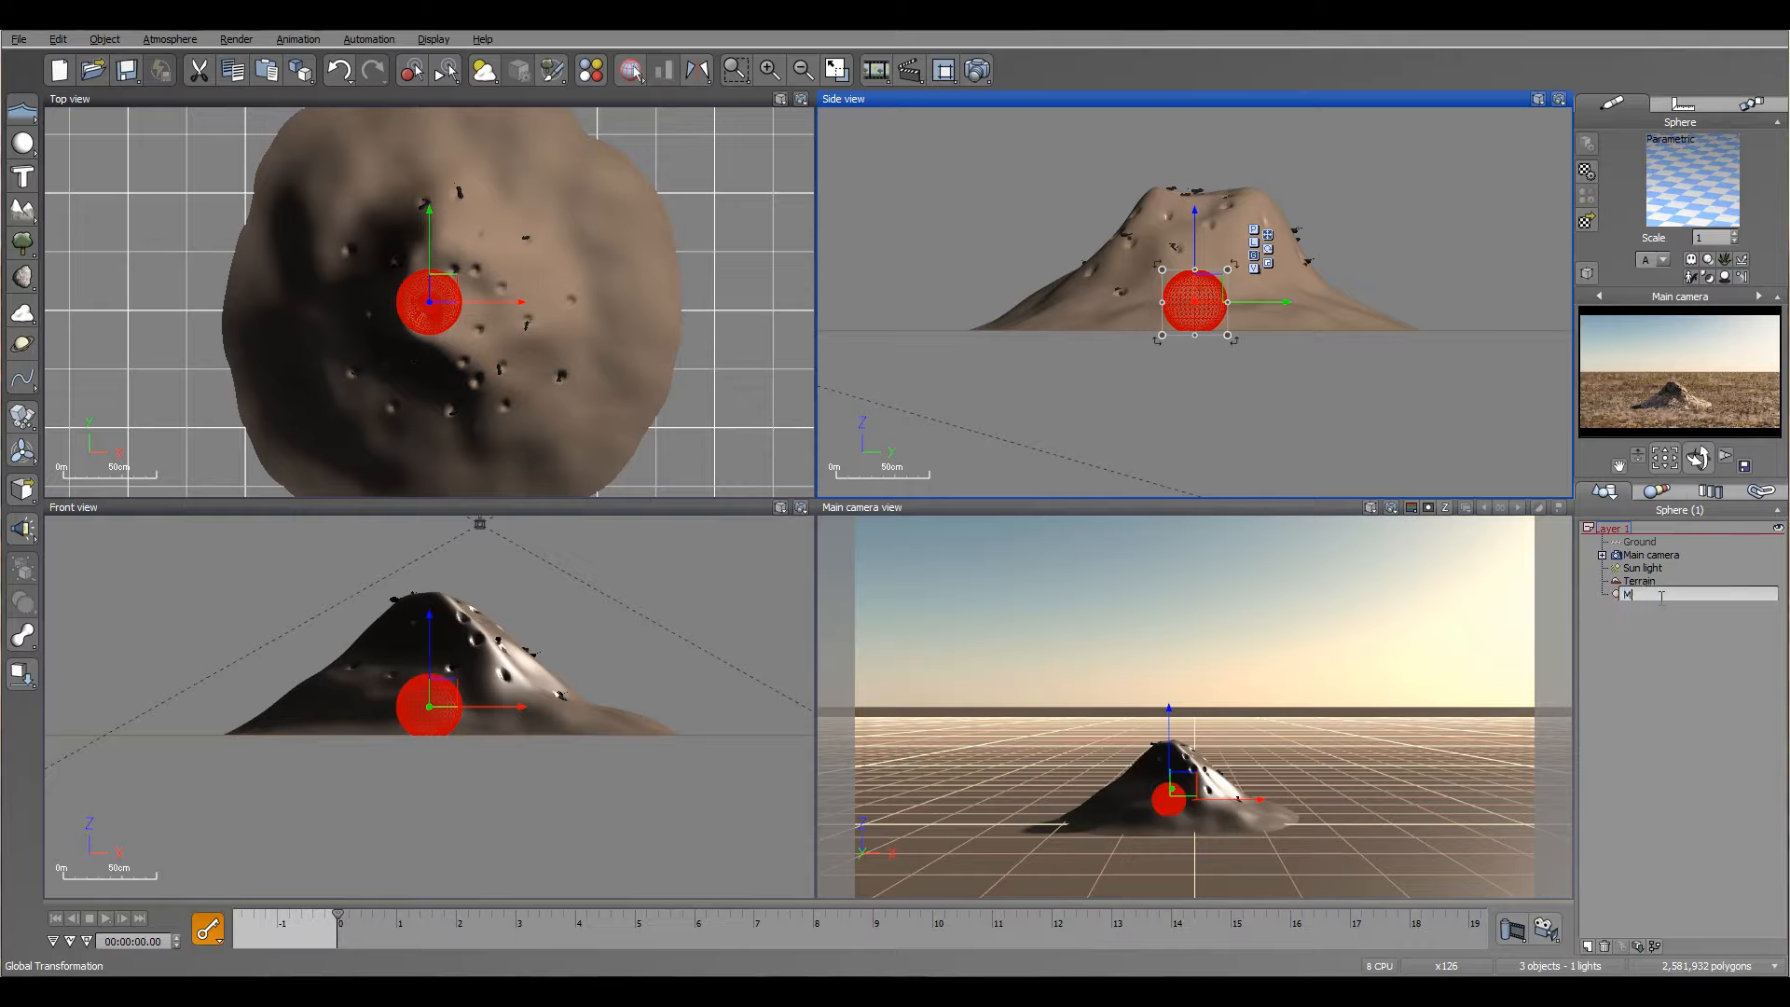
text(agnet)
key(Return)
Step: In the terrain material's rotation-angle function, set the OrientEcoInCircleLCK node's marker object to Magnet / Position and accept it
click(1639, 581)
double_click(1706, 207)
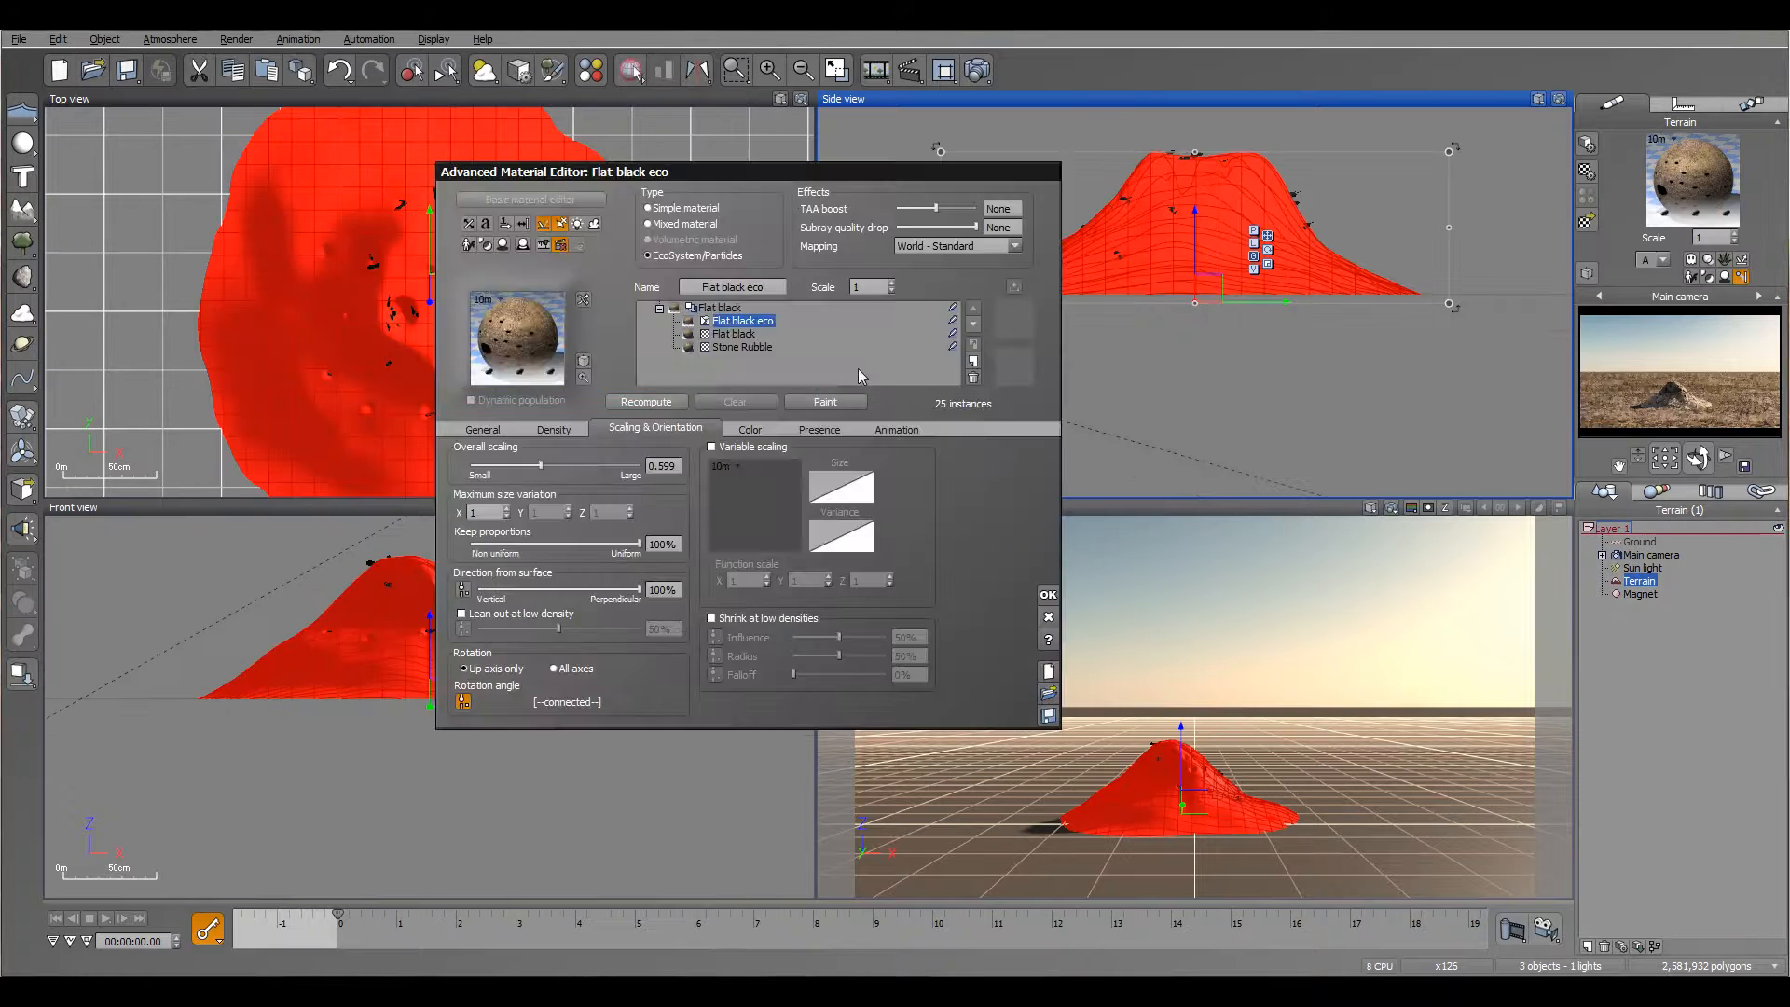
click(466, 704)
drag(970, 415, 1059, 371)
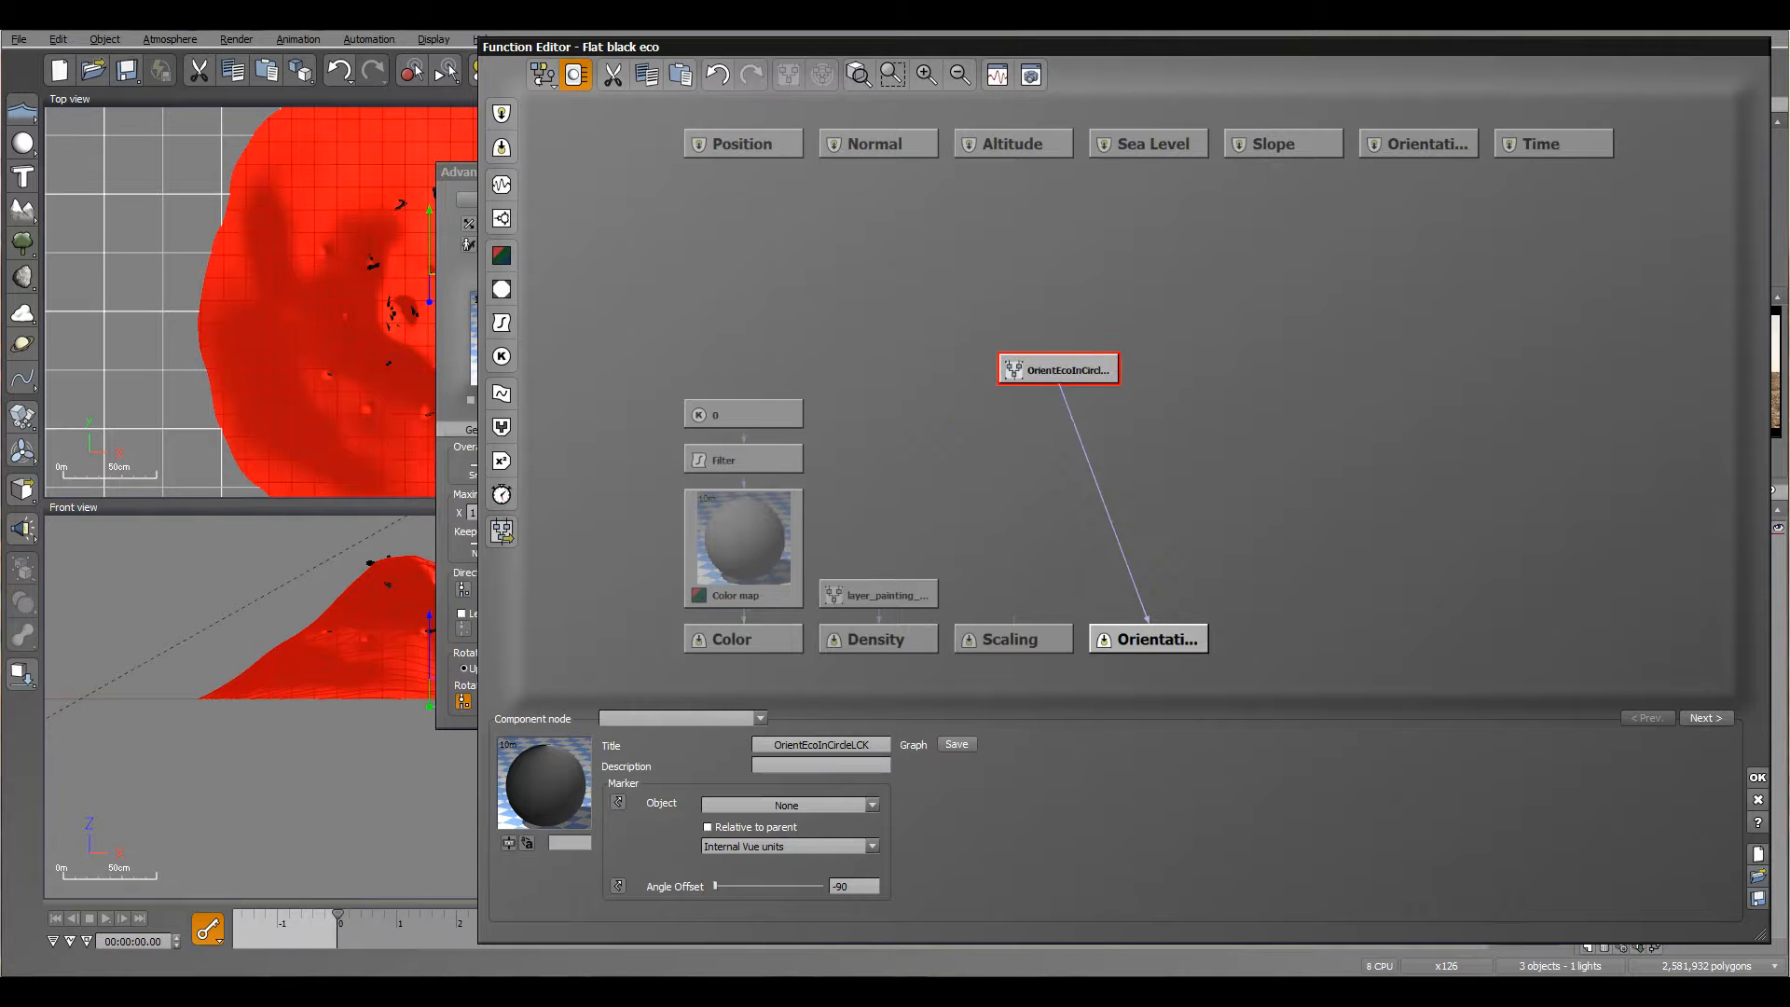
click(871, 804)
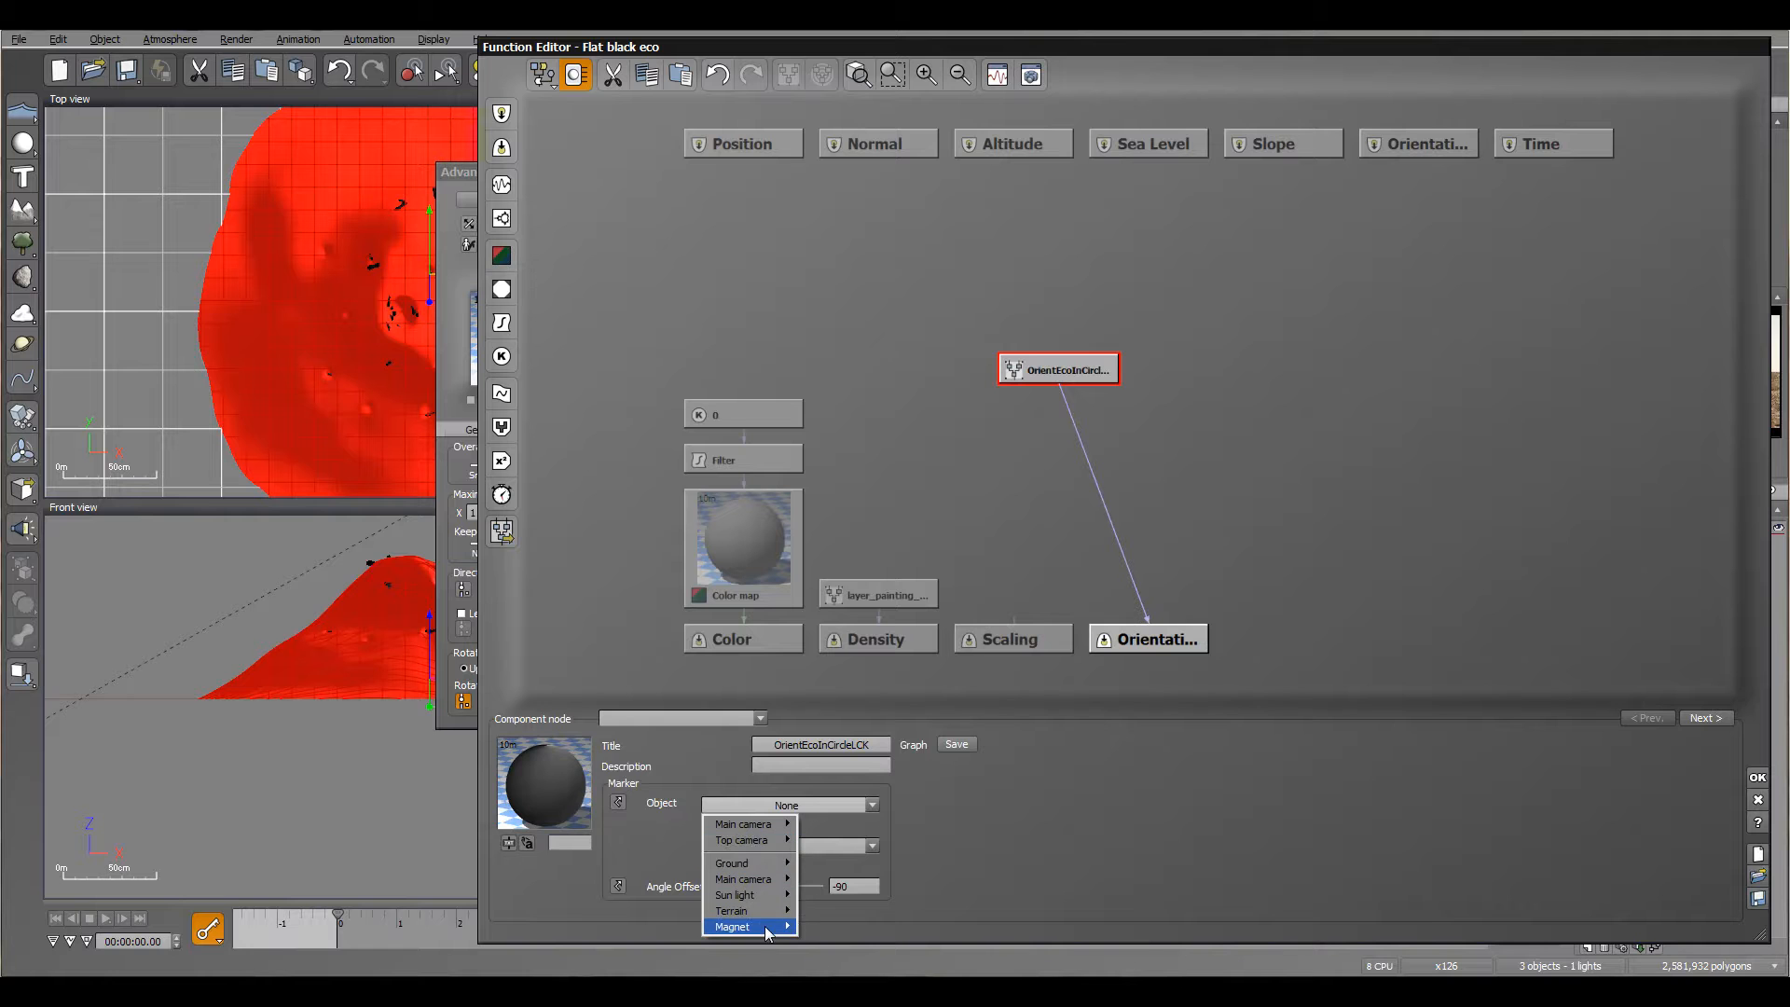
mouse_move(767, 928)
click(825, 928)
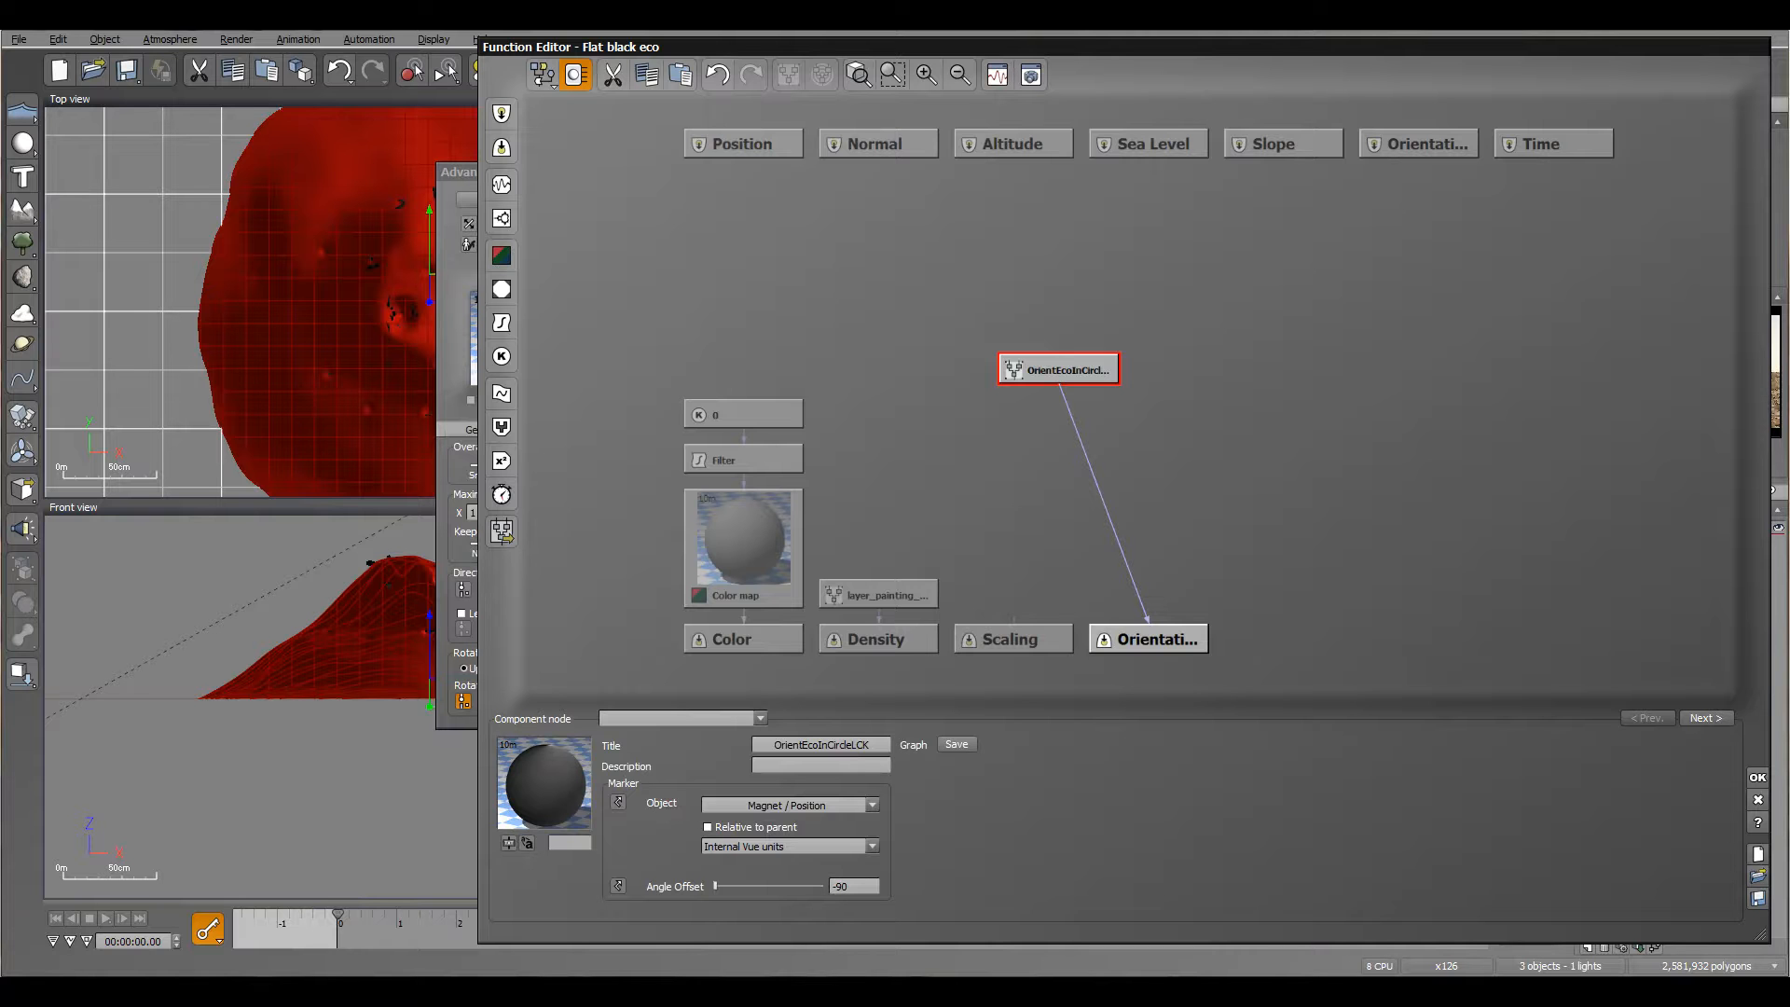
click(1757, 777)
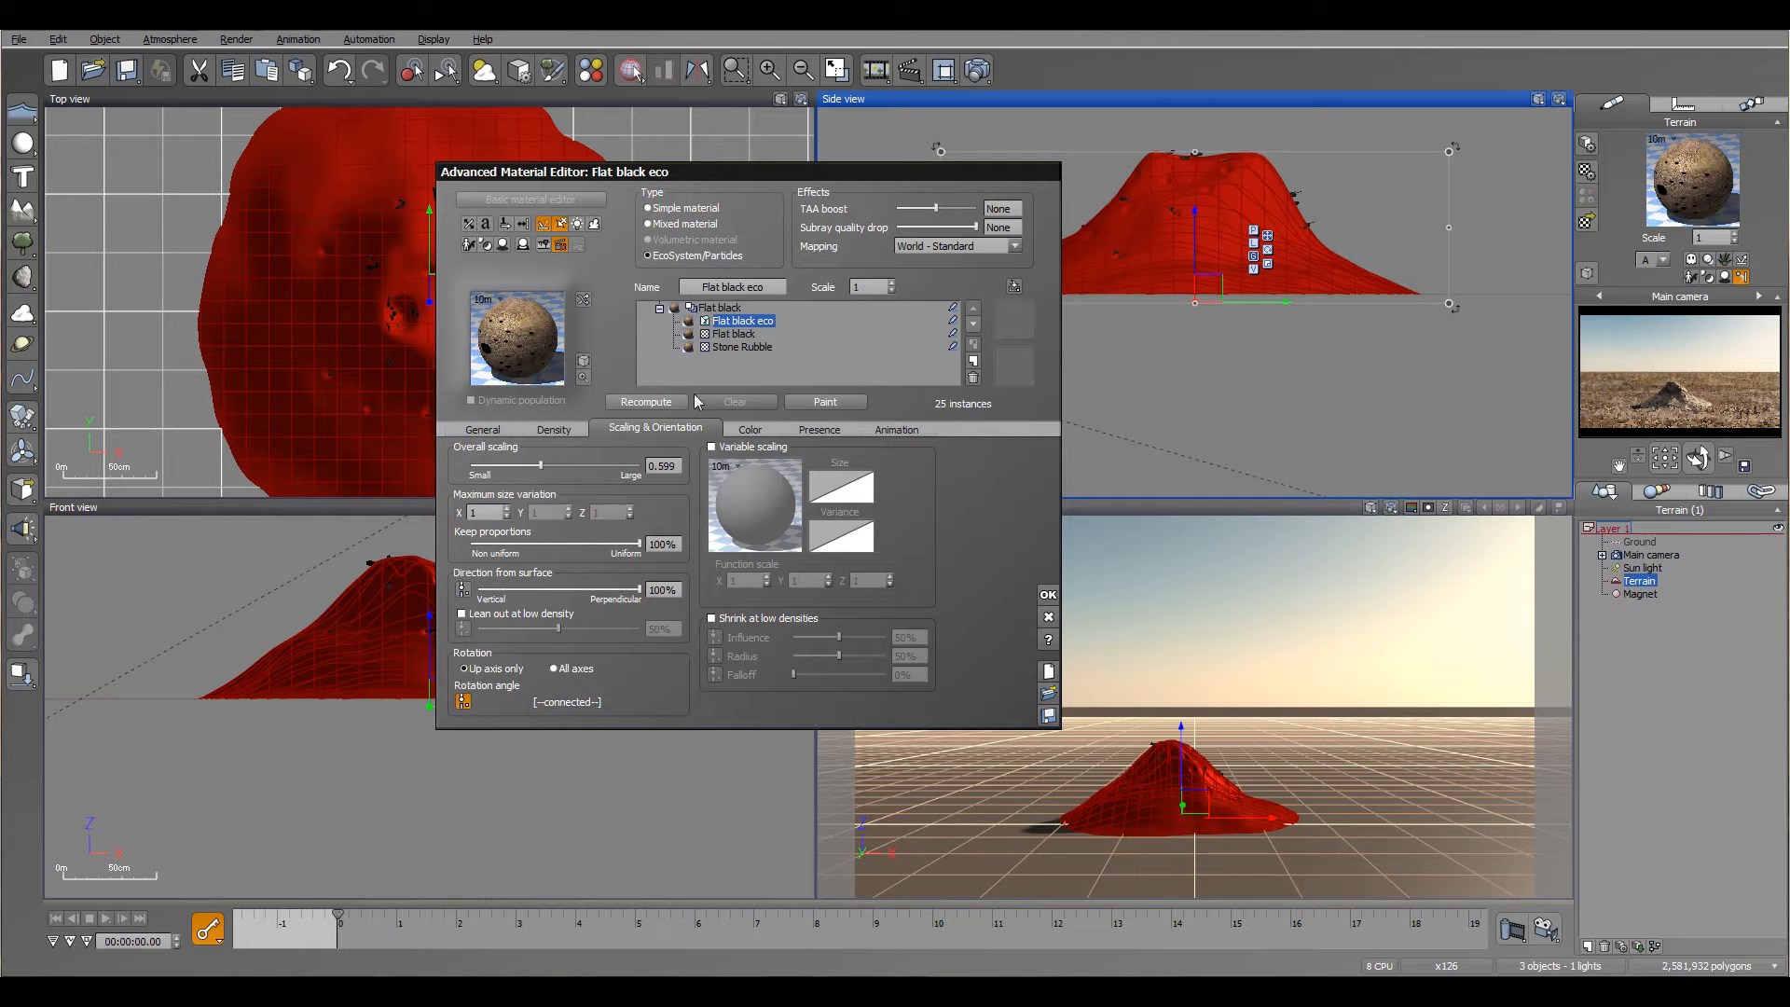
Step: Advance the animation to about 3.67 seconds and examine which way the ants face around the mound
right_drag(412, 478, 349, 413)
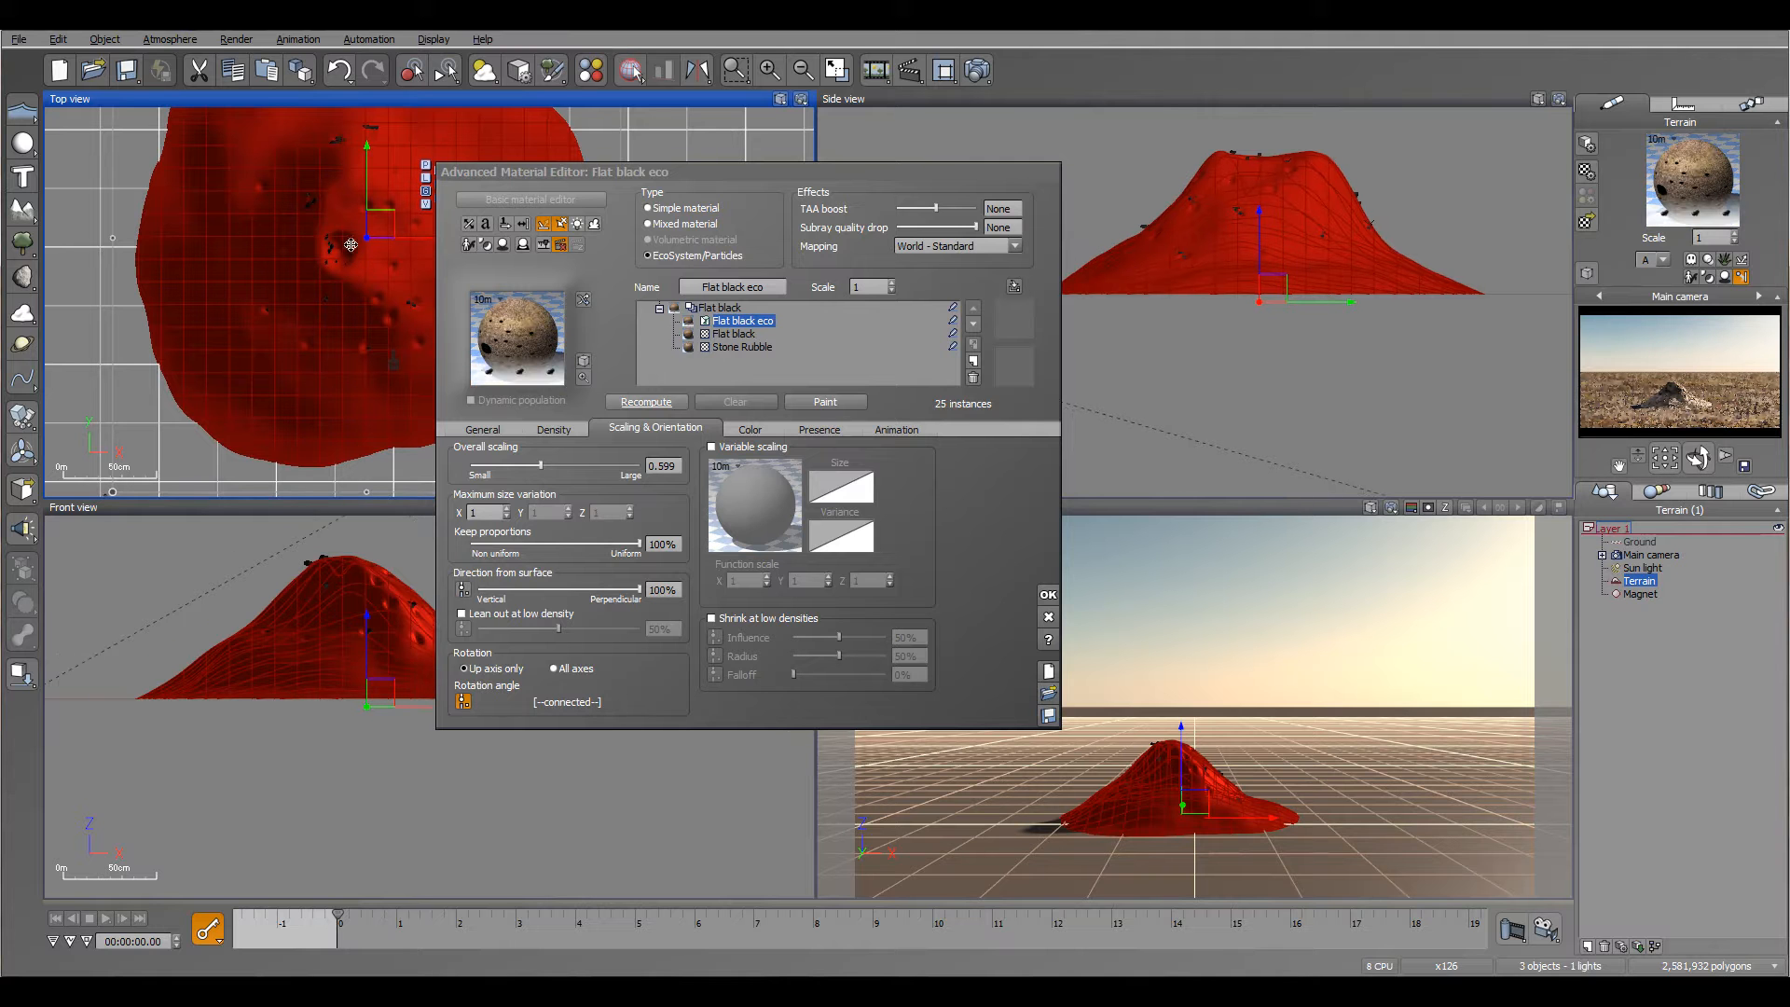
drag(339, 913, 556, 916)
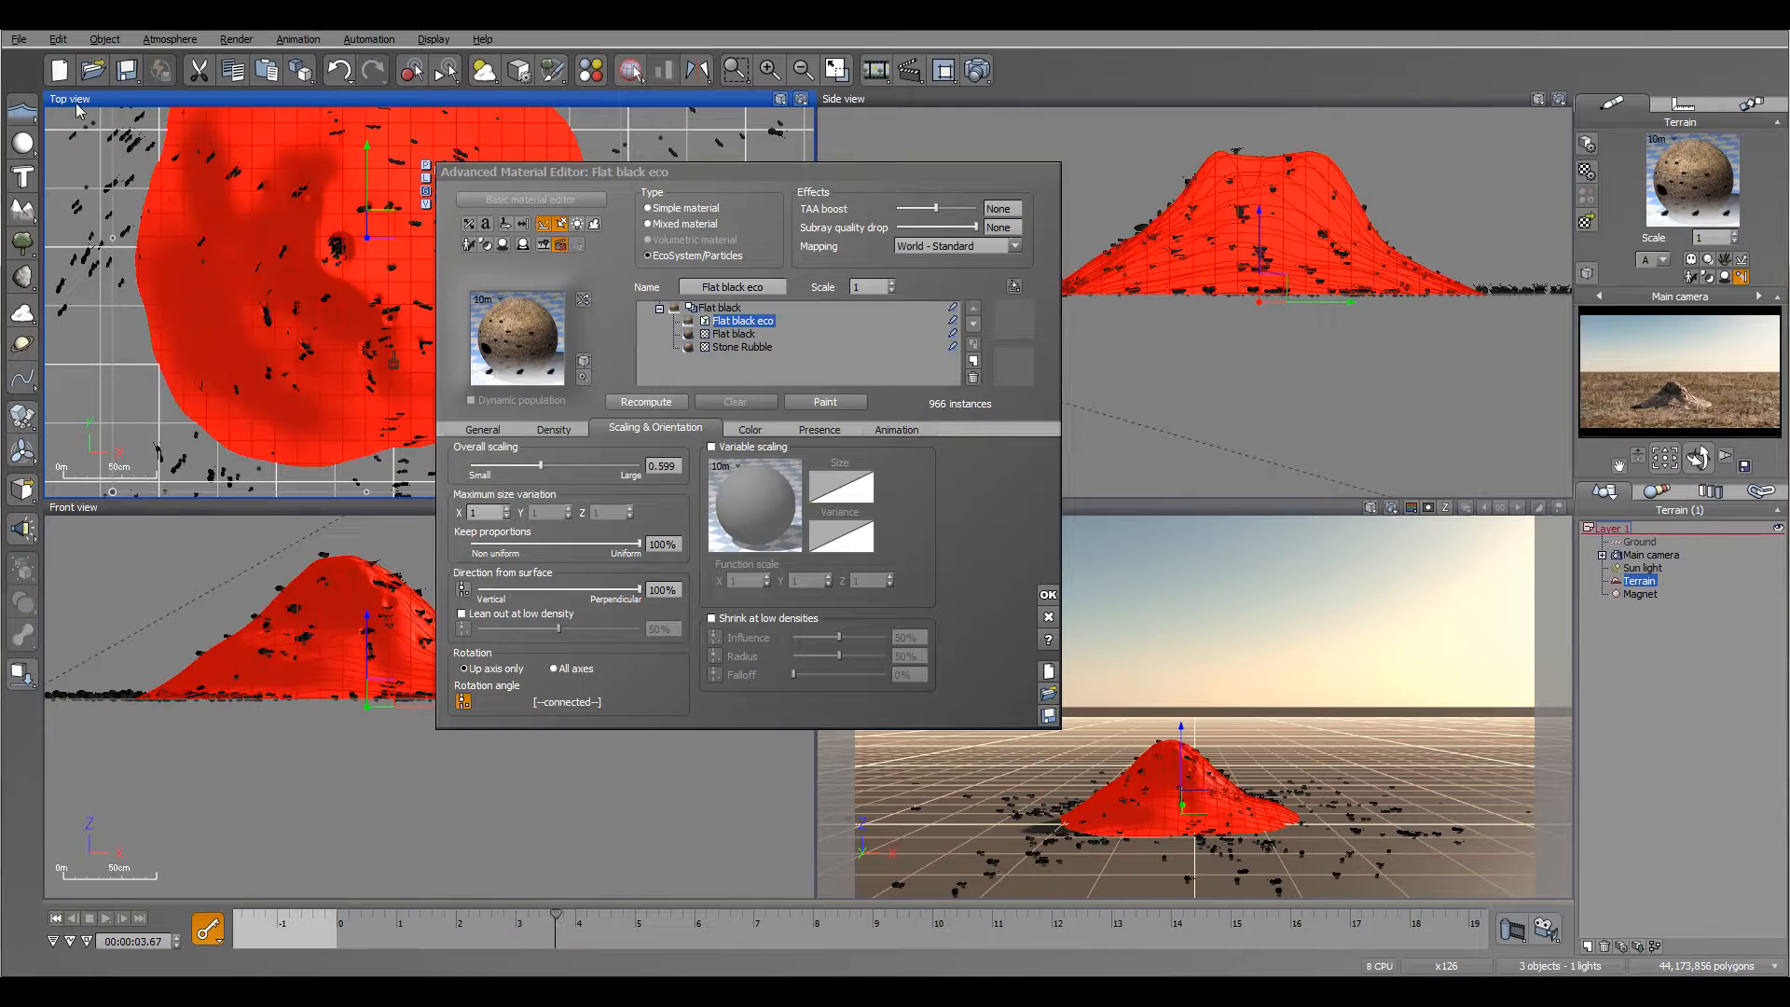
right_drag(223, 219, 191, 270)
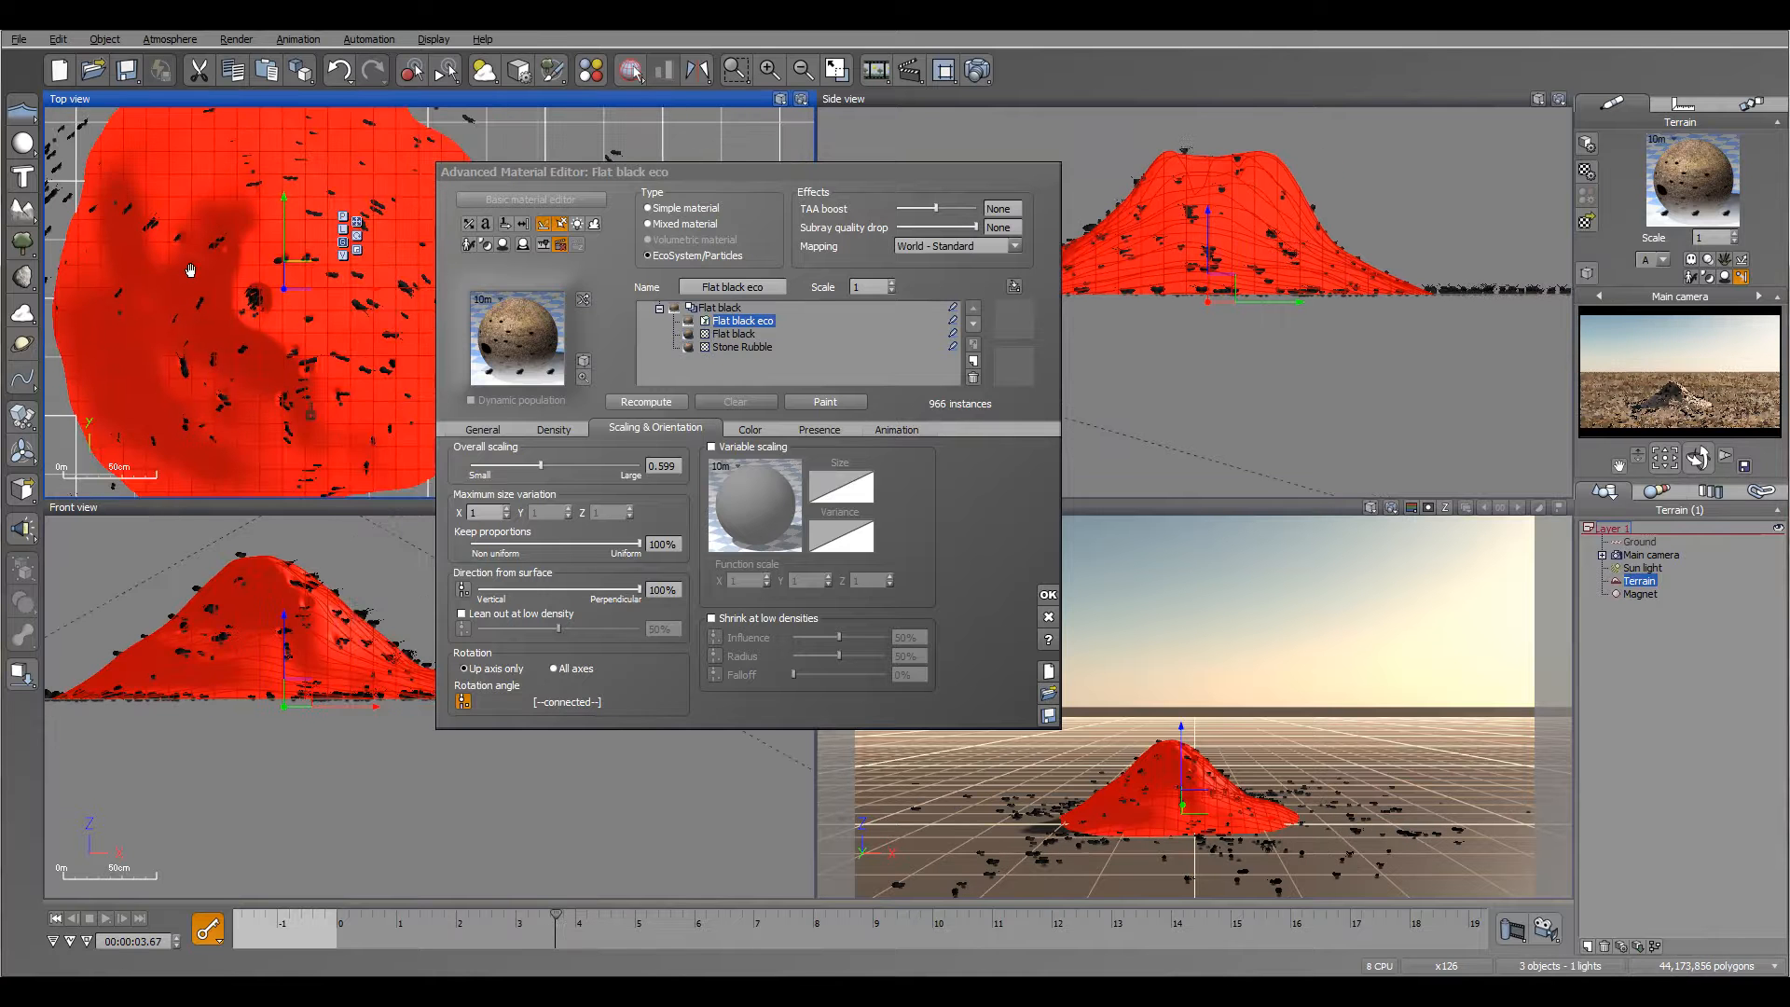
right_drag(141, 160, 157, 241)
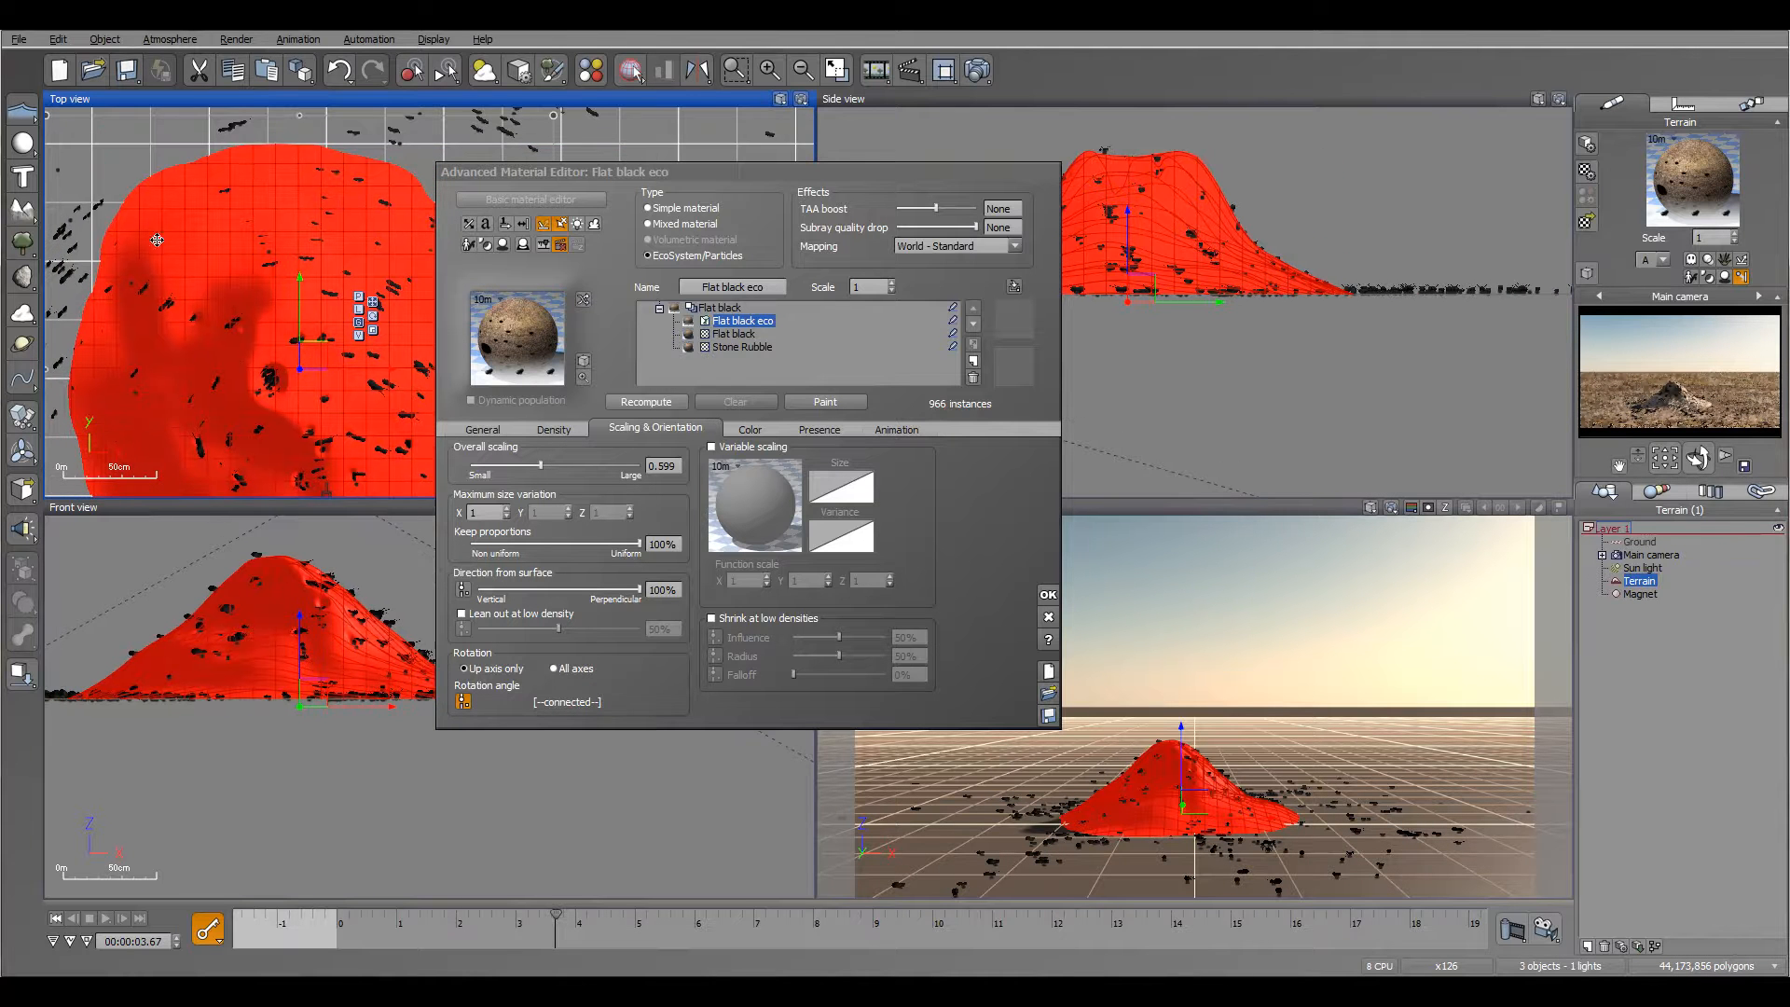
right_drag(283, 223, 353, 300)
Step: Set the OrientEcoInCircleLCK node's Angle Offset to -120 and recompute the ant population
click(464, 701)
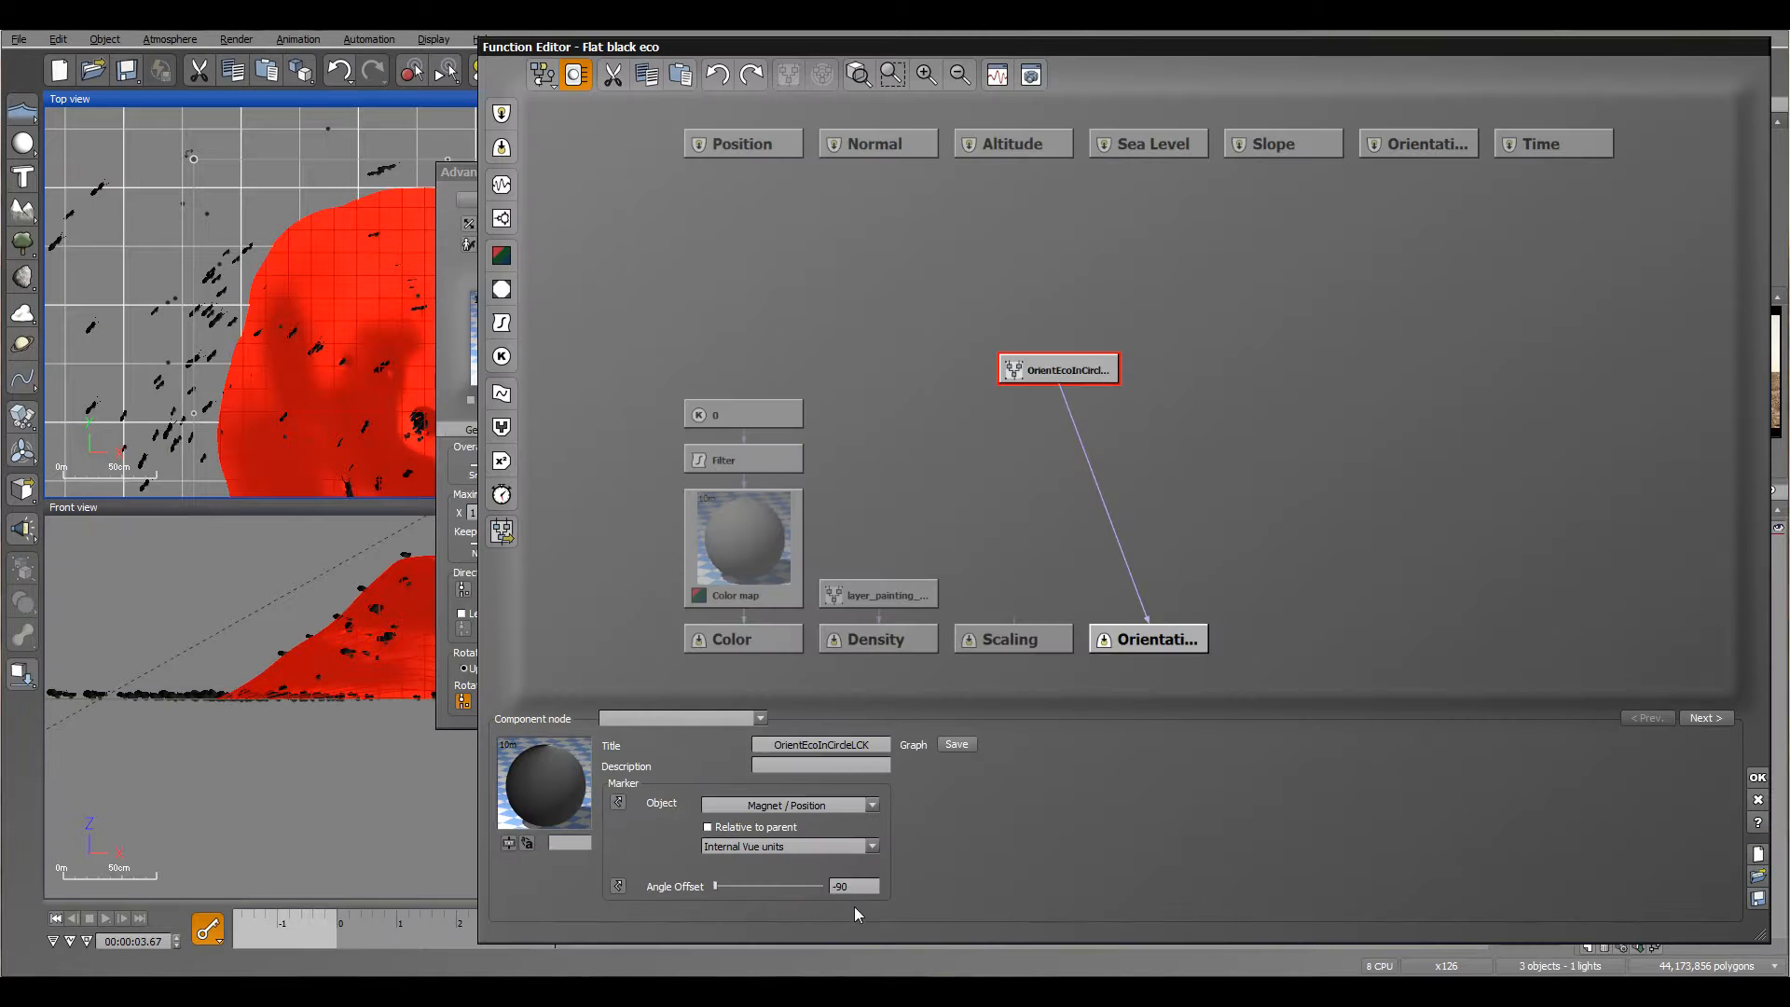
click(856, 887)
text(-120)
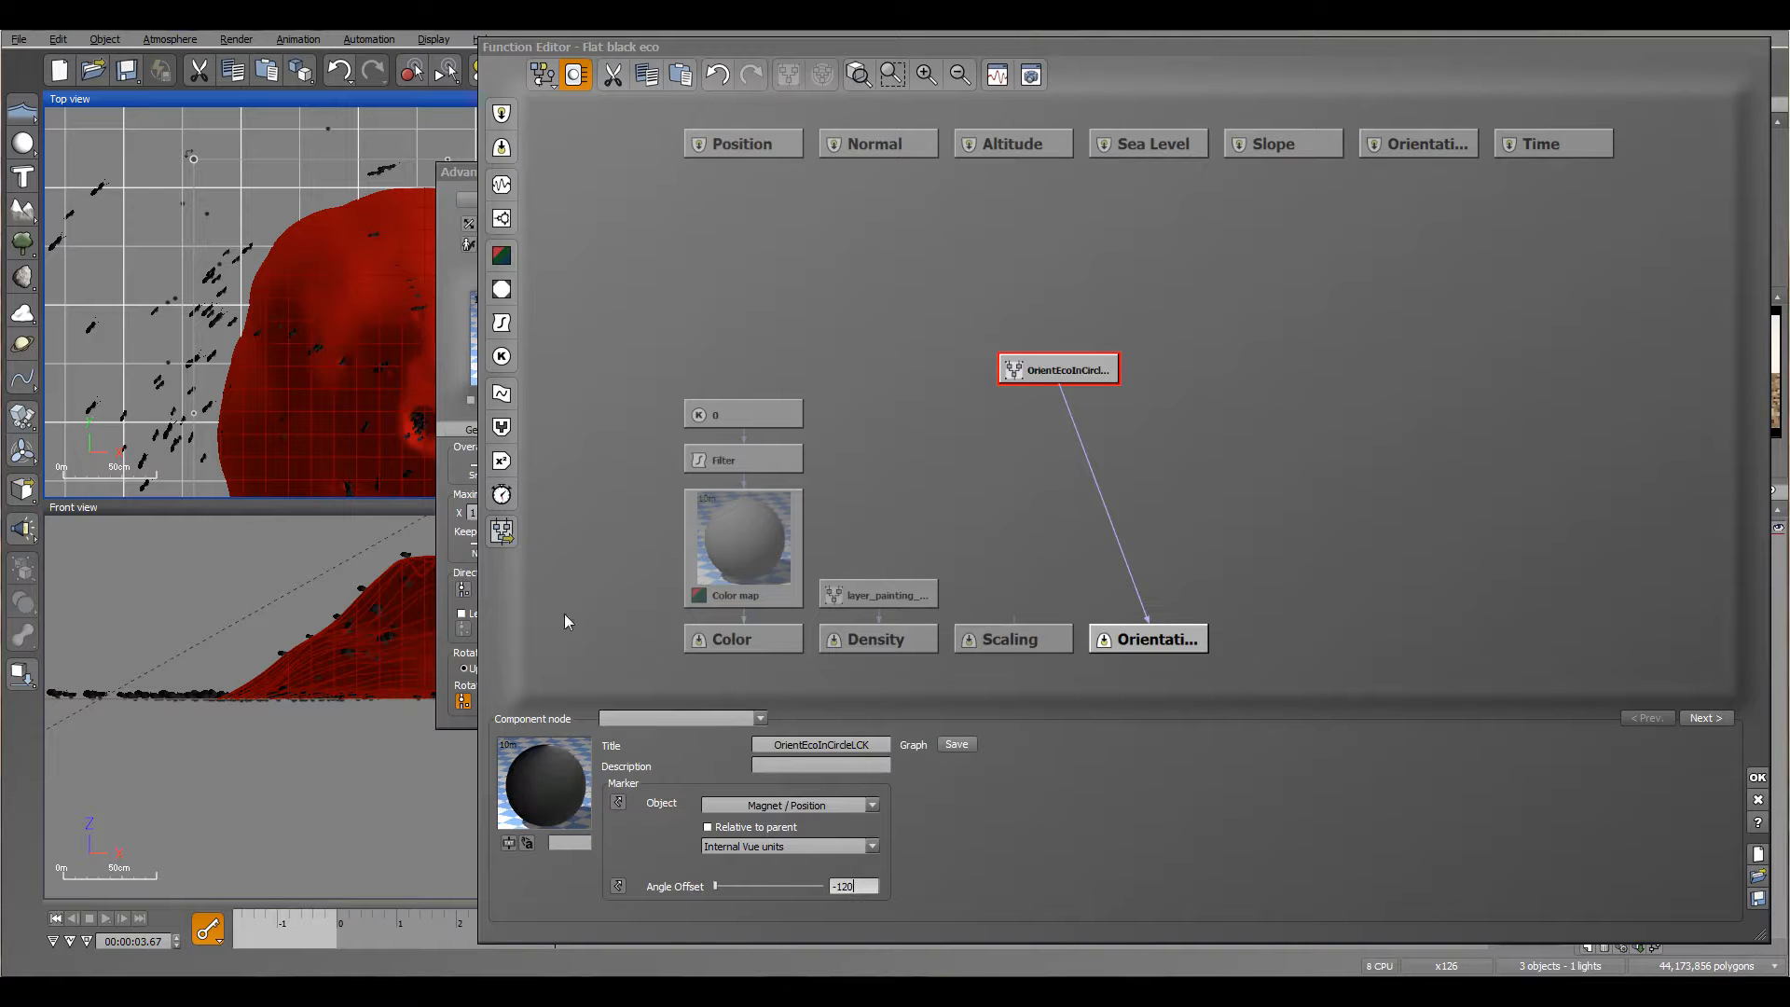
click(831, 50)
drag(1142, 53, 1782, 63)
click(646, 402)
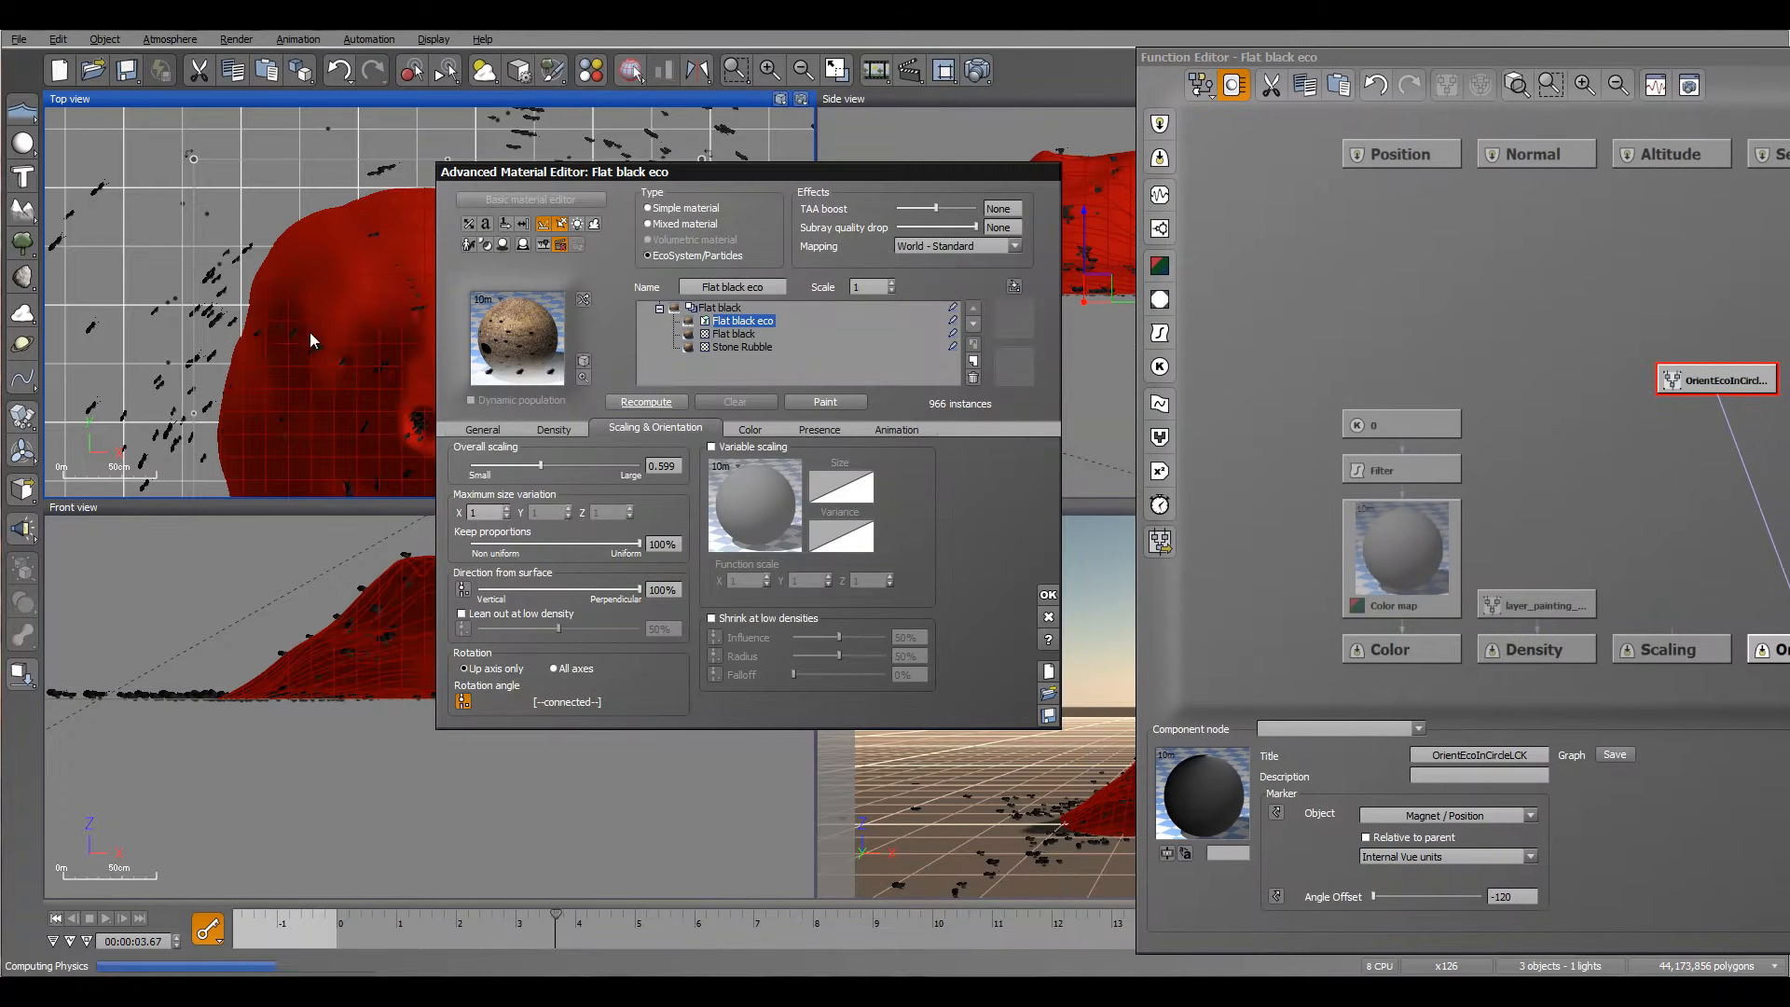
Step: Inspect the ants' facing direction around the mound from above and accept the orientation function
right_drag(366, 337, 248, 254)
right_drag(369, 355, 367, 439)
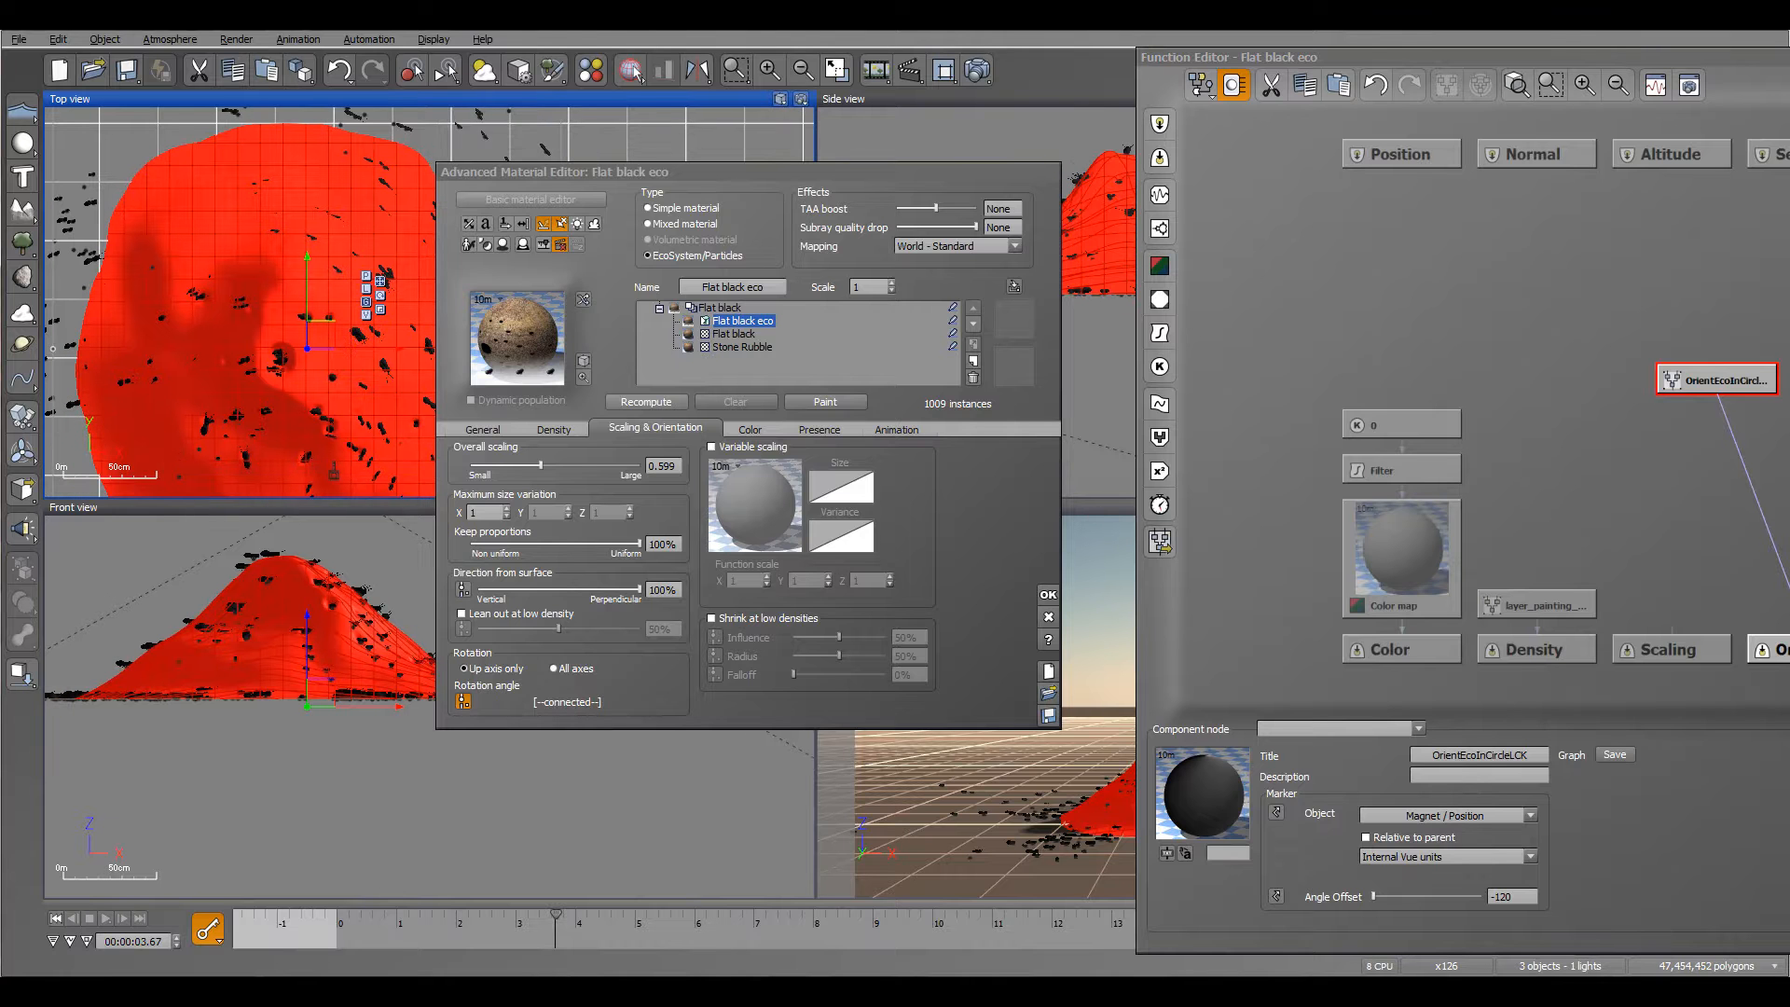
drag(1574, 59, 716, 34)
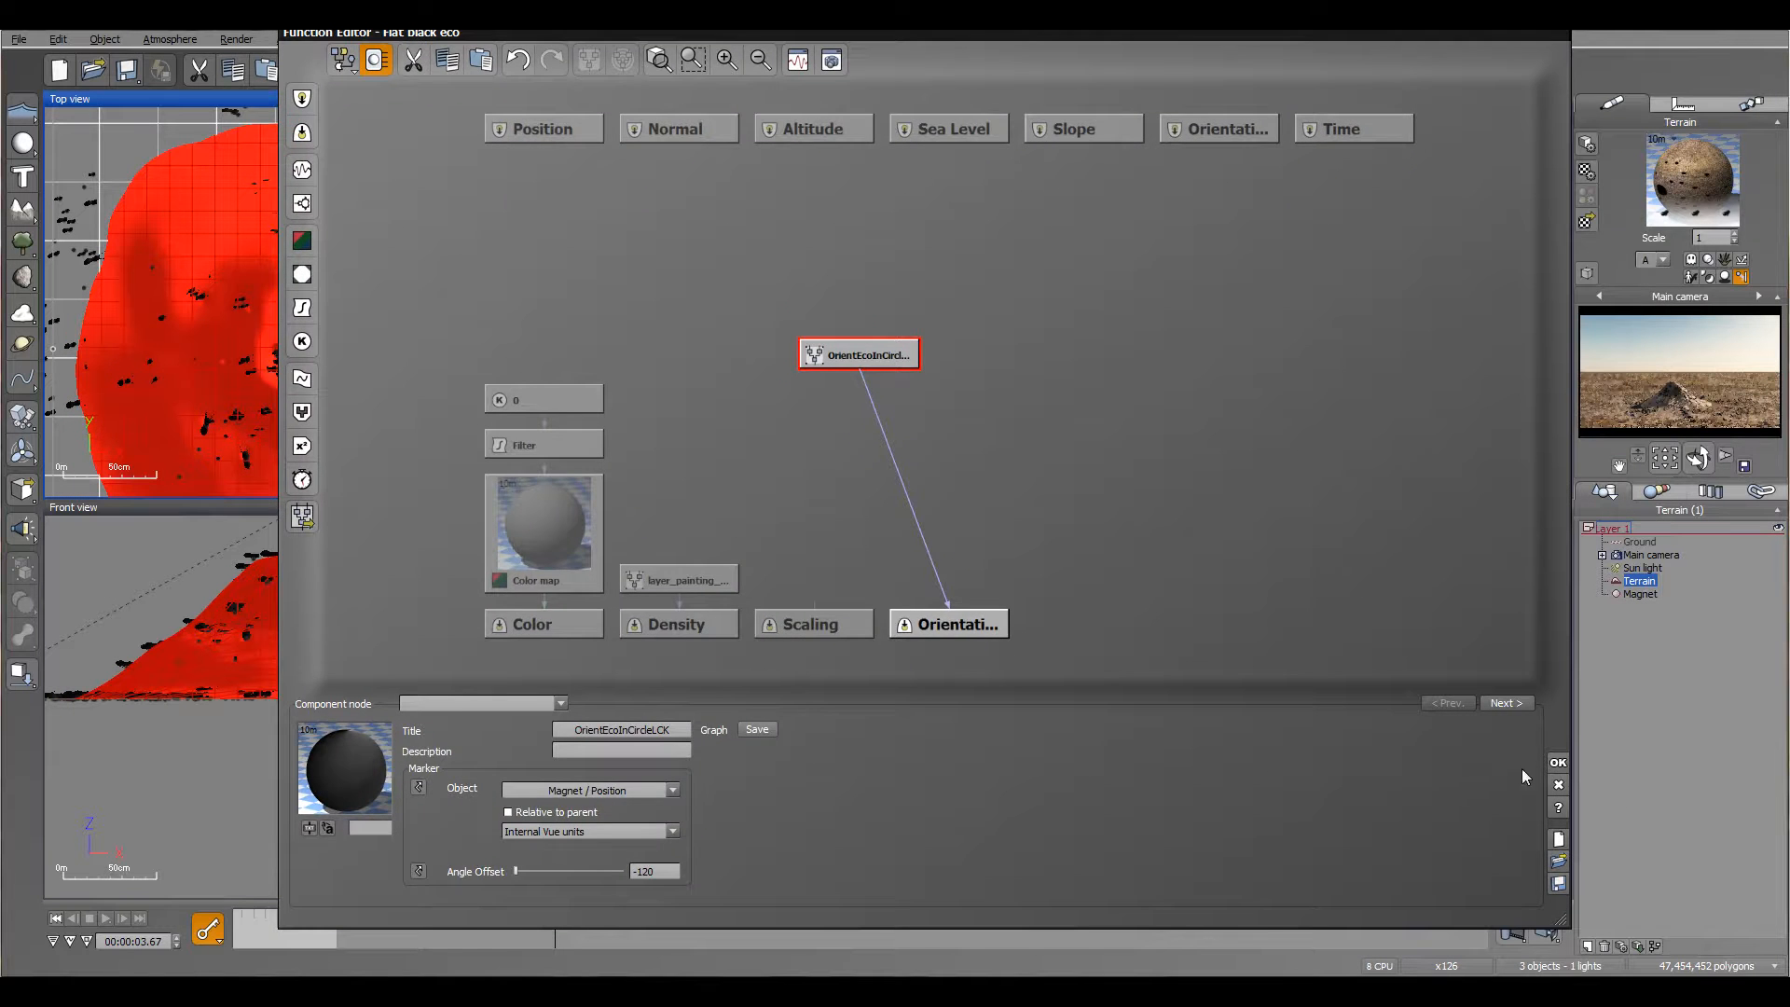
click(1558, 763)
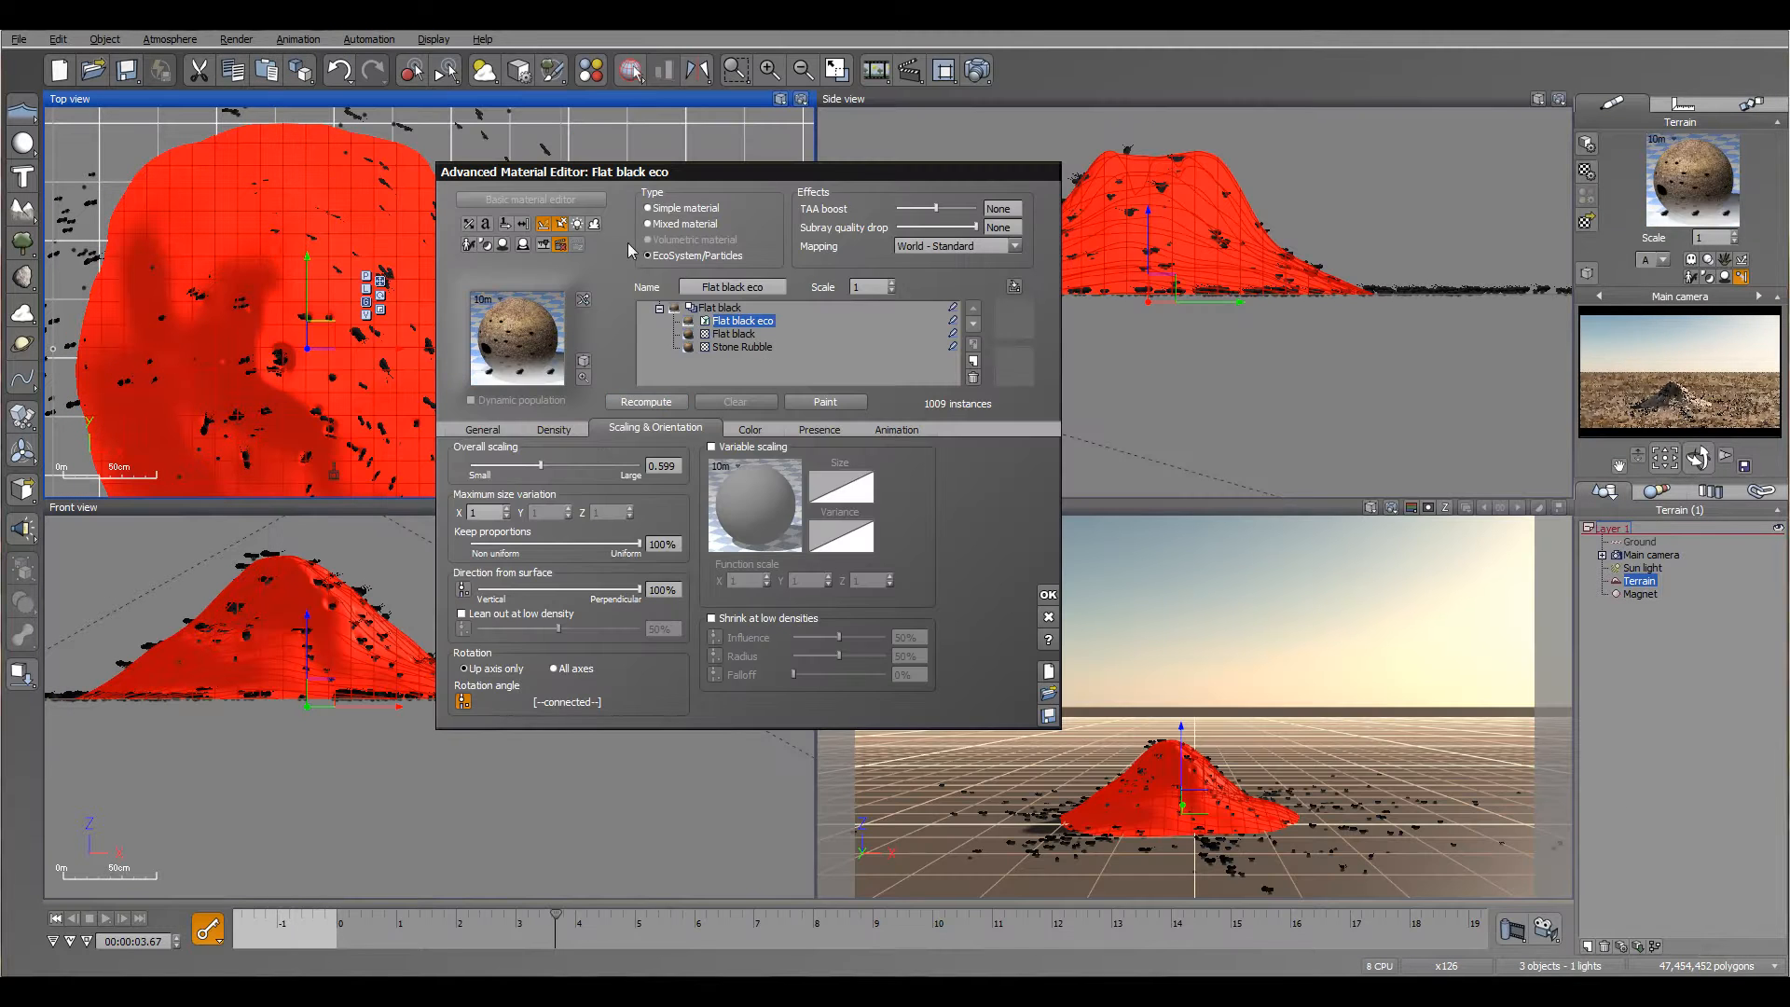
Step: Check the ants' directions at about 2.94 seconds, accept the terrain material and deselect the terrain
drag(632, 177, 904, 158)
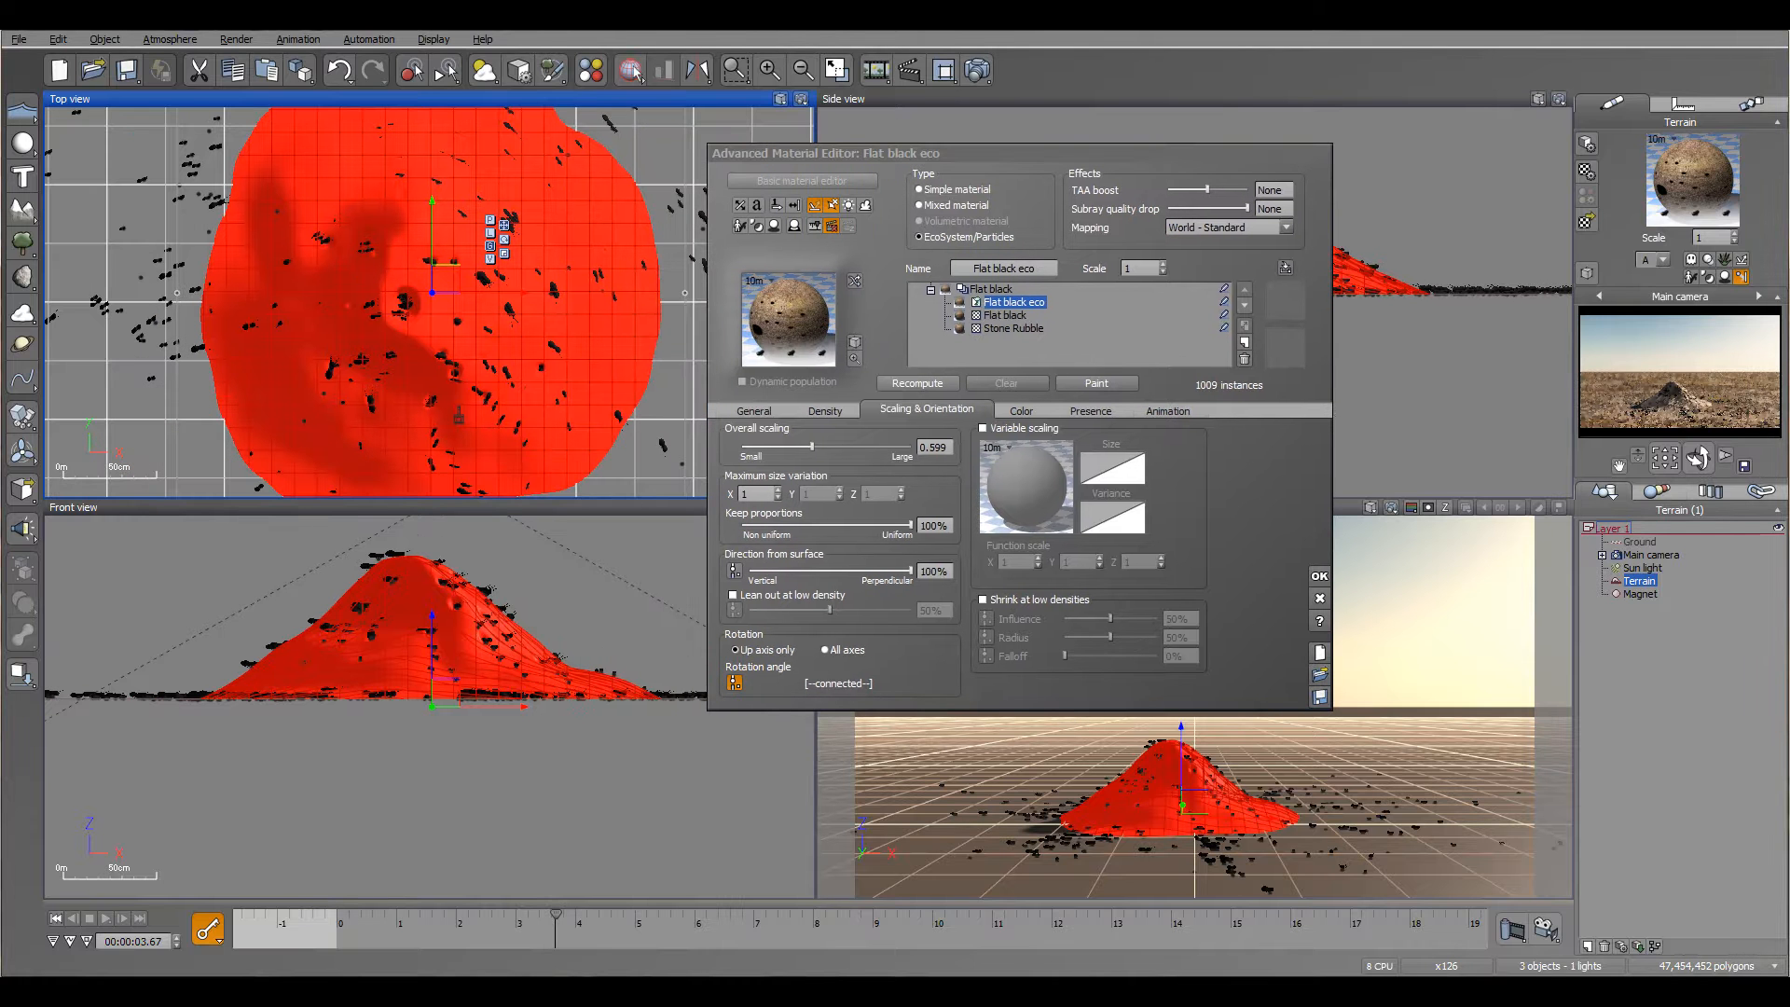
drag(570, 916, 526, 929)
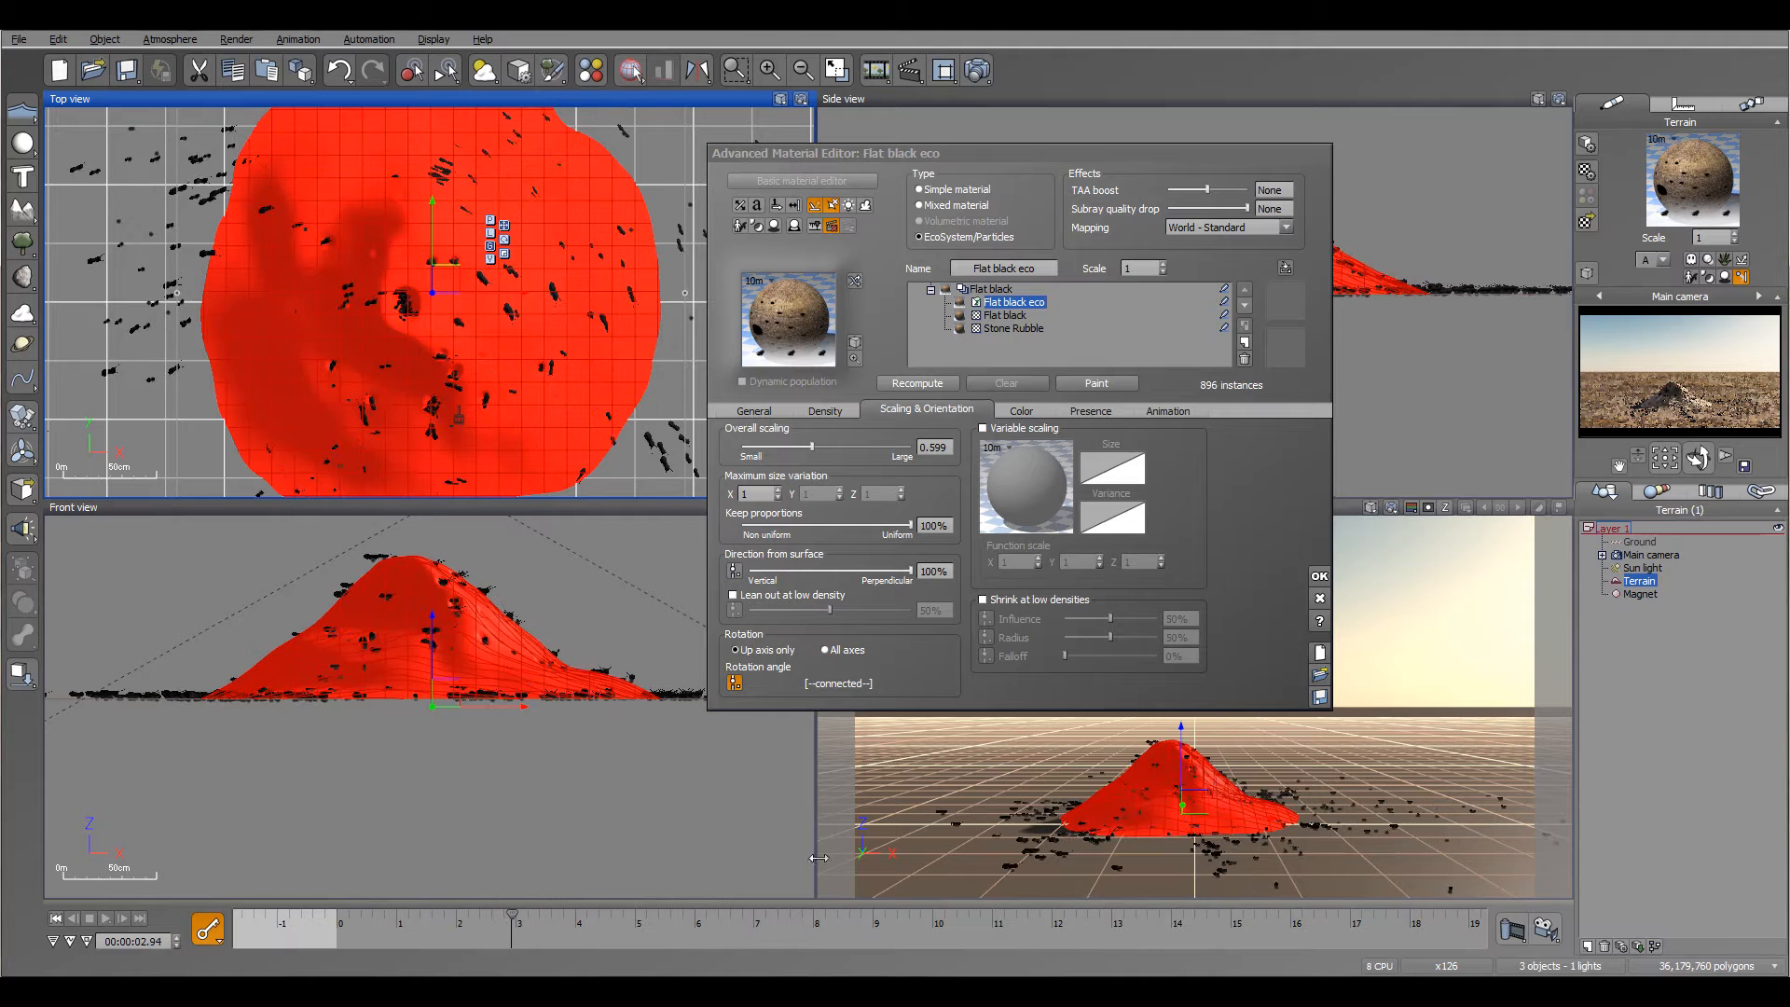
drag(1145, 158, 952, 93)
click(1126, 512)
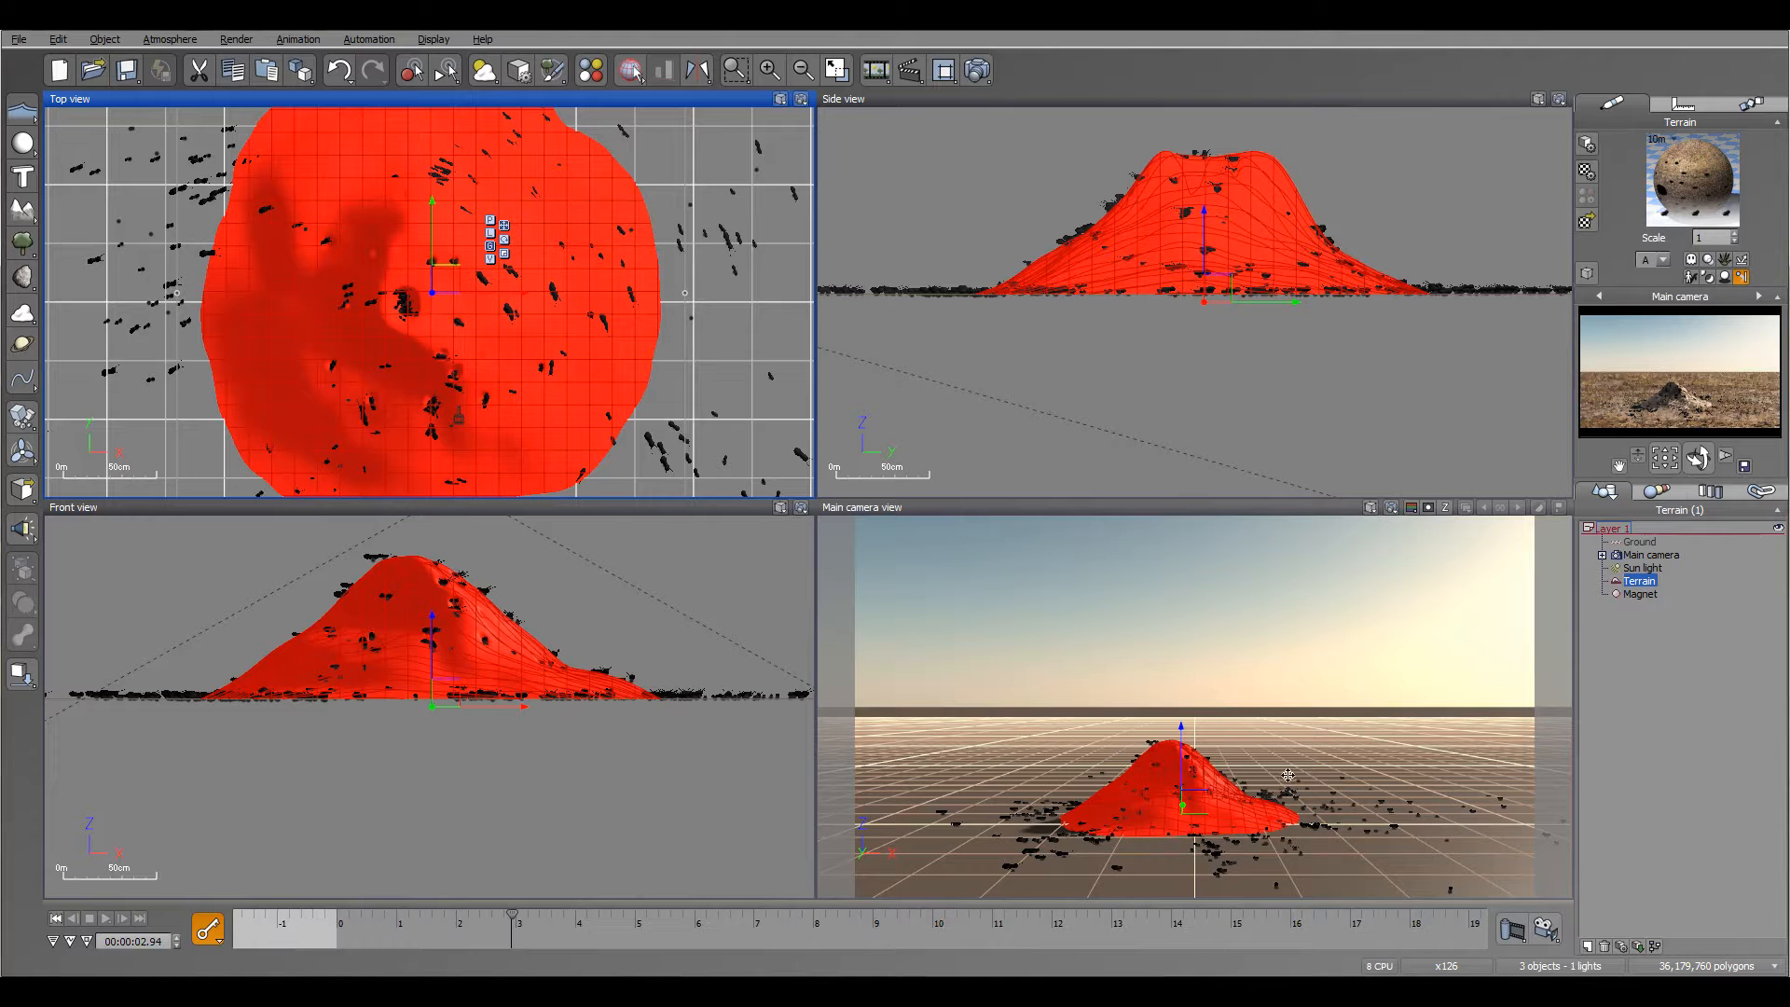
right_drag(1142, 251, 1223, 377)
right_drag(424, 189, 537, 242)
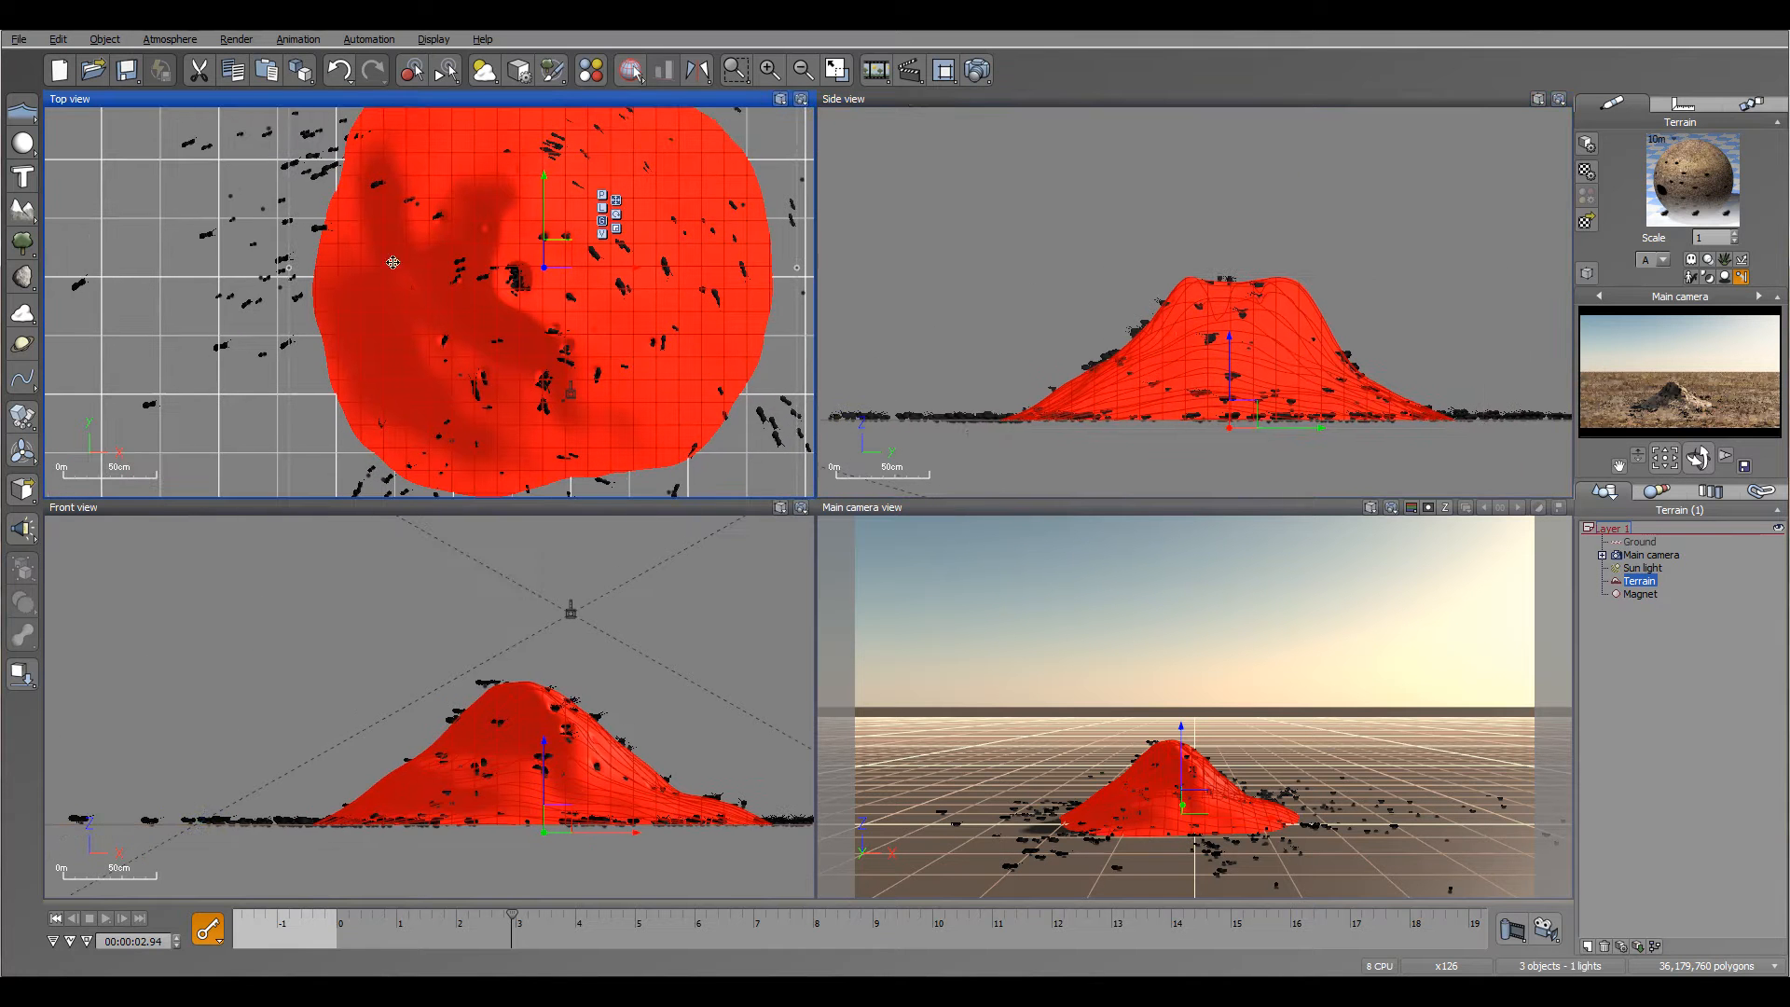
click(1678, 642)
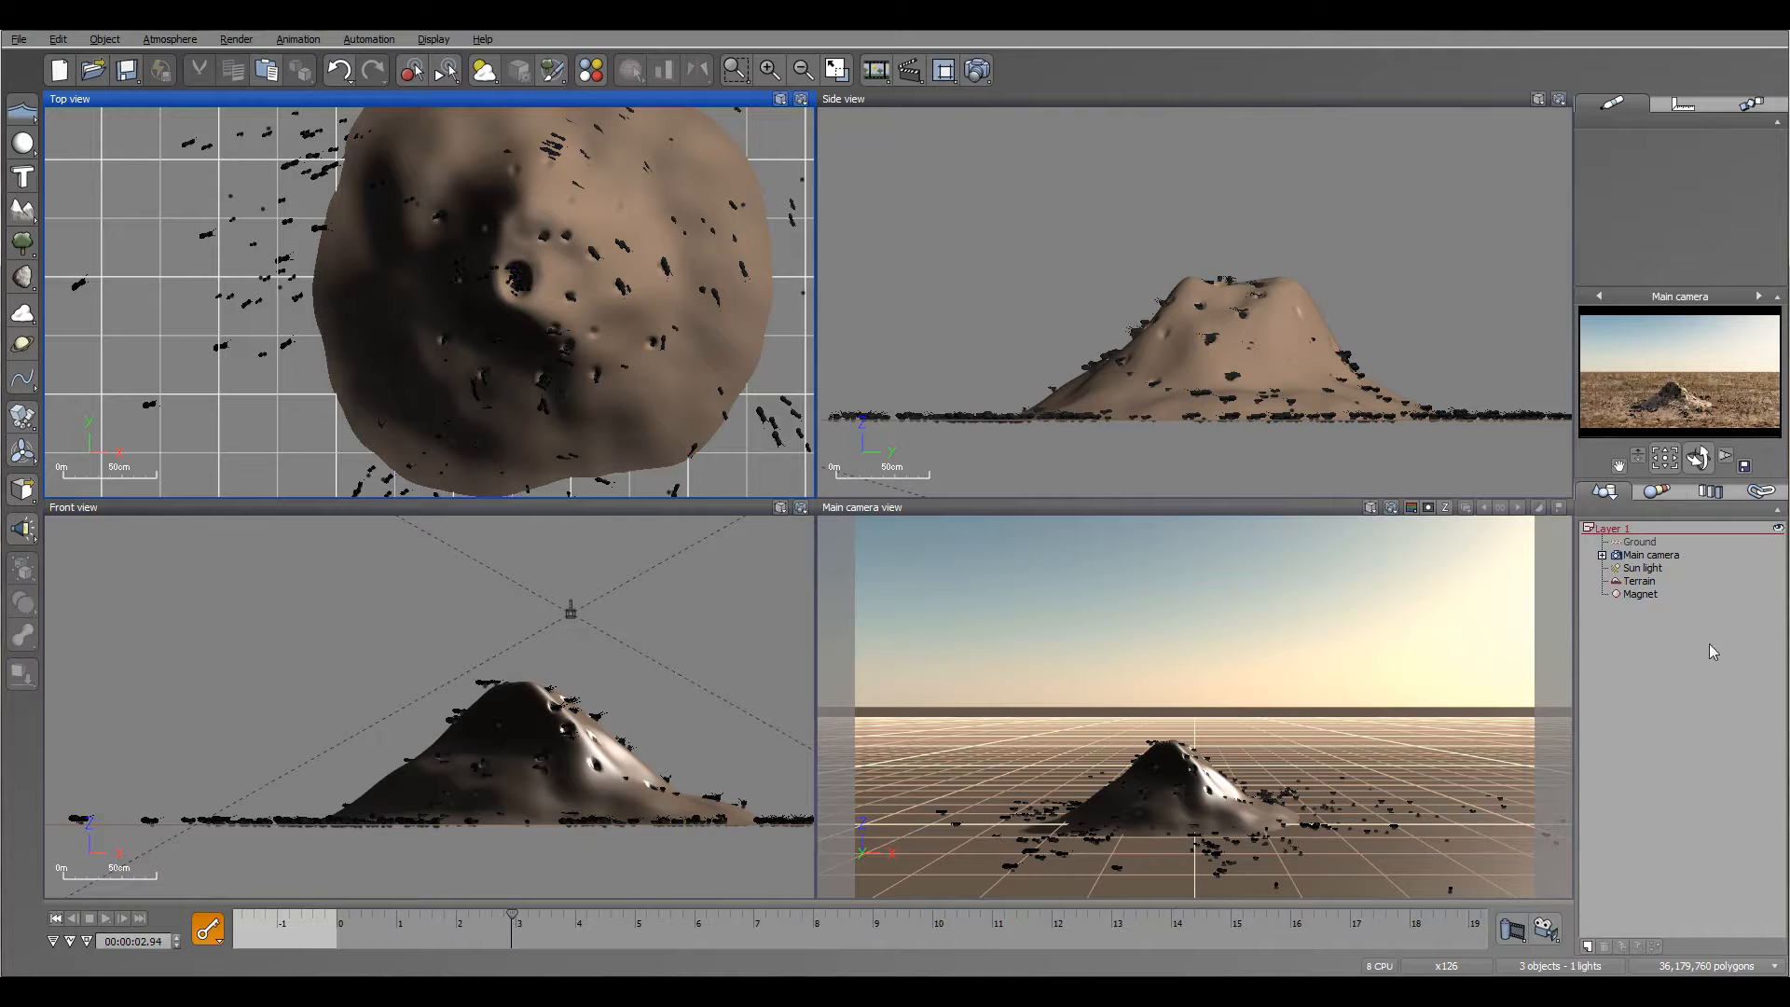
Step: Switch to the finished ant scene with grasses and pebbles, and inspect its ant emission at about 3.14 seconds
right_drag(534, 280, 483, 291)
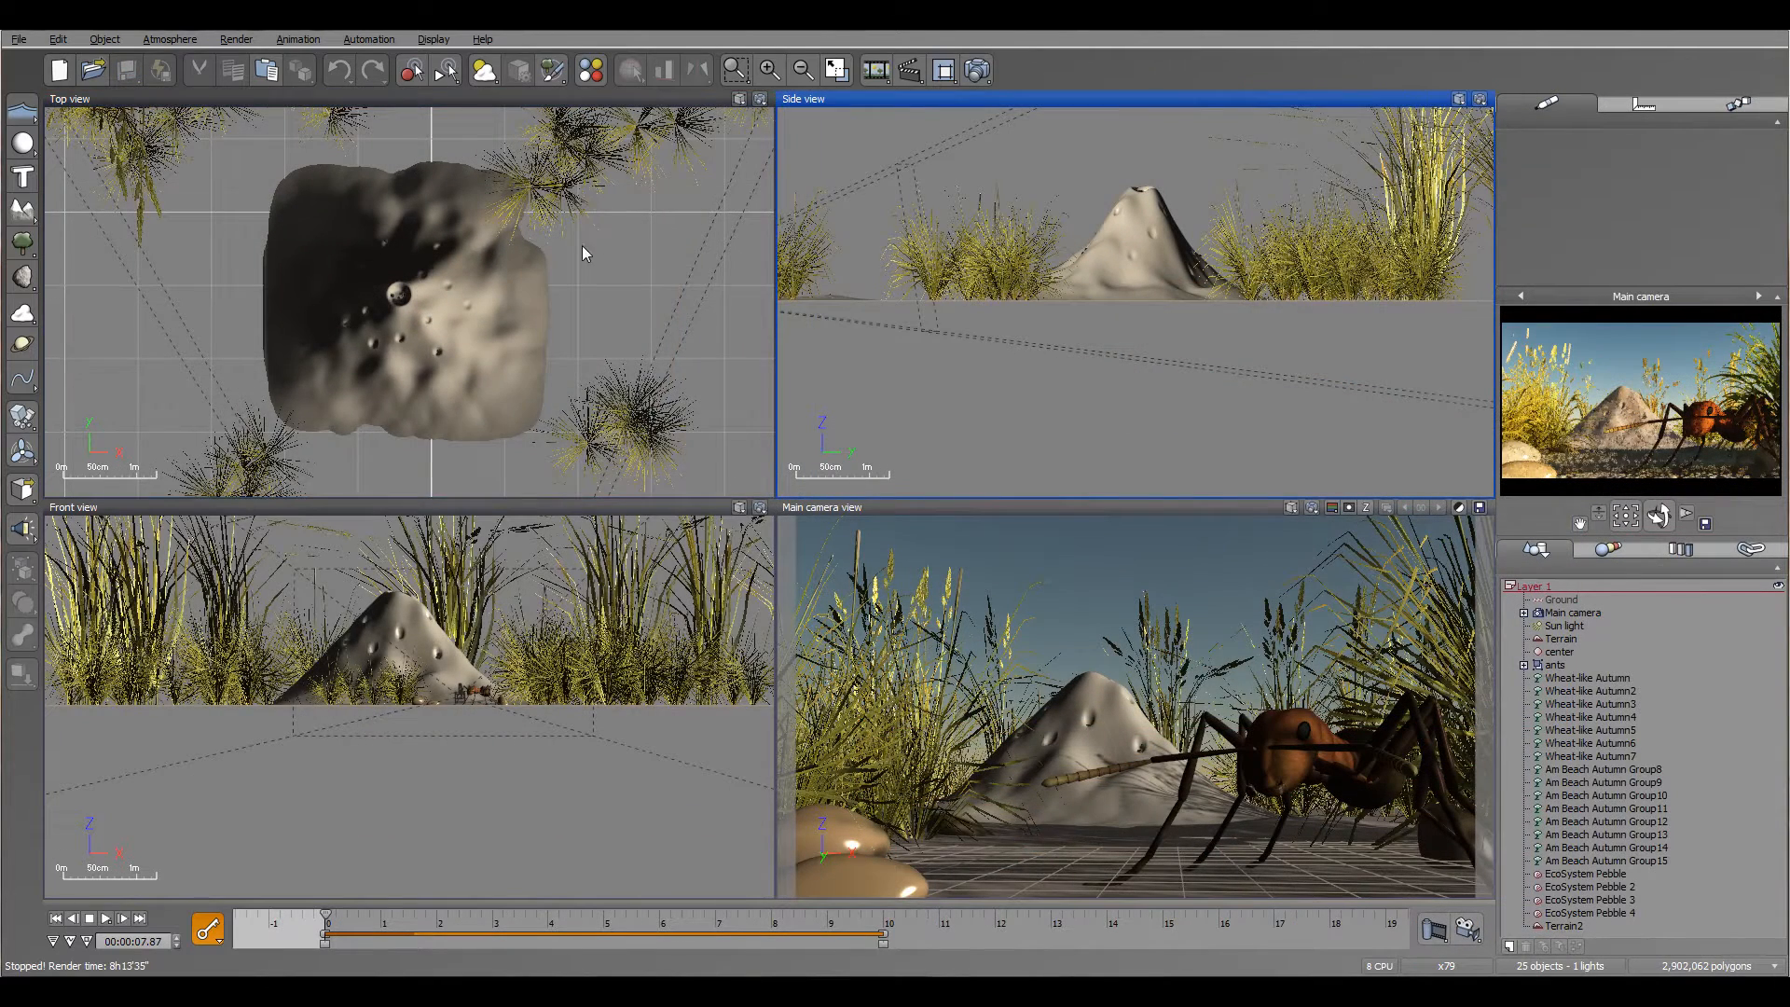
right_drag(571, 245, 659, 232)
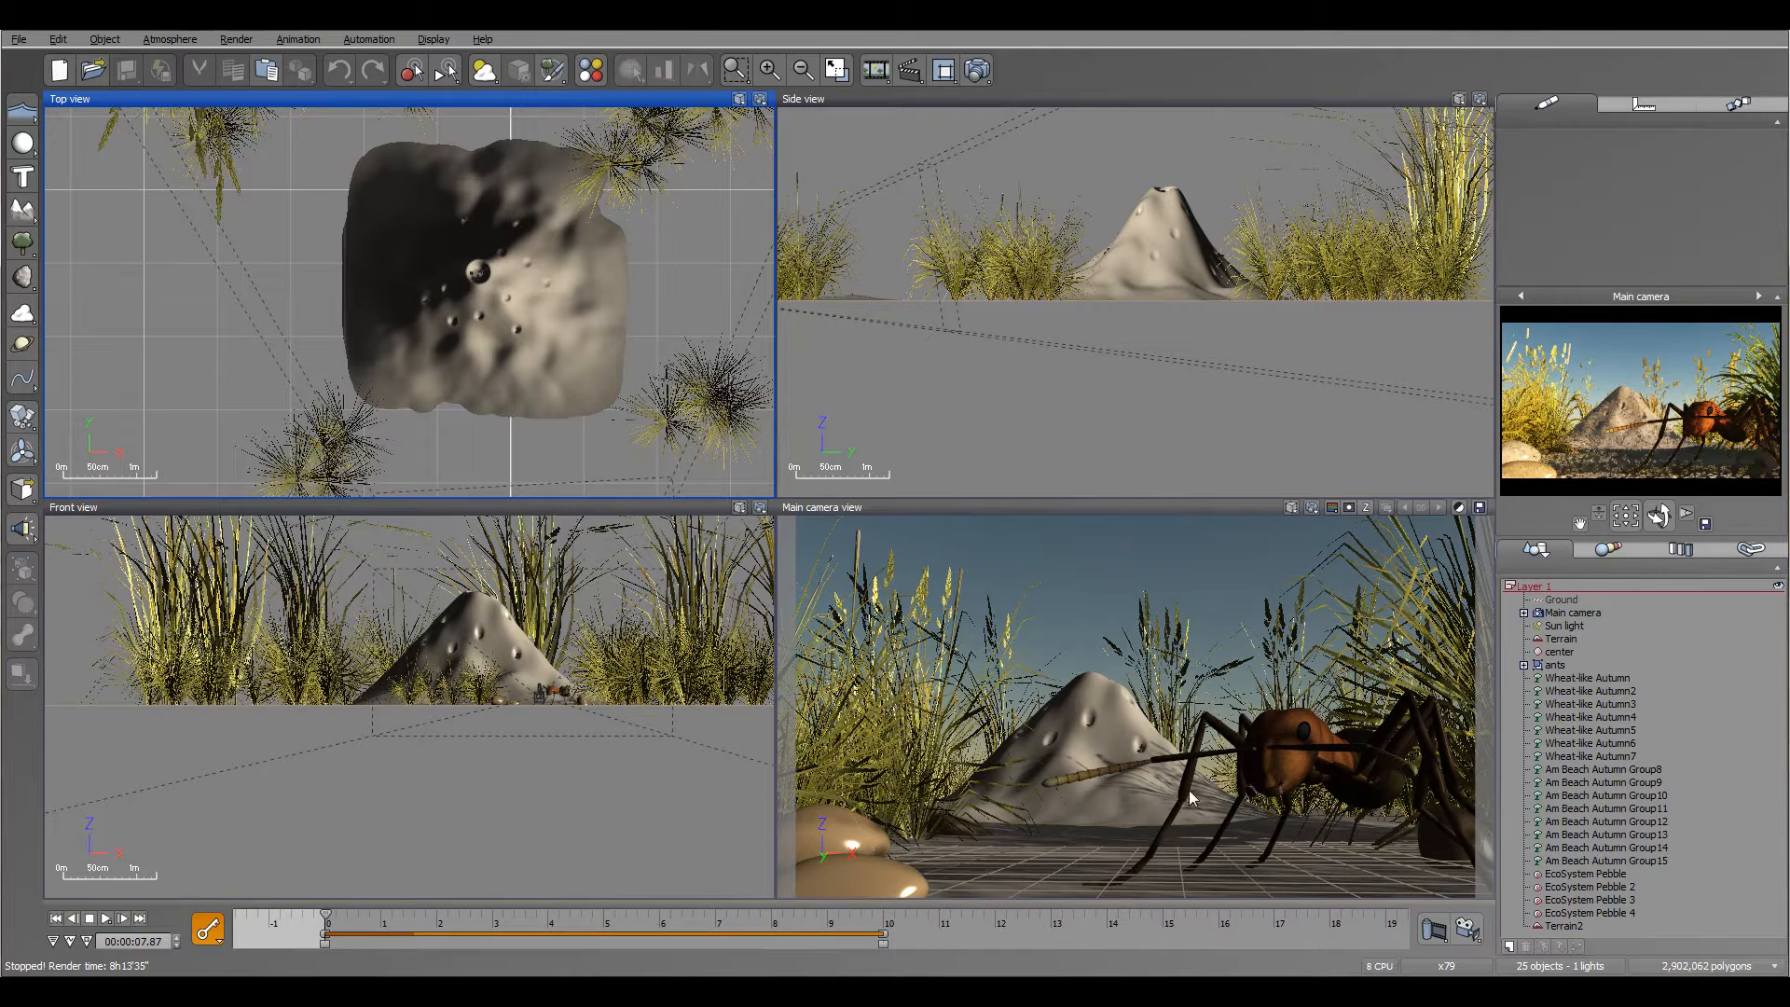
right_drag(620, 310, 563, 118)
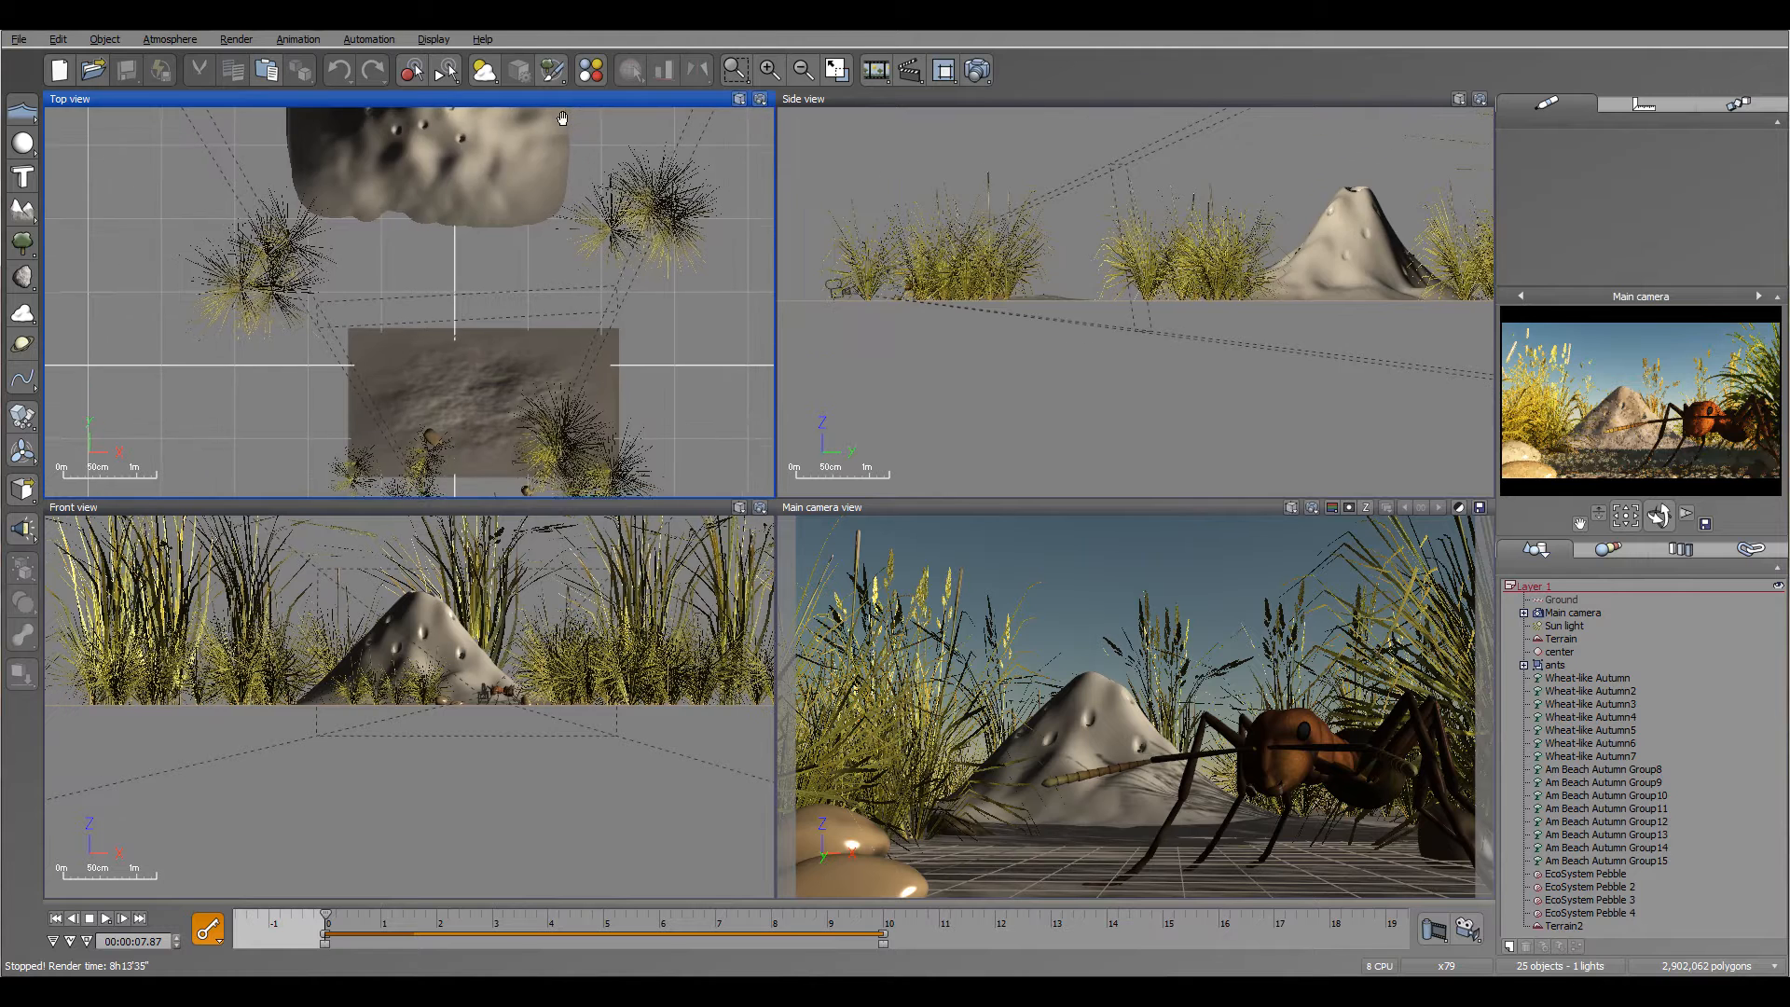
right_drag(609, 354, 630, 459)
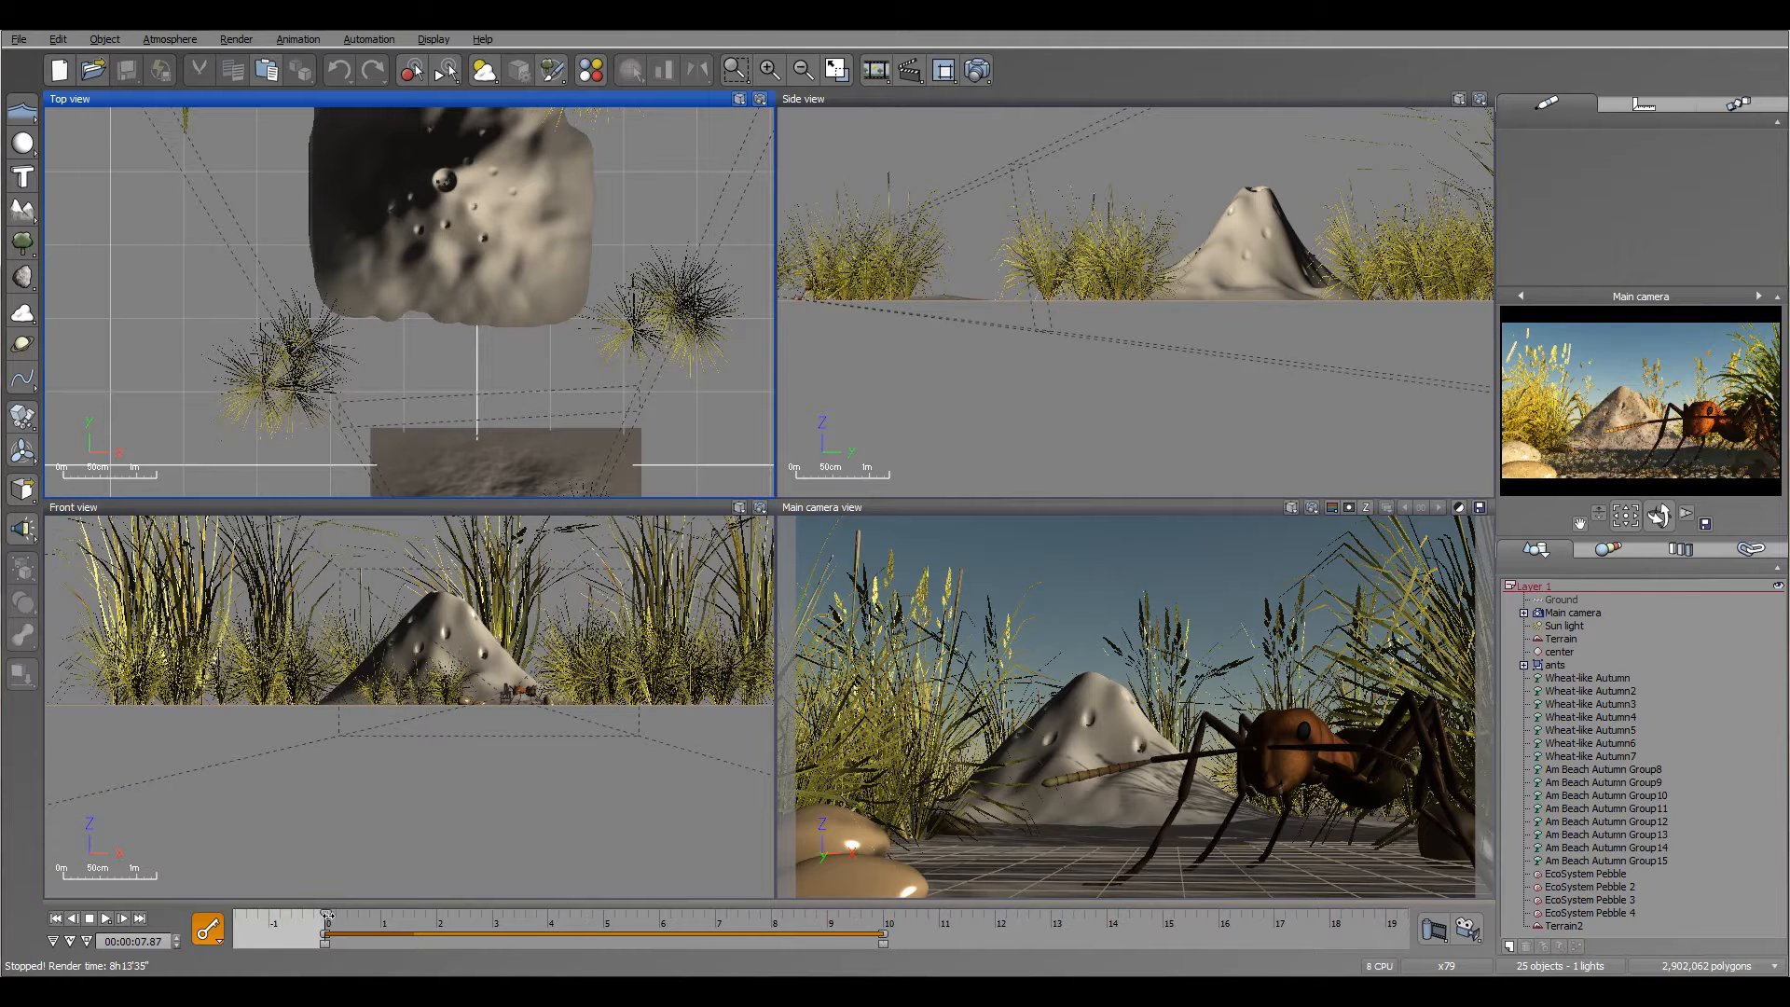
drag(481, 914, 501, 915)
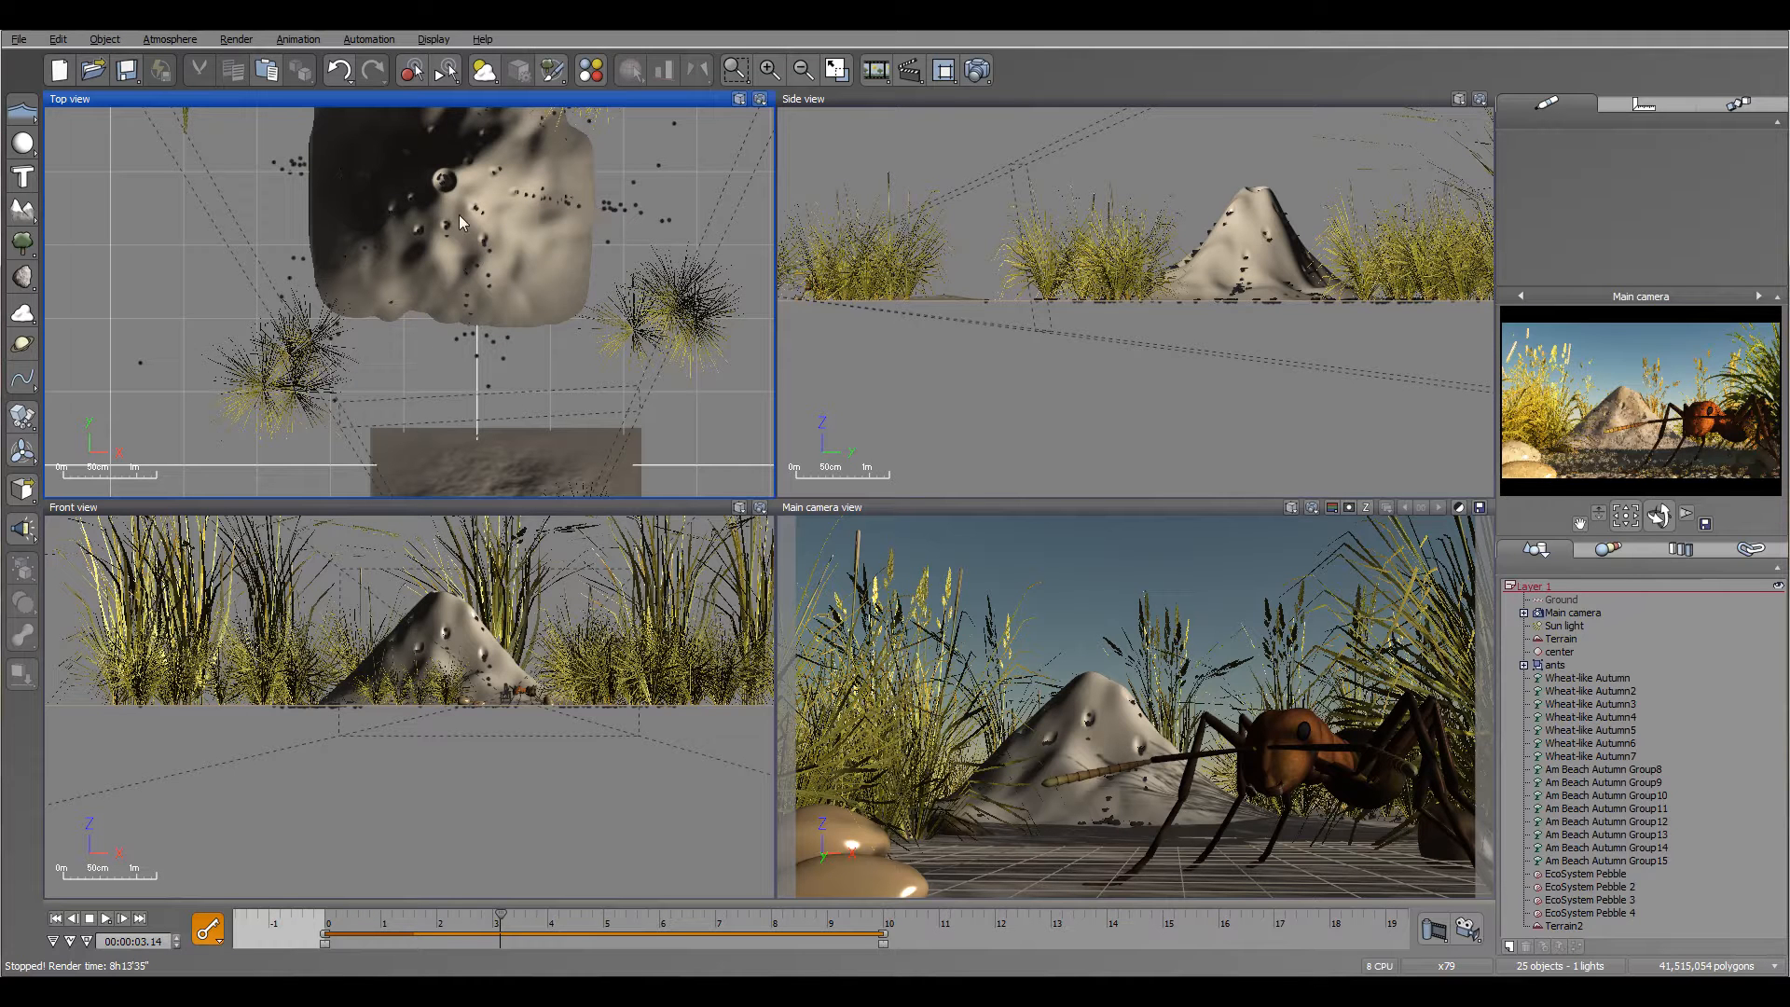
Step: Play the rendered ants animation in the video player
drag(1467, 361, 651, 200)
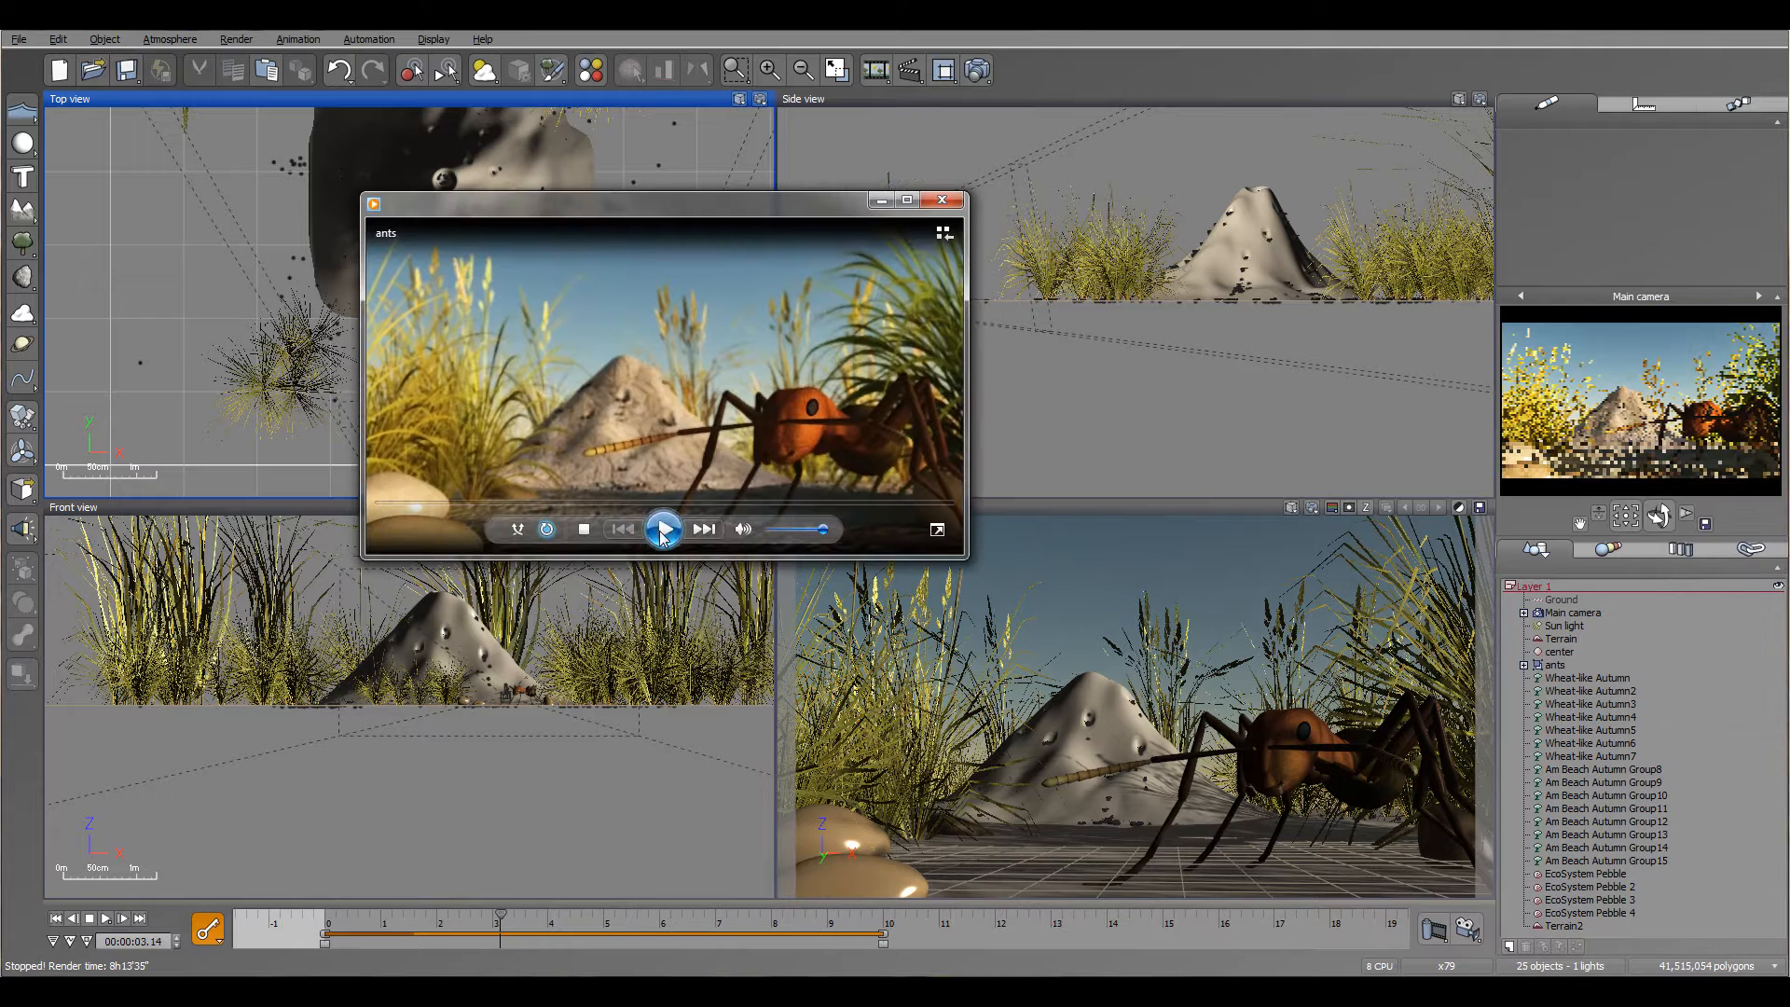
click(661, 529)
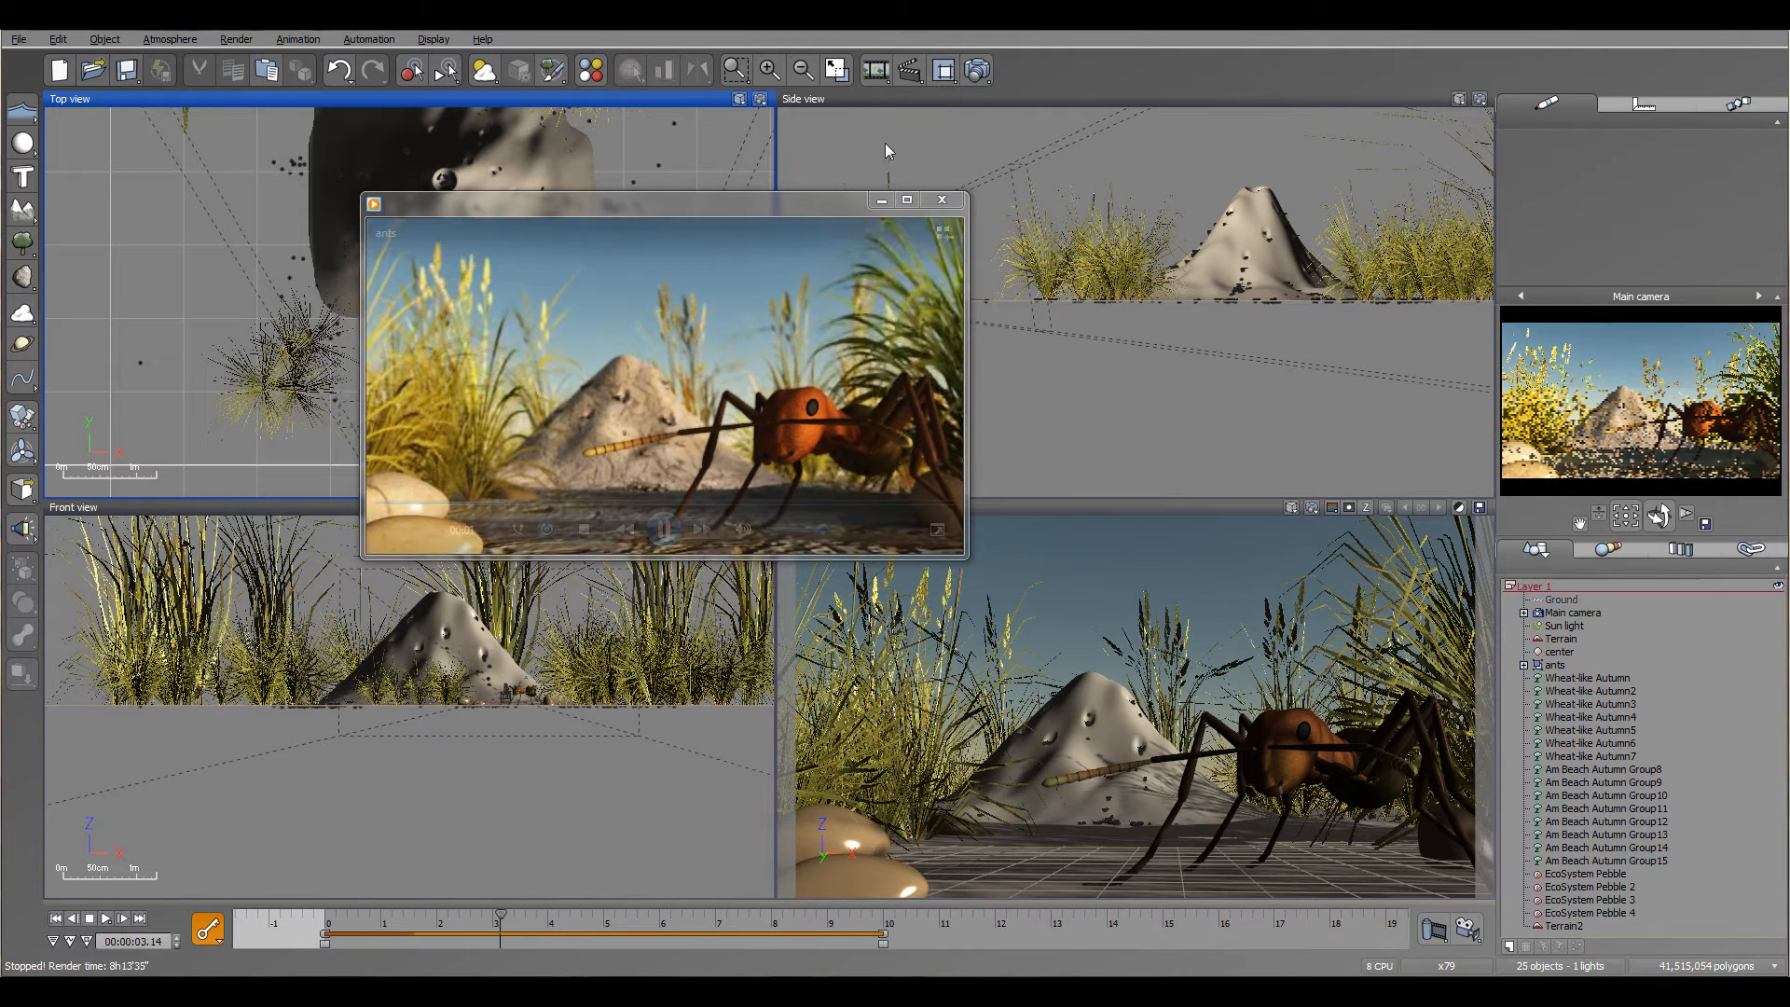